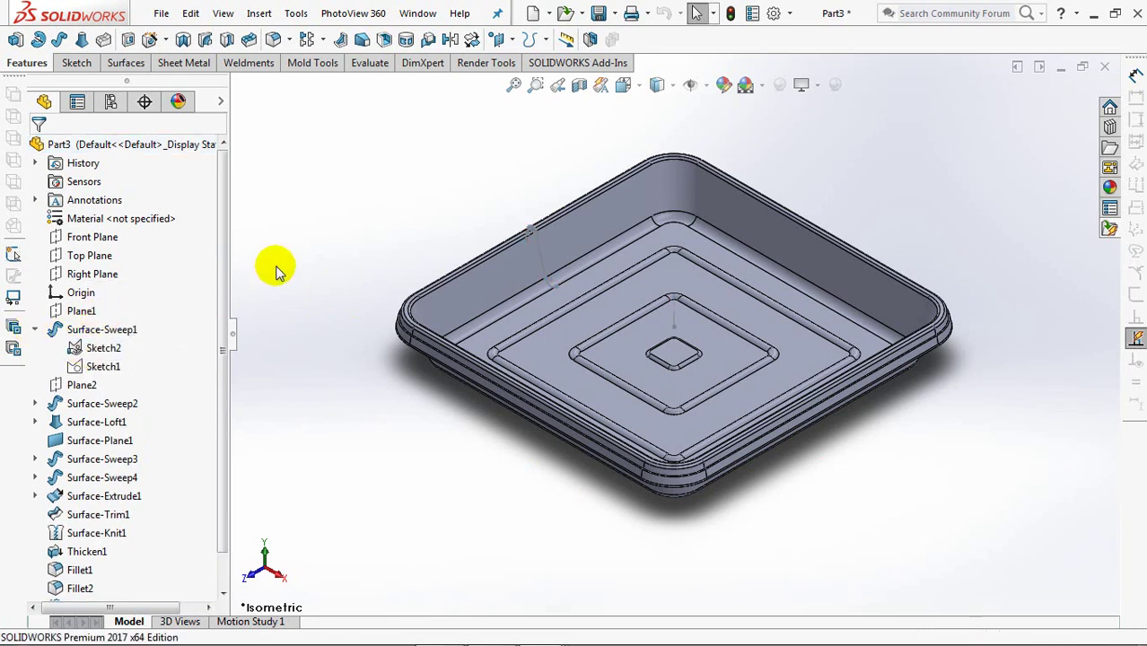
Hide the tray's solid body and start a new sketch on the Front Plane.
{"action": "left_click", "coordinate": [144, 330]}
{"action": "left_click", "coordinate": [128, 302]}
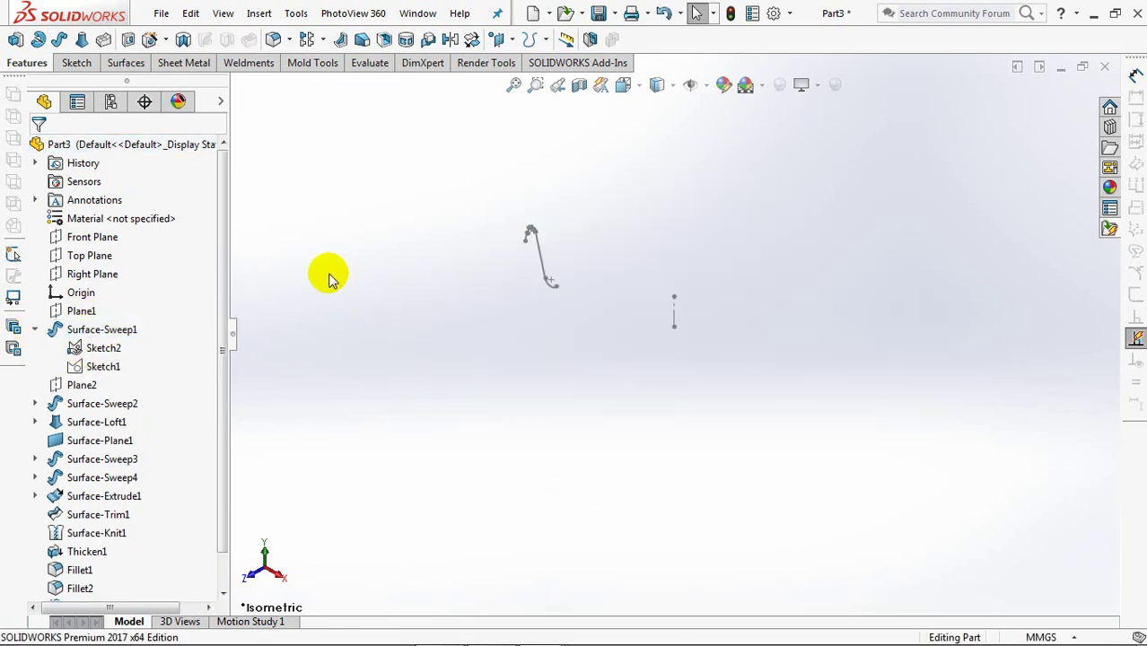
{"action": "left_click", "coordinate": [83, 239]}
{"action": "left_click", "coordinate": [77, 212]}
Offset the short slanted line on the outer side of the rim profile outward by 0.15 mm, with a dimension.
{"action": "middle_click_drag", "start_coordinate": [348, 318], "coordinate": [433, 277]}
{"action": "key", "text": "ctrl+1"}
{"action": "scroll", "coordinate": [292, 294], "scroll_direction": "up", "scroll_amount": 1}
{"action": "middle_click_drag", "start_coordinate": [291, 293], "coordinate": [540, 267], "text": "ctrl"}
{"action": "scroll", "coordinate": [474, 334], "scroll_direction": "up", "scroll_amount": 3}
{"action": "left_click", "coordinate": [539, 143]}
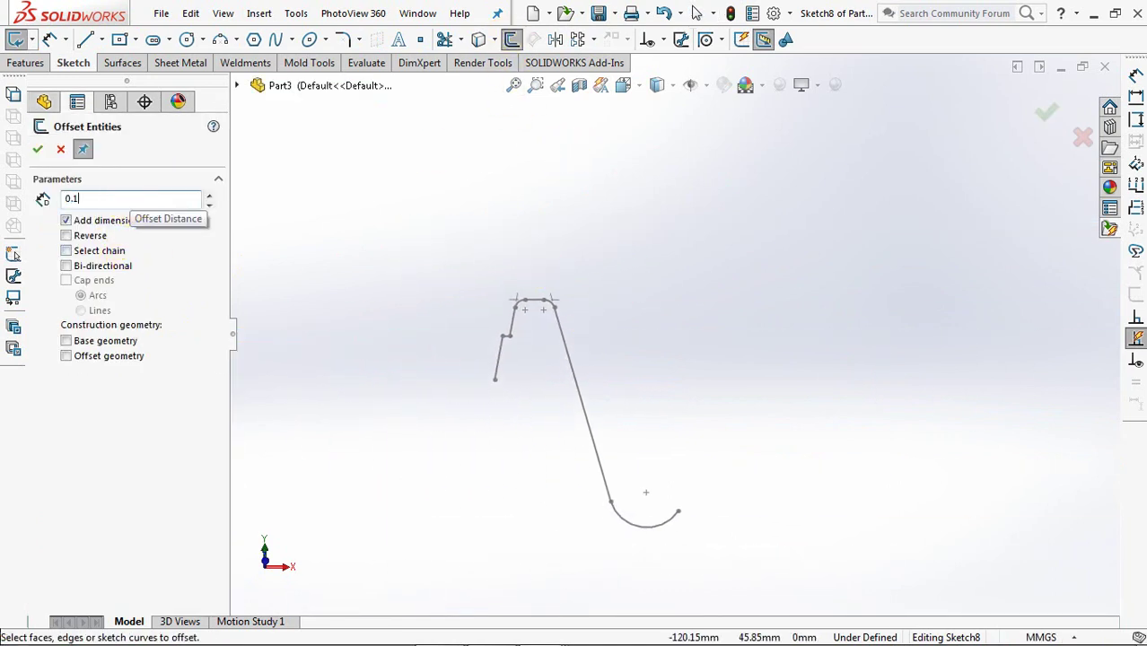
{"action": "key", "text": "Return"}
{"action": "left_click", "coordinate": [512, 330]}
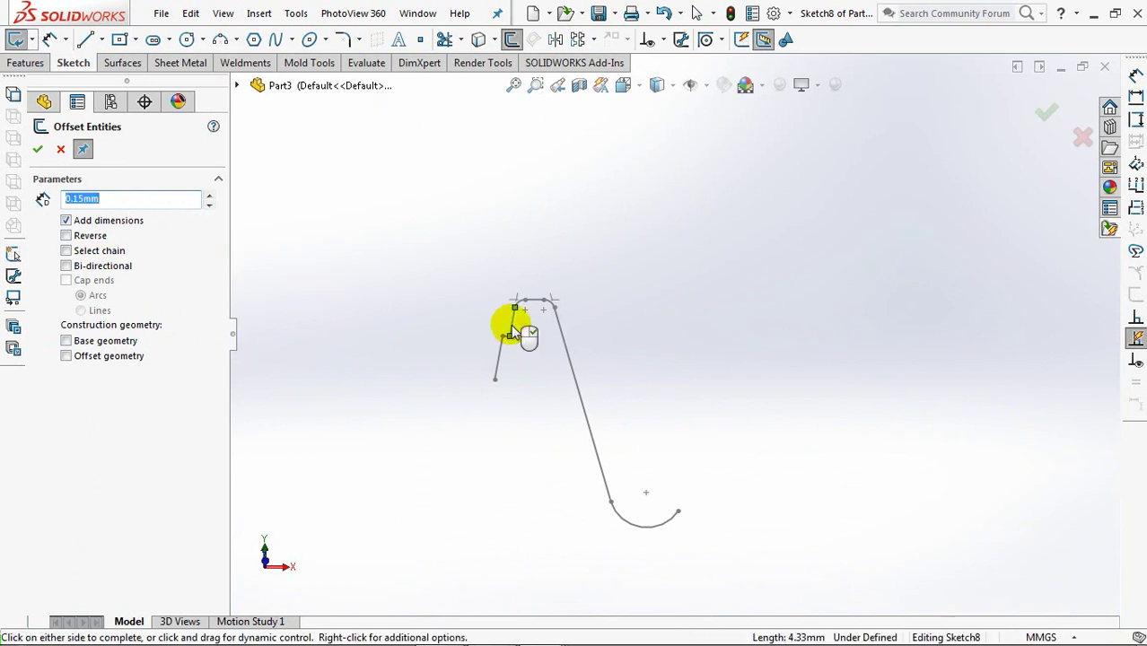
{"action": "left_click", "coordinate": [535, 84]}
{"action": "left_click_drag", "start_coordinate": [440, 274], "coordinate": [610, 409]}
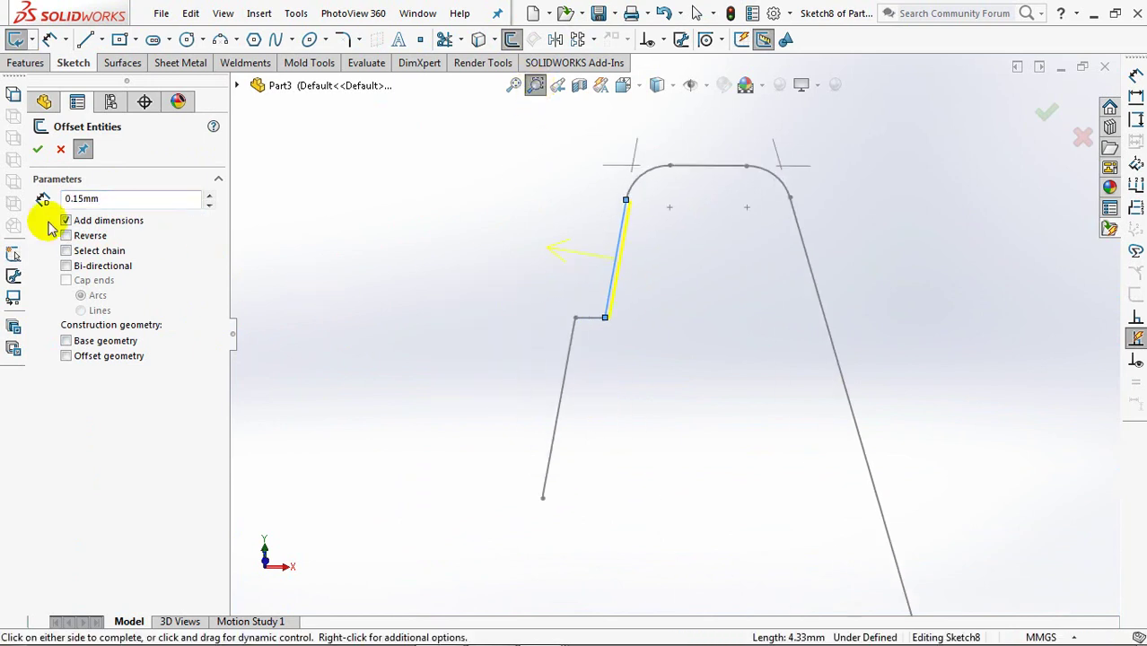
{"action": "left_click", "coordinate": [40, 151]}
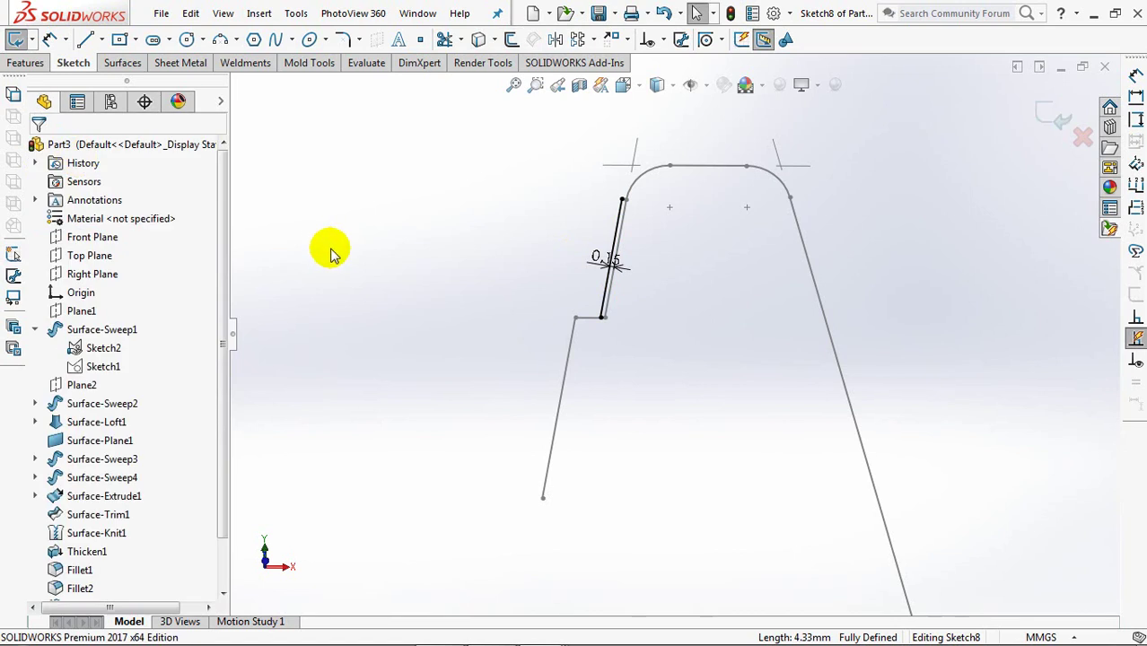
Convert the rim profile's short ledge line and its flat top line into entities of the new sketch.
{"action": "left_click", "coordinate": [588, 318]}
{"action": "left_click", "coordinate": [706, 166]}
{"action": "left_click", "coordinate": [38, 151]}
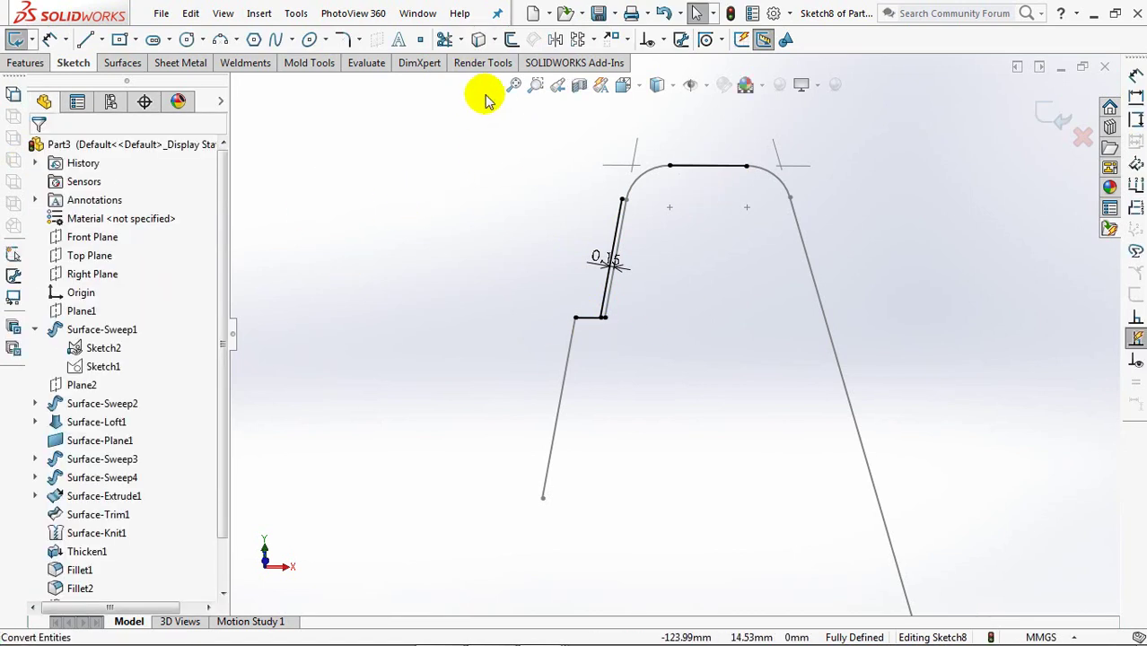
Trim the ledge line's excess beyond the offset line and corner-trim the top line with the offset line's upper end.
{"action": "left_click", "coordinate": [444, 38]}
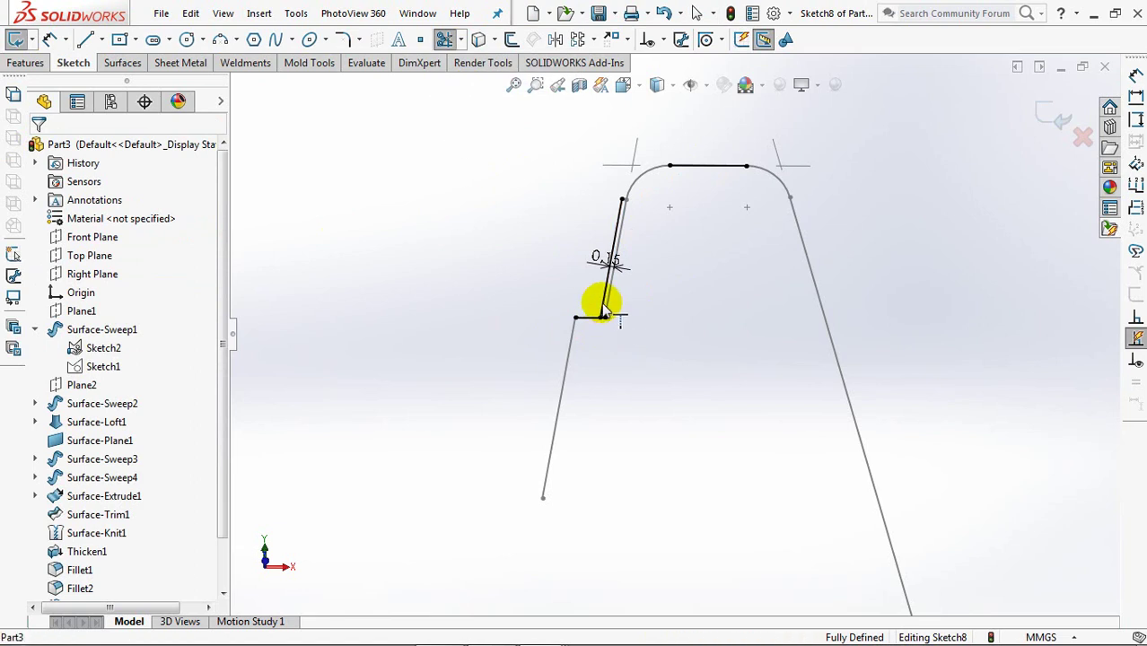
{"action": "left_click", "coordinate": [460, 39]}
{"action": "left_click", "coordinate": [487, 66]}
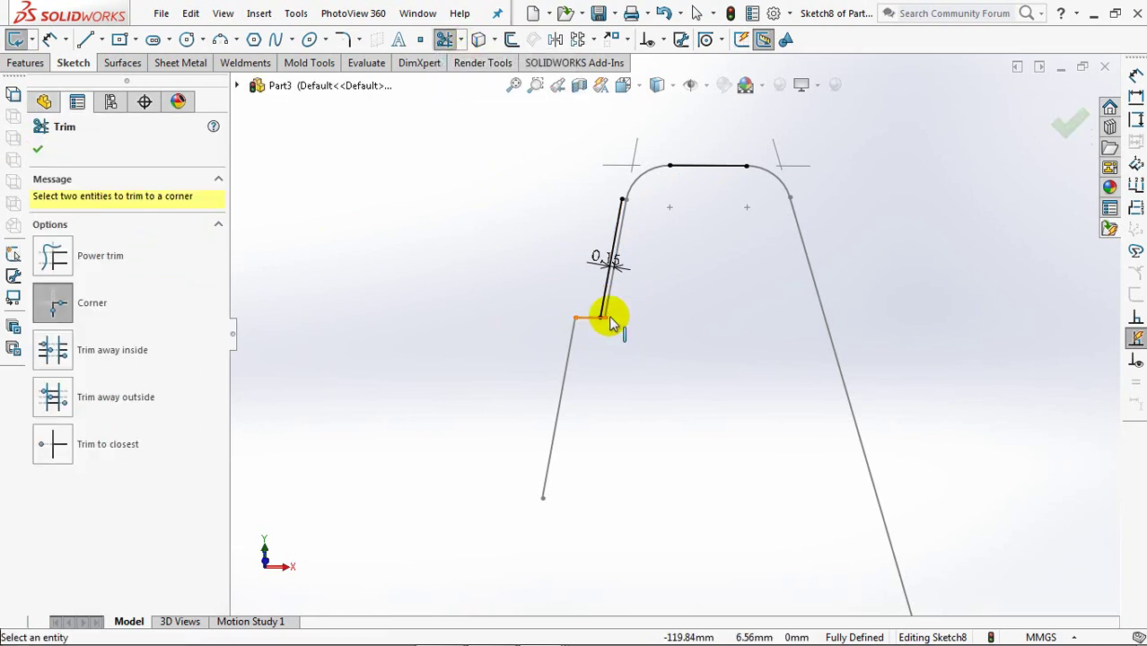
{"action": "left_click", "coordinate": [53, 446]}
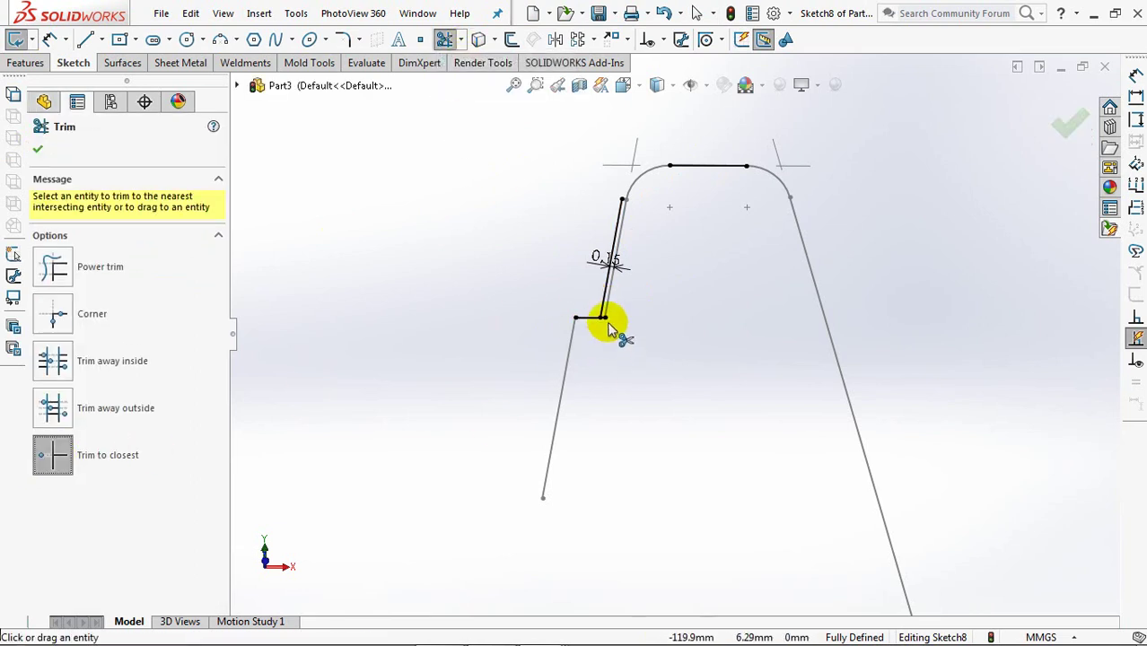
{"action": "left_click", "coordinate": [54, 313]}
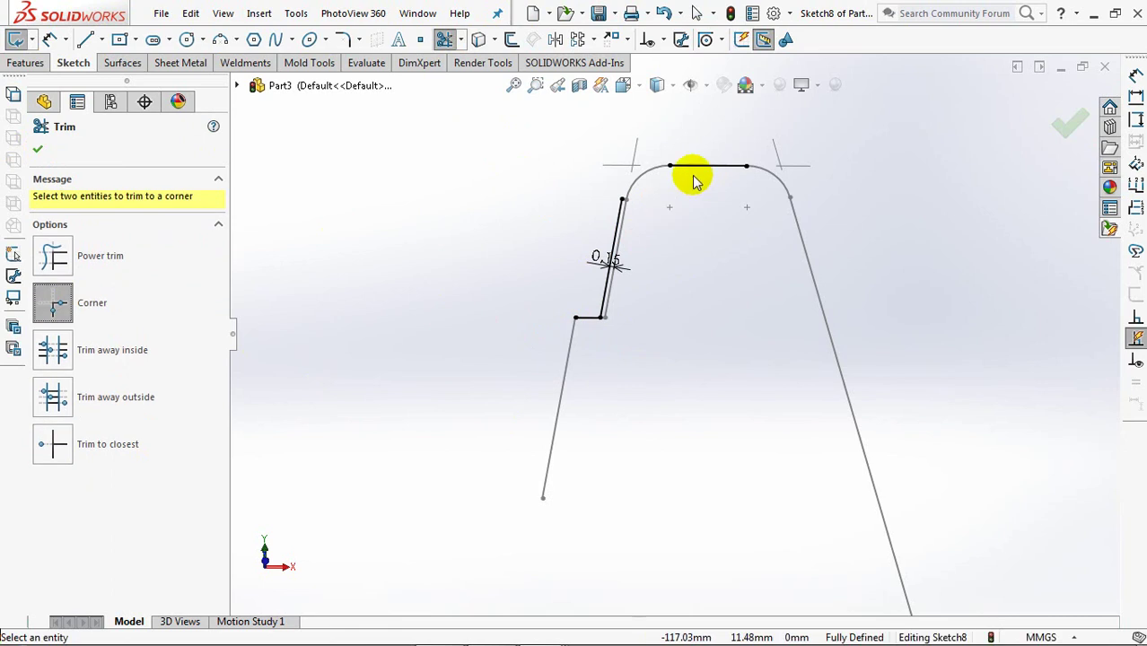
{"action": "left_click", "coordinate": [39, 150]}
Stretch the ledge line's free end outward and extend the top line's inner end past the rim's rounded corner.
{"action": "left_click_drag", "start_coordinate": [575, 320], "coordinate": [559, 318]}
{"action": "left_click_drag", "start_coordinate": [745, 167], "coordinate": [825, 168]}
Draw a line about 54 mm long, leaning inward and upward from the top line's inner end.
{"action": "scroll", "coordinate": [675, 340], "scroll_direction": "up", "scroll_amount": 8}
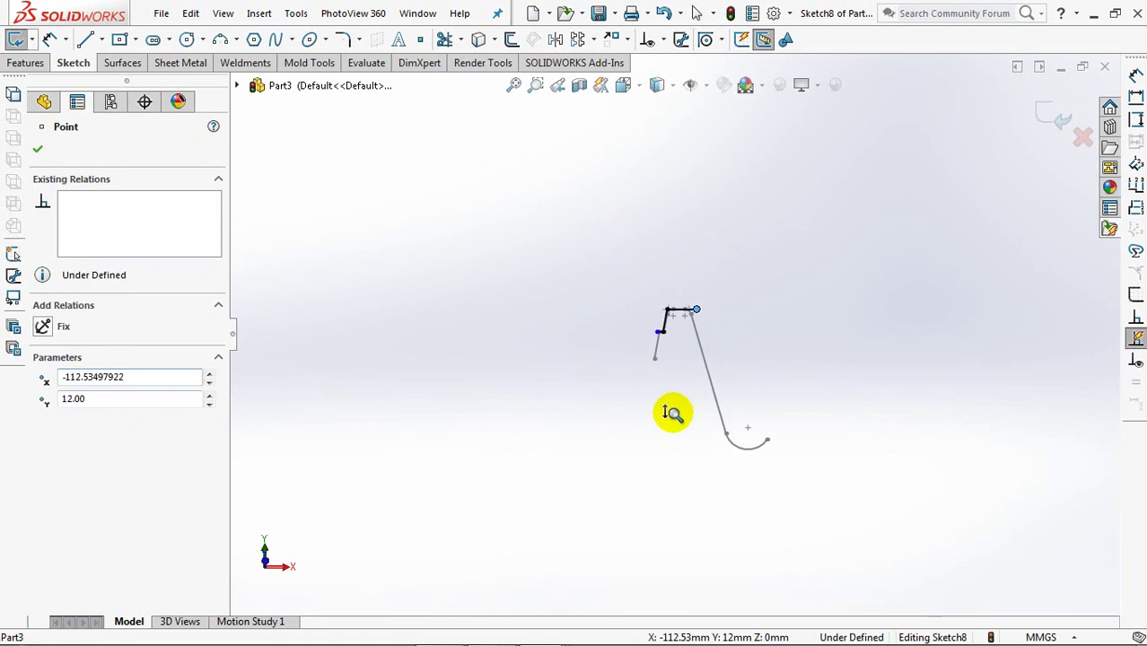
{"action": "left_click", "coordinate": [85, 38]}
{"action": "left_click", "coordinate": [696, 308]}
{"action": "scroll", "coordinate": [737, 189], "scroll_direction": "up", "scroll_amount": 2}
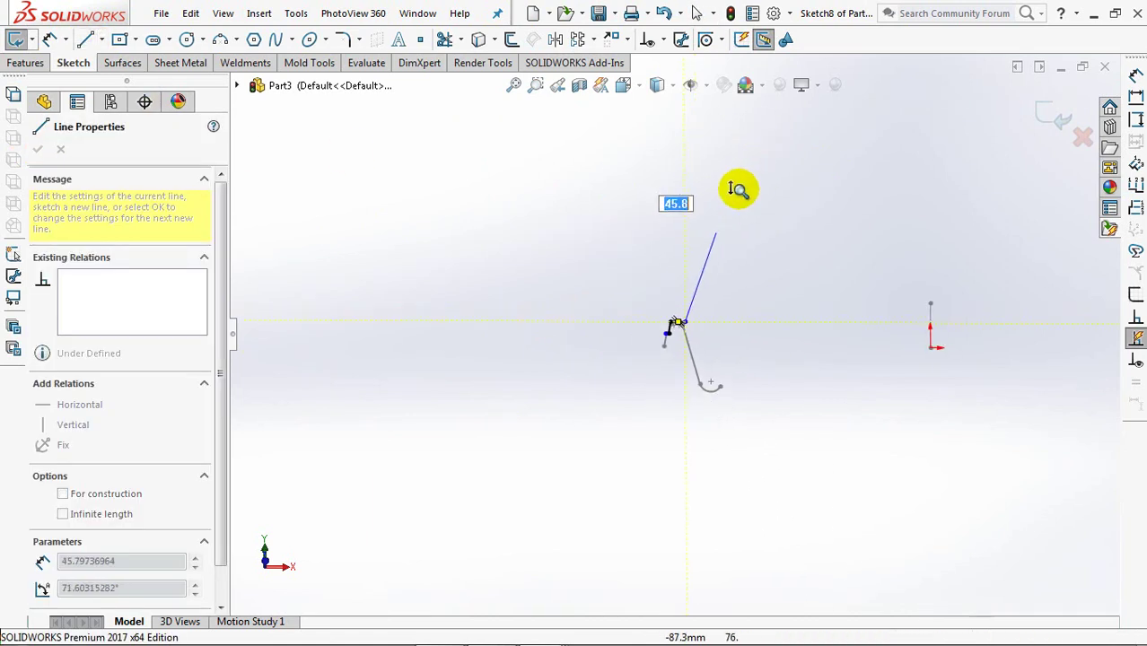
{"action": "left_click", "coordinate": [707, 228]}
{"action": "key", "text": "Escape"}
{"action": "key", "text": "Escape"}
Draw a vertical centerline about 25 mm long upward from the base of the long slanted line.
{"action": "middle_click_drag", "start_coordinate": [763, 280], "coordinate": [773, 285]}
{"action": "key", "text": "ctrl+1"}
{"action": "scroll", "coordinate": [348, 326], "scroll_direction": "down", "scroll_amount": 3}
{"action": "middle_click_drag", "start_coordinate": [338, 297], "coordinate": [615, 315], "text": "ctrl"}
{"action": "left_click", "coordinate": [99, 40]}
{"action": "left_click", "coordinate": [110, 79]}
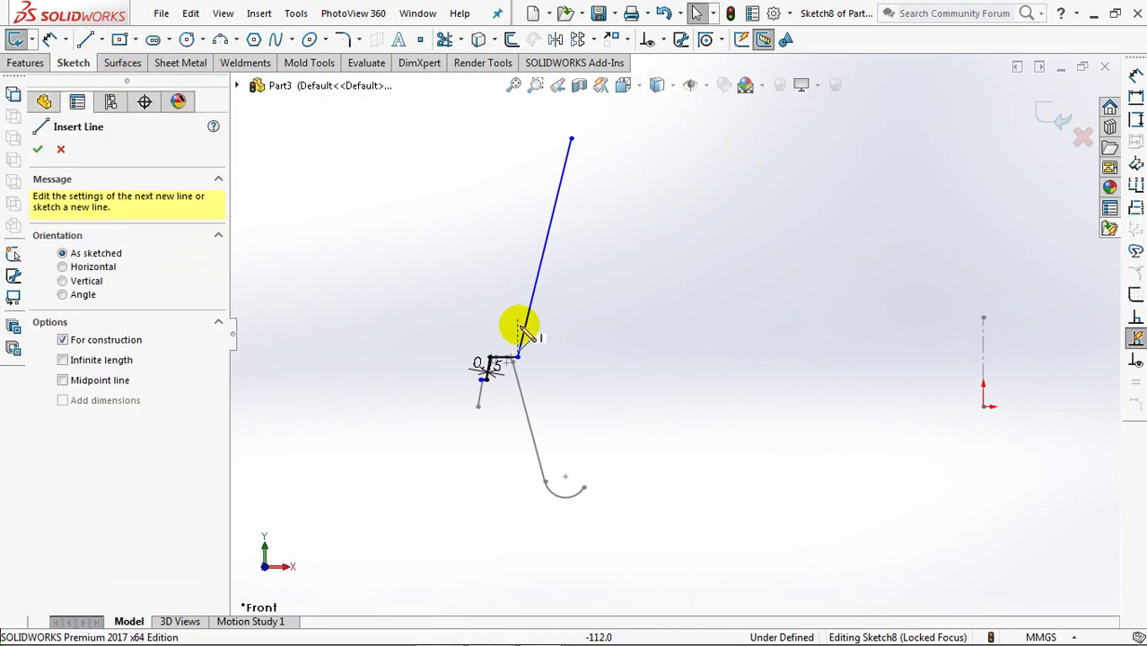
{"action": "left_click", "coordinate": [517, 357]}
{"action": "left_click", "coordinate": [517, 255]}
{"action": "right_click", "coordinate": [520, 253]}
{"action": "left_click", "coordinate": [543, 264]}
Dimension the angle between the centerline and the long slanted line as 15°.
{"action": "left_click", "coordinate": [517, 269]}
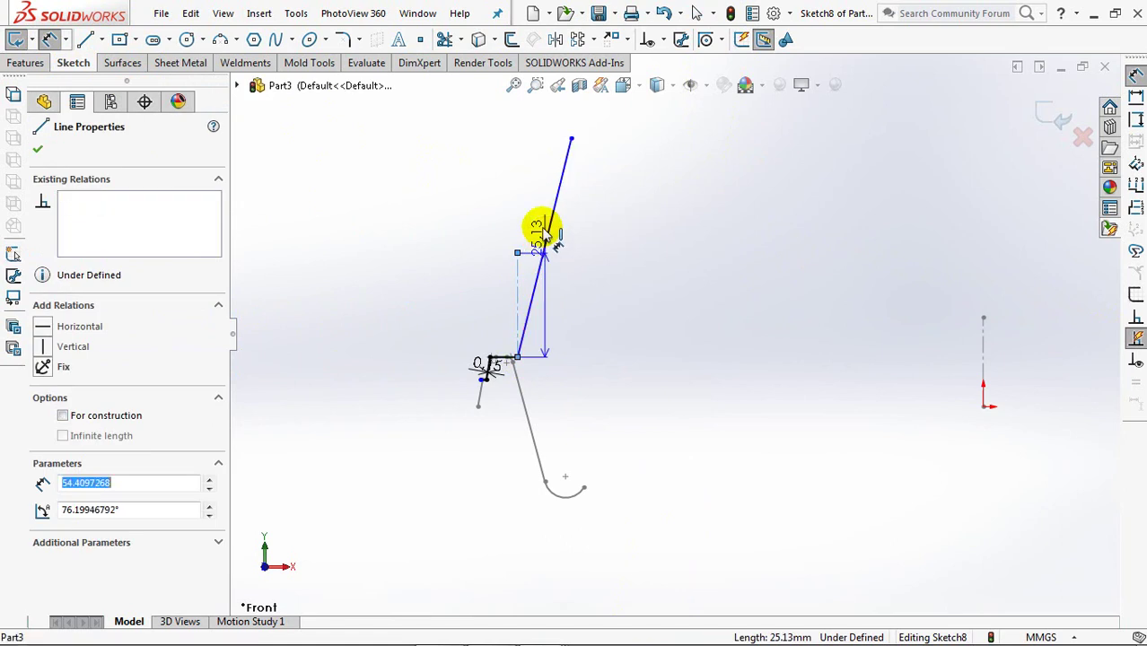
{"action": "left_click", "coordinate": [539, 242]}
{"action": "left_click", "coordinate": [537, 196]}
{"action": "type", "text": "15"}
{"action": "key", "text": "Return"}
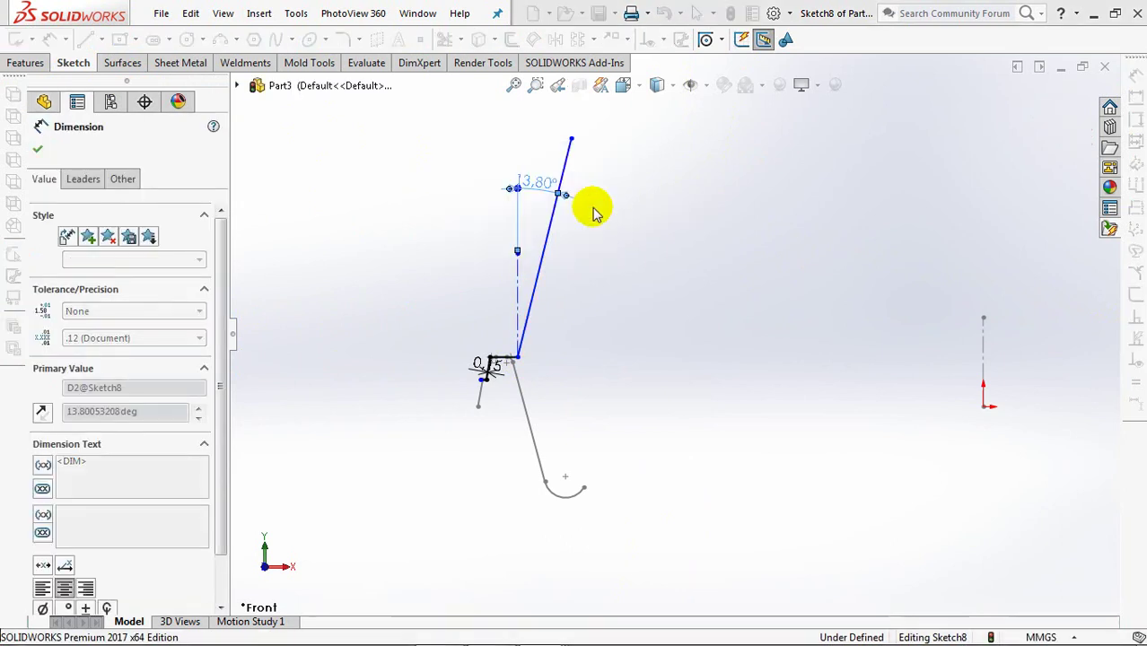
Dimension the vertical height between the two ends of the long slanted line as 49 mm.
{"action": "left_click", "coordinate": [575, 141]}
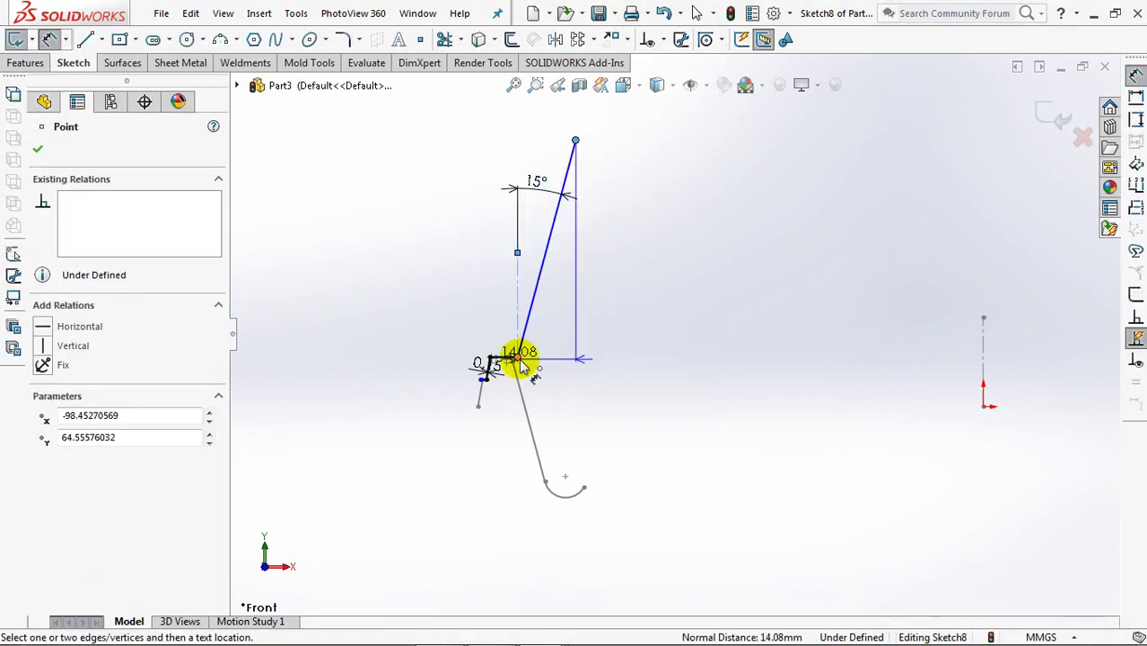
{"action": "left_click", "coordinate": [608, 303]}
{"action": "type", "text": "49"}
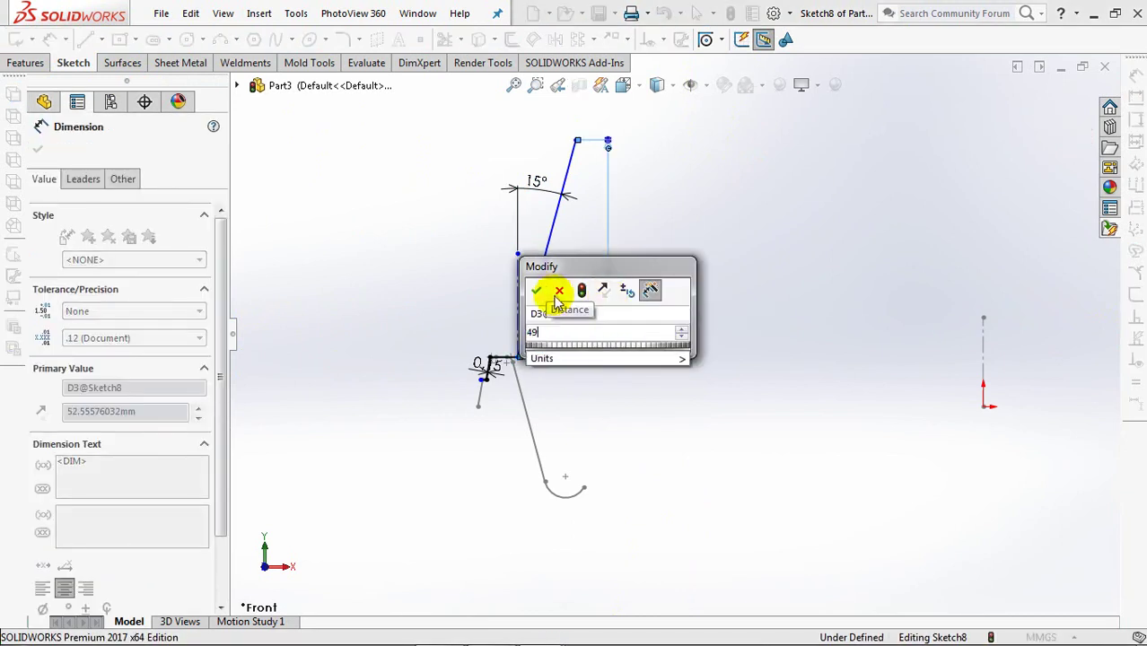
{"action": "left_click", "coordinate": [535, 289]}
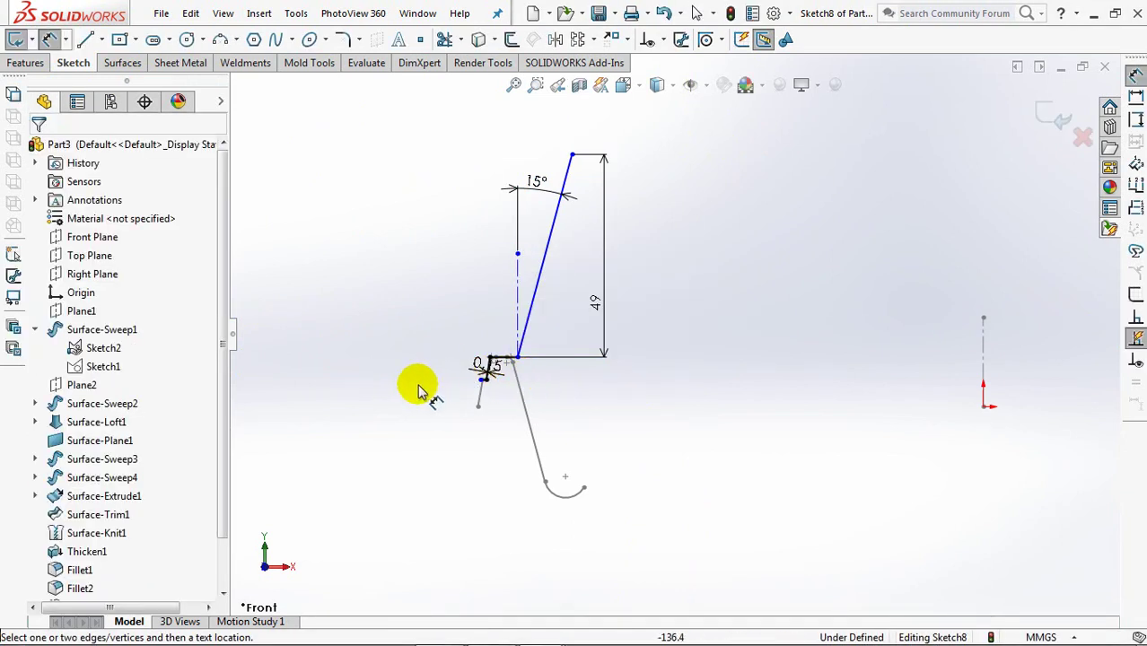
Dimension the horizontal distance between the top line's endpoints as 5.5 mm.
{"action": "scroll", "coordinate": [421, 386], "scroll_direction": "down", "scroll_amount": 3}
{"action": "scroll", "coordinate": [640, 335], "scroll_direction": "up", "scroll_amount": 2}
{"action": "left_click", "coordinate": [517, 334]}
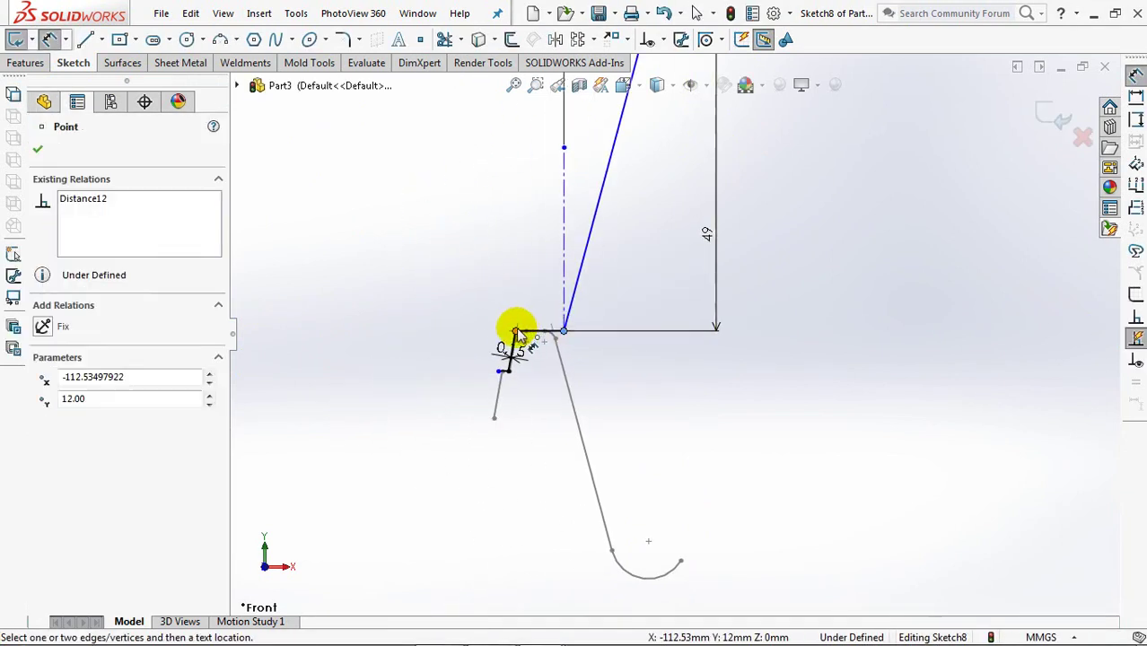
{"action": "left_click", "coordinate": [538, 282]}
{"action": "type", "text": "5"}
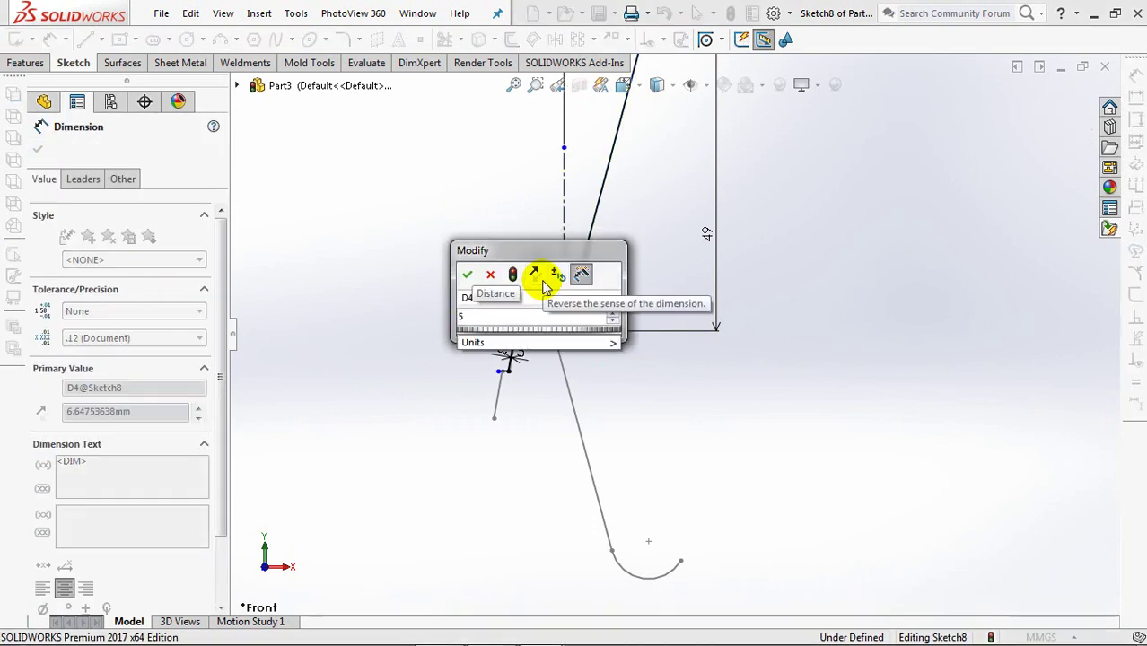
{"action": "type", "text": ".5"}
{"action": "left_click", "coordinate": [467, 274]}
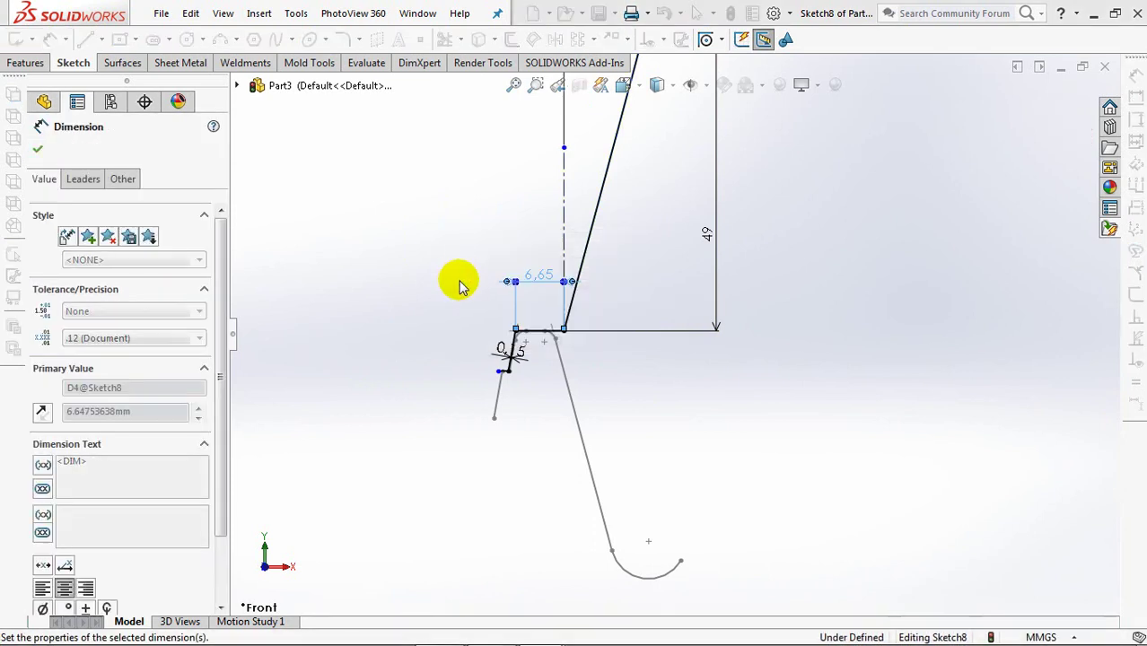
Dimension the short ledge line's length as 0.9 mm.
{"action": "left_click", "coordinate": [504, 383]}
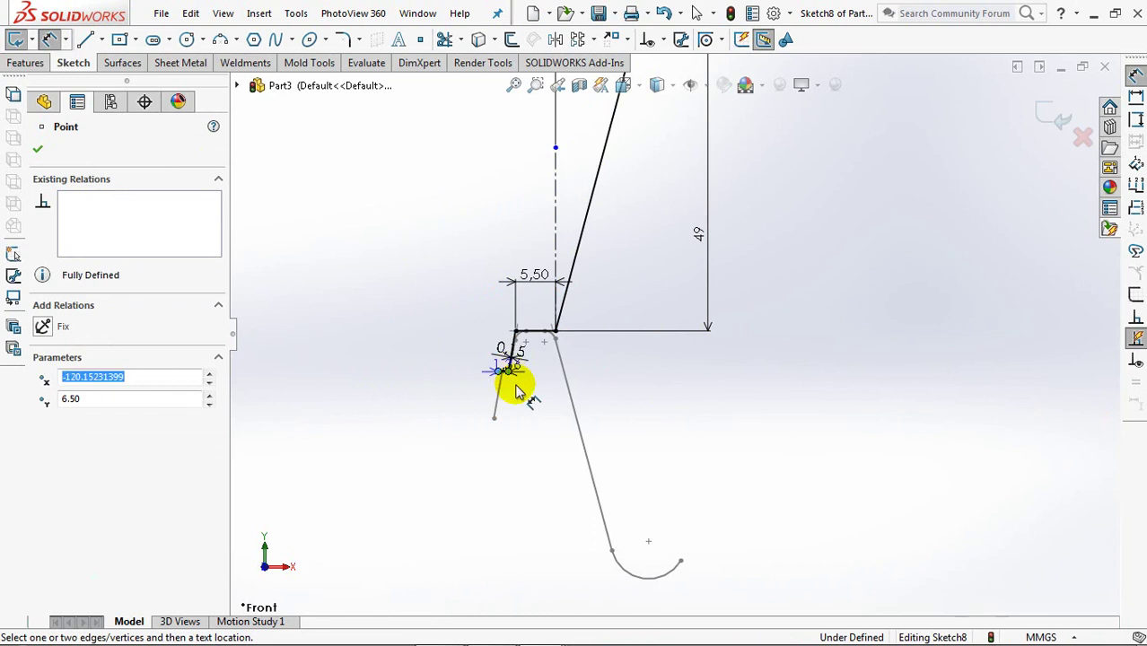
{"action": "left_click", "coordinate": [517, 397]}
{"action": "left_click", "coordinate": [460, 402]}
{"action": "type", "text": "0.9"}
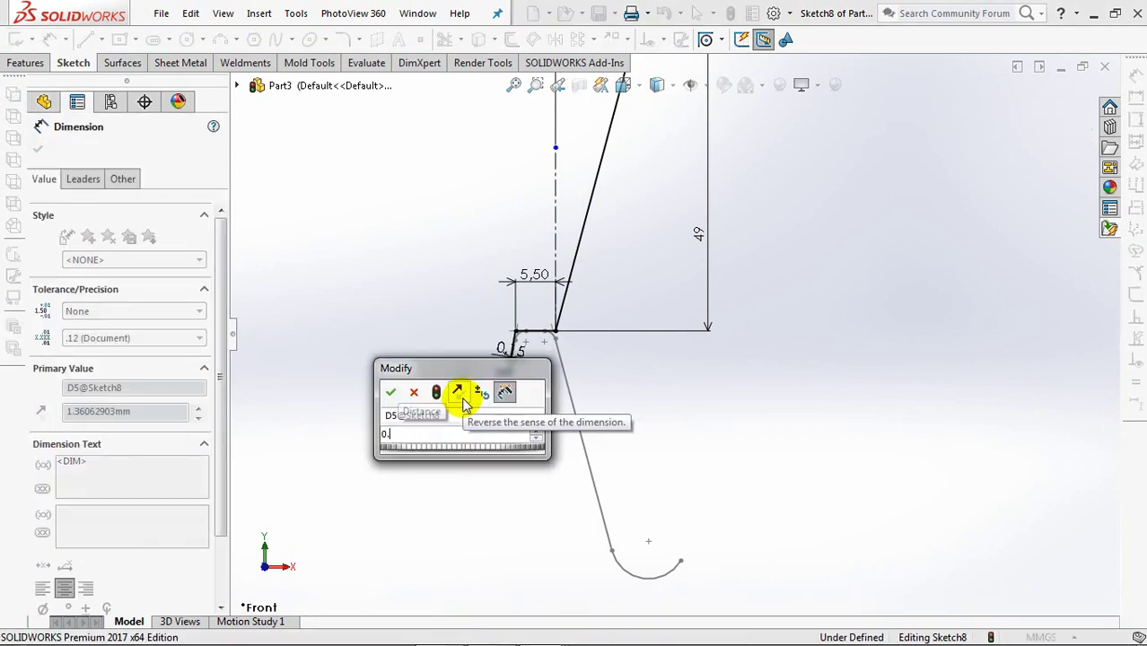
{"action": "left_click", "coordinate": [391, 392]}
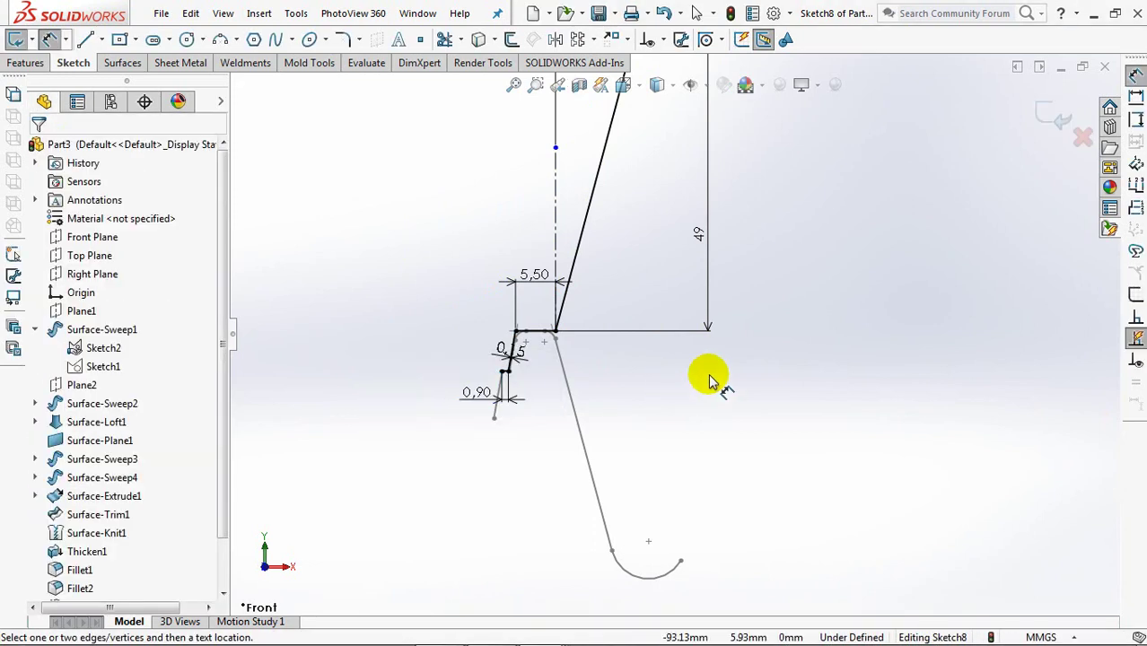
Exit the sketch and show Sketch1, the rounded-square path under Surface-Sweep1.
{"action": "scroll", "coordinate": [811, 350], "scroll_direction": "up", "scroll_amount": 2}
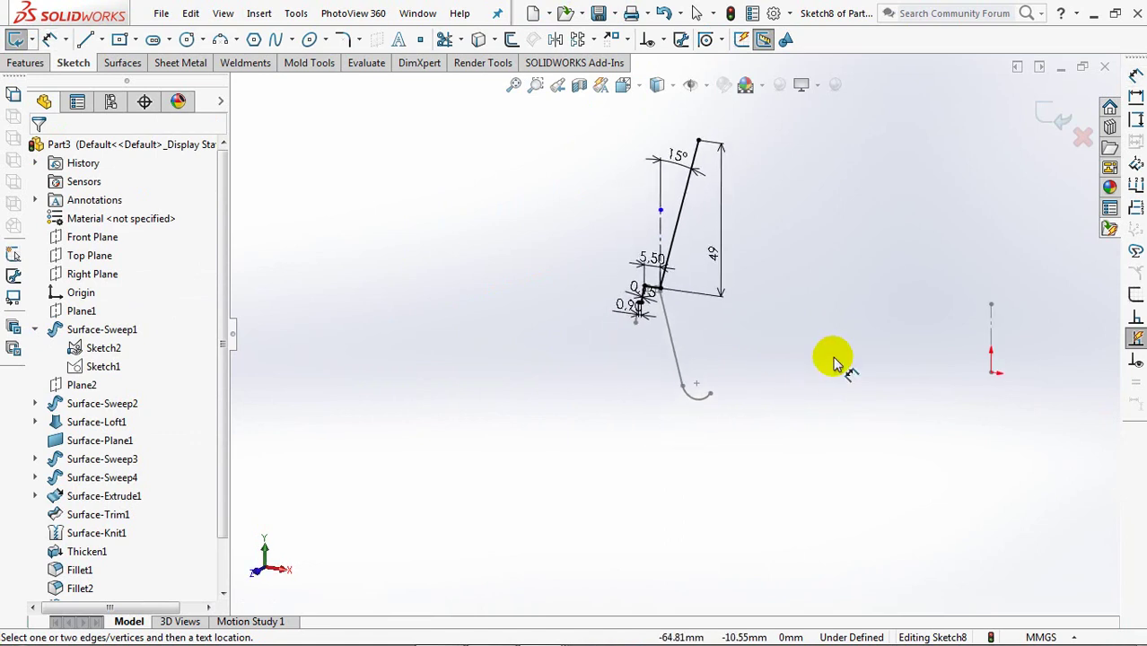
{"action": "left_click", "coordinate": [1046, 114]}
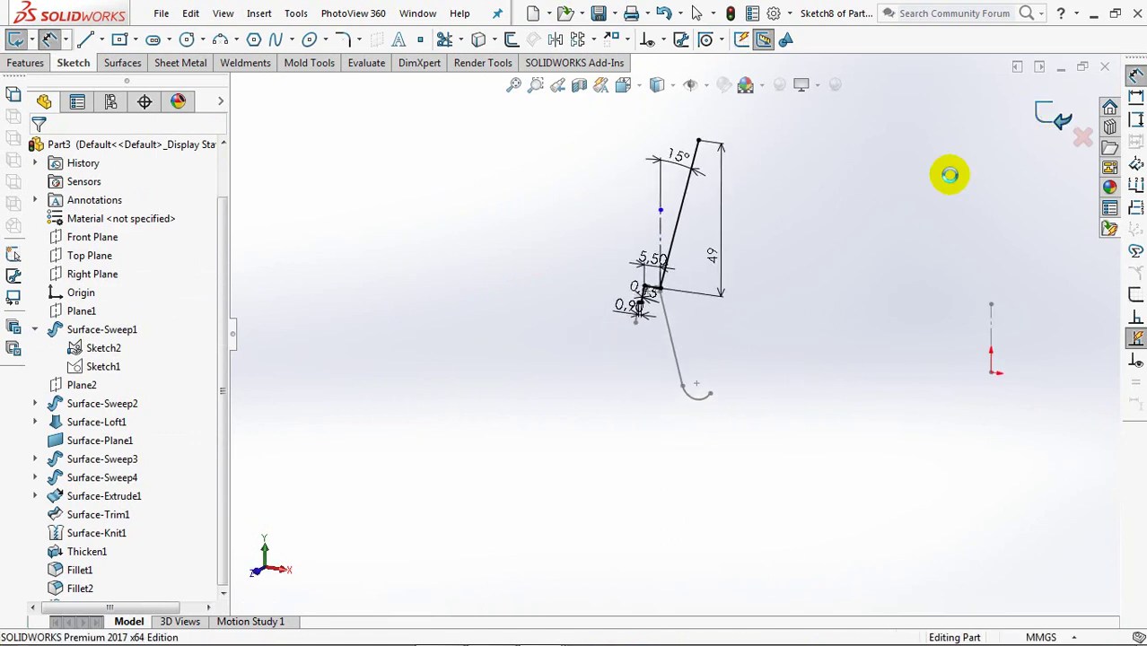
{"action": "left_click", "coordinate": [673, 340]}
{"action": "left_click", "coordinate": [735, 295]}
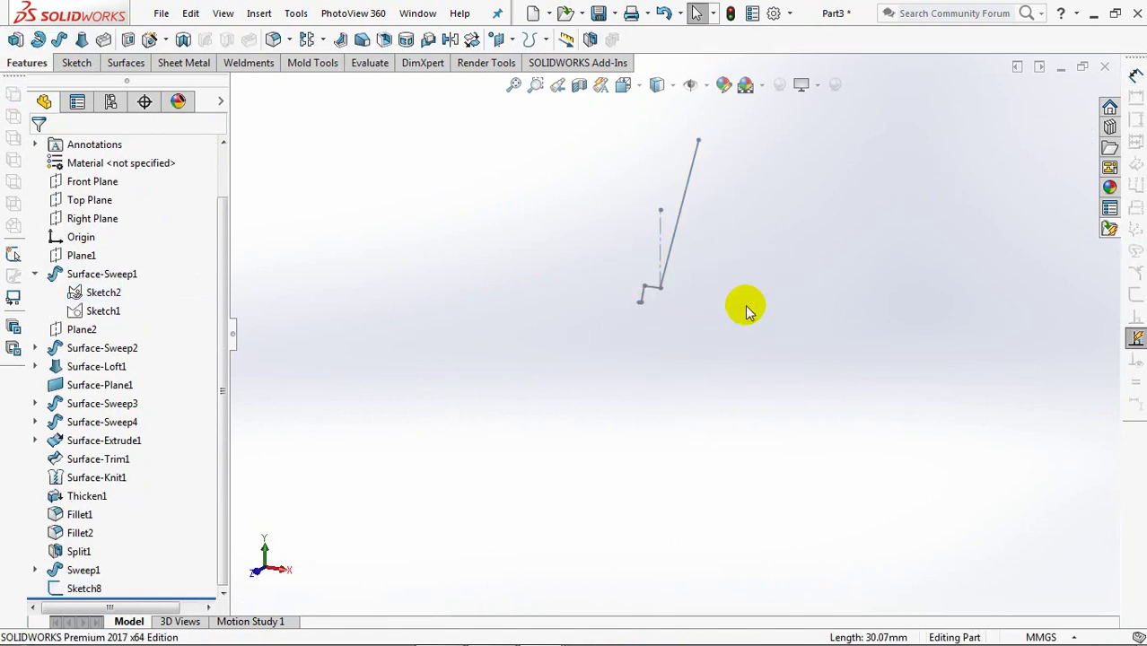
{"action": "left_click", "coordinate": [103, 311]}
{"action": "left_click", "coordinate": [126, 258]}
{"action": "left_click", "coordinate": [341, 299]}
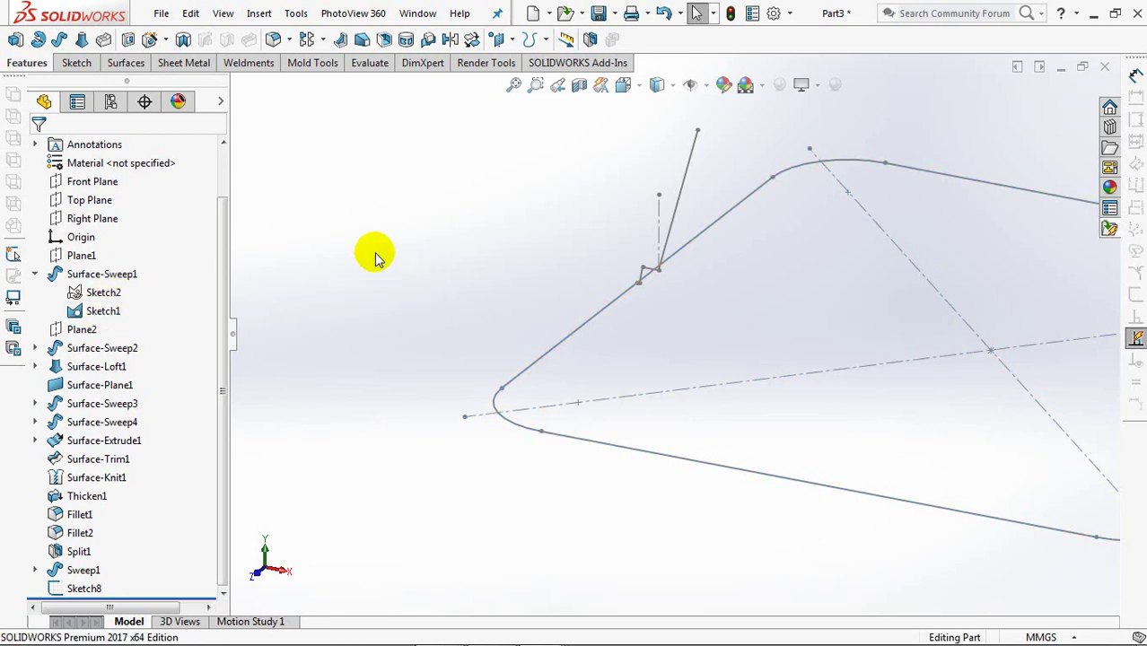
Start a Surface Sweep and use the connected ledge, offset and top lines as an open group profile.
{"action": "left_click", "coordinate": [116, 64]}
{"action": "left_click", "coordinate": [58, 38]}
{"action": "right_click", "coordinate": [180, 239]}
{"action": "left_click", "coordinate": [262, 265]}
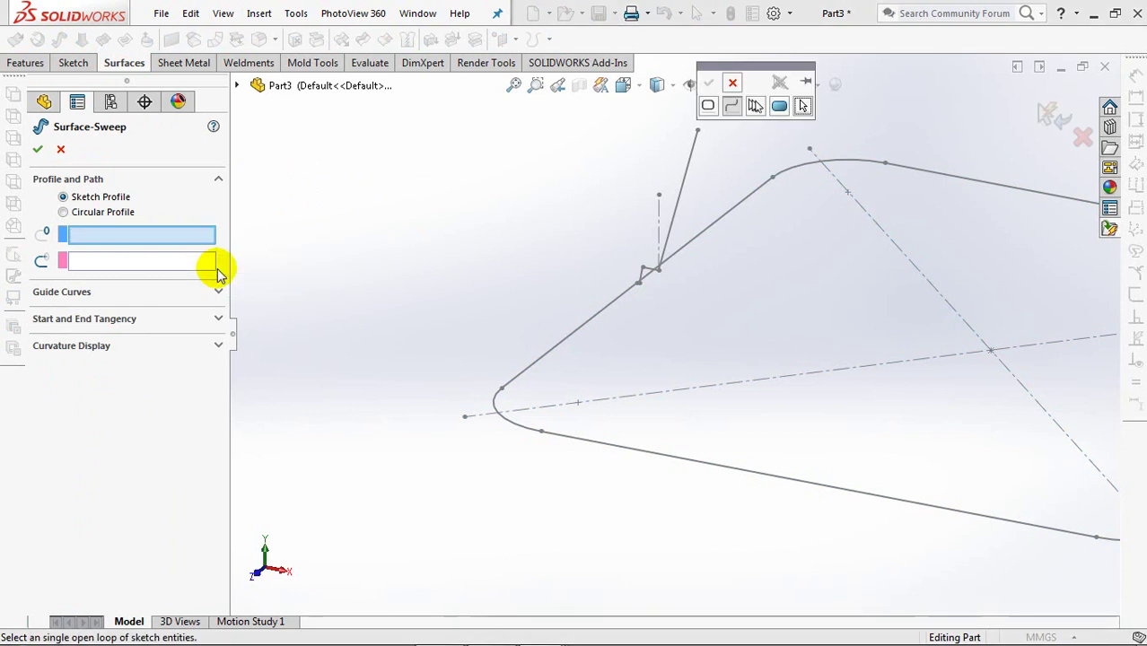
{"action": "left_click", "coordinate": [754, 105]}
{"action": "scroll", "coordinate": [659, 282], "scroll_direction": "down", "scroll_amount": 5}
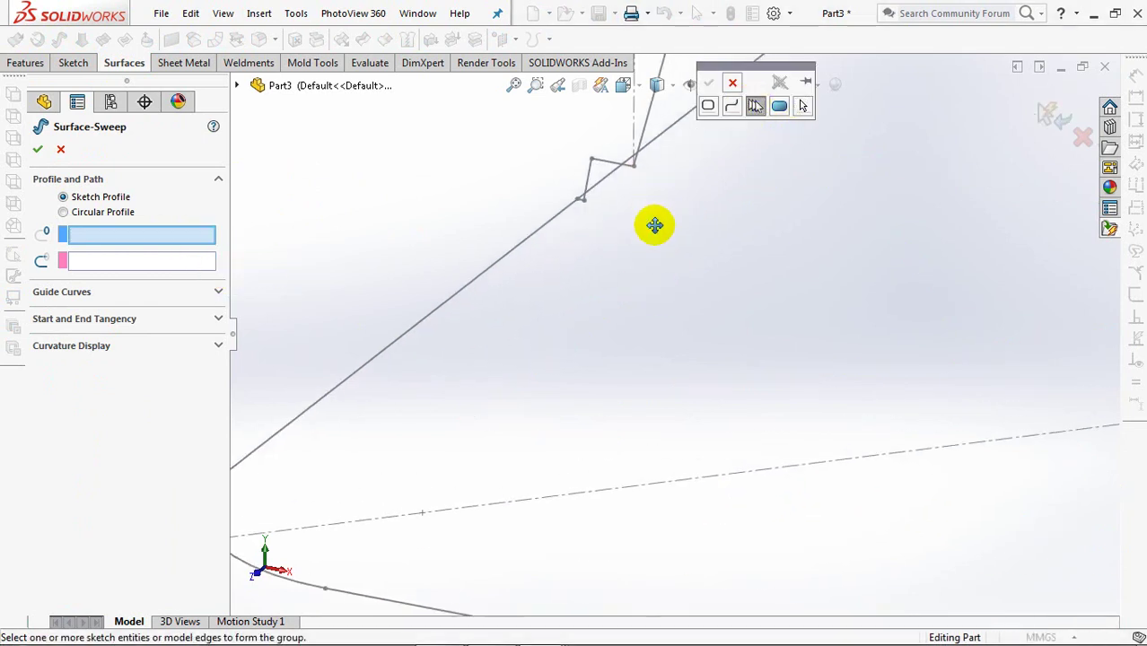
{"action": "scroll", "coordinate": [678, 346], "scroll_direction": "down", "scroll_amount": 3}
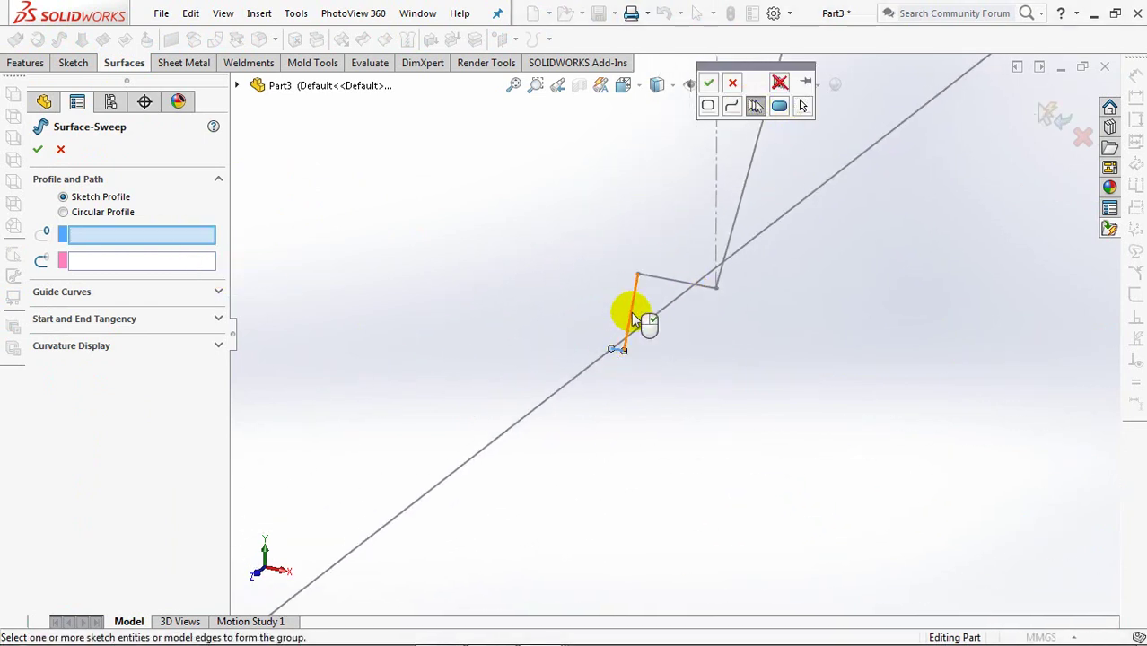
{"action": "left_click", "coordinate": [709, 86]}
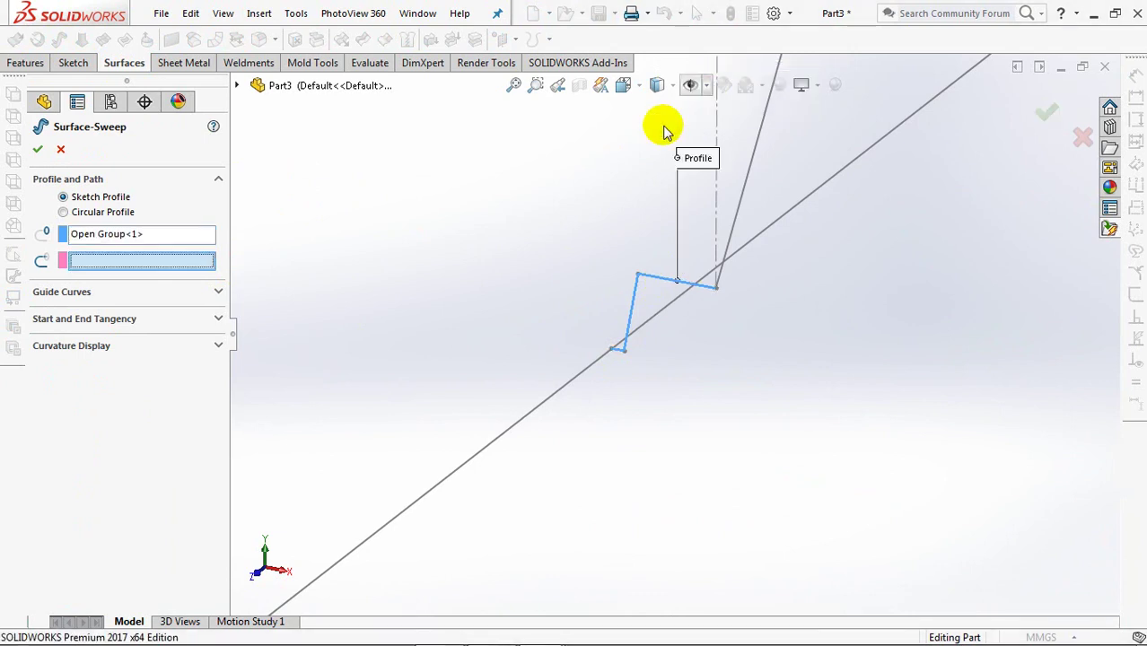
Choose the rounded-square loop of Sketch1 as the closed sweep path, create the surface and collapse Surface-Sweep1.
{"action": "right_click", "coordinate": [190, 267]}
{"action": "left_click", "coordinate": [233, 294]}
{"action": "left_click", "coordinate": [529, 411]}
{"action": "left_click", "coordinate": [93, 219]}
{"action": "middle_click_drag", "start_coordinate": [545, 206], "coordinate": [397, 289]}
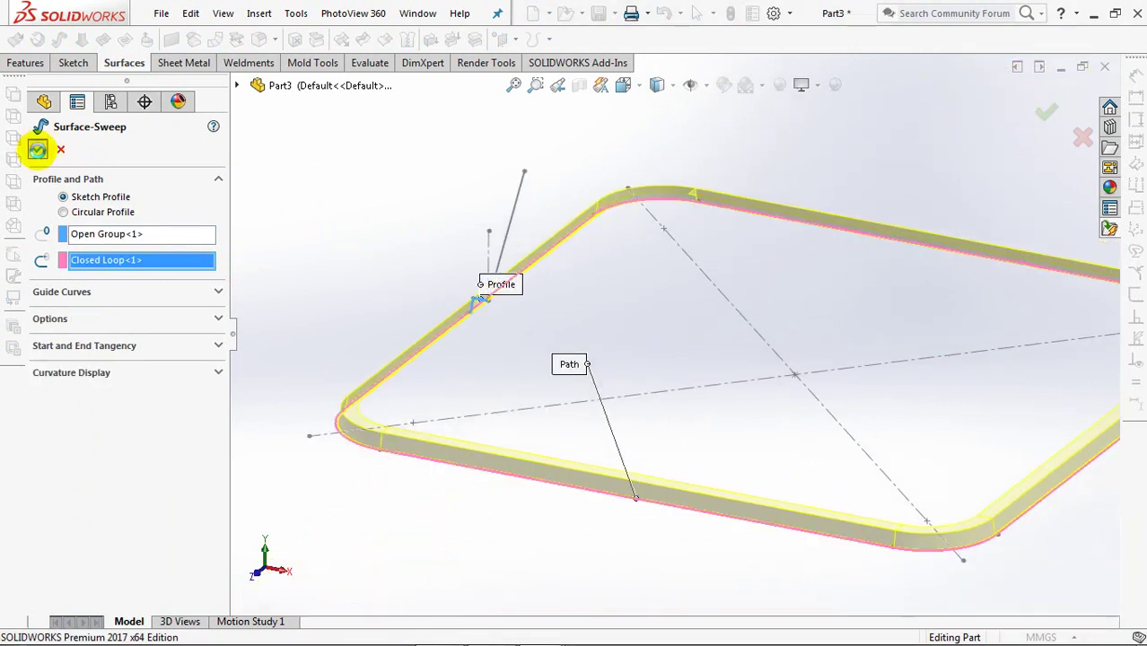
{"action": "key", "text": "Return"}
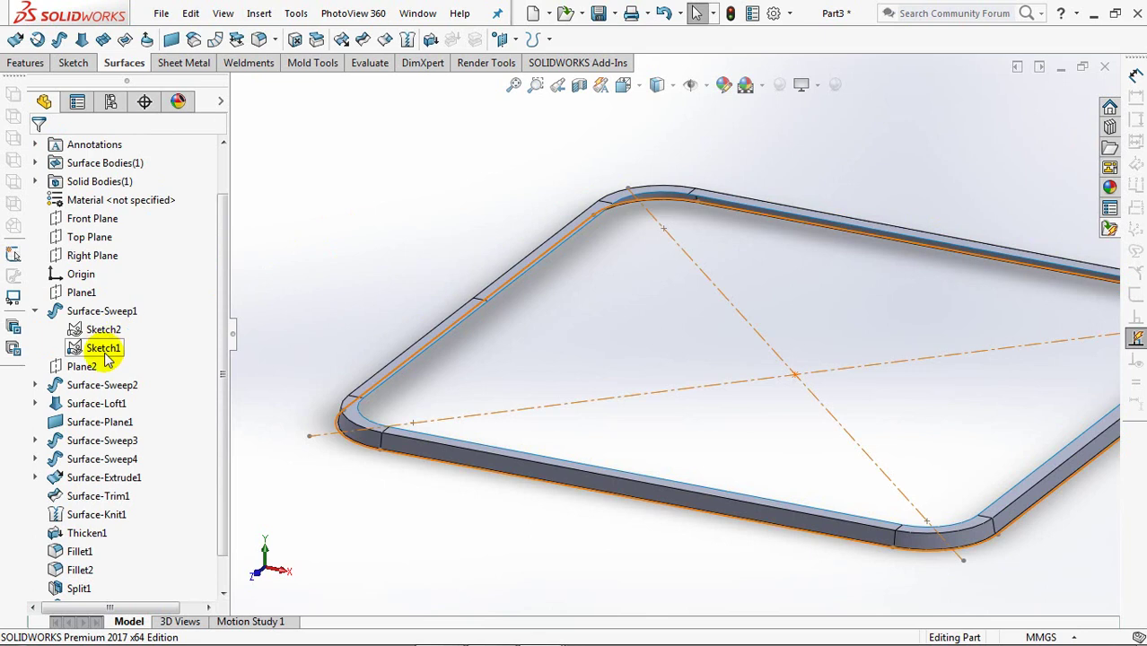
{"action": "left_click", "coordinate": [34, 310]}
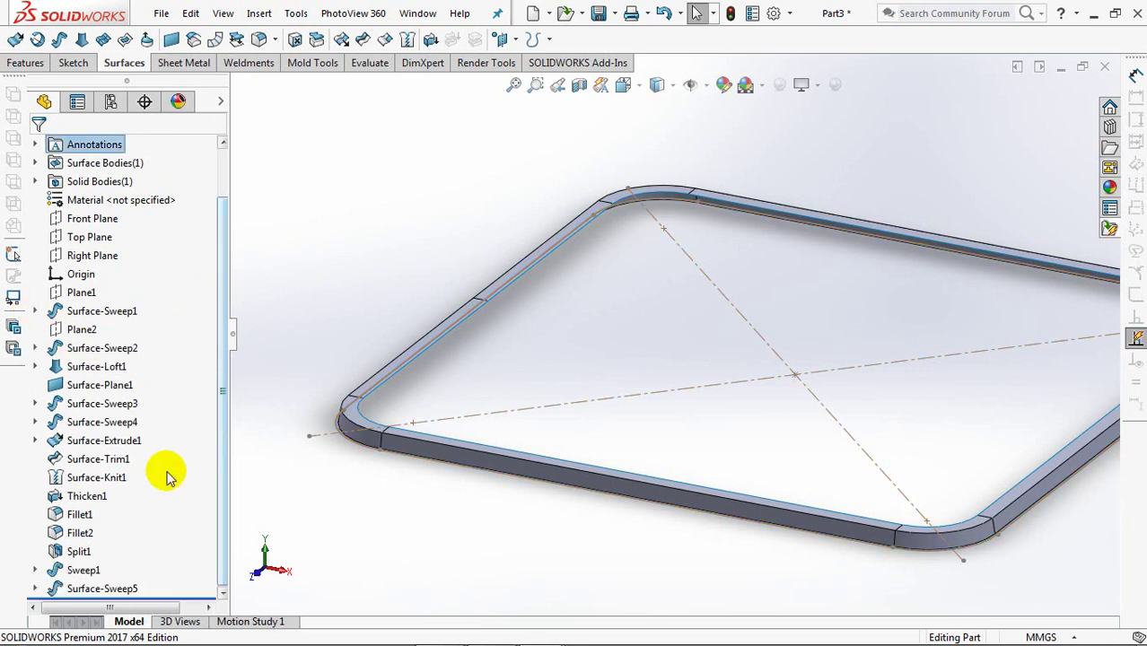
Expand Surface-Sweep5 and show its profile sketch, Sketch8.
{"action": "left_click", "coordinate": [34, 588]}
{"action": "left_click", "coordinate": [89, 571]}
{"action": "left_click", "coordinate": [269, 341]}
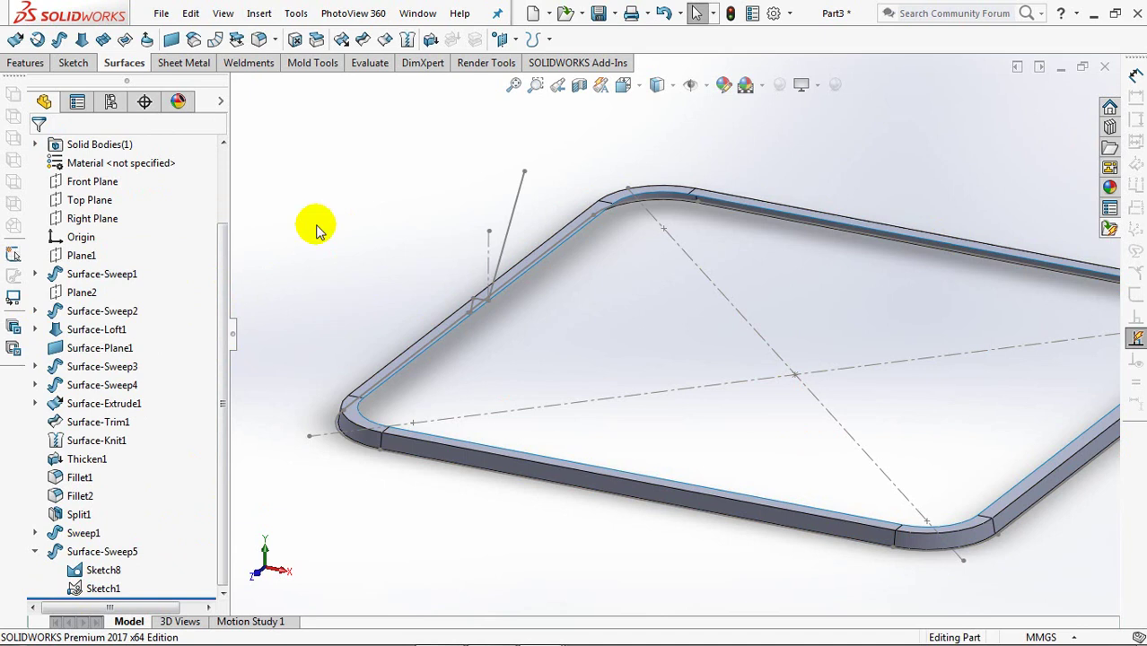
Create a reference plane parallel to the Top Plane through the upper endpoint of Sketch8's slanted line.
{"action": "left_click", "coordinate": [510, 39]}
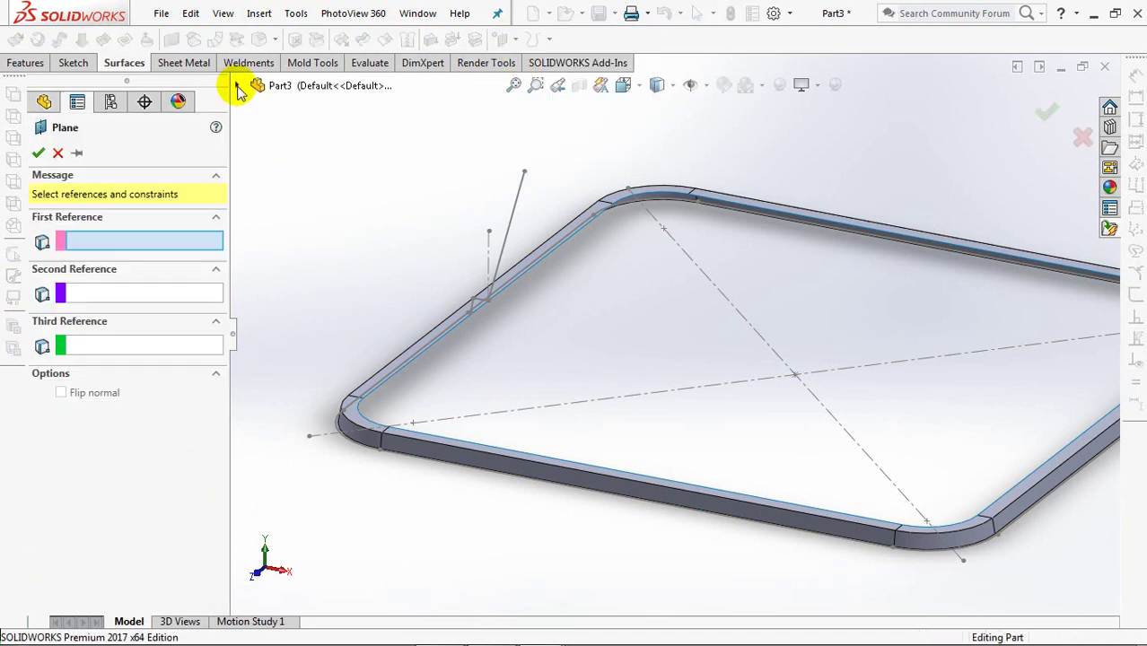
{"action": "left_click", "coordinate": [238, 87]}
{"action": "left_click", "coordinate": [309, 233]}
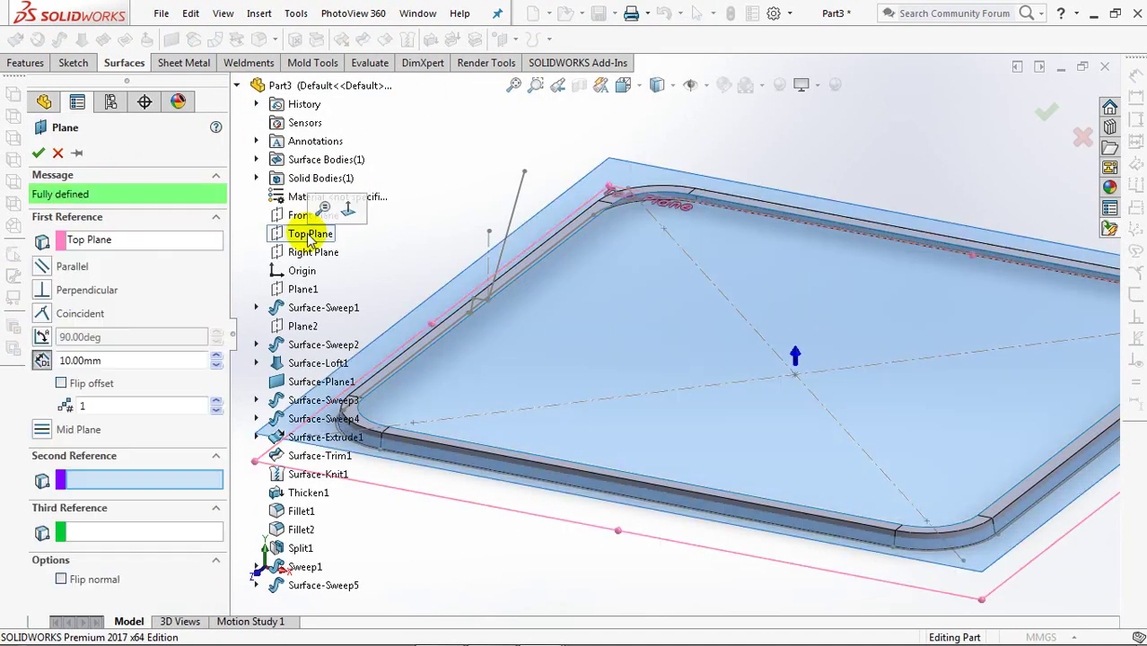
{"action": "left_click", "coordinate": [525, 174]}
{"action": "key", "text": "Return"}
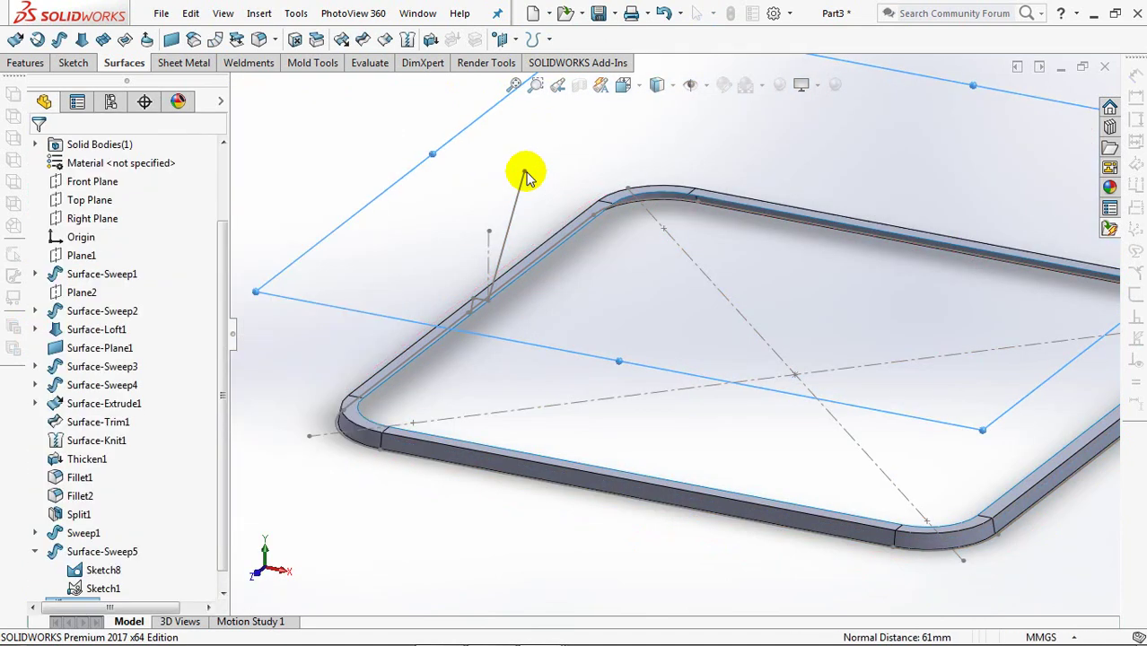
Start a sketch on Plane3 and draw a center rectangle from the origin, slightly smaller than the plane outline.
{"action": "scroll", "coordinate": [225, 461], "scroll_direction": "down", "scroll_amount": 1}
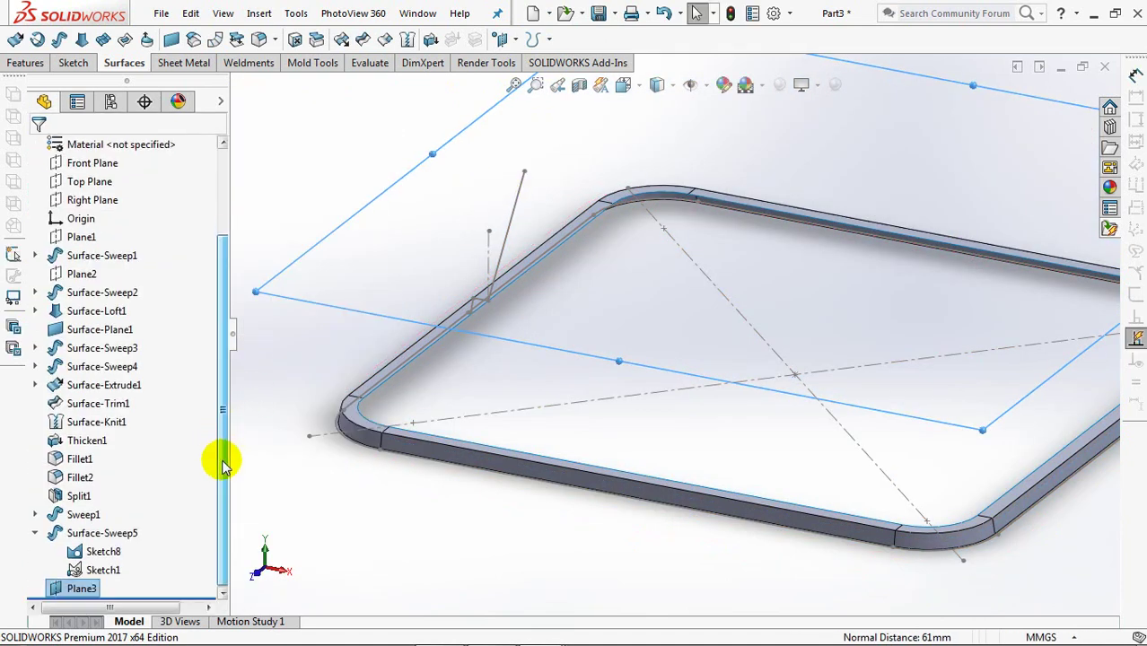
{"action": "left_click", "coordinate": [56, 590]}
{"action": "left_click", "coordinate": [61, 560]}
{"action": "mouse_move", "coordinate": [486, 440]}
{"action": "middle_mouse_down"}
{"action": "mouse_move", "coordinate": [748, 351]}
{"action": "mouse_move", "coordinate": [717, 374]}
{"action": "middle_mouse_up"}
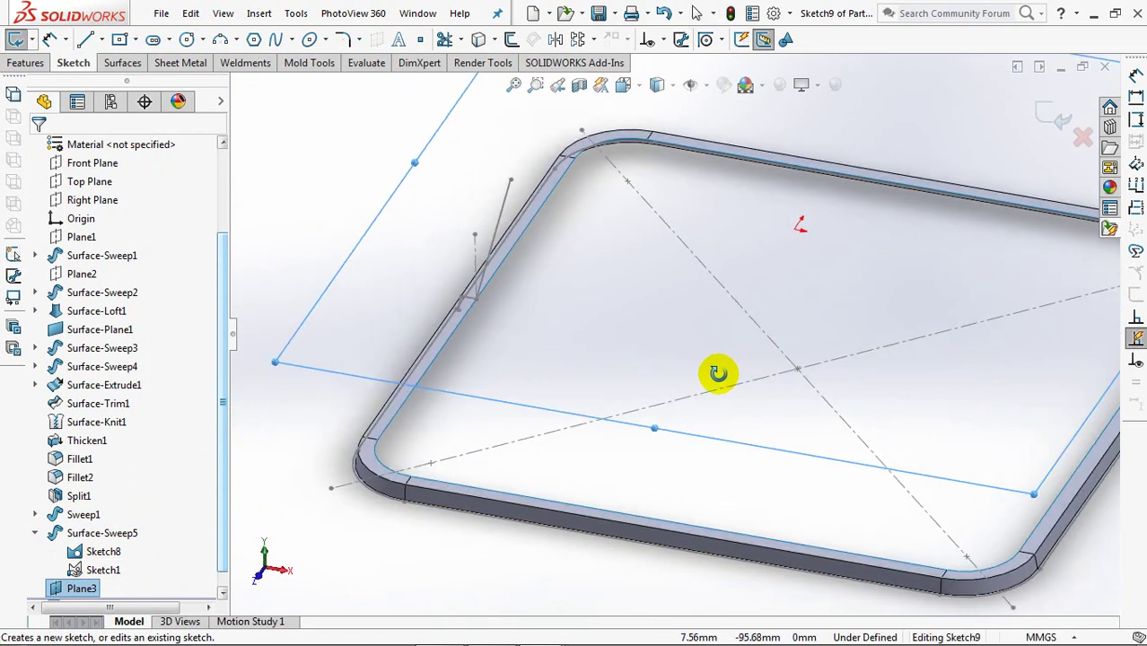
{"action": "left_click", "coordinate": [120, 40]}
{"action": "left_click_drag", "start_coordinate": [798, 230], "coordinate": [379, 357]}
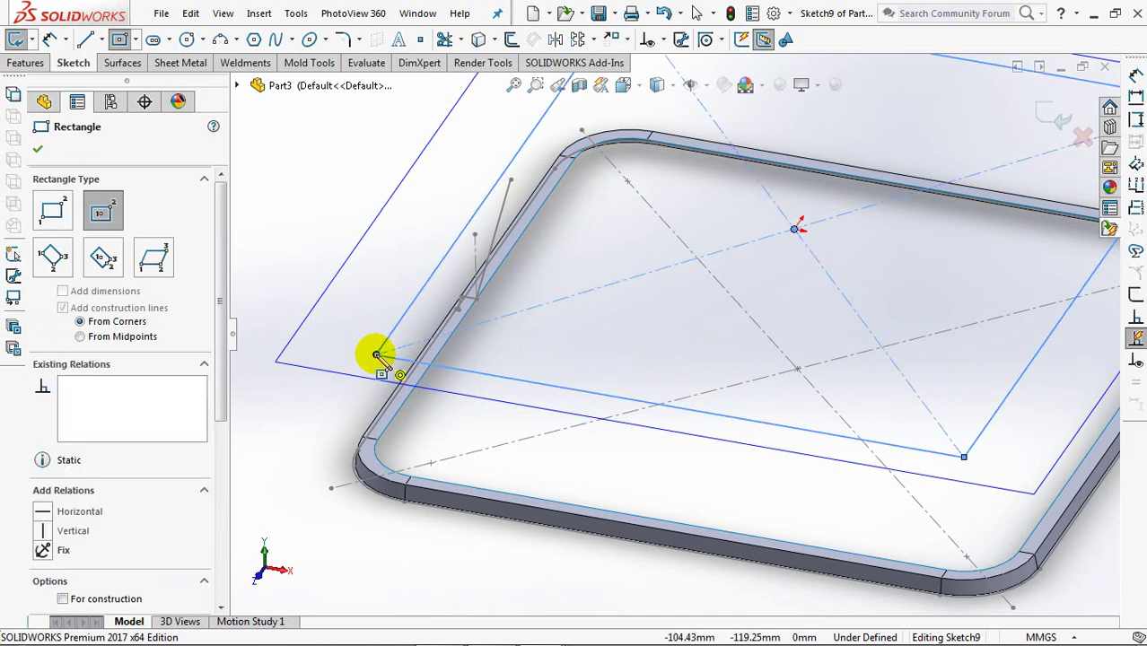
{"action": "left_click", "coordinate": [37, 147]}
Add an equal relation between two adjacent sides of the center rectangle.
{"action": "left_click", "coordinate": [659, 40]}
{"action": "left_click", "coordinate": [673, 79]}
{"action": "left_click", "coordinate": [441, 266]}
{"action": "left_click", "coordinate": [485, 375]}
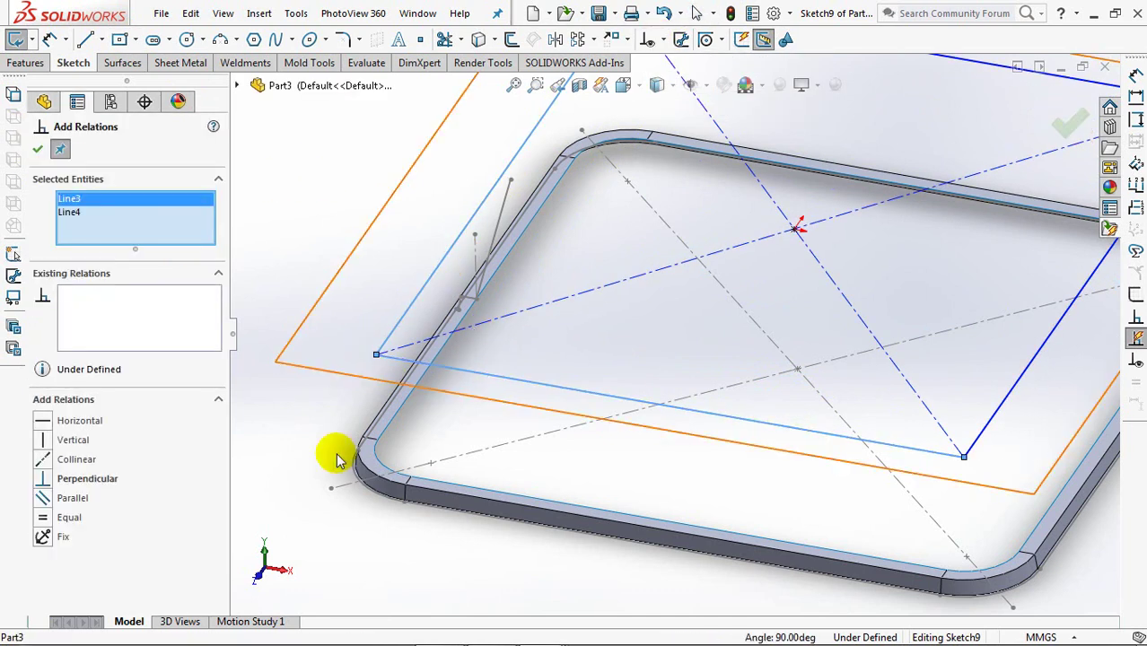
{"action": "left_click", "coordinate": [45, 520]}
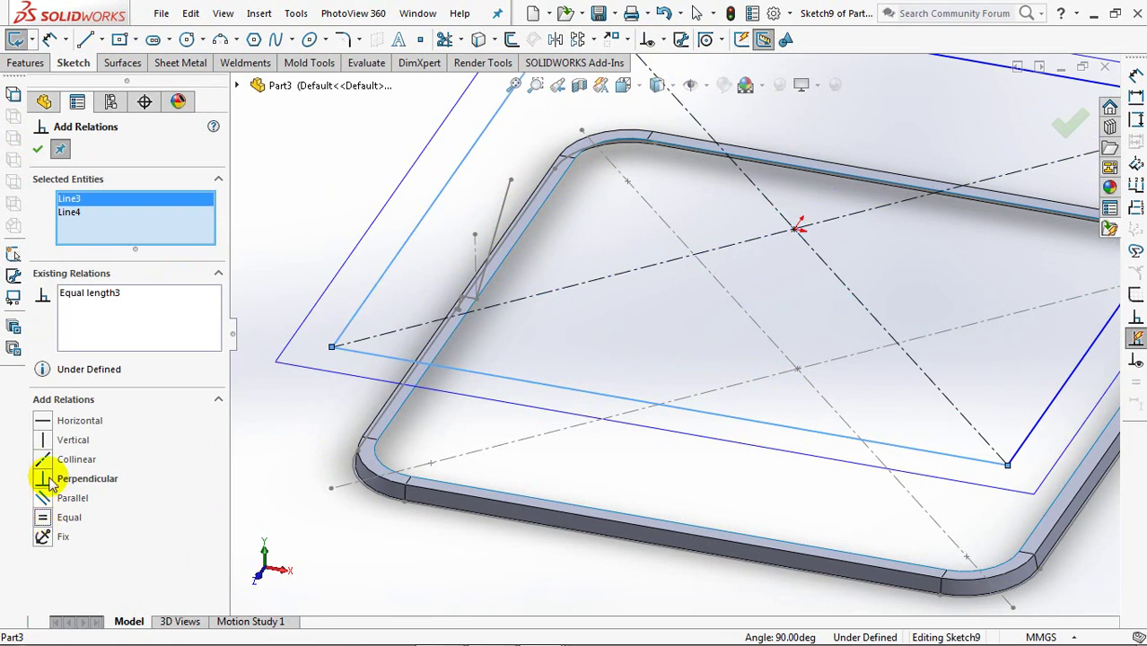
Make the rectangle's side coincident with the upper endpoint of the slanted profile line and finish adding relations.
{"action": "left_click", "coordinate": [510, 180]}
{"action": "left_click", "coordinate": [397, 235]}
{"action": "left_click", "coordinate": [45, 440]}
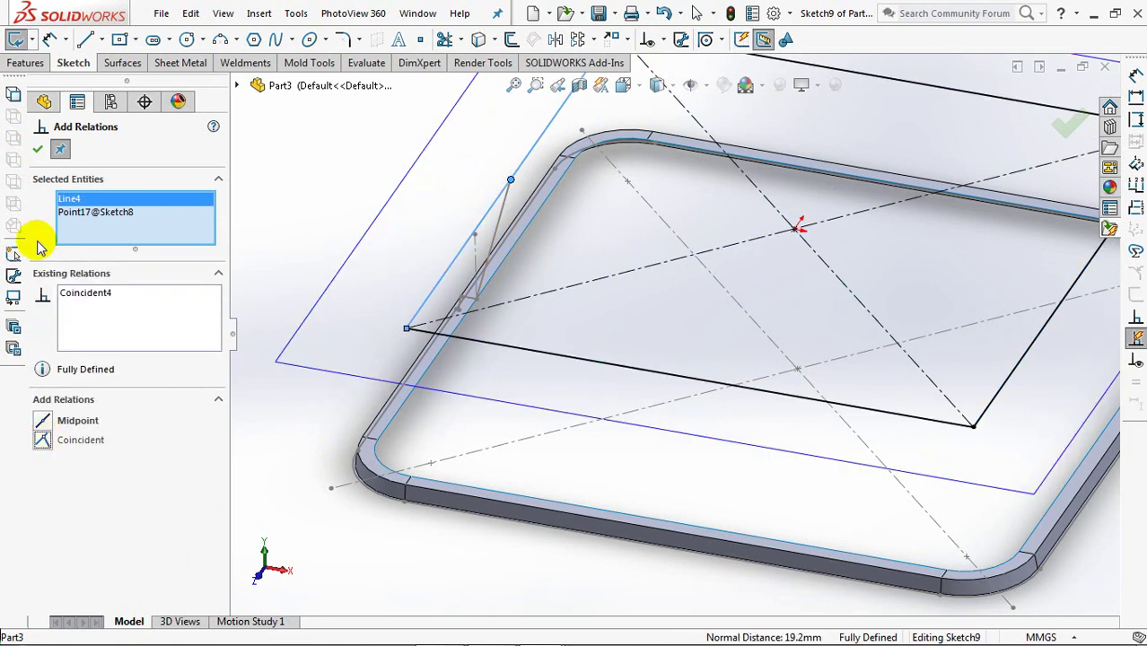
{"action": "left_click", "coordinate": [37, 149]}
{"action": "middle_click_drag", "start_coordinate": [340, 179], "coordinate": [337, 197]}
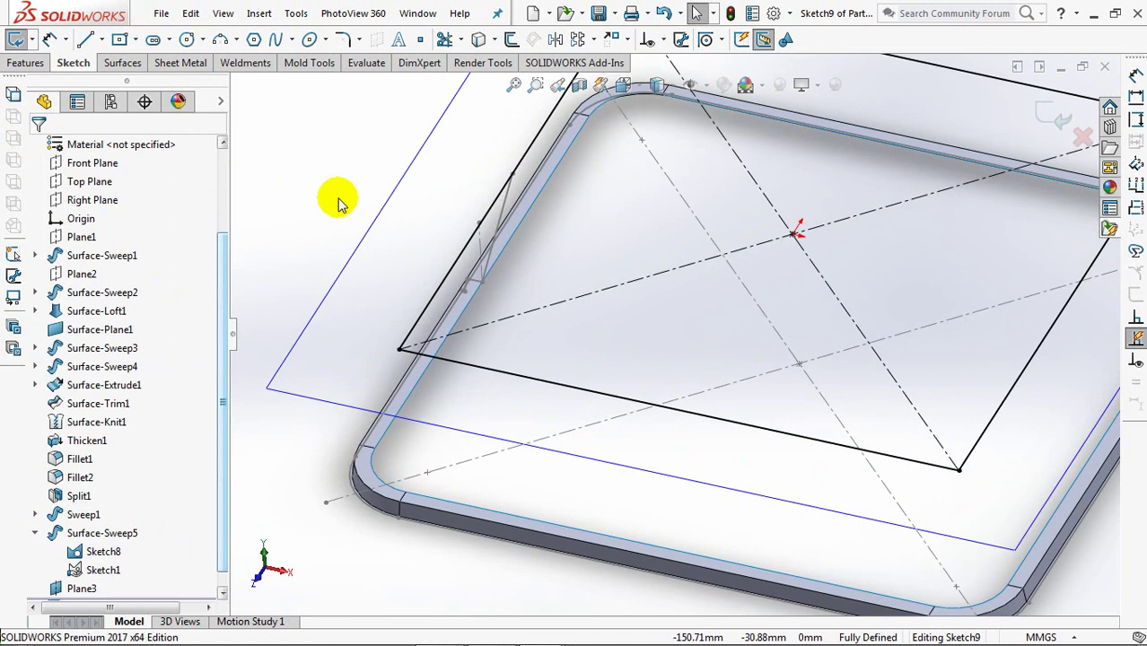
Fillet all four corners of the square with an 18.5 mm radius, accepting removal of the equal-length relations.
{"action": "key", "text": "ctrl+8"}
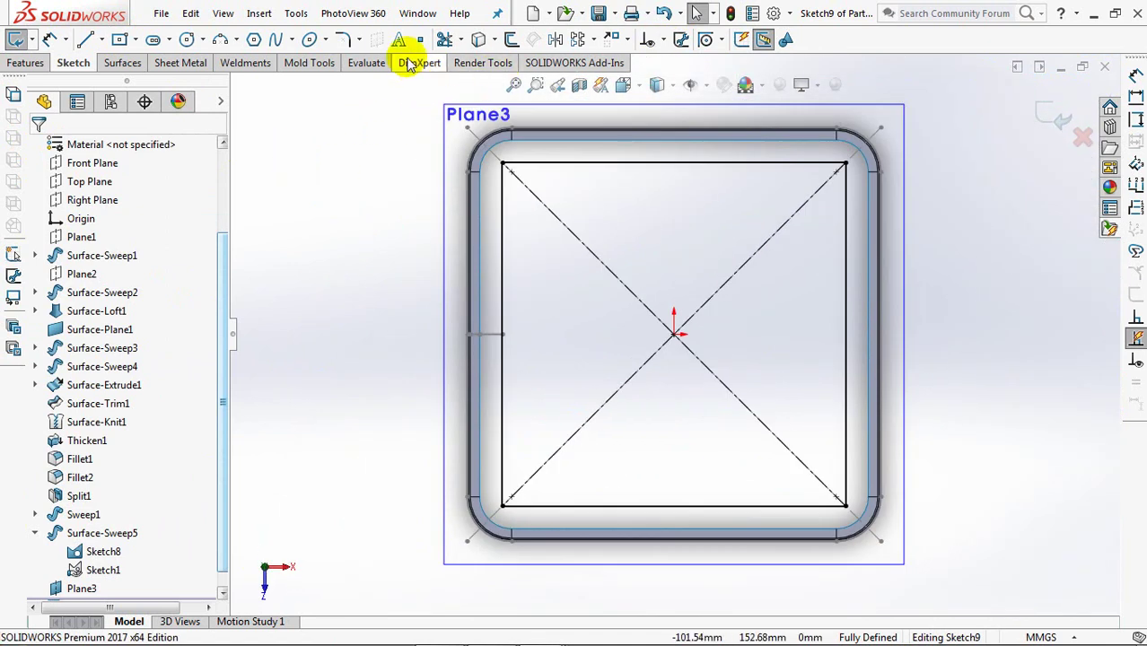
{"action": "left_click", "coordinate": [342, 39]}
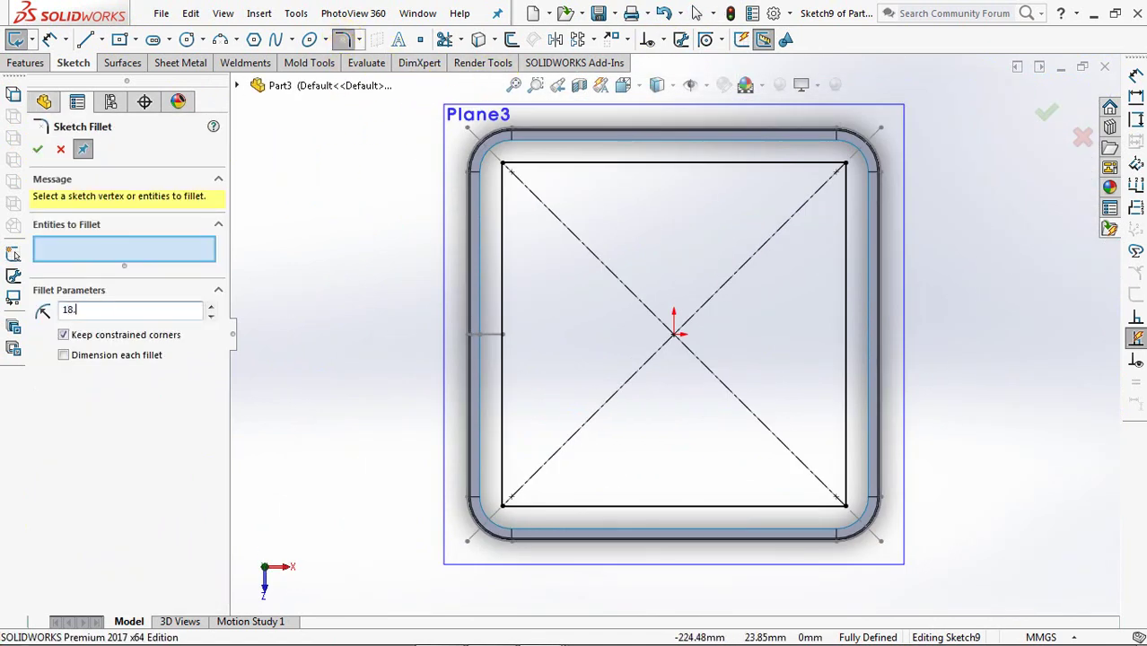
{"action": "left_click", "coordinate": [503, 168]}
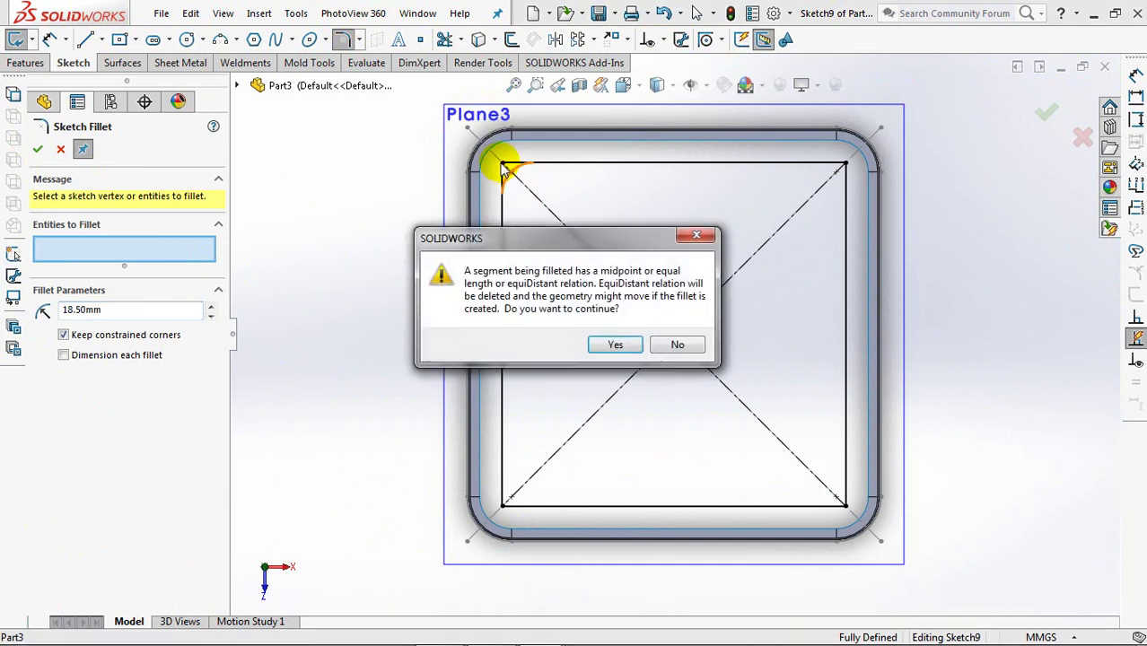
{"action": "left_click", "coordinate": [627, 347]}
{"action": "left_click", "coordinate": [506, 505]}
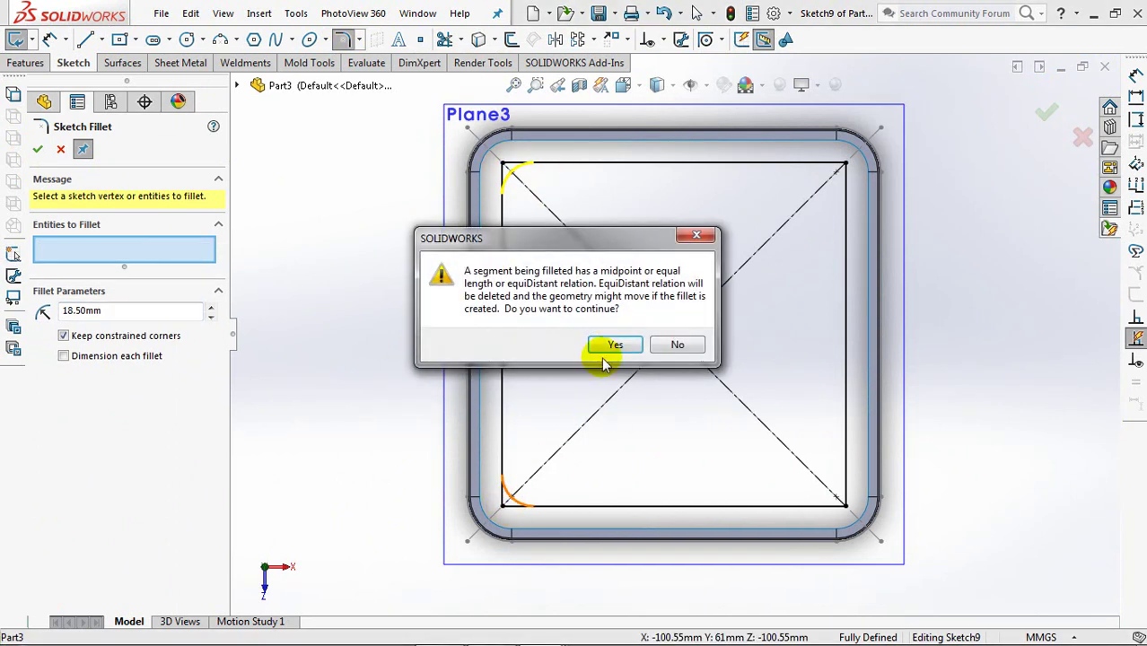
{"action": "left_click", "coordinate": [612, 346]}
{"action": "left_click", "coordinate": [844, 502]}
{"action": "left_click", "coordinate": [615, 344]}
{"action": "left_click", "coordinate": [844, 167]}
{"action": "left_click", "coordinate": [37, 150]}
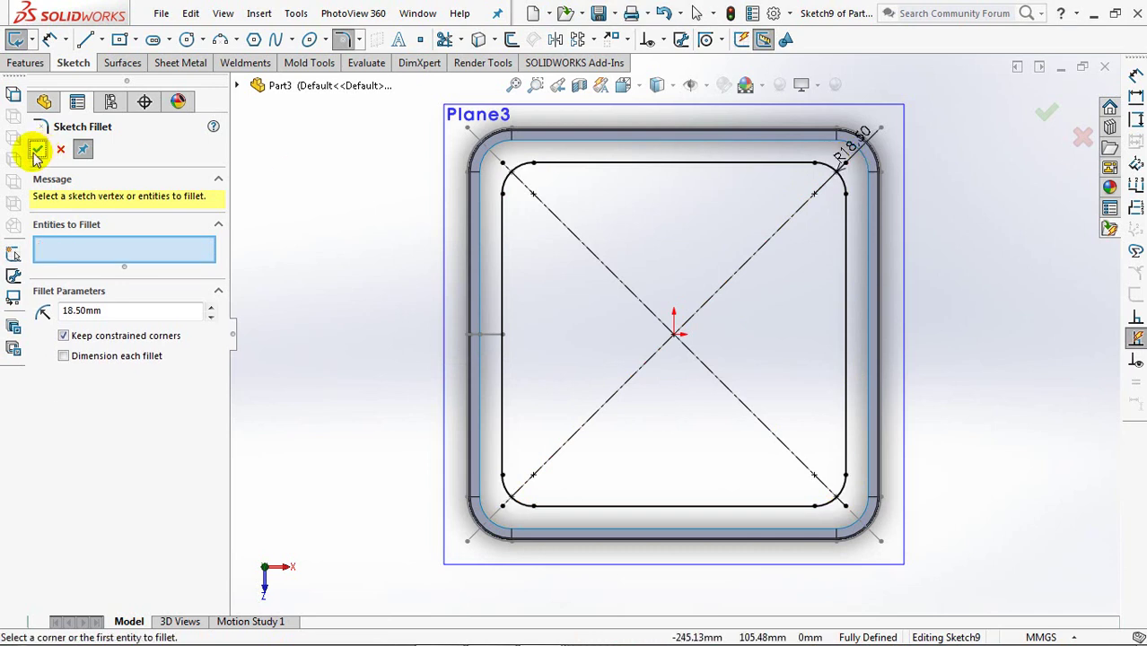
{"action": "left_click", "coordinate": [34, 149]}
Exit the rounded-square sketch and hide Plane3.
{"action": "mouse_move", "coordinate": [360, 351]}
{"action": "middle_mouse_down"}
{"action": "mouse_move", "coordinate": [361, 195]}
{"action": "mouse_move", "coordinate": [379, 205]}
{"action": "middle_mouse_up"}
{"action": "left_click", "coordinate": [1049, 119]}
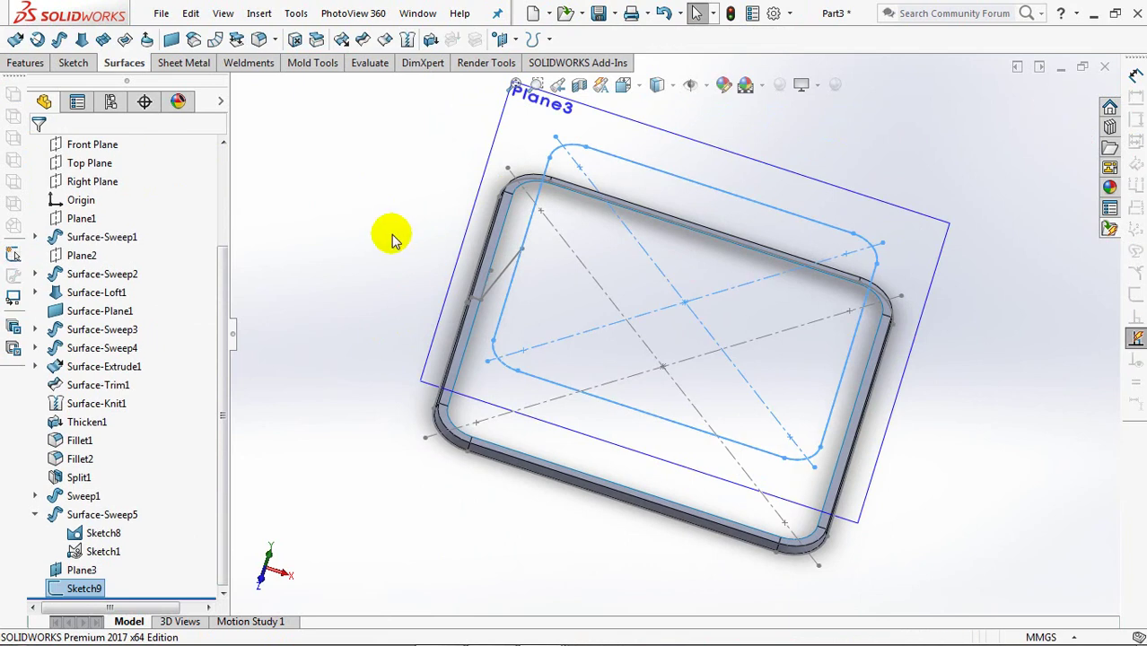
{"action": "mouse_move", "coordinate": [373, 275]}
{"action": "middle_mouse_down"}
{"action": "mouse_move", "coordinate": [441, 405]}
{"action": "mouse_move", "coordinate": [449, 477]}
{"action": "mouse_move", "coordinate": [386, 477]}
{"action": "mouse_move", "coordinate": [392, 464]}
{"action": "middle_mouse_up"}
{"action": "left_click", "coordinate": [388, 326]}
{"action": "left_click", "coordinate": [498, 281]}
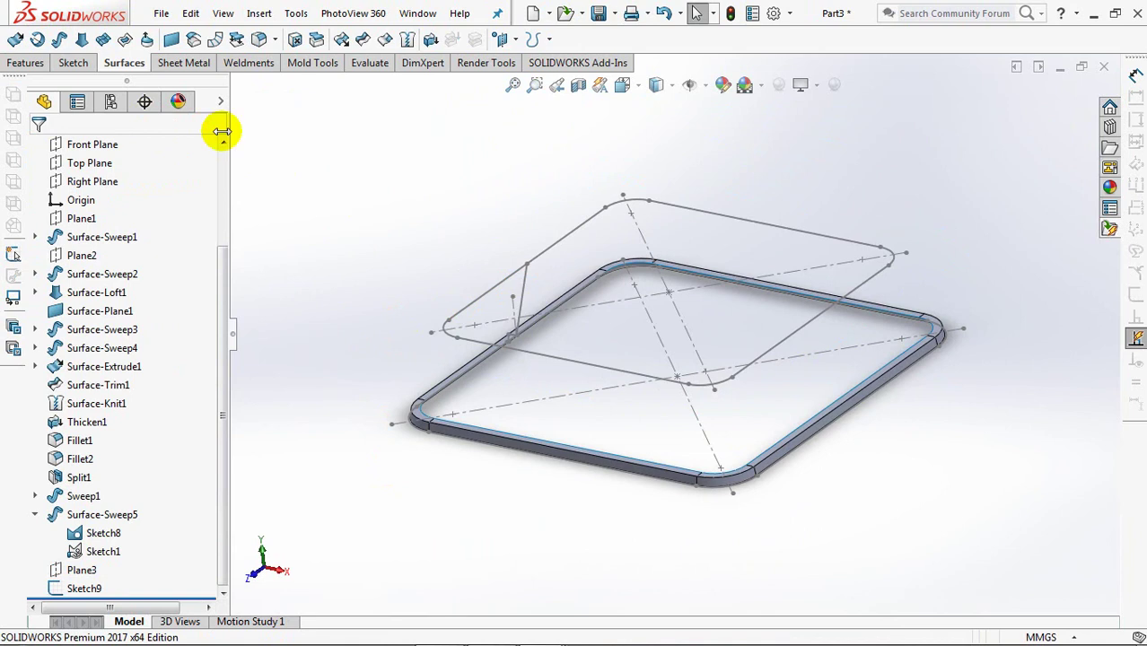
Start a Surface Loft and use the inner edge loop of the swept rim as the first closed-loop profile.
{"action": "left_click", "coordinate": [80, 40]}
{"action": "right_click", "coordinate": [308, 197]}
{"action": "left_click", "coordinate": [337, 244]}
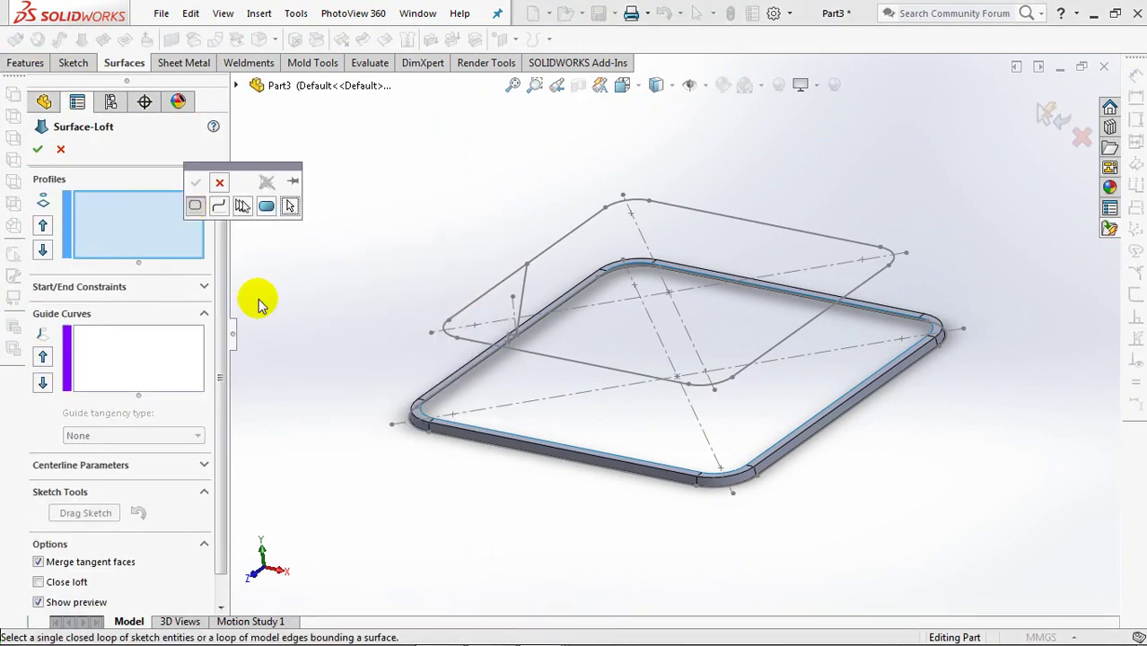
{"action": "middle_click_drag", "start_coordinate": [460, 382], "coordinate": [478, 414]}
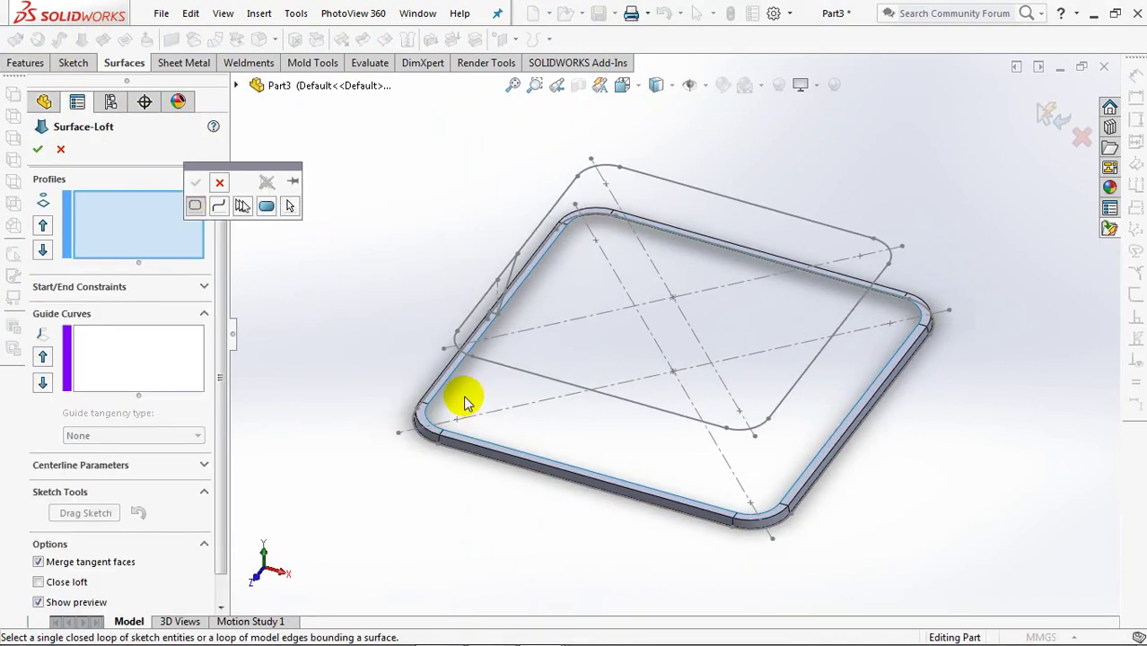
{"action": "scroll", "coordinate": [448, 377], "scroll_direction": "down", "scroll_amount": 3}
{"action": "left_click", "coordinate": [346, 386]}
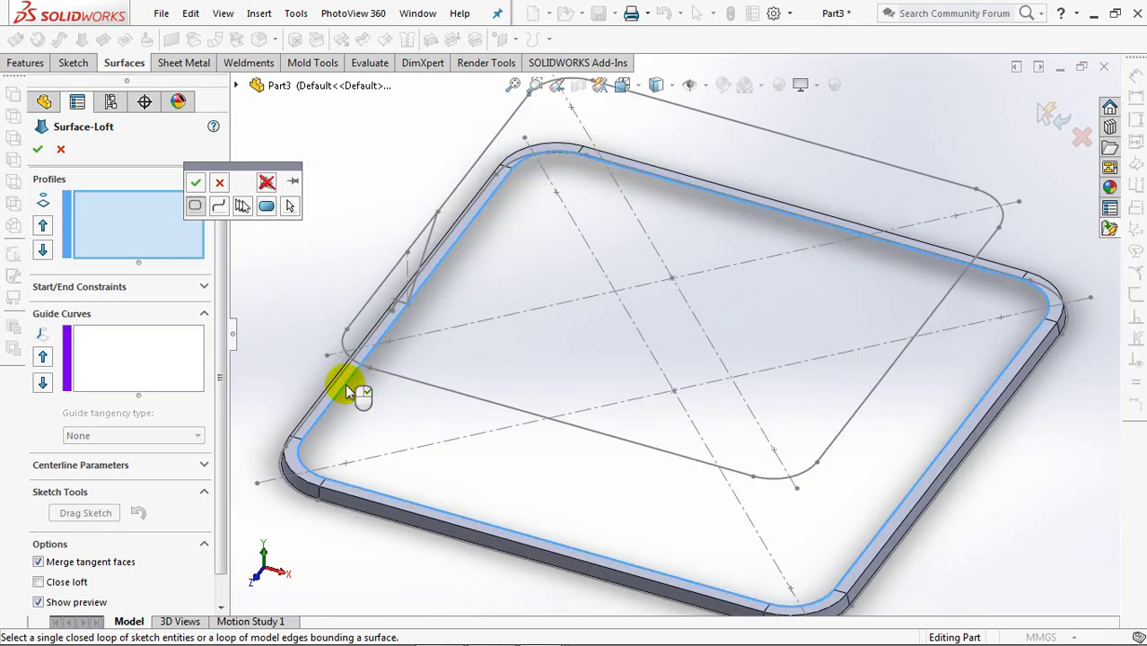
{"action": "left_click", "coordinate": [195, 182]}
Add the rounded-square sketch on Plane3 as the second closed-loop profile of the loft.
{"action": "right_click", "coordinate": [294, 200]}
{"action": "left_click", "coordinate": [327, 253]}
{"action": "left_click", "coordinate": [374, 290]}
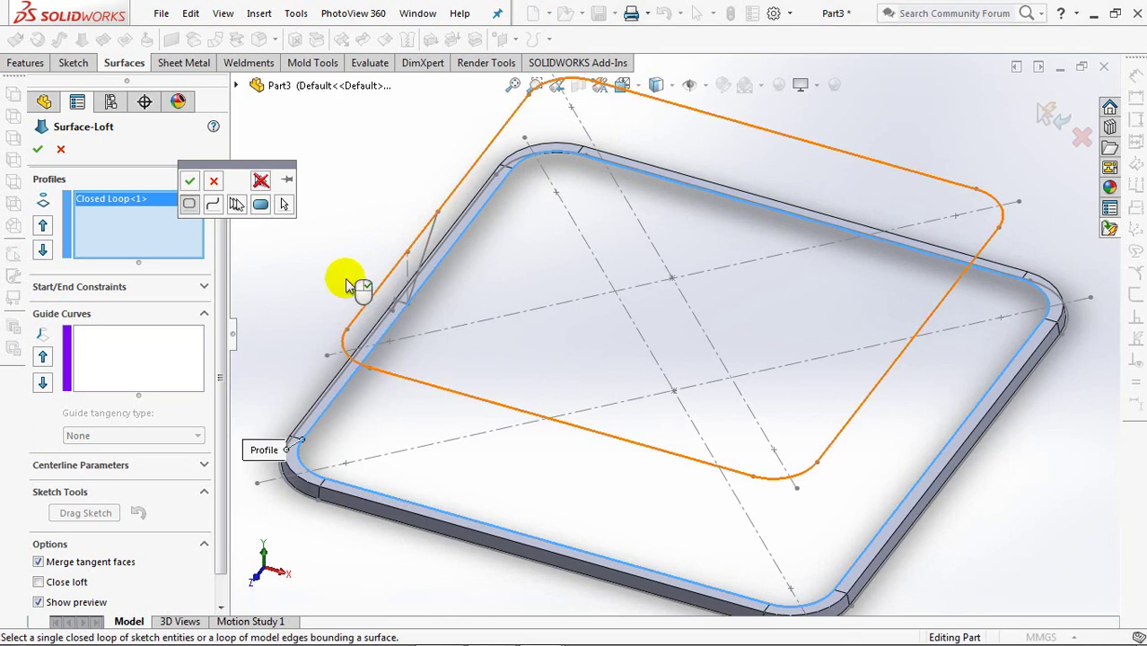
{"action": "left_click", "coordinate": [189, 180]}
Use Sketch8's slanted line as an open-group guide curve and create the loft with Merge tangent faces turned off.
{"action": "left_click", "coordinate": [137, 364]}
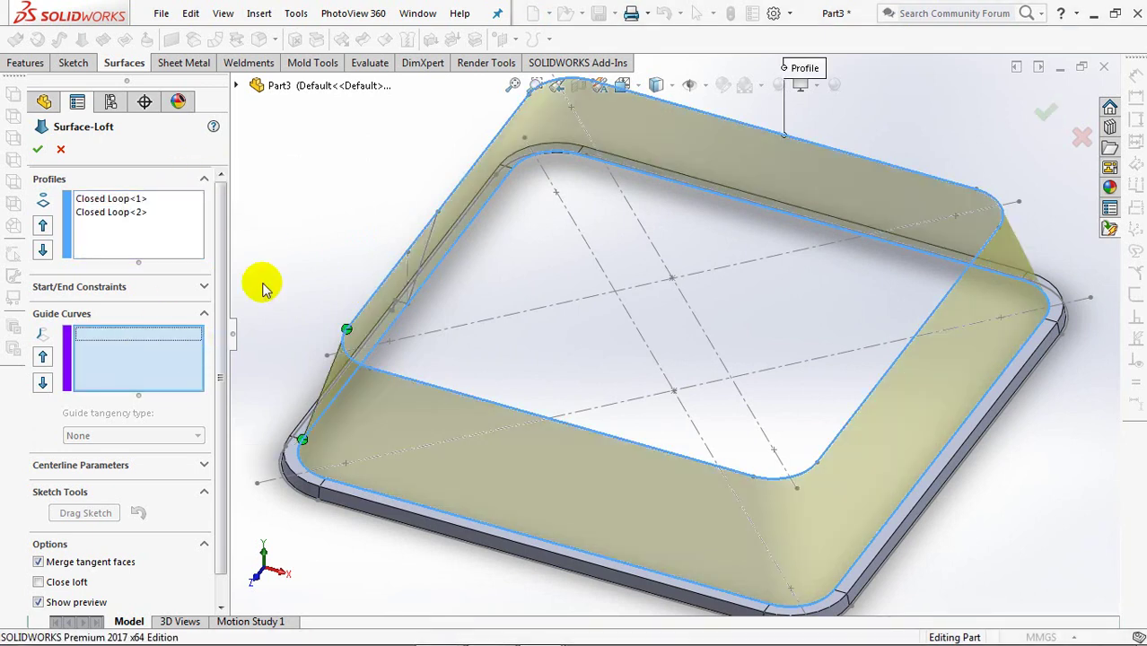
{"action": "right_click", "coordinate": [292, 198]}
{"action": "left_click", "coordinate": [327, 245]}
{"action": "middle_click_drag", "start_coordinate": [333, 225], "coordinate": [423, 245]}
{"action": "left_click", "coordinate": [234, 196]}
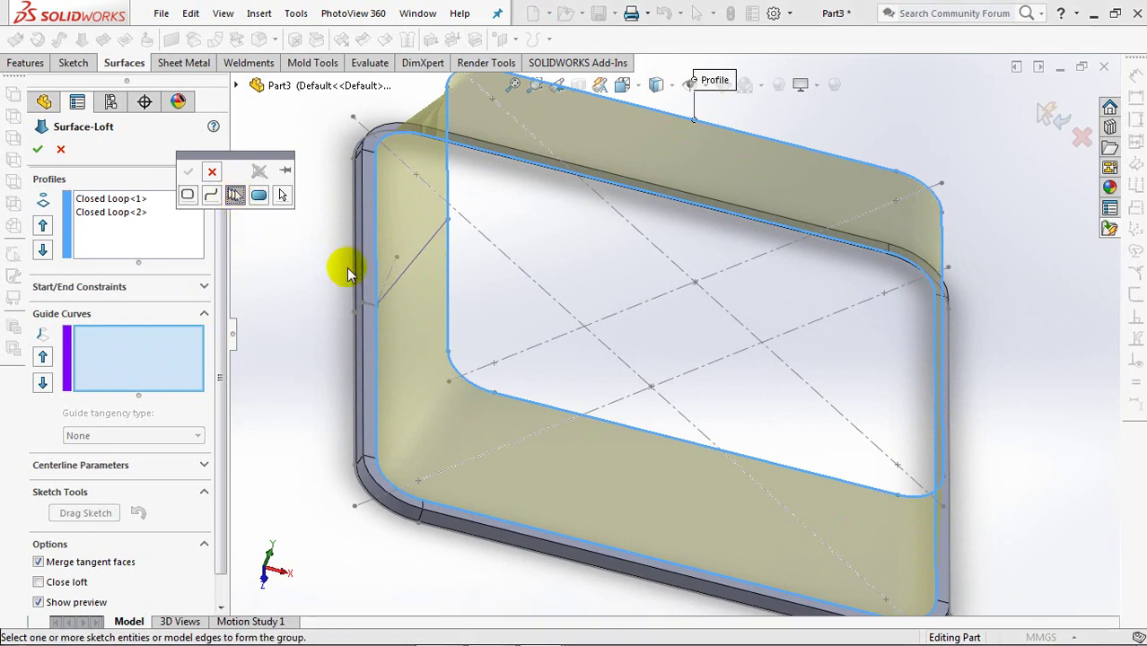
{"action": "left_click", "coordinate": [415, 263]}
{"action": "left_click", "coordinate": [184, 172]}
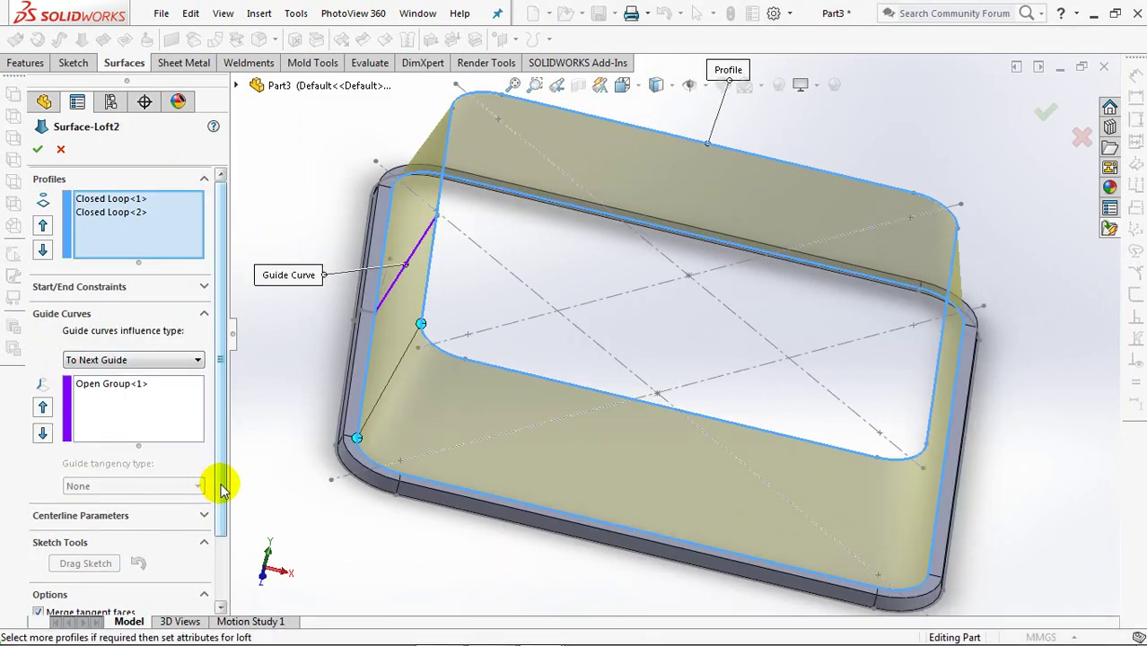
{"action": "left_click_drag", "start_coordinate": [222, 487], "coordinate": [218, 553]}
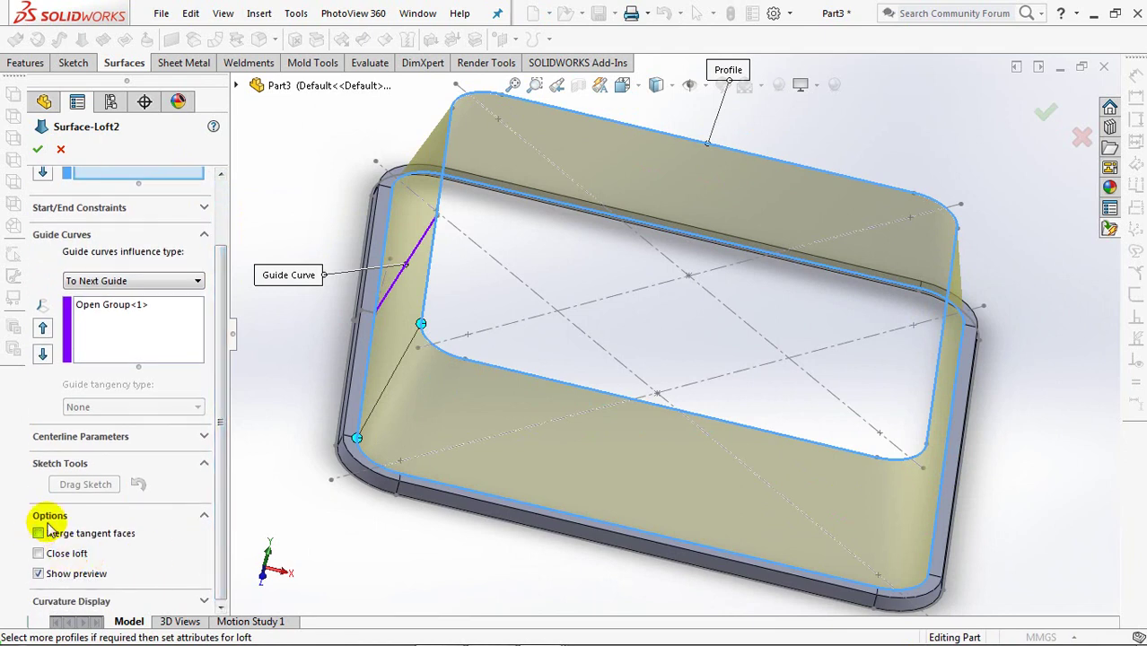
{"action": "left_click", "coordinate": [37, 150]}
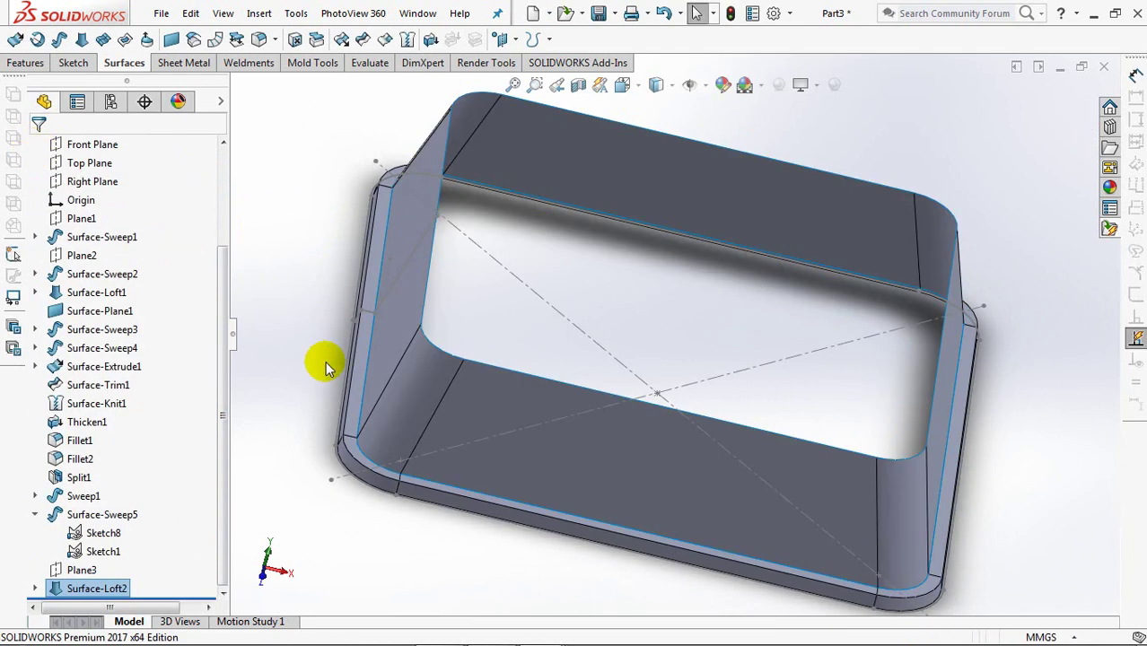
Close the lofted wall's upper opening with a planar surface bounded by its tangent chain of edges.
{"action": "middle_click_drag", "start_coordinate": [297, 320], "coordinate": [304, 193]}
{"action": "left_click", "coordinate": [172, 39]}
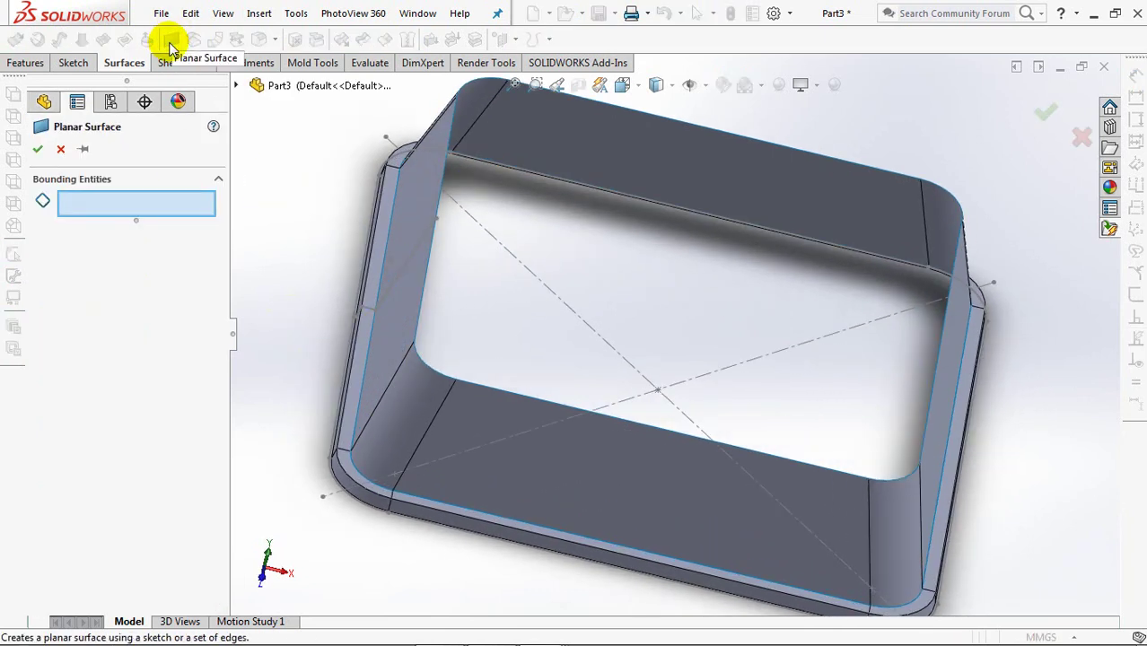
{"action": "right_click", "coordinate": [424, 289]}
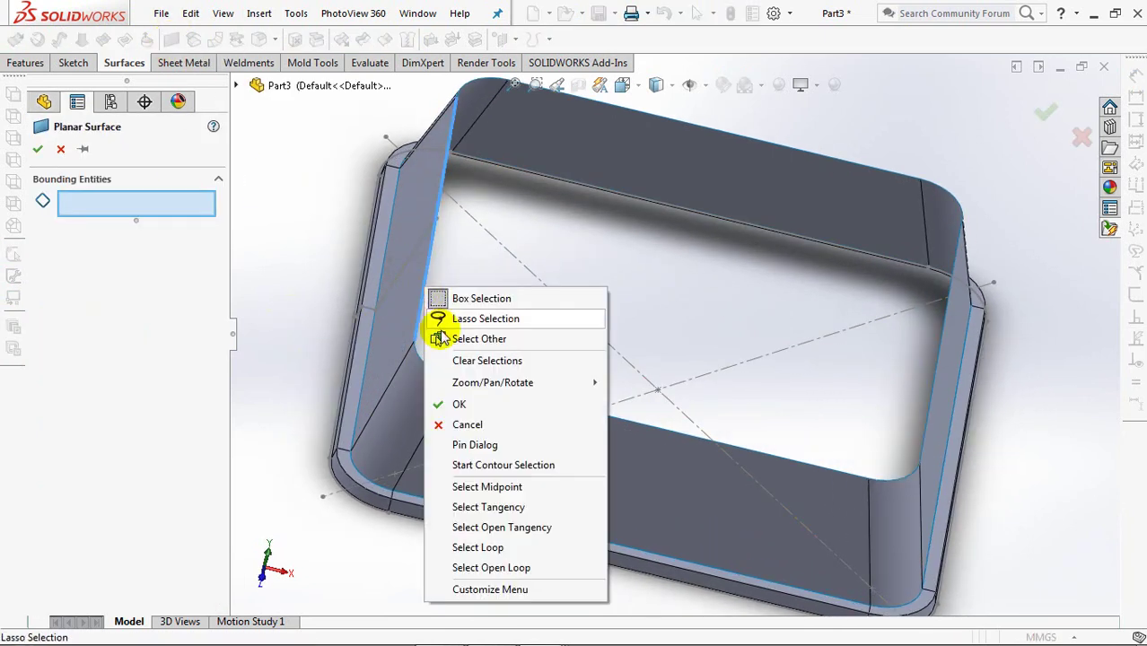
{"action": "left_click", "coordinate": [482, 506]}
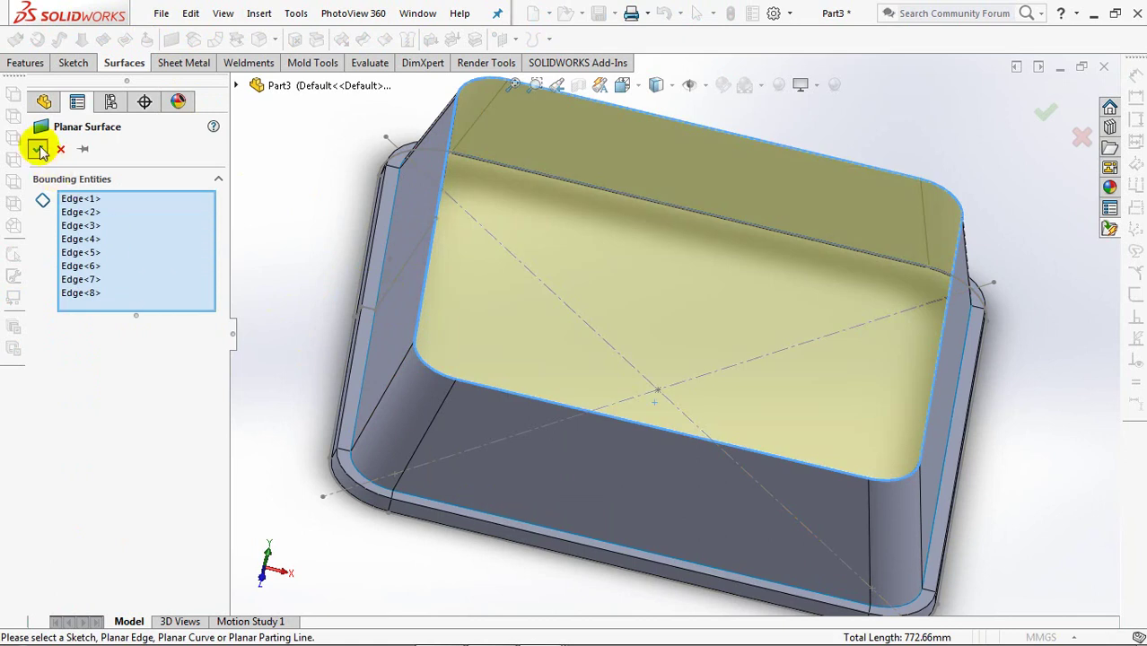
{"action": "left_click", "coordinate": [39, 150]}
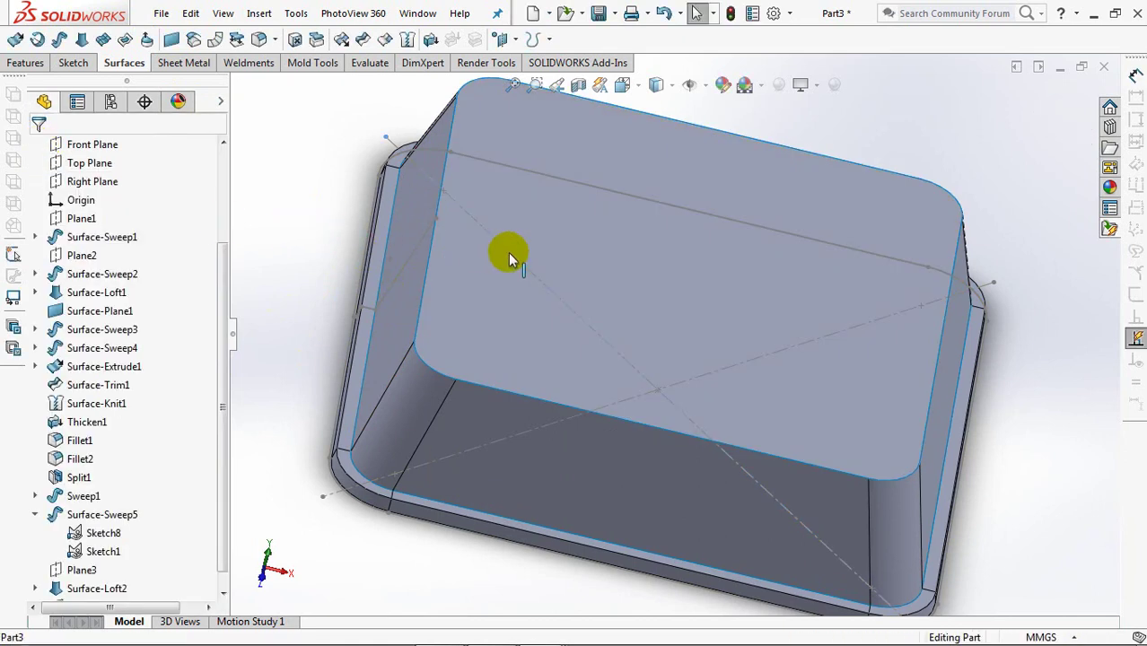
Hide the rounded-square path sketch with its diagonals and the slanted profile sketch.
{"action": "right_click", "coordinate": [508, 253]}
{"action": "left_click", "coordinate": [546, 223]}
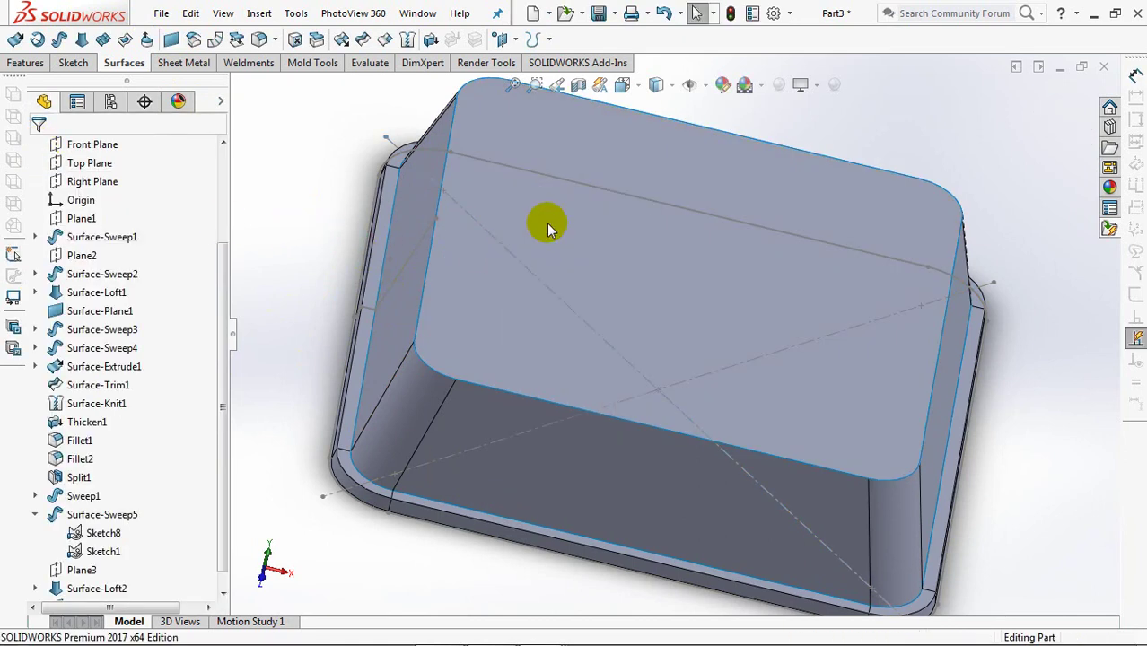
{"action": "right_click", "coordinate": [400, 269]}
{"action": "left_click", "coordinate": [438, 244]}
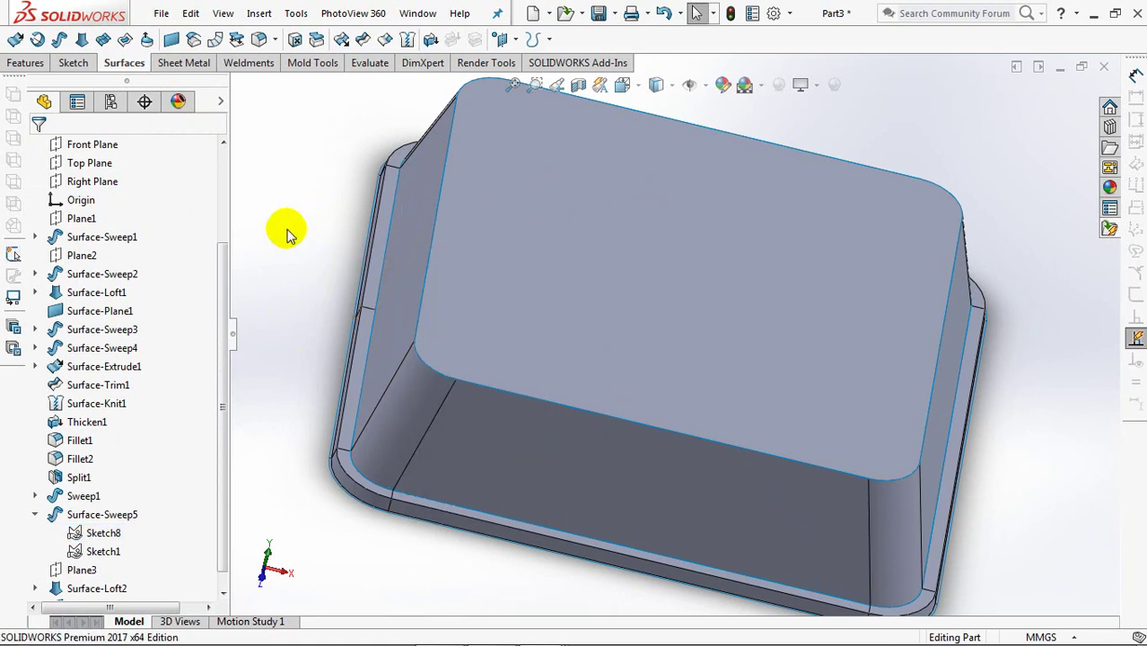
Knit the lid's planar top, lofted walls and swept rim into one surface with Merge entities enabled.
{"action": "left_click", "coordinate": [407, 42]}
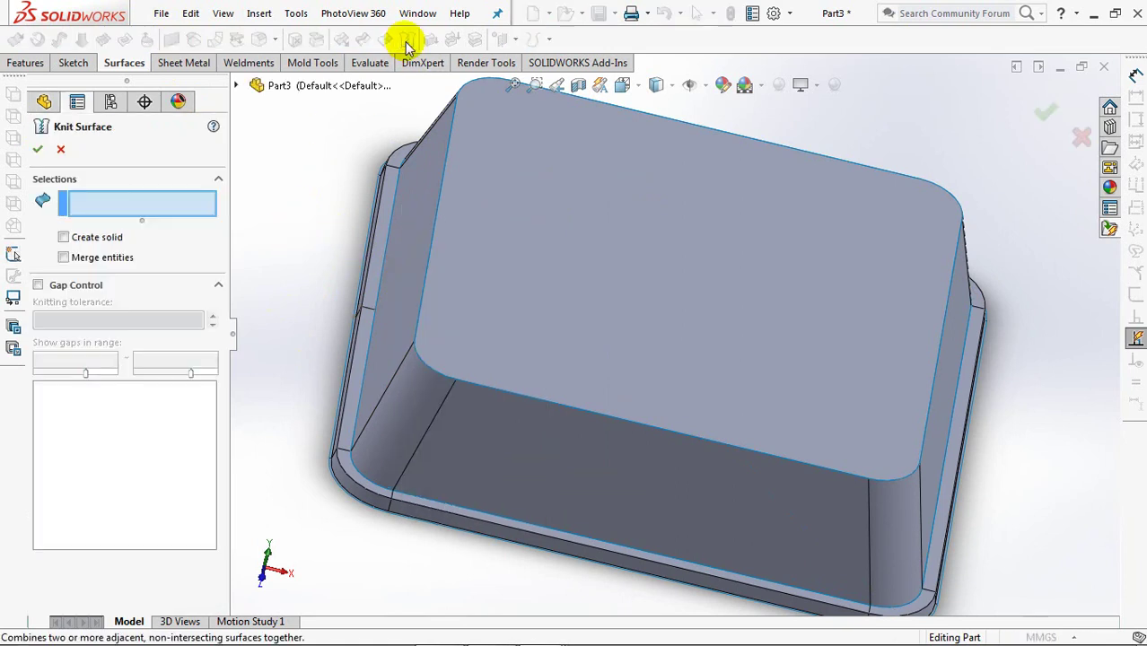
{"action": "left_click", "coordinate": [63, 258]}
{"action": "left_click", "coordinate": [485, 296]}
{"action": "left_click", "coordinate": [404, 332]}
{"action": "left_click", "coordinate": [358, 353]}
{"action": "middle_click_drag", "start_coordinate": [358, 353], "coordinate": [366, 316]}
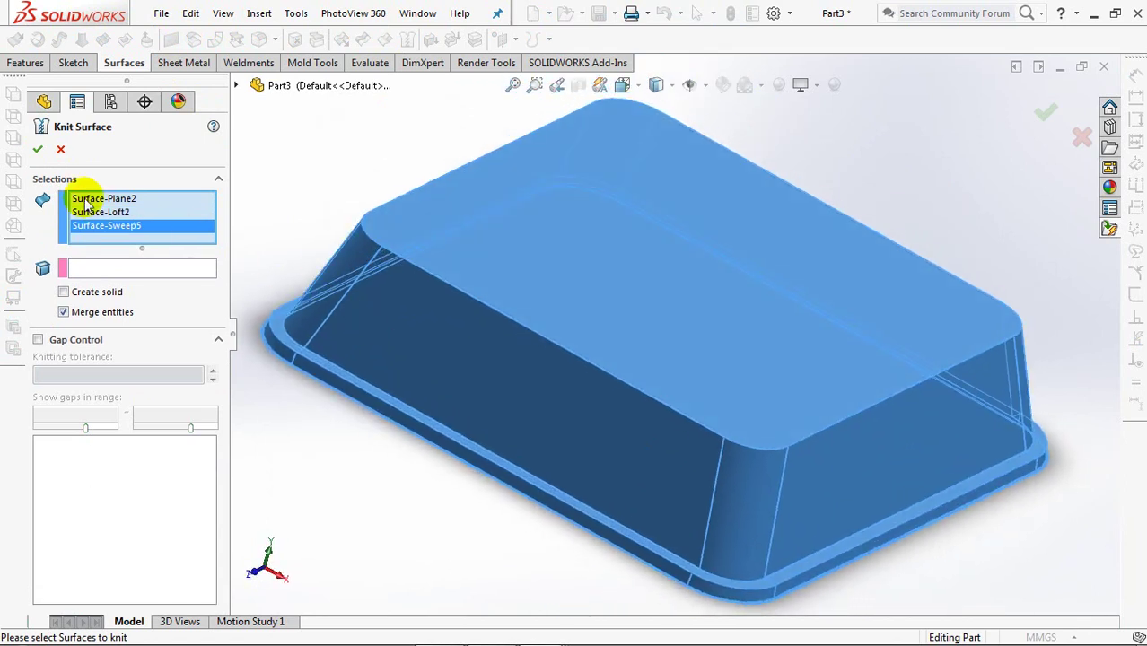
{"action": "left_click", "coordinate": [37, 153]}
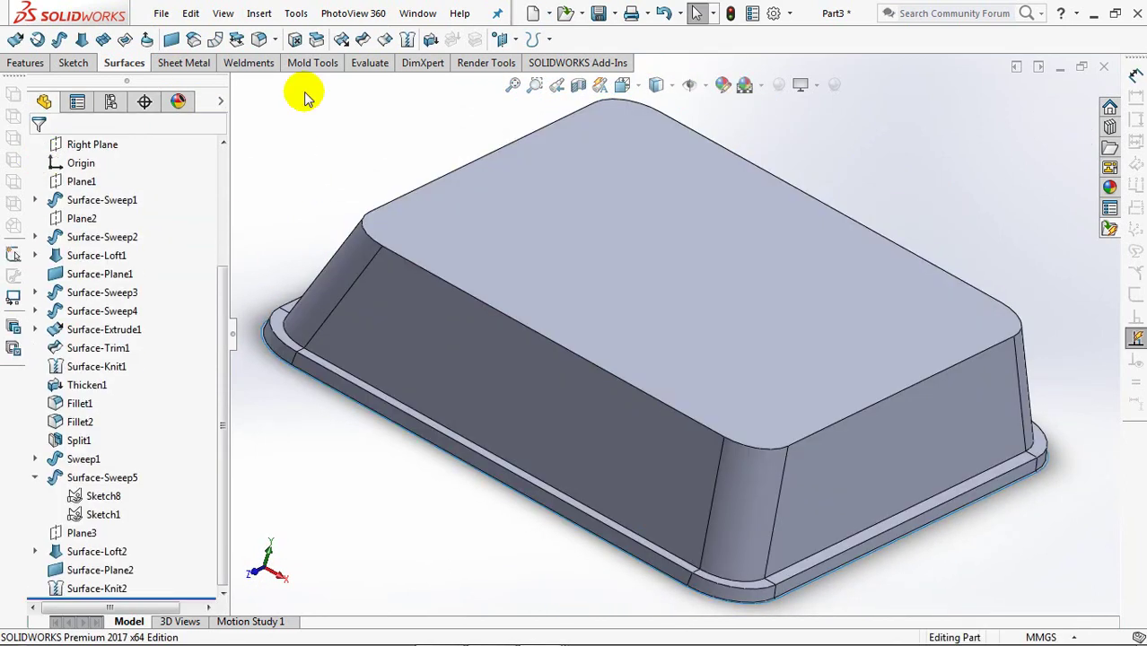
Round the perimeter of the lid's planar top face with a 9 mm constant-size fillet.
{"action": "left_click", "coordinate": [260, 40]}
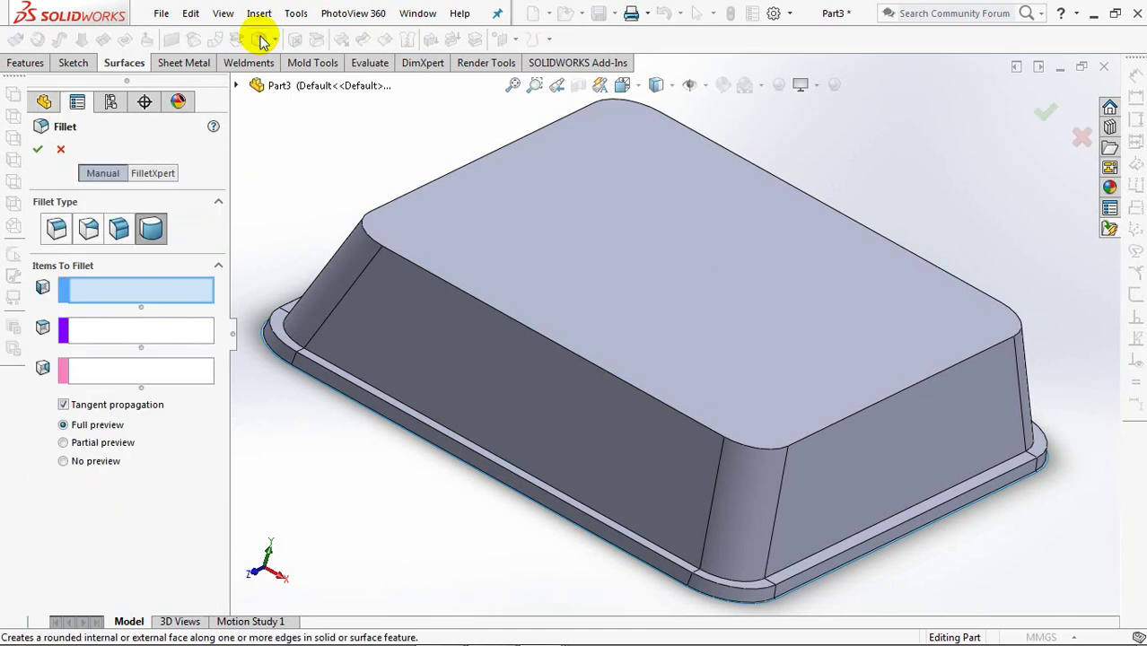
{"action": "left_click", "coordinate": [56, 229]}
{"action": "type", "text": "9.00mm"}
{"action": "left_click", "coordinate": [519, 292]}
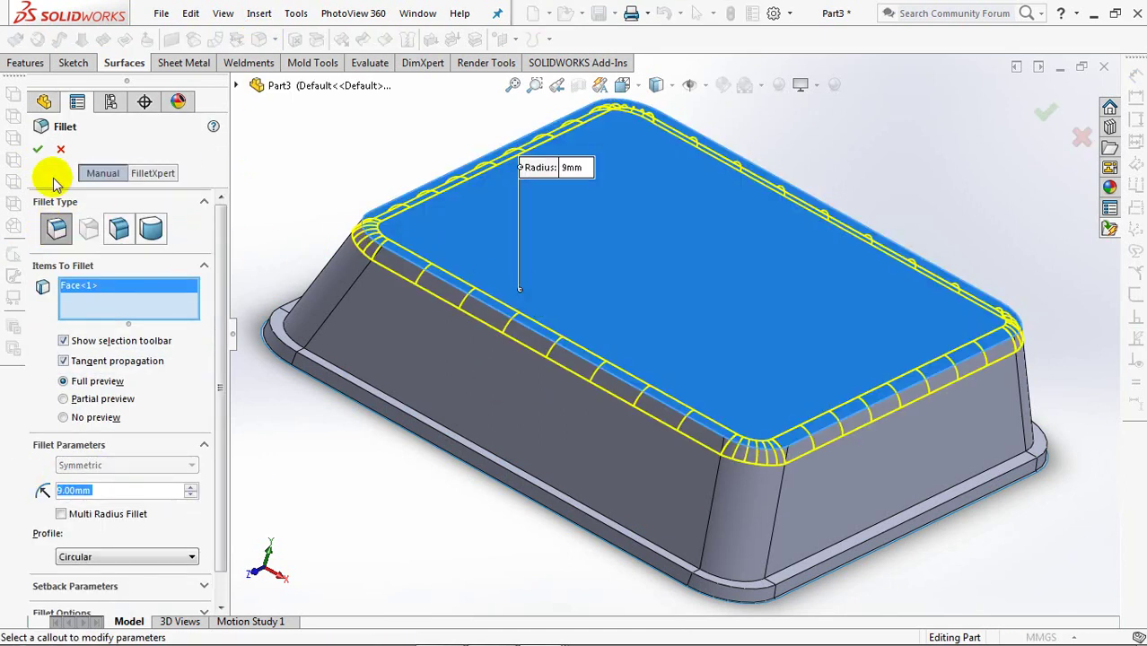
{"action": "left_click", "coordinate": [36, 148]}
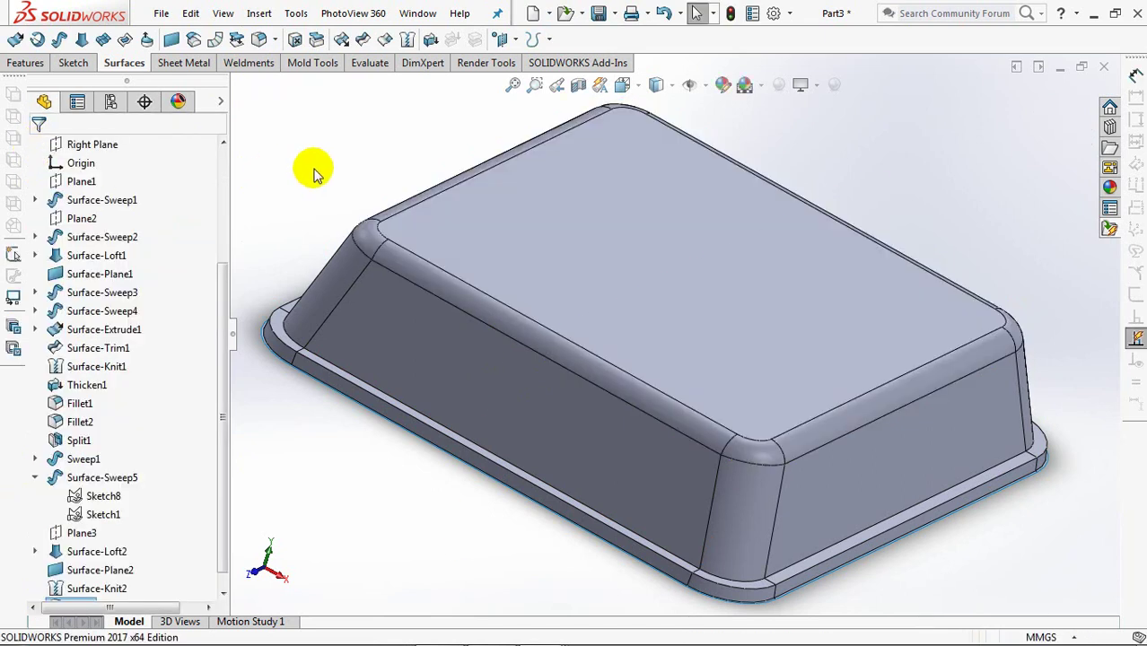
Create a reference plane offset 2.5 mm above the lid's flat top face.
{"action": "left_click", "coordinate": [122, 62]}
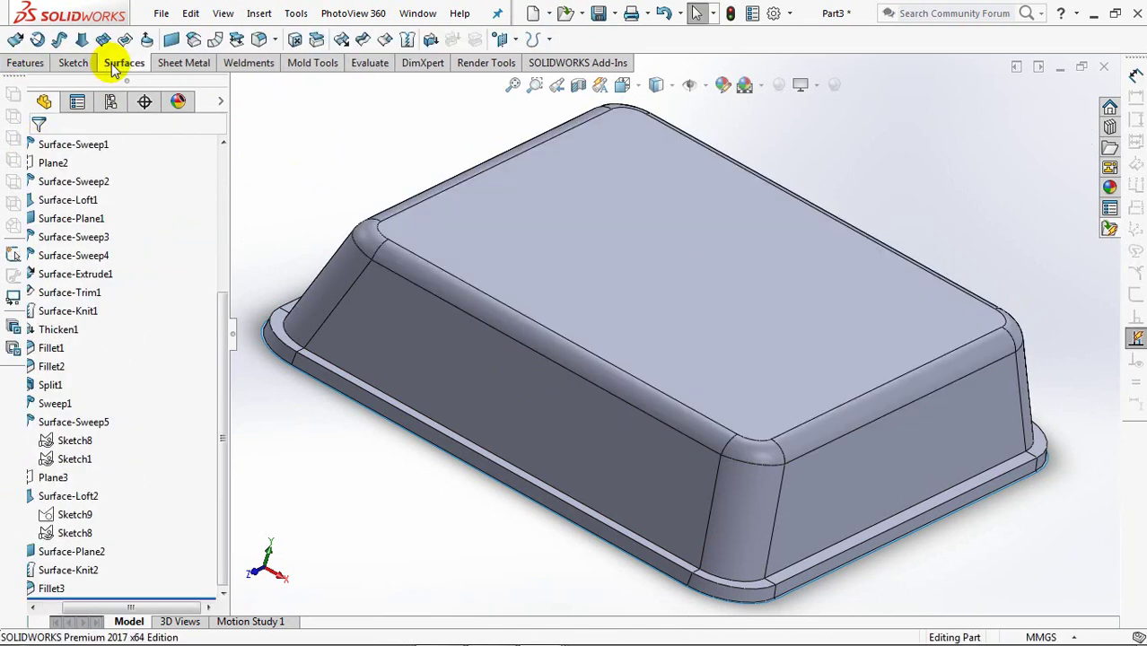
{"action": "left_click", "coordinate": [512, 36]}
{"action": "left_click", "coordinate": [583, 61]}
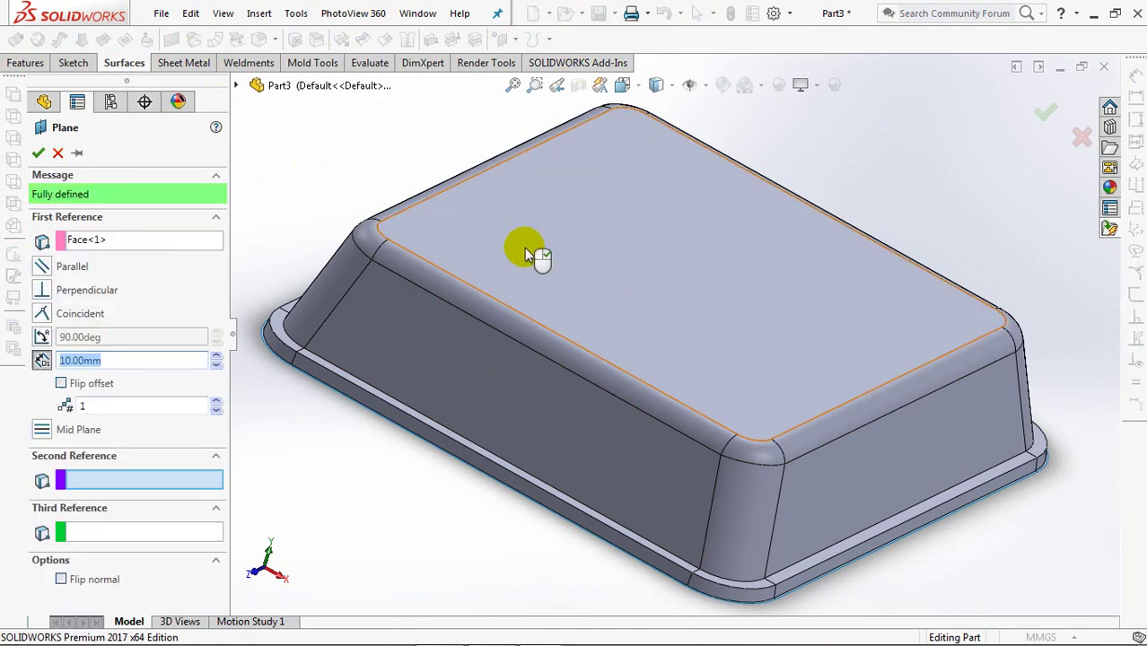
{"action": "left_click", "coordinate": [528, 254]}
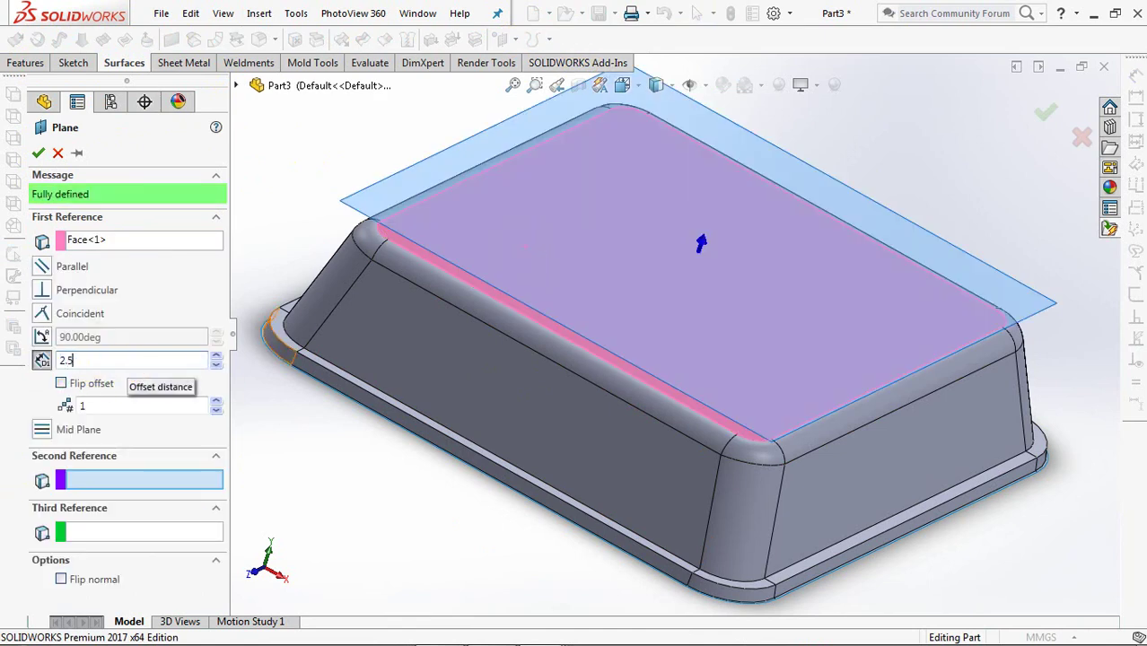
{"action": "left_click", "coordinate": [36, 153]}
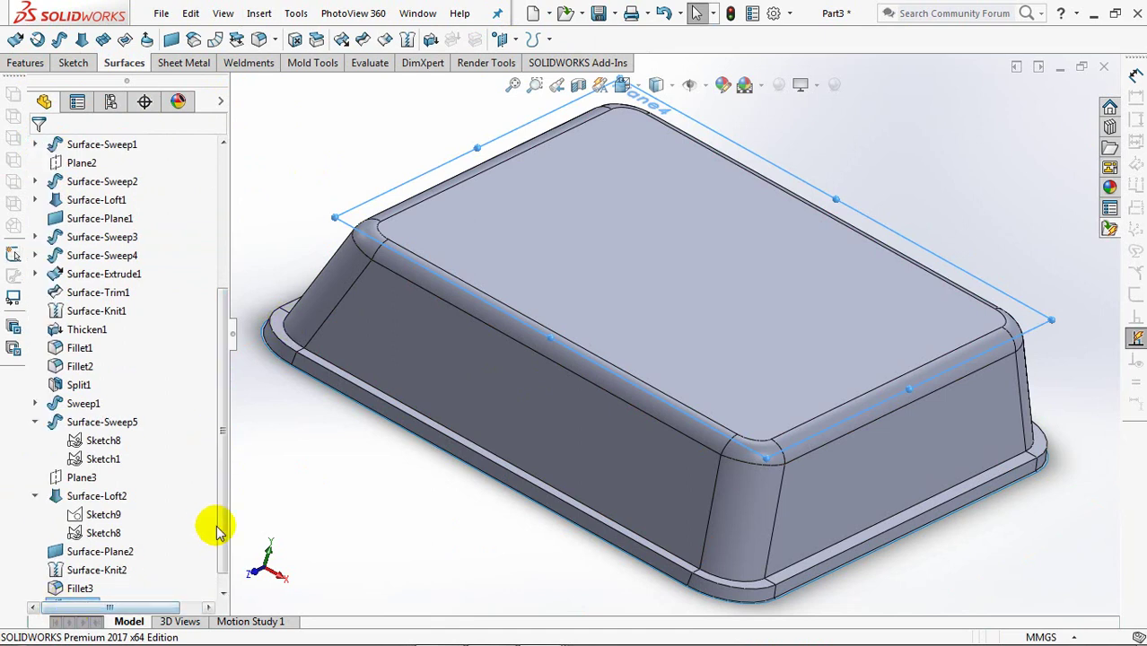
Sketch a center rectangle about 151 mm tall on the new offset plane, centred on the origin.
{"action": "left_click", "coordinate": [79, 589]}
{"action": "left_click", "coordinate": [71, 564]}
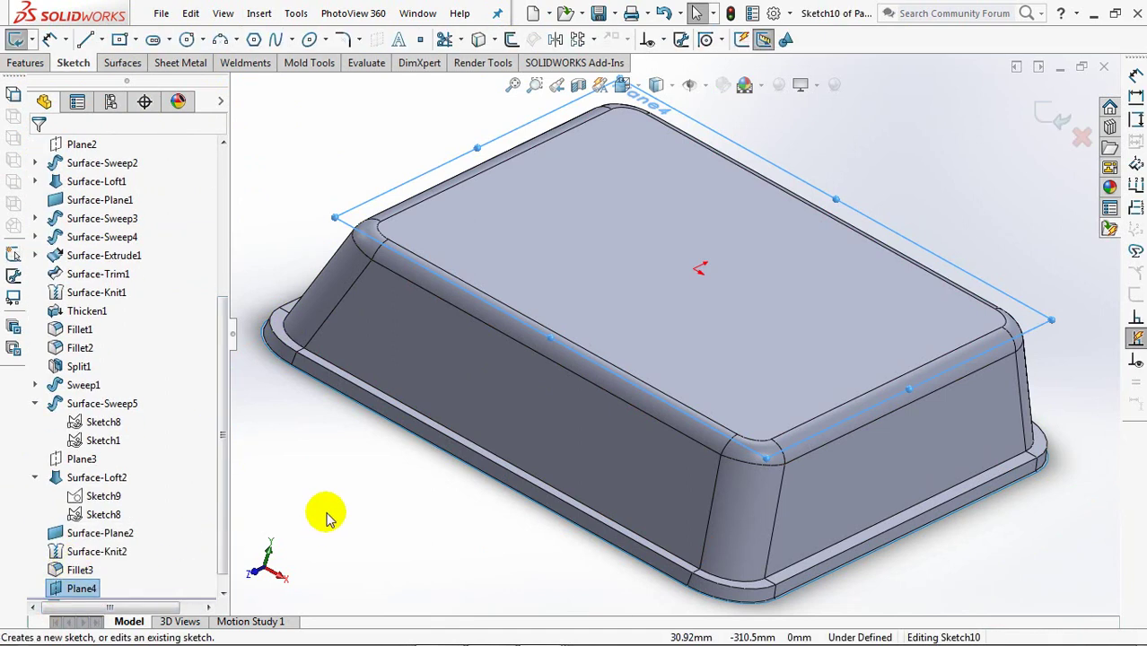
{"action": "left_click", "coordinate": [121, 39]}
{"action": "left_click", "coordinate": [673, 332]}
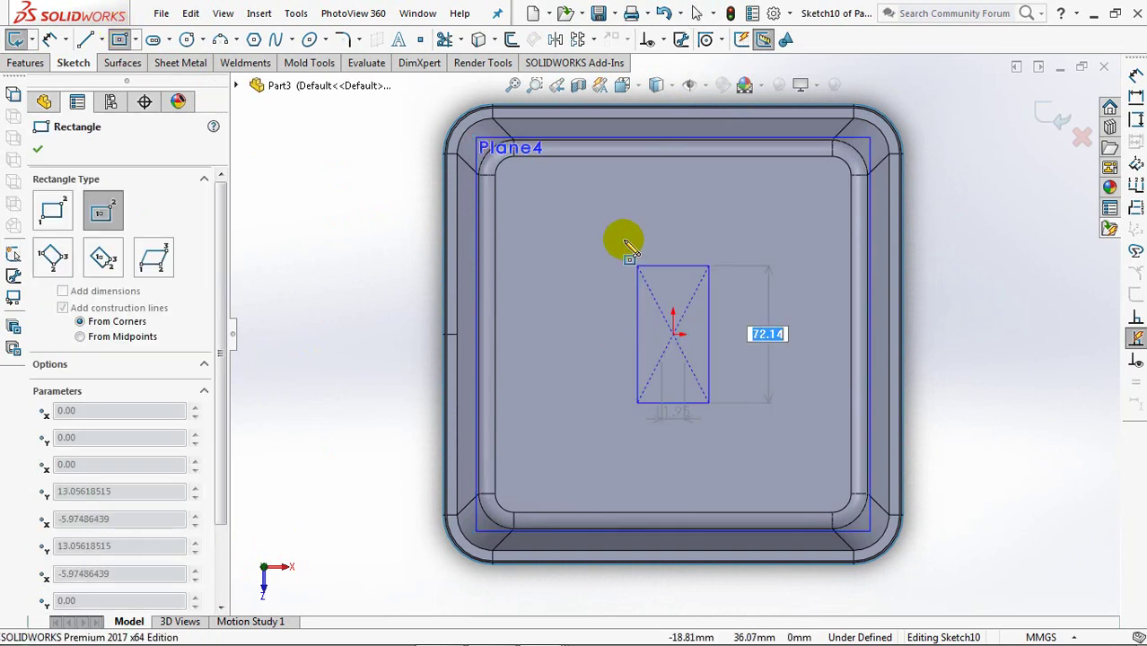
{"action": "left_click", "coordinate": [535, 194]}
{"action": "right_click", "coordinate": [535, 195]}
{"action": "left_click", "coordinate": [546, 201]}
{"action": "left_click", "coordinate": [475, 124]}
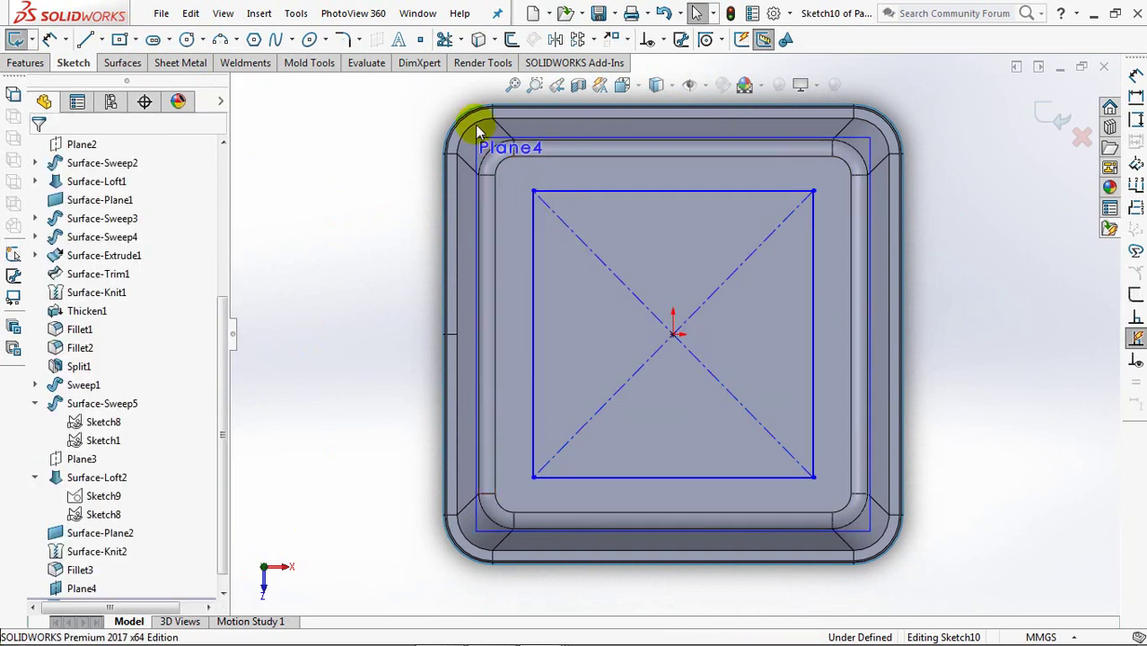
Add an Equal relation between two adjacent sides of the rectangle to make it a square.
{"action": "left_click", "coordinate": [663, 40]}
{"action": "left_click", "coordinate": [668, 80]}
{"action": "left_click", "coordinate": [535, 224]}
{"action": "left_click", "coordinate": [610, 477]}
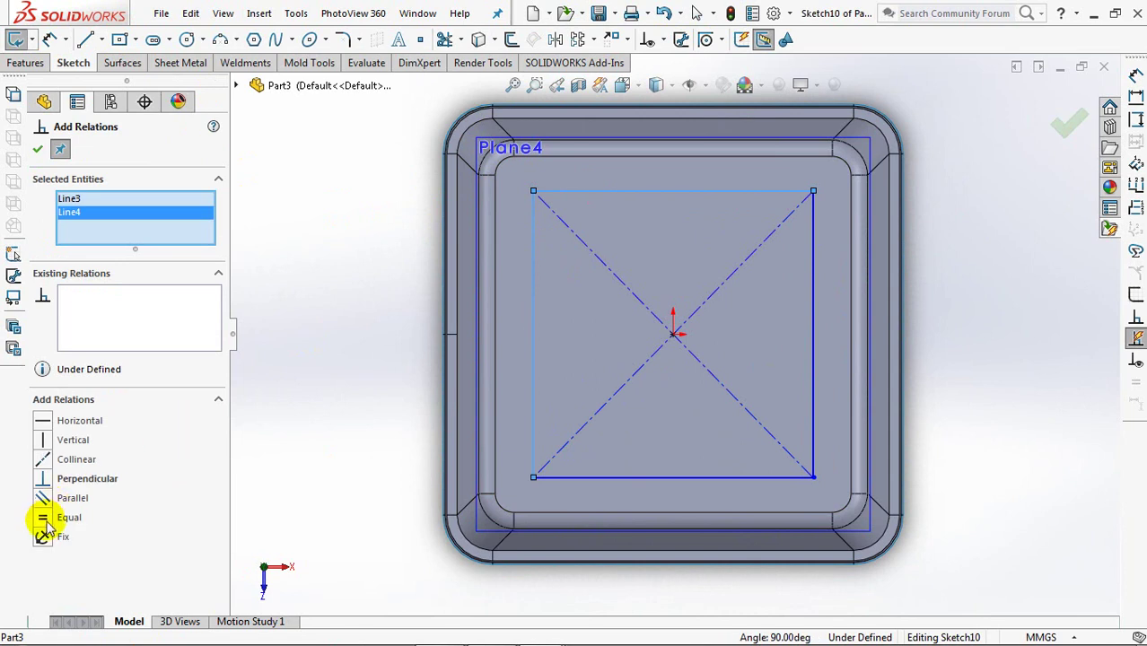
{"action": "left_click", "coordinate": [45, 519]}
{"action": "left_click", "coordinate": [36, 149]}
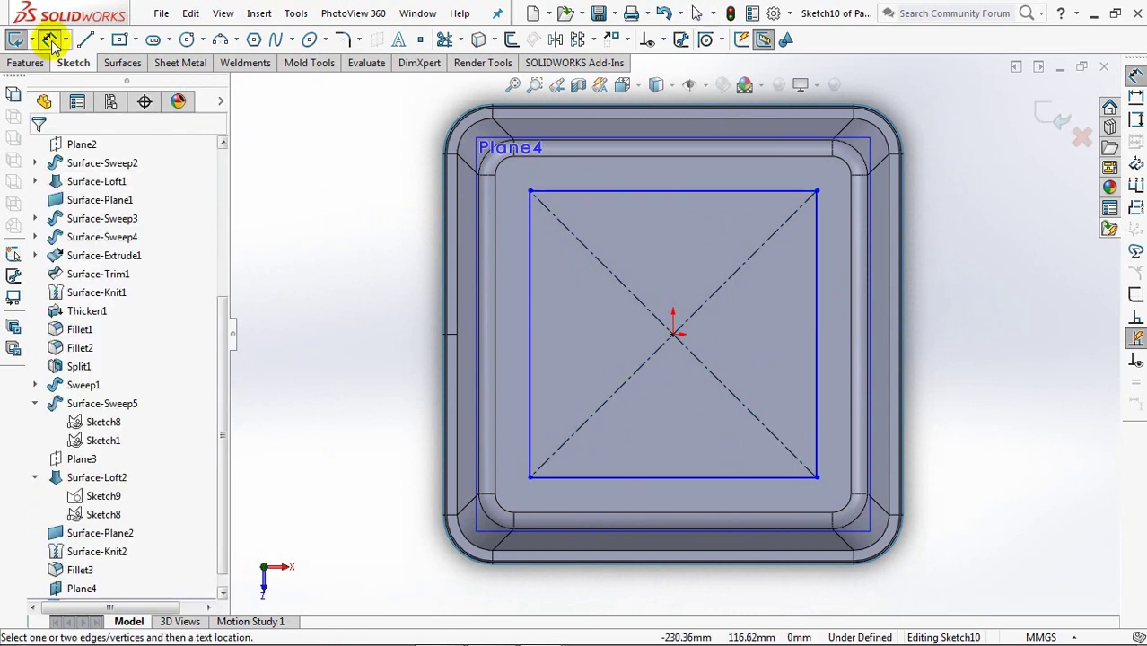
Dimension the square's side length to 157 mm.
{"action": "left_click", "coordinate": [531, 372]}
{"action": "left_click", "coordinate": [397, 342]}
{"action": "type", "text": "1"}
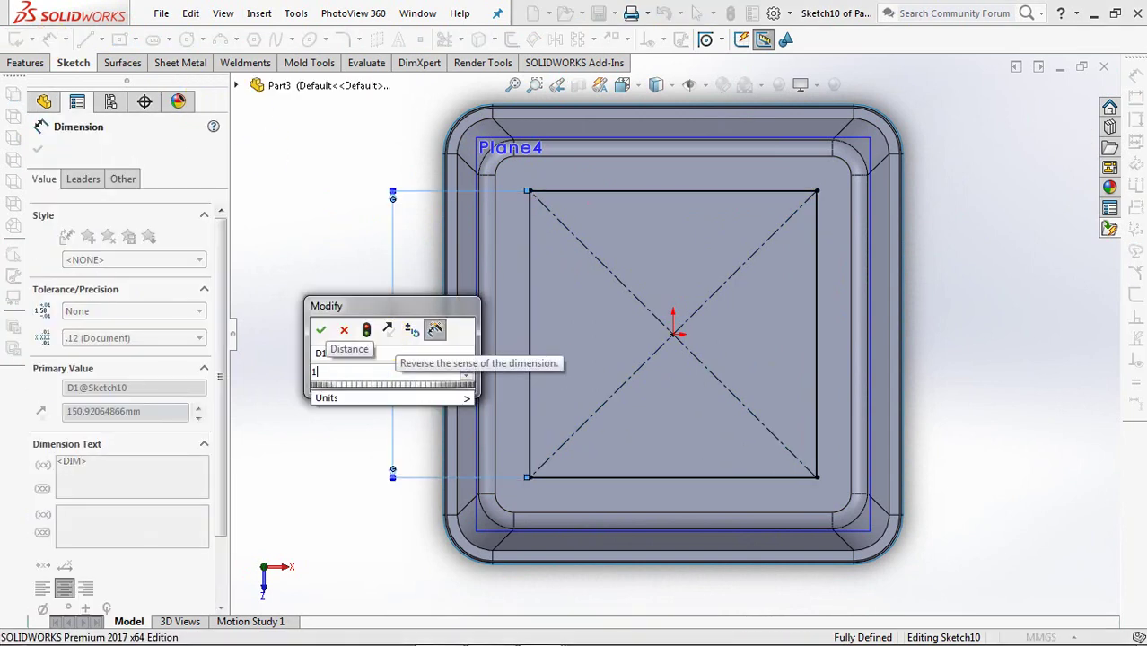
{"action": "type", "text": "57"}
{"action": "left_click", "coordinate": [321, 329]}
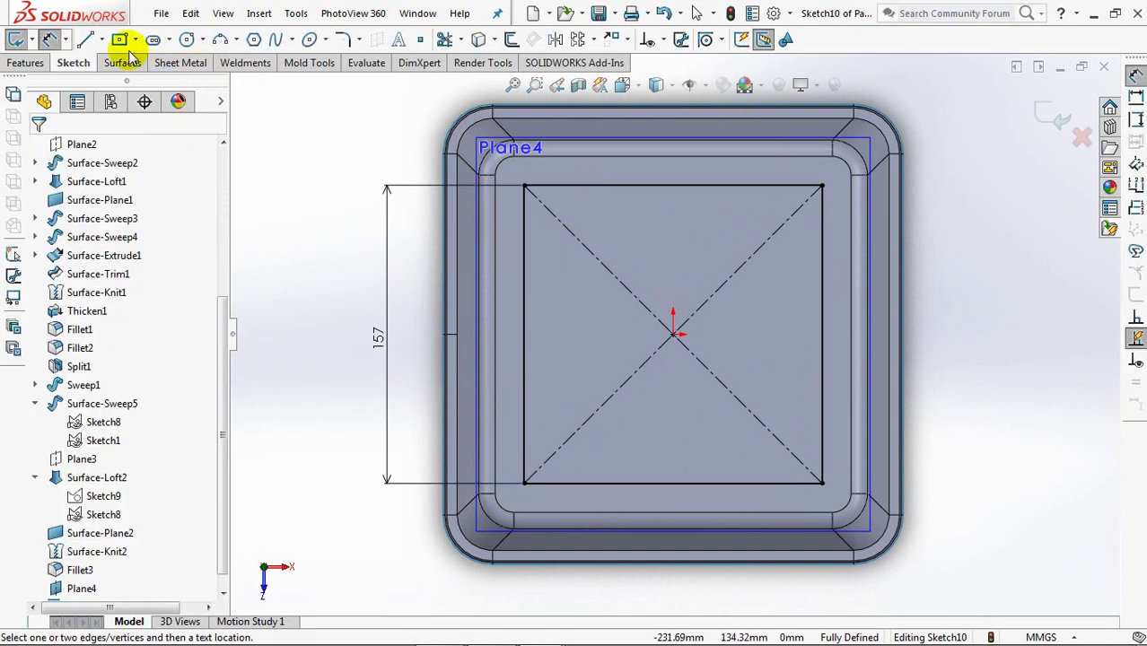
Round all four corners of the square with 25 mm sketch fillets.
{"action": "left_click", "coordinate": [342, 41]}
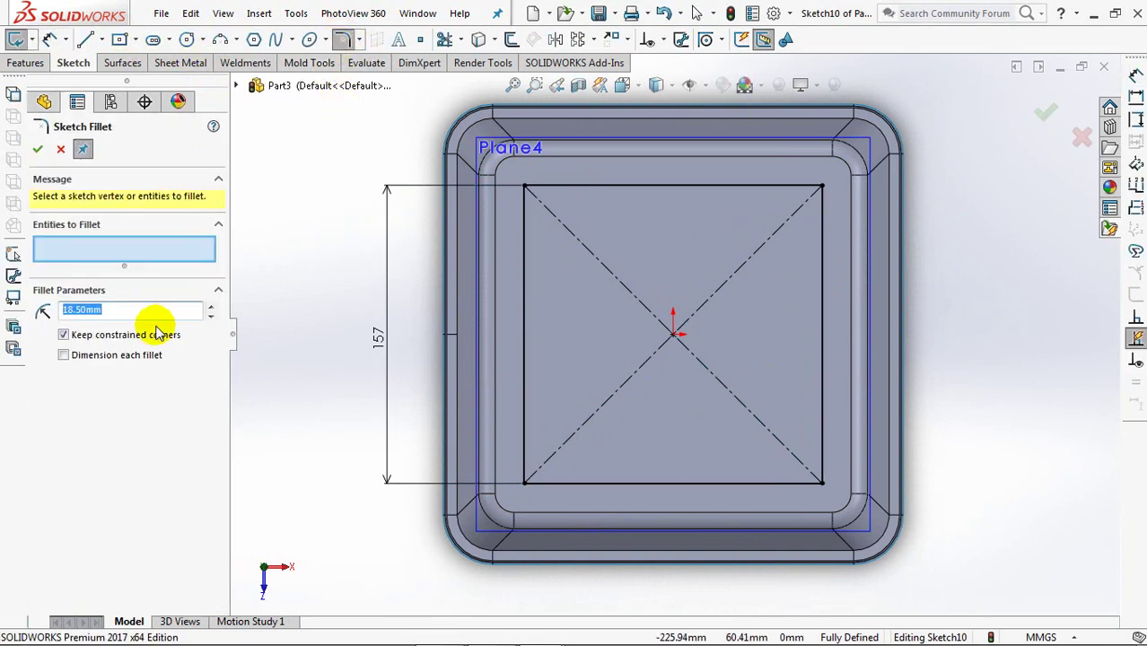
{"action": "left_click", "coordinate": [525, 189]}
{"action": "left_click", "coordinate": [614, 340]}
{"action": "left_click", "coordinate": [821, 188]}
{"action": "left_click", "coordinate": [613, 341]}
{"action": "left_click", "coordinate": [821, 483]}
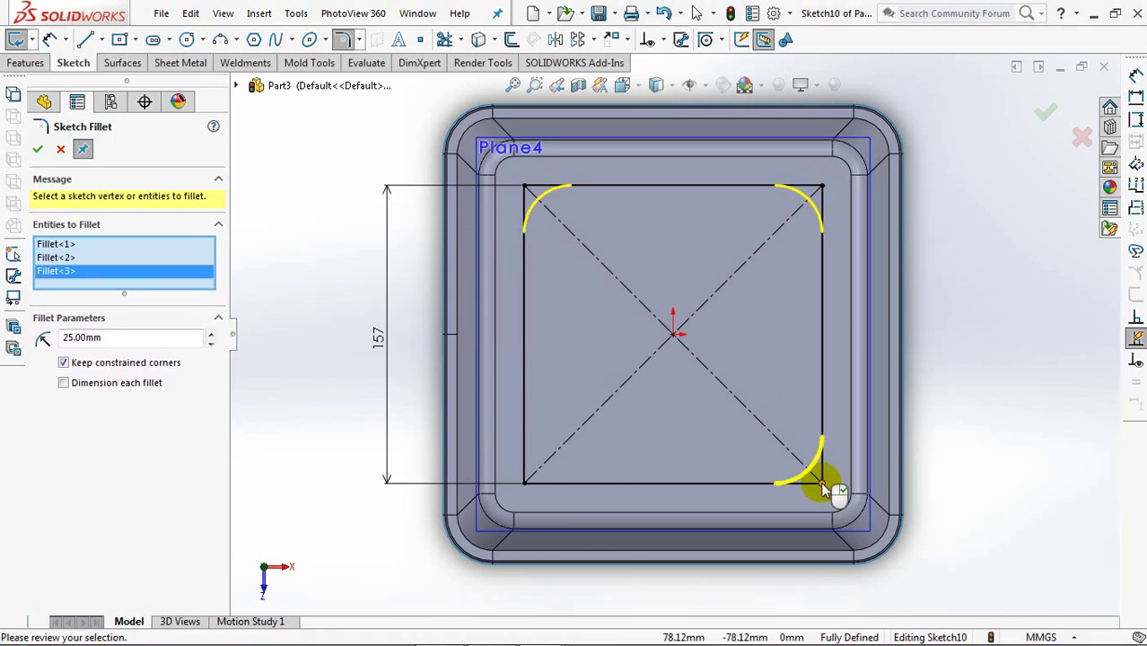
{"action": "left_click", "coordinate": [525, 483]}
{"action": "left_click", "coordinate": [614, 341]}
{"action": "left_click", "coordinate": [37, 150]}
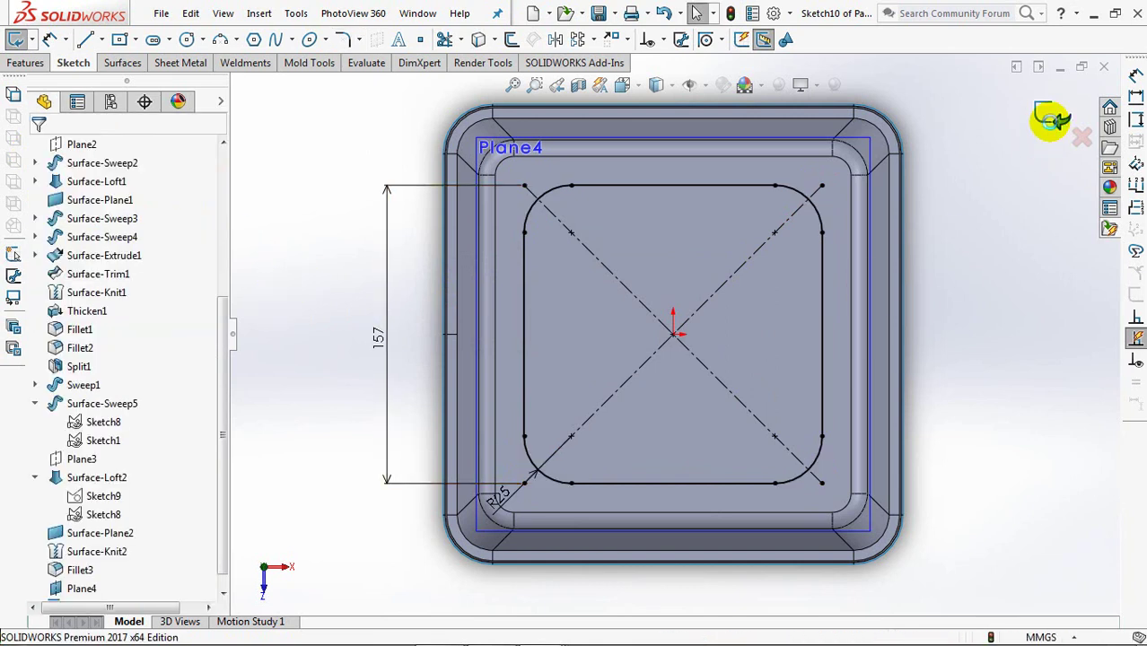
Finish the rounded-square sketch, fill it with a planar surface and hide the offset plane Plane4.
{"action": "left_click", "coordinate": [1051, 119]}
{"action": "mouse_move", "coordinate": [1048, 120]}
{"action": "middle_mouse_down"}
{"action": "mouse_move", "coordinate": [980, 223]}
{"action": "mouse_move", "coordinate": [987, 184]}
{"action": "middle_mouse_up"}
{"action": "left_click", "coordinate": [171, 41]}
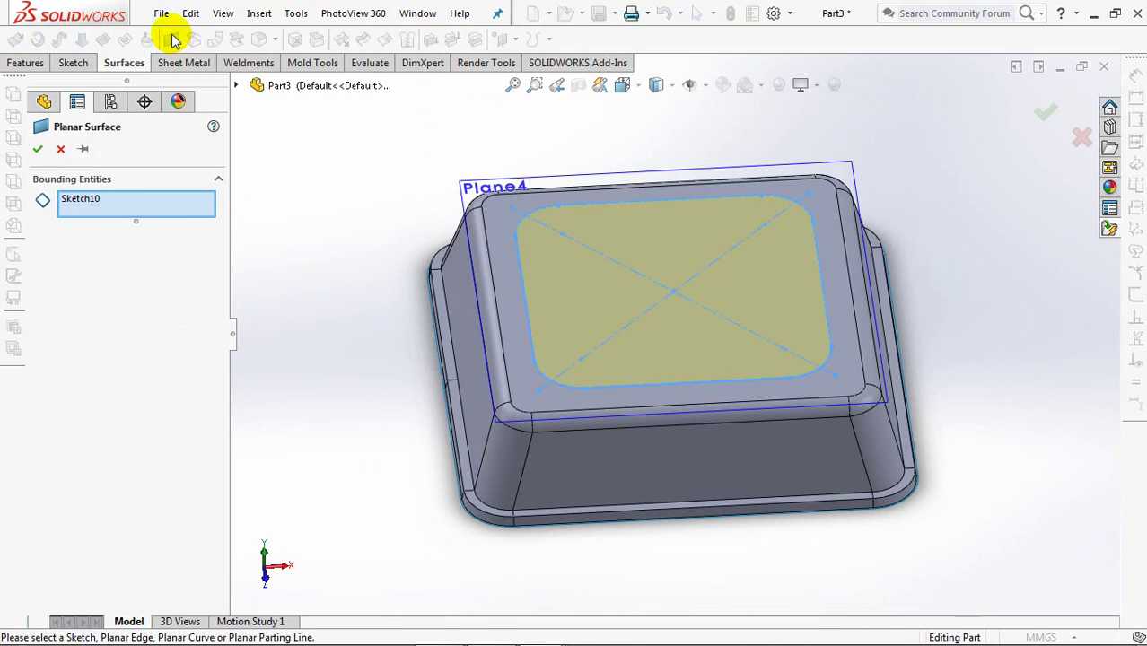
{"action": "left_click", "coordinate": [38, 152]}
{"action": "mouse_move", "coordinate": [317, 231]}
{"action": "middle_mouse_down"}
{"action": "mouse_move", "coordinate": [358, 241]}
{"action": "mouse_move", "coordinate": [338, 241]}
{"action": "middle_mouse_up"}
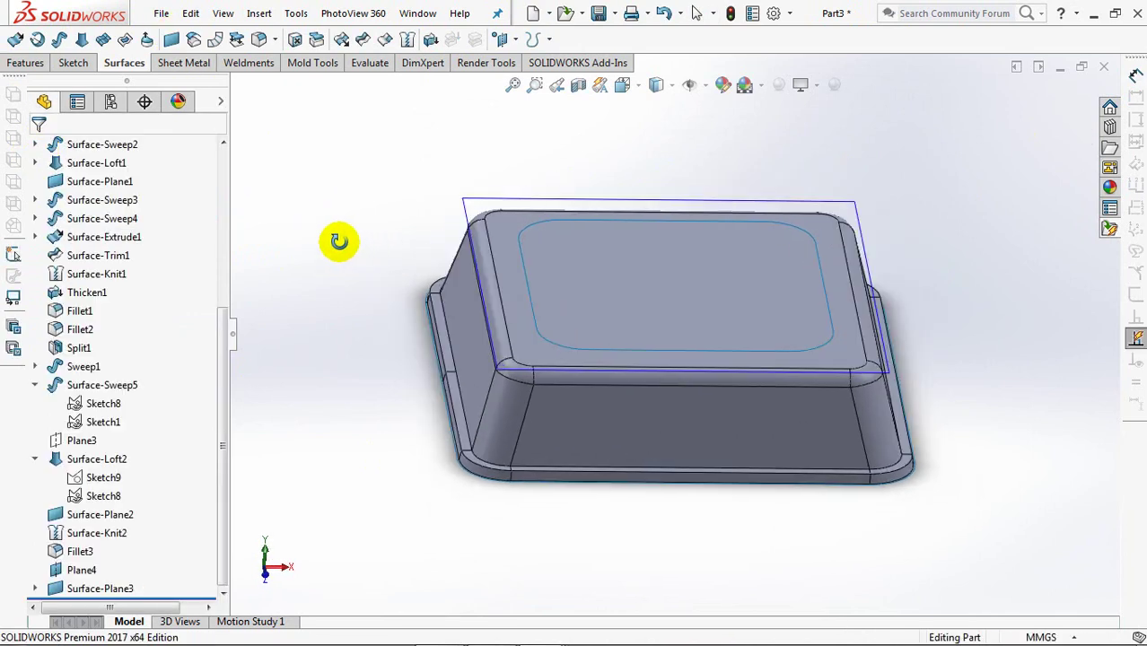
{"action": "left_click", "coordinate": [530, 201]}
{"action": "left_click", "coordinate": [481, 184]}
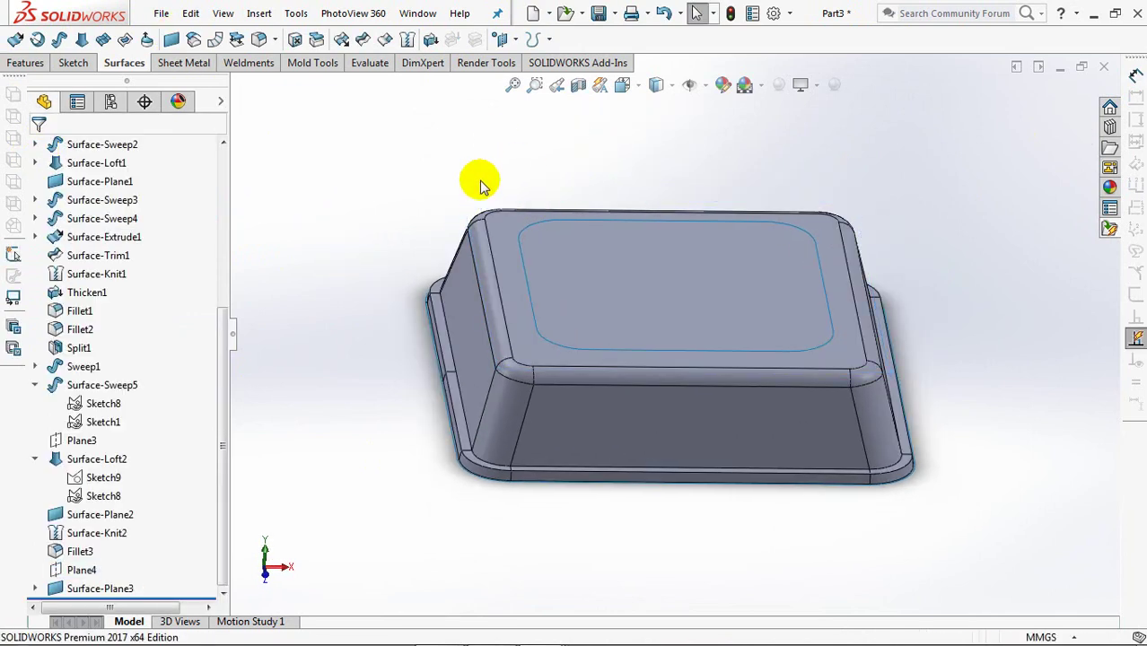
Delete the lid's flat top face beneath the raised rounded-square surface, using the plain Delete option.
{"action": "left_click", "coordinate": [295, 41]}
{"action": "left_click", "coordinate": [514, 282]}
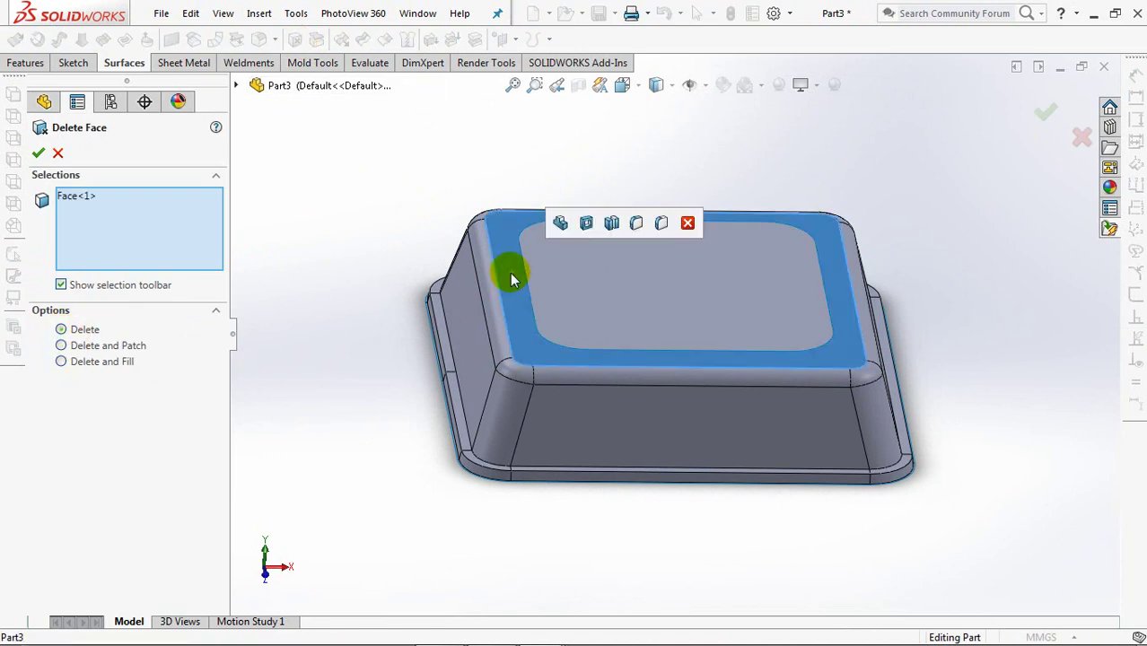
{"action": "left_click", "coordinate": [38, 152]}
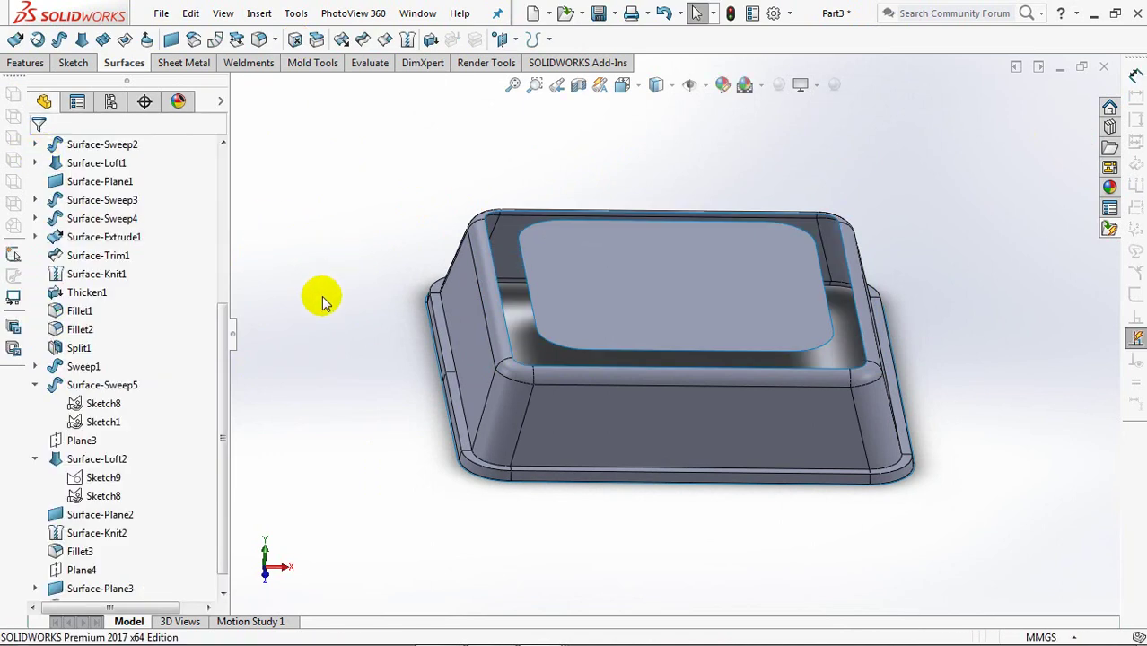
On the Front Plane, sketch a shallow three-point arc from the raised surface's side edge down to the lid opening's edge.
{"action": "left_click_drag", "start_coordinate": [220, 395], "coordinate": [259, 238]}
{"action": "middle_click_drag", "start_coordinate": [323, 273], "coordinate": [154, 302]}
{"action": "left_click", "coordinate": [89, 274]}
{"action": "left_click", "coordinate": [85, 243]}
{"action": "scroll", "coordinate": [538, 307], "scroll_direction": "down", "scroll_amount": 5}
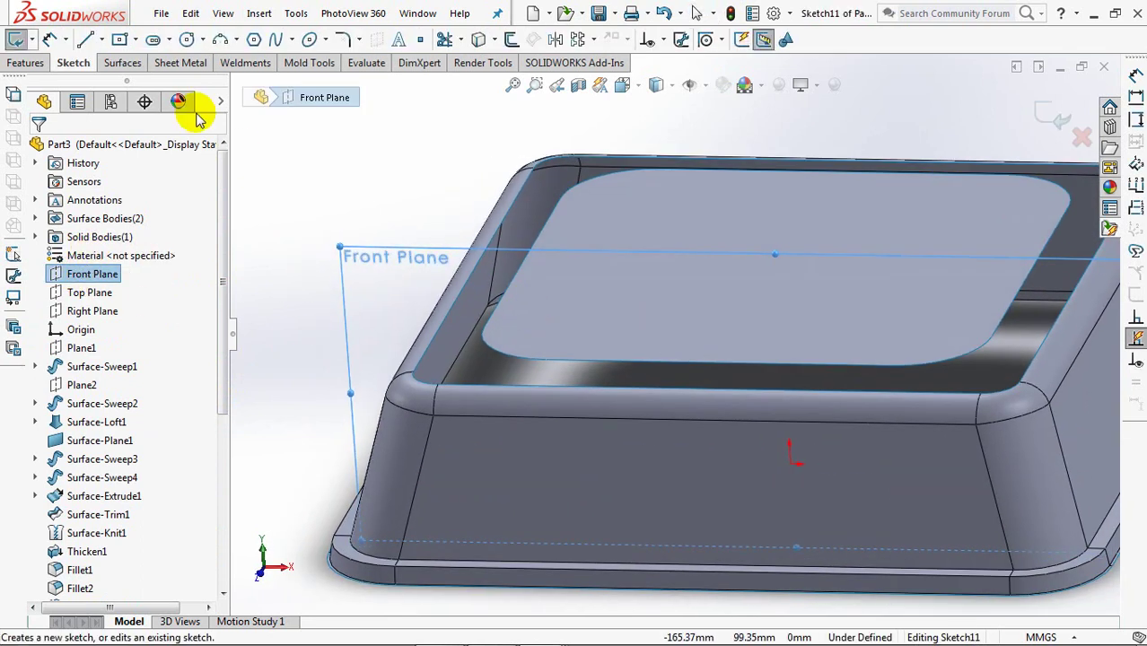
{"action": "left_click", "coordinate": [220, 40]}
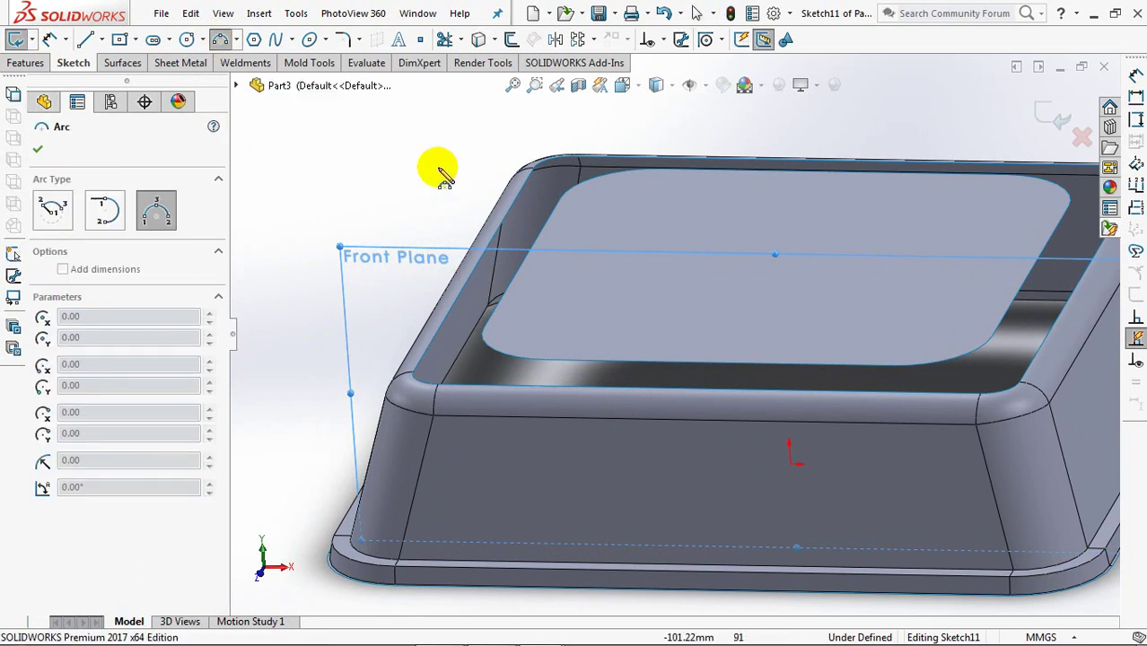
{"action": "key", "text": "ctrl+8"}
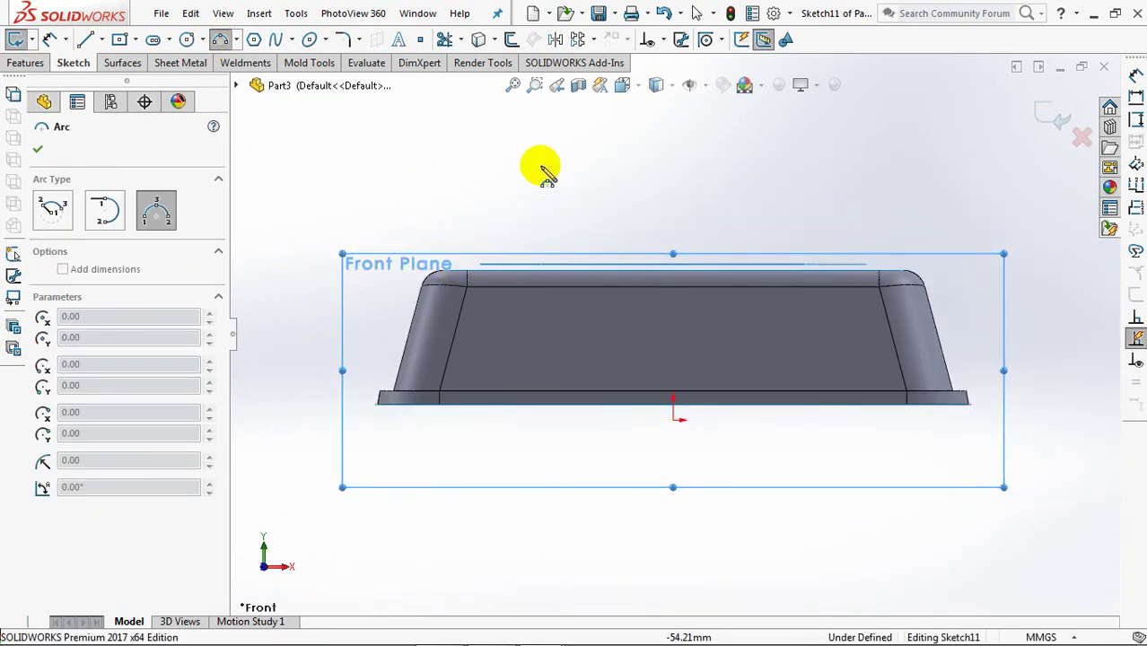
{"action": "left_click", "coordinate": [534, 85]}
{"action": "left_click_drag", "start_coordinate": [395, 227], "coordinate": [511, 304]}
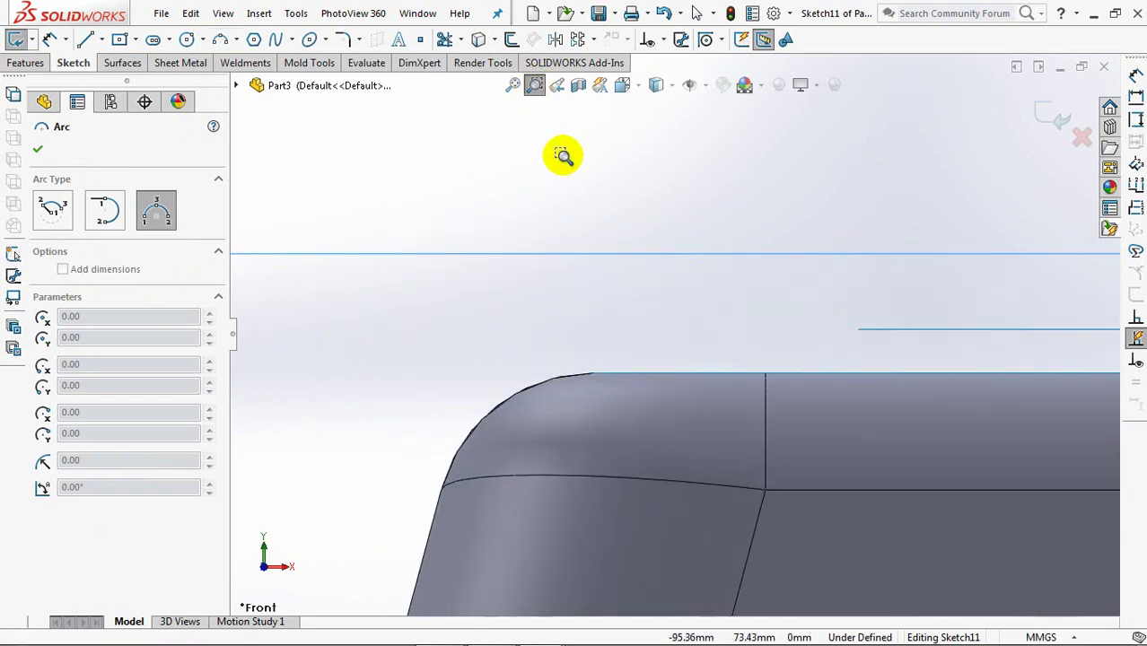
{"action": "key", "text": "Escape"}
{"action": "left_click", "coordinate": [857, 330]}
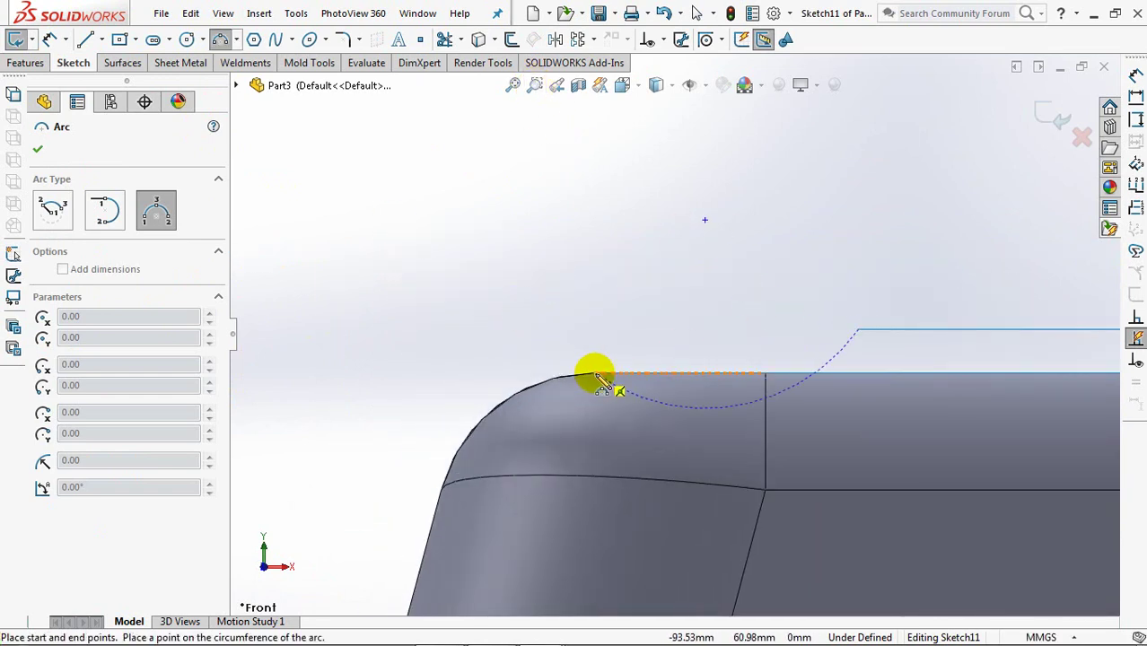
{"action": "left_click", "coordinate": [597, 376]}
{"action": "left_click", "coordinate": [721, 364]}
{"action": "middle_click_drag", "start_coordinate": [724, 311], "coordinate": [706, 296]}
{"action": "key", "text": "Escape"}
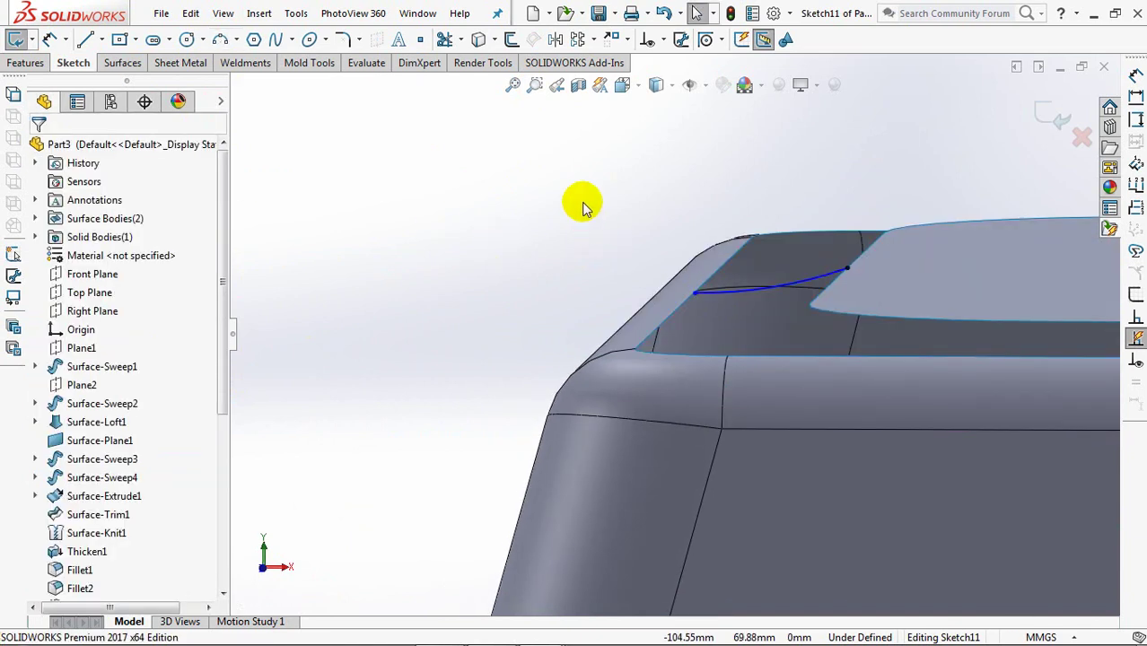
Add a relation tying the arc's outer endpoint to the adjacent side edge of the lid's opening.
{"action": "left_click", "coordinate": [663, 38]}
{"action": "left_click", "coordinate": [707, 79]}
{"action": "left_click", "coordinate": [695, 293]}
{"action": "middle_click_drag", "start_coordinate": [694, 293], "coordinate": [731, 287]}
{"action": "left_click", "coordinate": [724, 289]}
{"action": "left_click", "coordinate": [37, 150]}
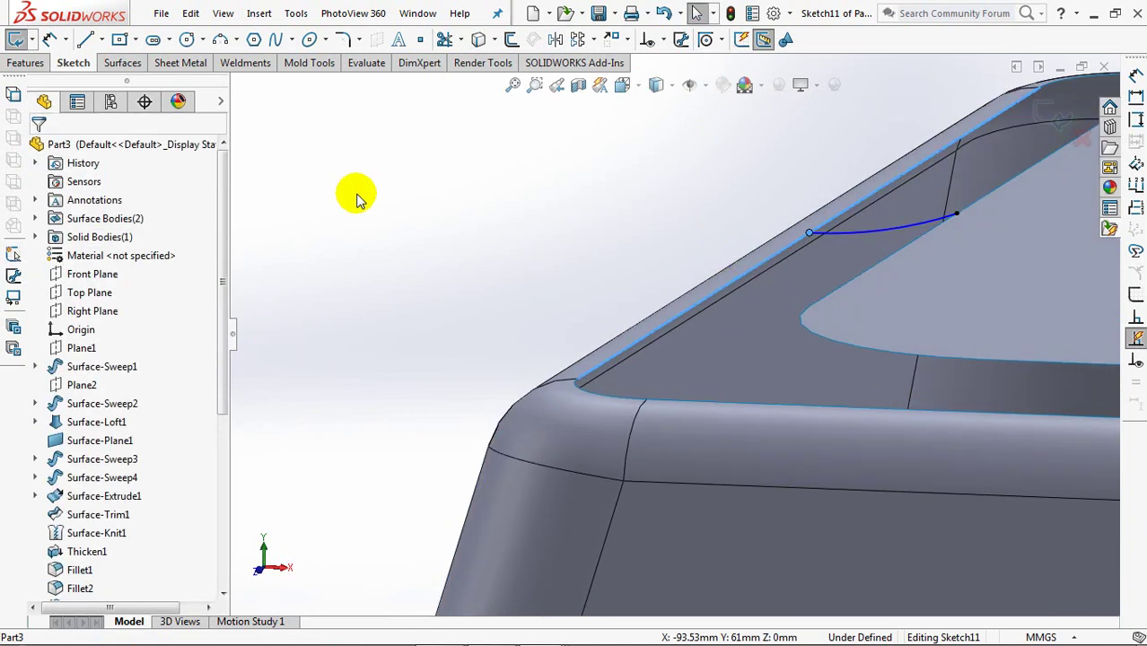
Draw a horizontal construction line about 12.4 mm long outward from the arc's outer endpoint.
{"action": "left_click", "coordinate": [101, 38]}
{"action": "left_click", "coordinate": [117, 77]}
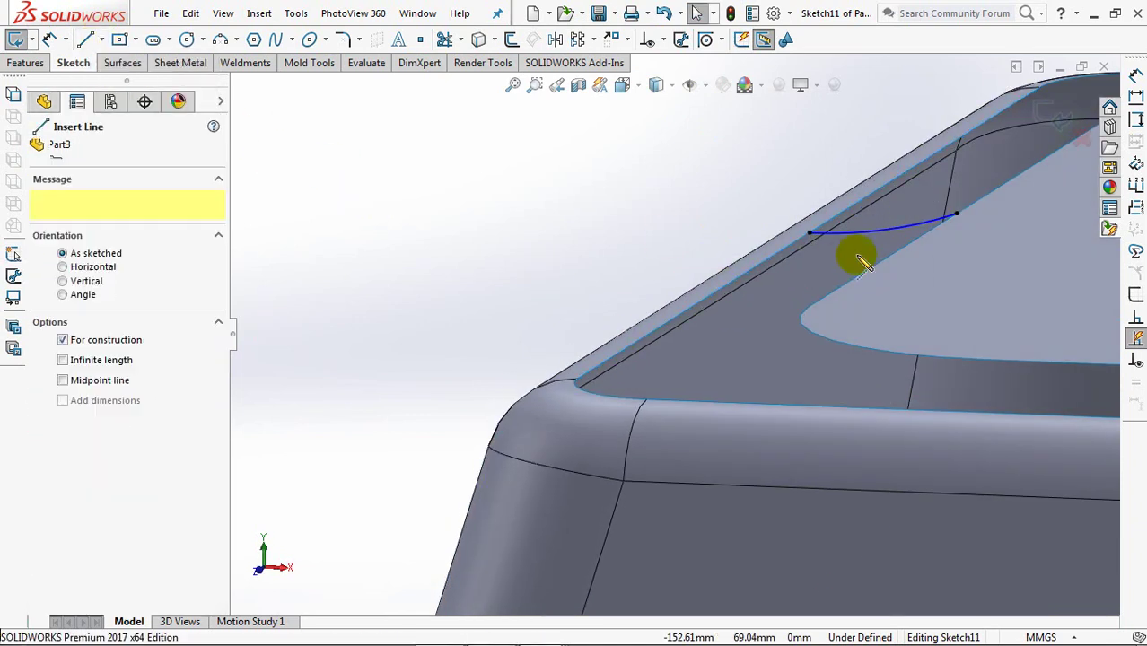
{"action": "left_click", "coordinate": [811, 233]}
{"action": "left_click", "coordinate": [687, 229]}
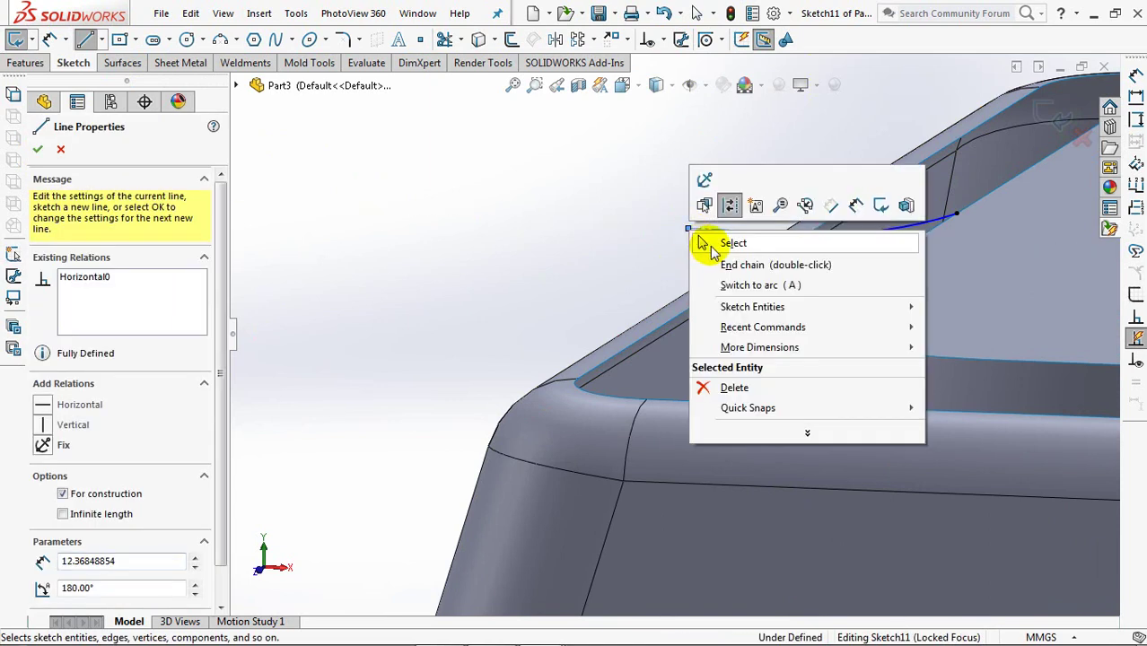
{"action": "key", "text": "Escape"}
Make the arc tangent to the horizontal construction line.
{"action": "left_click", "coordinate": [663, 40]}
{"action": "left_click", "coordinate": [696, 87]}
{"action": "left_click", "coordinate": [819, 233]}
{"action": "left_click", "coordinate": [785, 231]}
{"action": "left_click", "coordinate": [38, 150]}
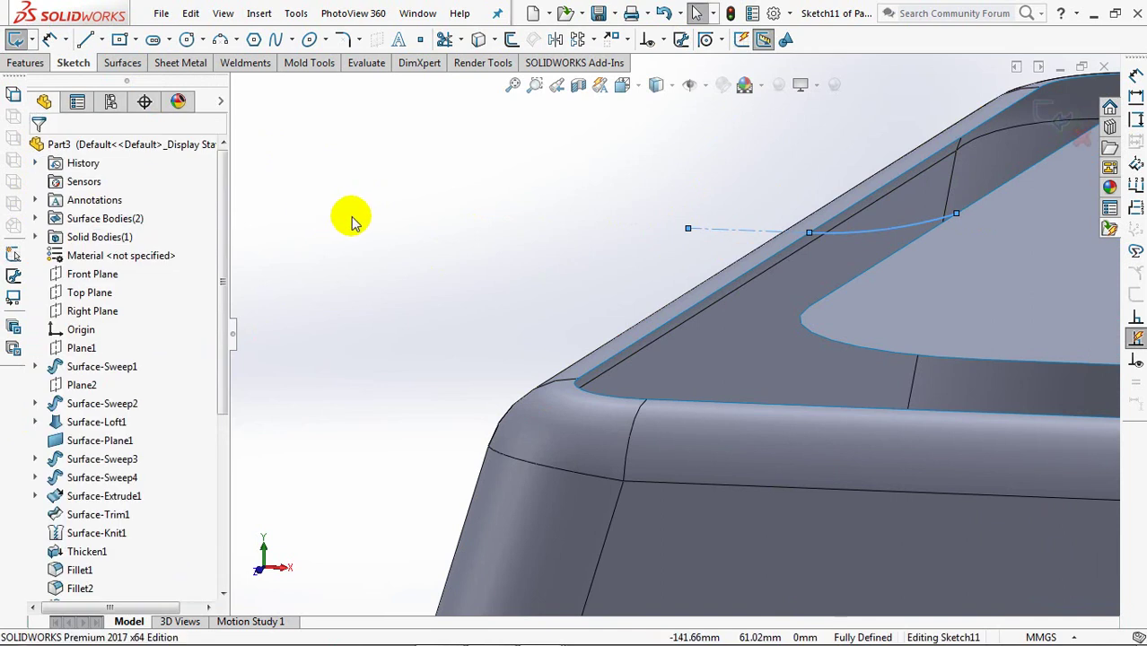
Draw a vertical construction line upward from the origin past the raised top surface.
{"action": "key", "text": "ctrl+1"}
{"action": "left_click", "coordinate": [101, 39]}
{"action": "left_click", "coordinate": [124, 81]}
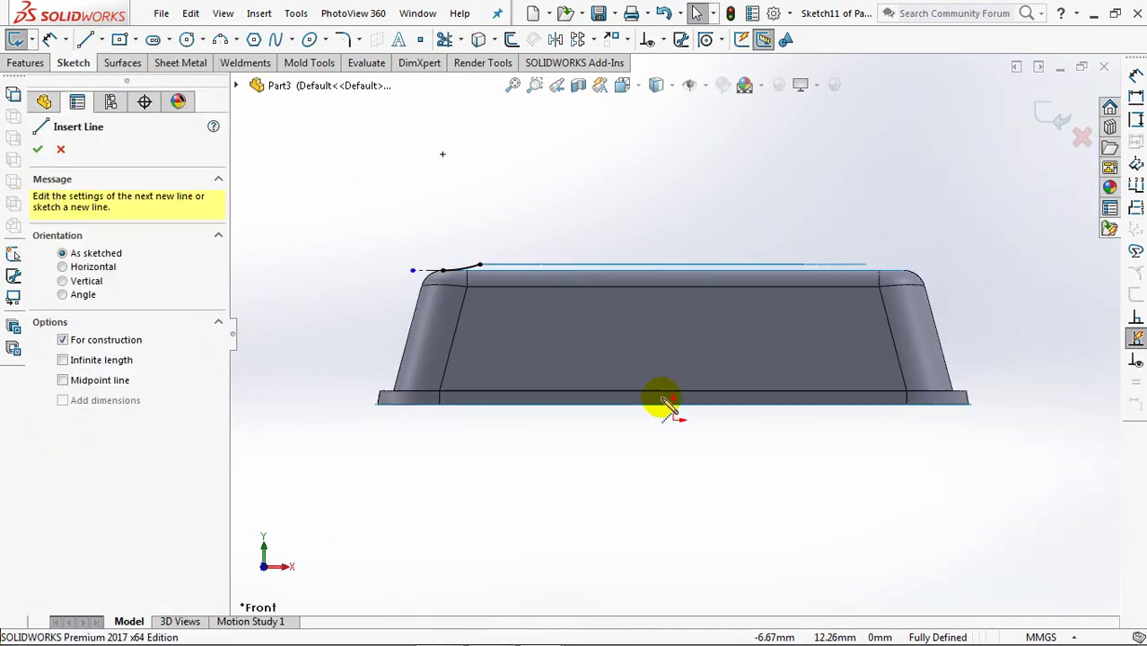
{"action": "left_click", "coordinate": [673, 418]}
{"action": "left_click", "coordinate": [673, 245]}
{"action": "key", "text": "Escape"}
Mirror the arc about the vertical construction line, keep the original, and finish the sketch.
{"action": "left_click", "coordinate": [554, 39]}
{"action": "left_click", "coordinate": [465, 262]}
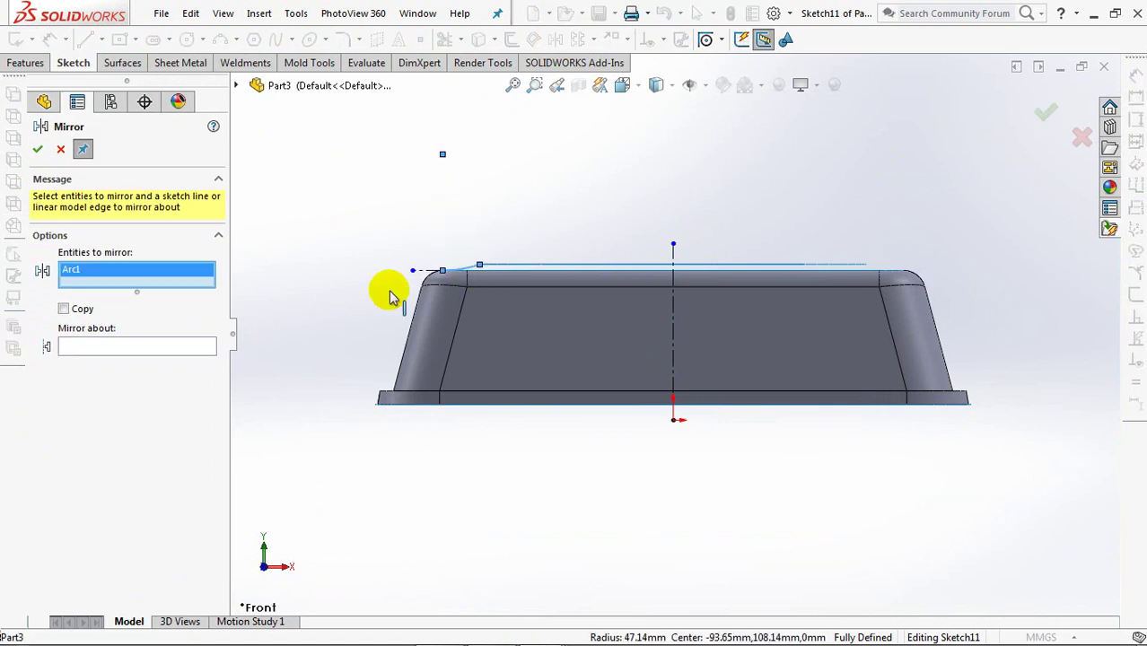
{"action": "left_click", "coordinate": [67, 311]}
{"action": "left_click", "coordinate": [674, 270]}
{"action": "left_click", "coordinate": [1044, 113]}
{"action": "left_click", "coordinate": [1043, 113]}
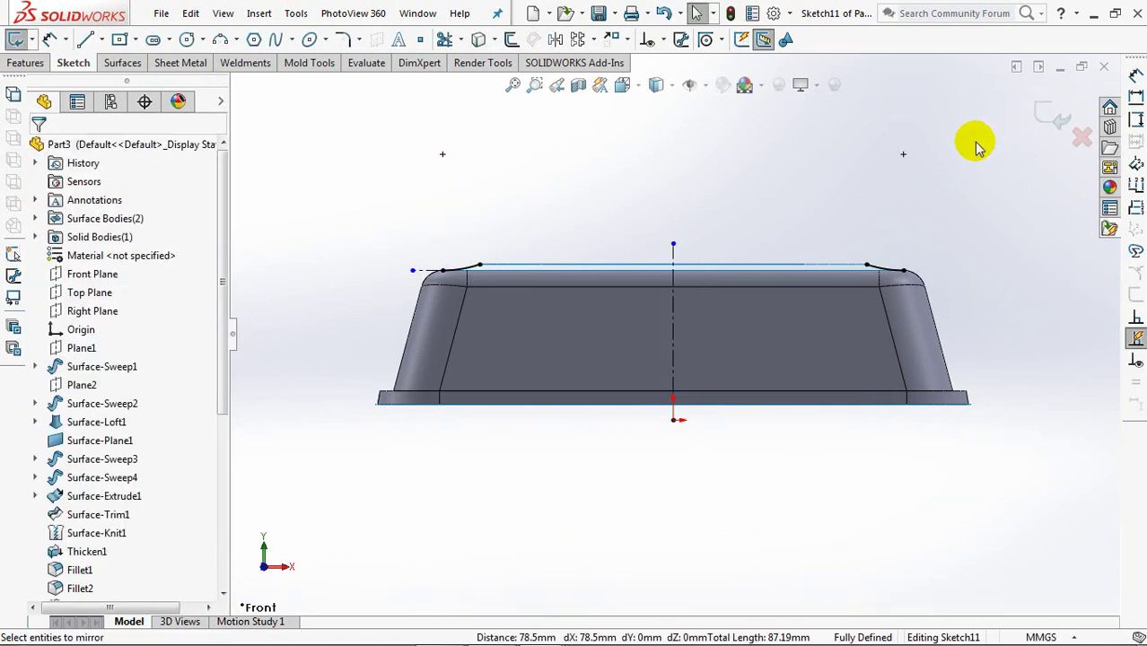
{"action": "left_click", "coordinate": [1044, 117]}
Start a lofted surface with the two opposite sketched arcs as separate open-group profiles.
{"action": "mouse_move", "coordinate": [901, 180]}
{"action": "middle_mouse_down"}
{"action": "mouse_move", "coordinate": [853, 234]}
{"action": "mouse_move", "coordinate": [391, 171]}
{"action": "mouse_move", "coordinate": [411, 205]}
{"action": "middle_mouse_up"}
{"action": "left_click", "coordinate": [81, 39]}
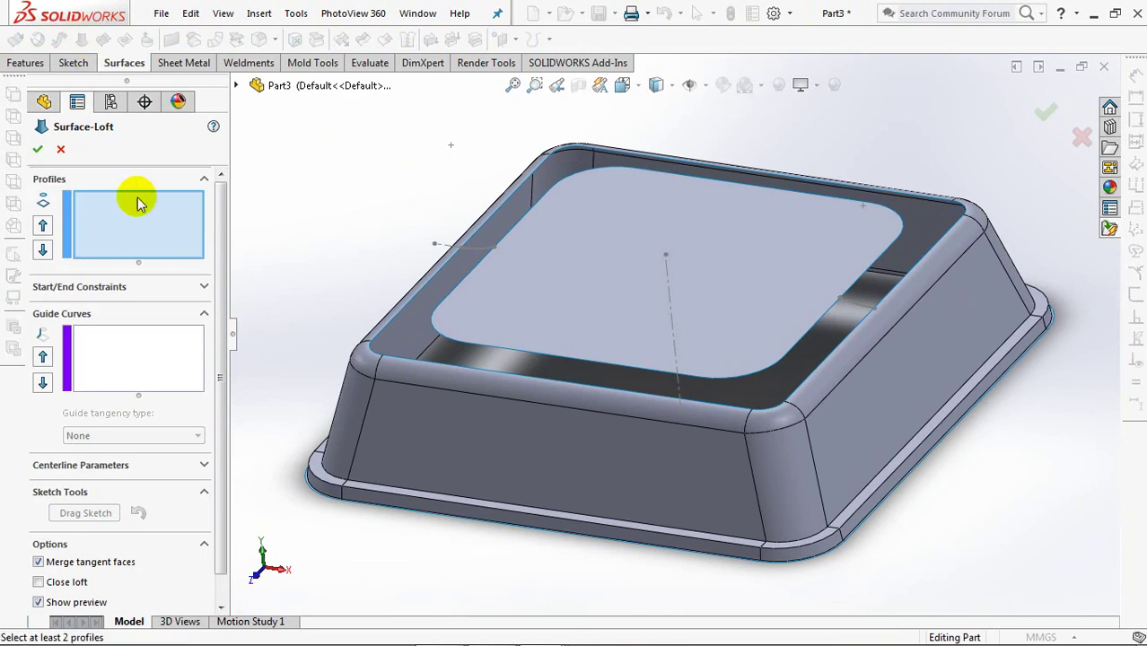
{"action": "right_click", "coordinate": [142, 226]}
{"action": "left_click", "coordinate": [184, 258]}
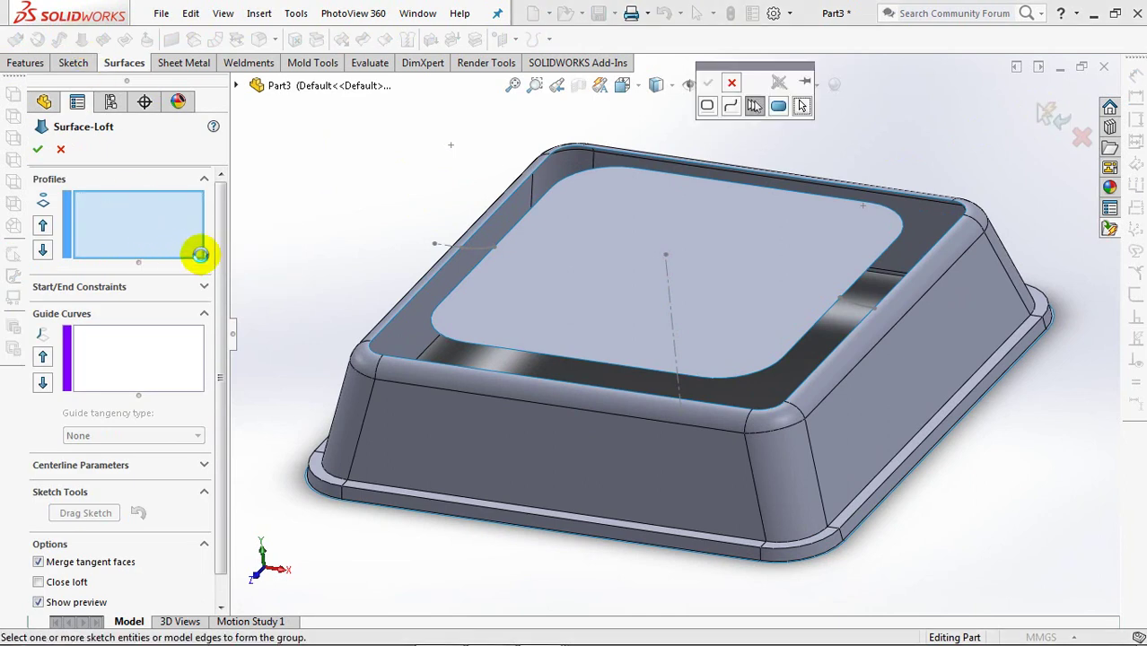
{"action": "left_click", "coordinate": [485, 247]}
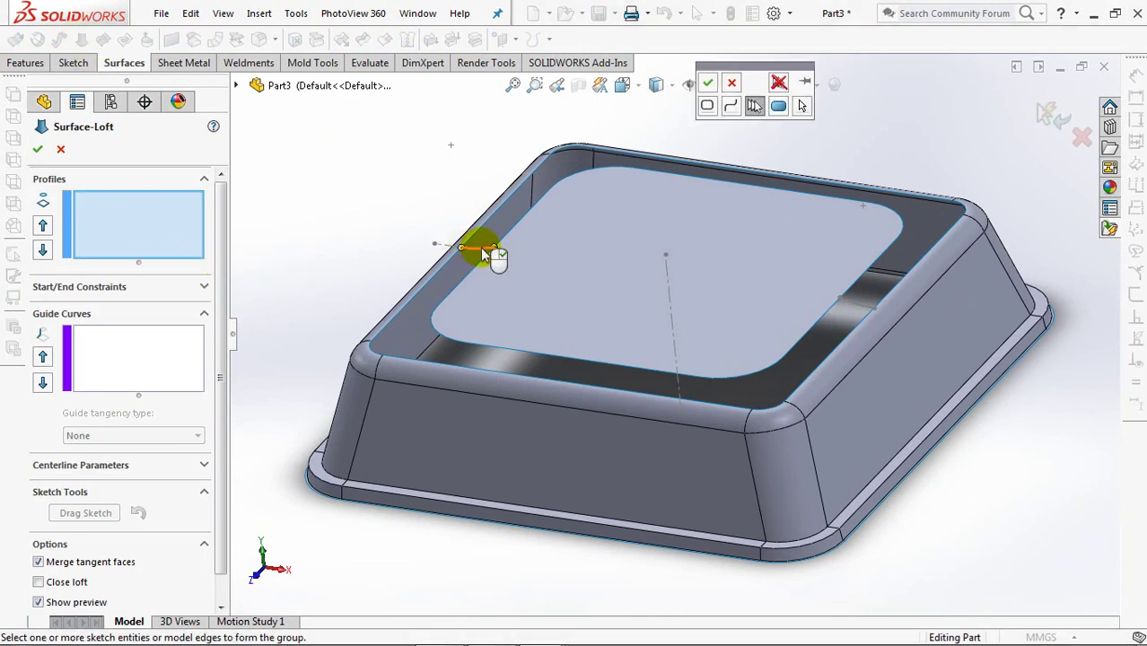
{"action": "left_click", "coordinate": [708, 83]}
{"action": "right_click", "coordinate": [386, 159]}
{"action": "left_click", "coordinate": [403, 207]}
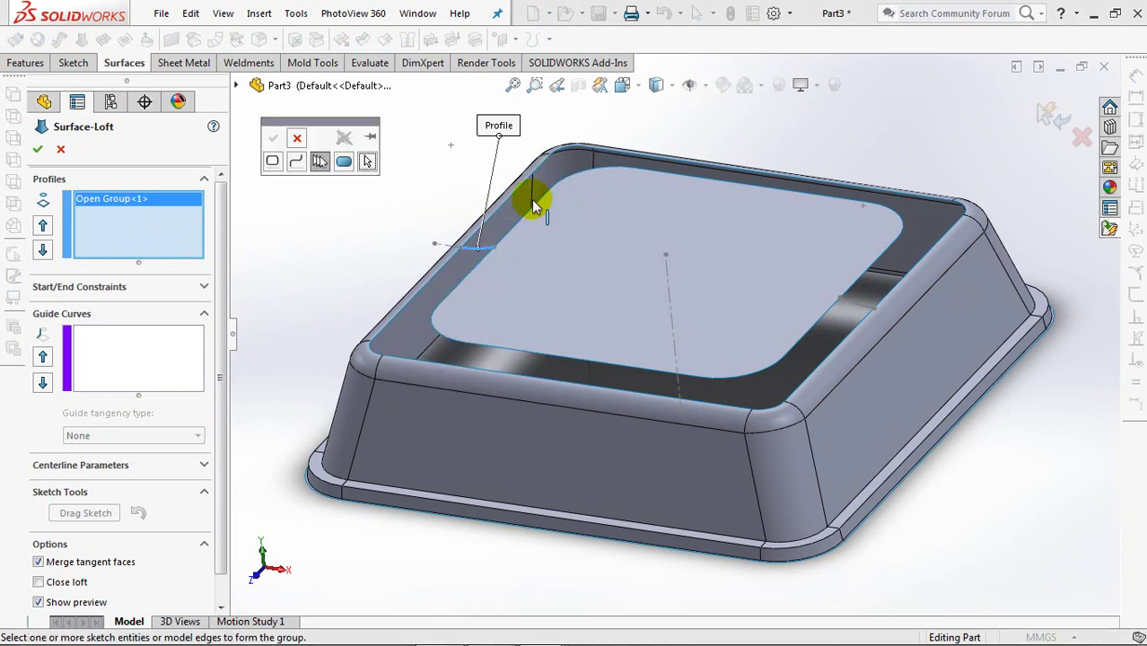
{"action": "left_click", "coordinate": [867, 309]}
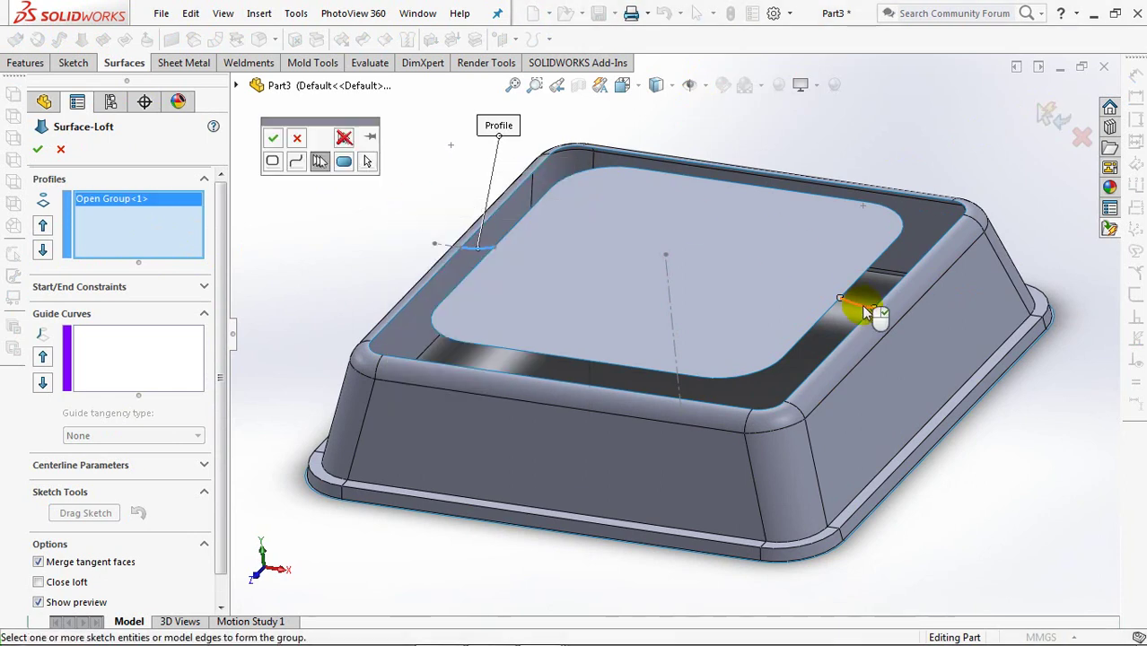
{"action": "left_click", "coordinate": [272, 137]}
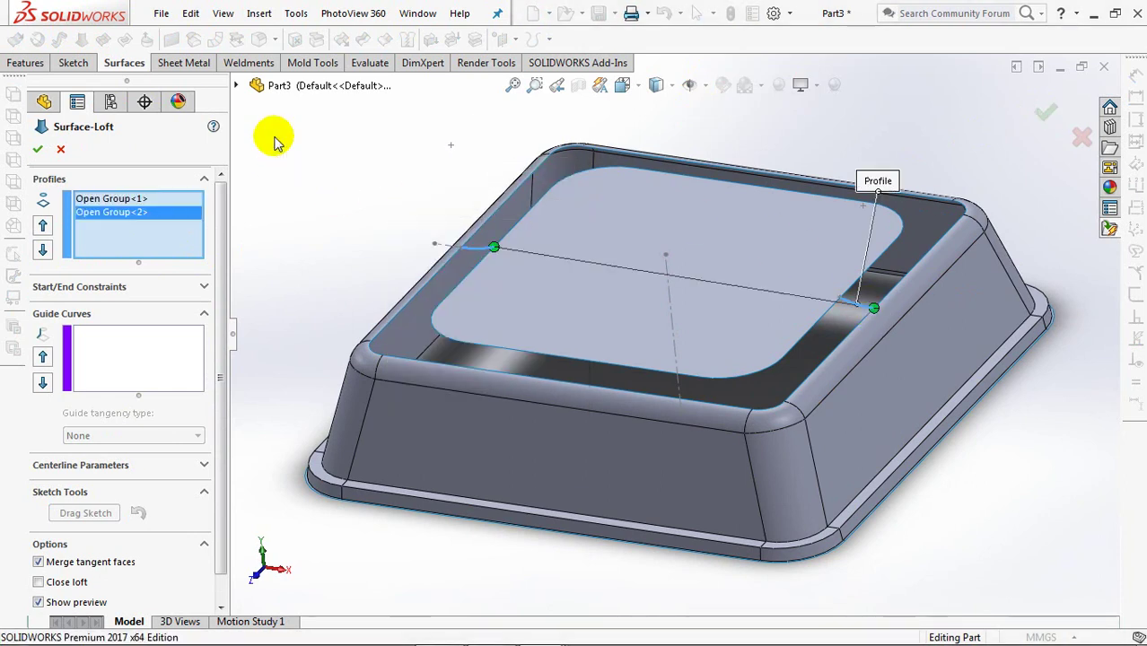
Add the lid opening's edge loop and the raised surface's edge loop to the loft as closed-loop guide curves.
{"action": "left_click", "coordinate": [133, 358]}
{"action": "right_click", "coordinate": [143, 357]}
{"action": "left_click", "coordinate": [153, 384]}
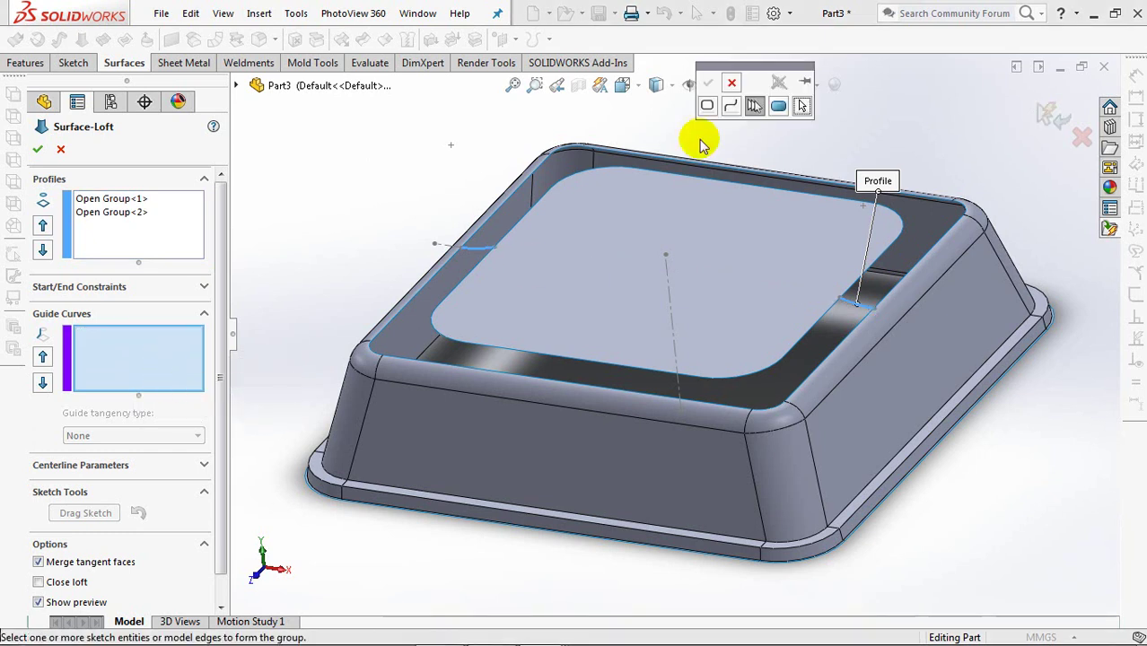
{"action": "left_click", "coordinate": [706, 107]}
{"action": "middle_click_drag", "start_coordinate": [581, 192], "coordinate": [475, 183]}
{"action": "left_click", "coordinate": [437, 266]}
{"action": "left_click", "coordinate": [707, 83]}
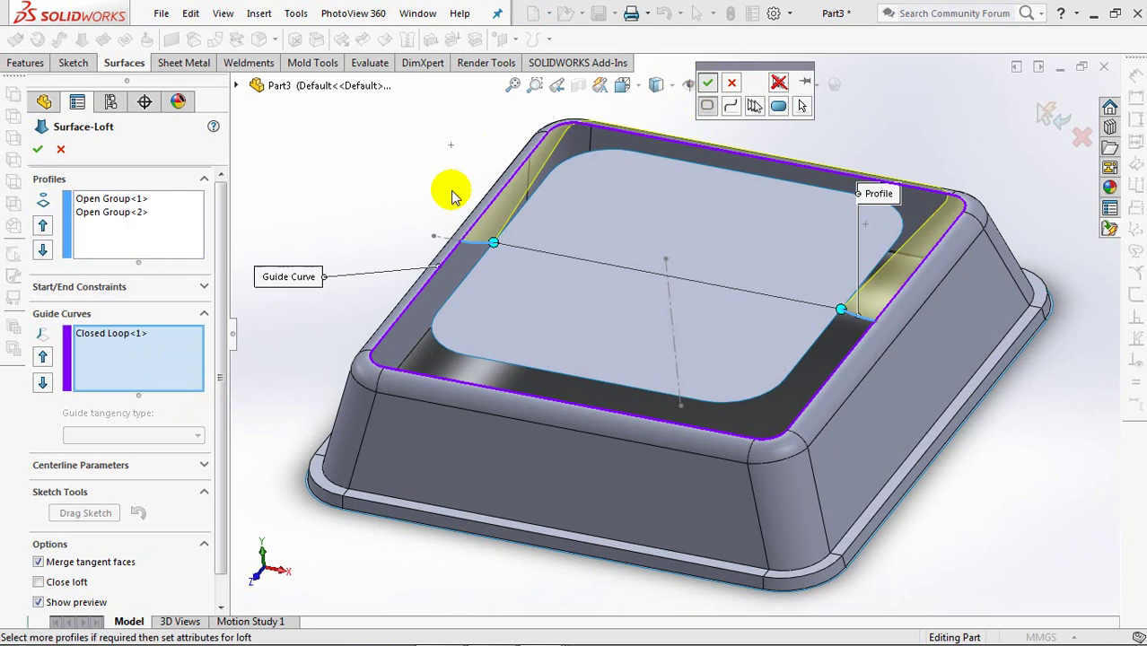
{"action": "right_click", "coordinate": [377, 181]}
{"action": "left_click", "coordinate": [406, 227]}
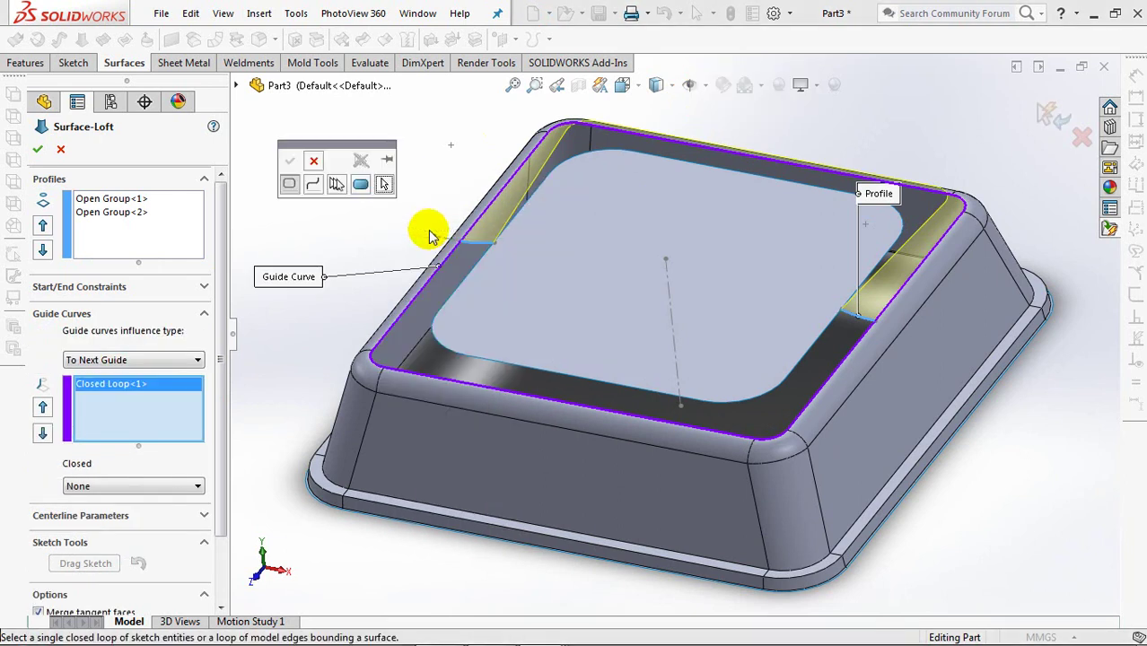
{"action": "left_click", "coordinate": [475, 277]}
{"action": "left_click", "coordinate": [290, 163]}
Enable the Close loft option and create the lofted transition surface.
{"action": "scroll", "coordinate": [222, 396], "scroll_direction": "down", "scroll_amount": 3}
{"action": "left_click", "coordinate": [39, 553]}
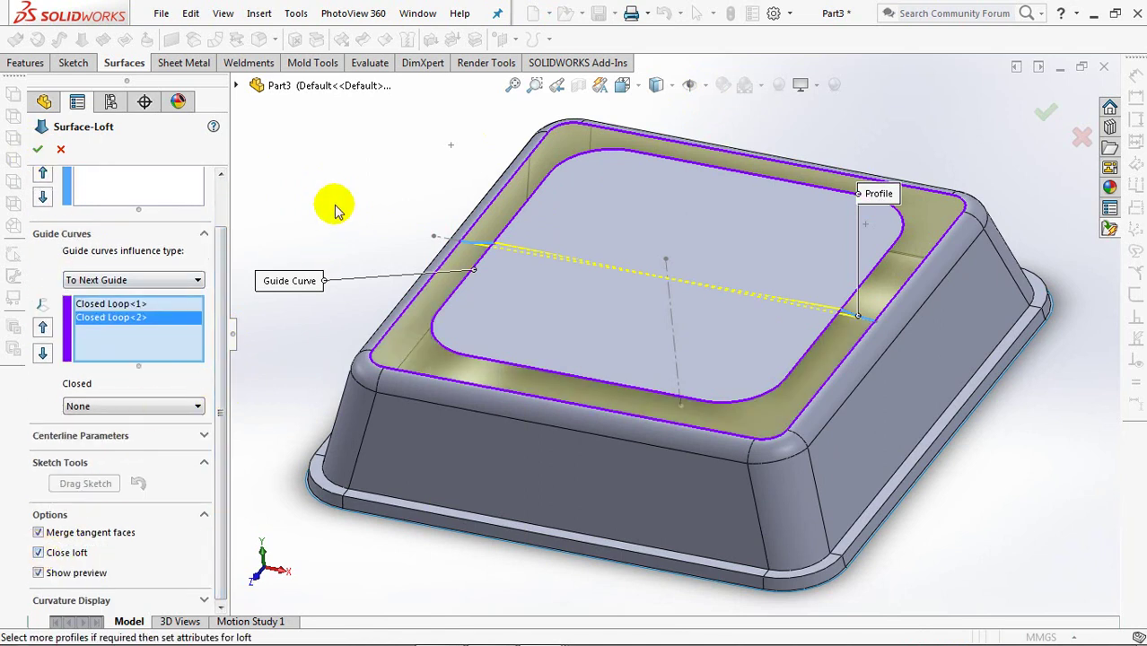
{"action": "middle_click_drag", "start_coordinate": [334, 186], "coordinate": [358, 161]}
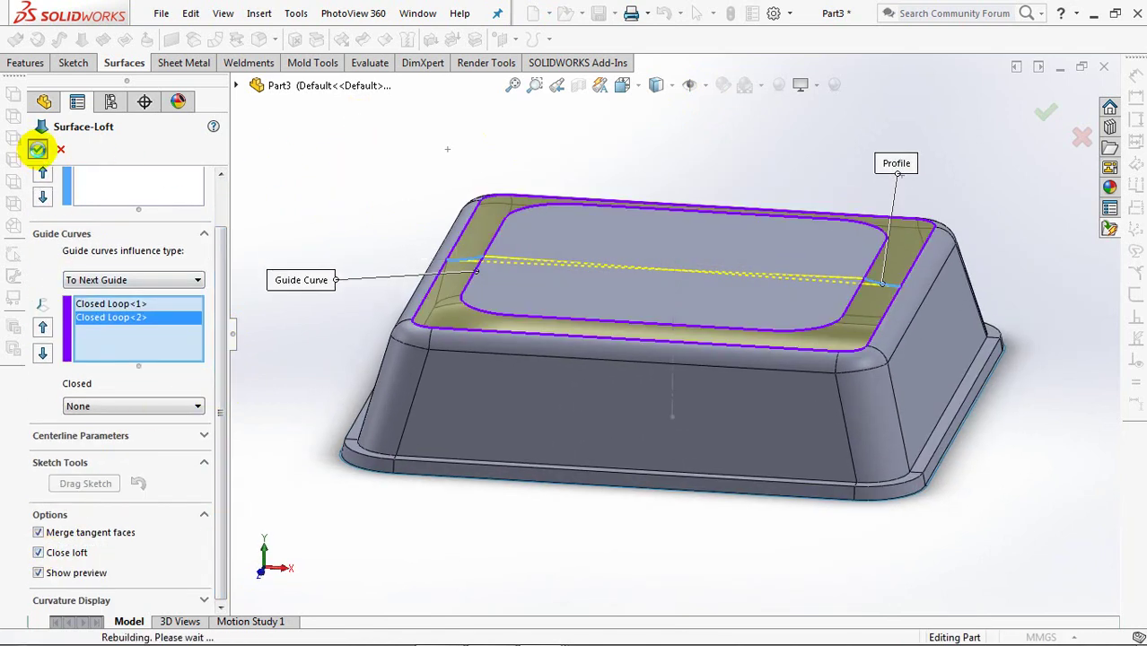
Knit the lid body, the lofted transition and the raised flat top surface together with entities merged.
{"action": "middle_click_drag", "start_coordinate": [338, 205], "coordinate": [334, 232]}
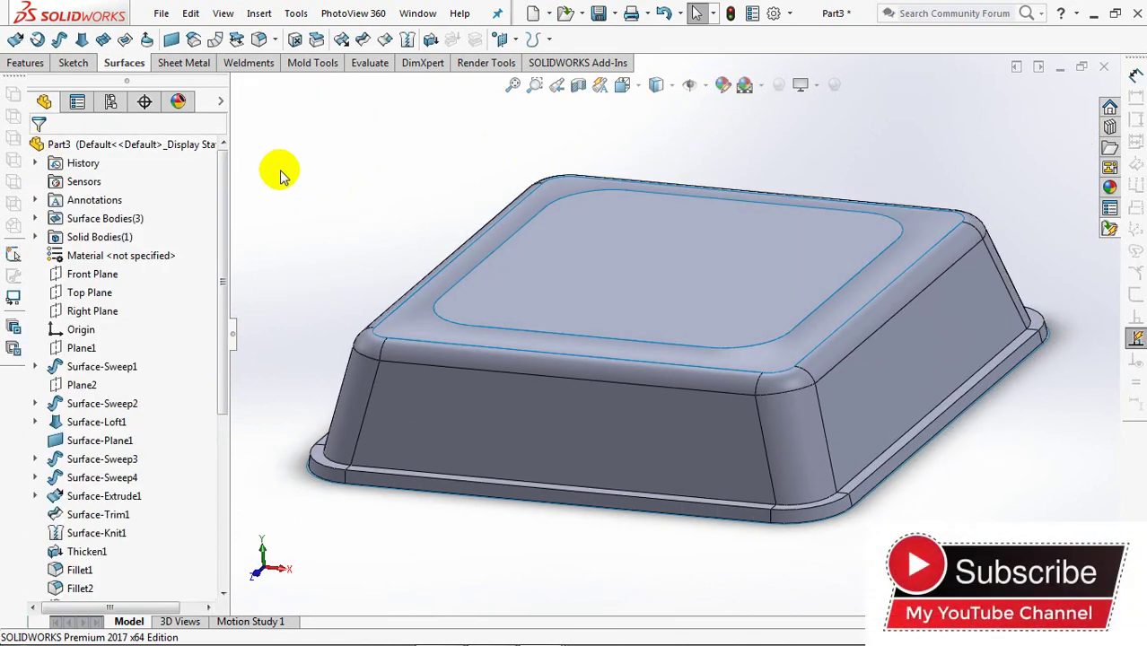
{"action": "left_click", "coordinate": [407, 41]}
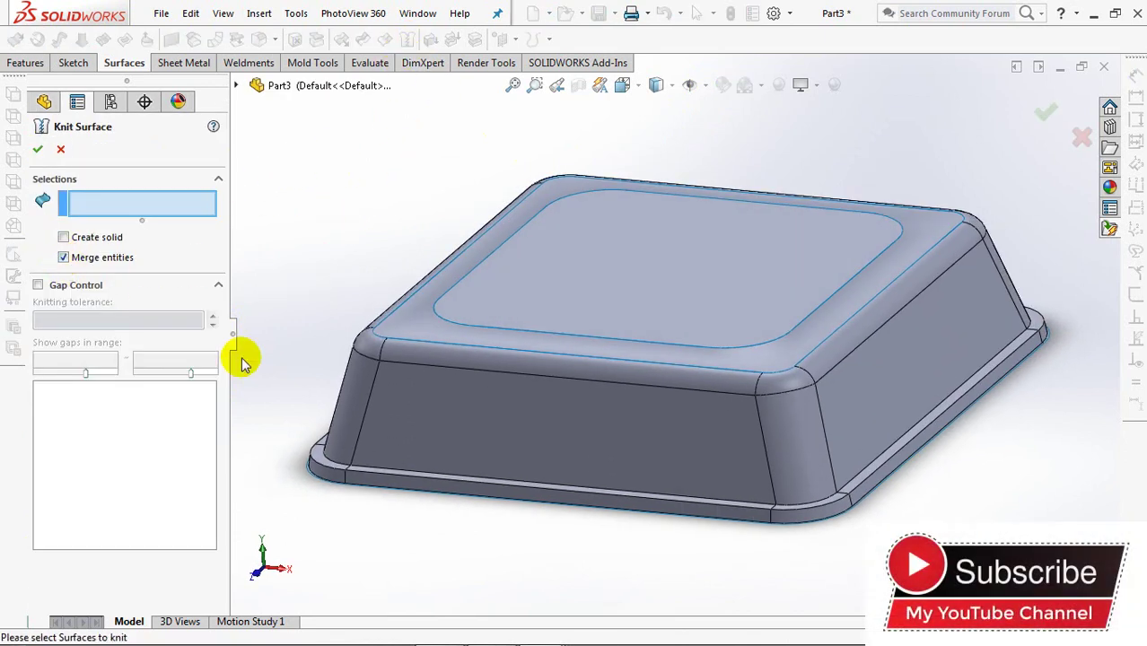
{"action": "left_click", "coordinate": [402, 354]}
{"action": "left_click", "coordinate": [456, 307]}
{"action": "left_click", "coordinate": [459, 305]}
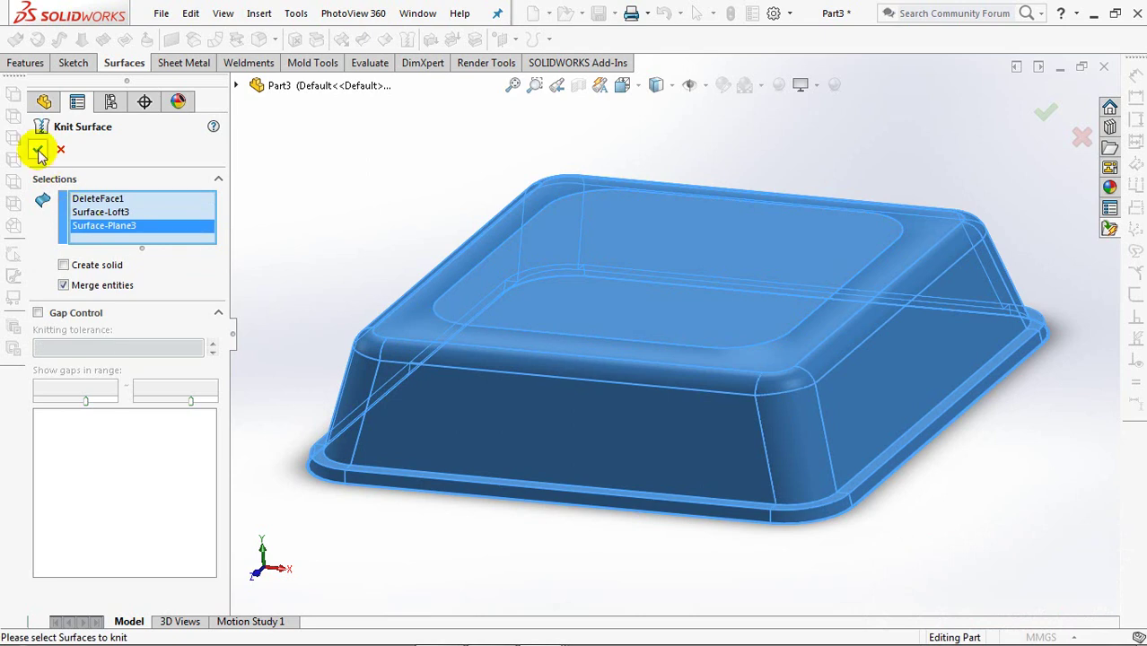
{"action": "right_click", "coordinate": [320, 177]}
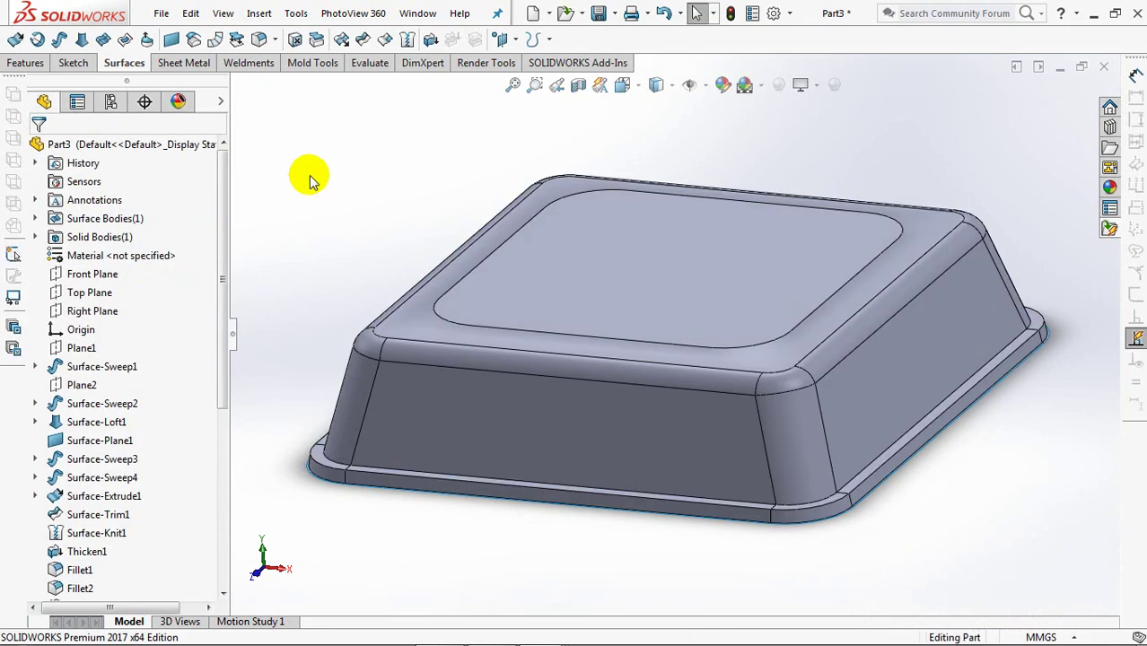
Apply a 35 mm symmetric face fillet between the raised flat top face and the surrounding lofted face.
{"action": "left_click", "coordinate": [257, 38]}
{"action": "left_click", "coordinate": [118, 227]}
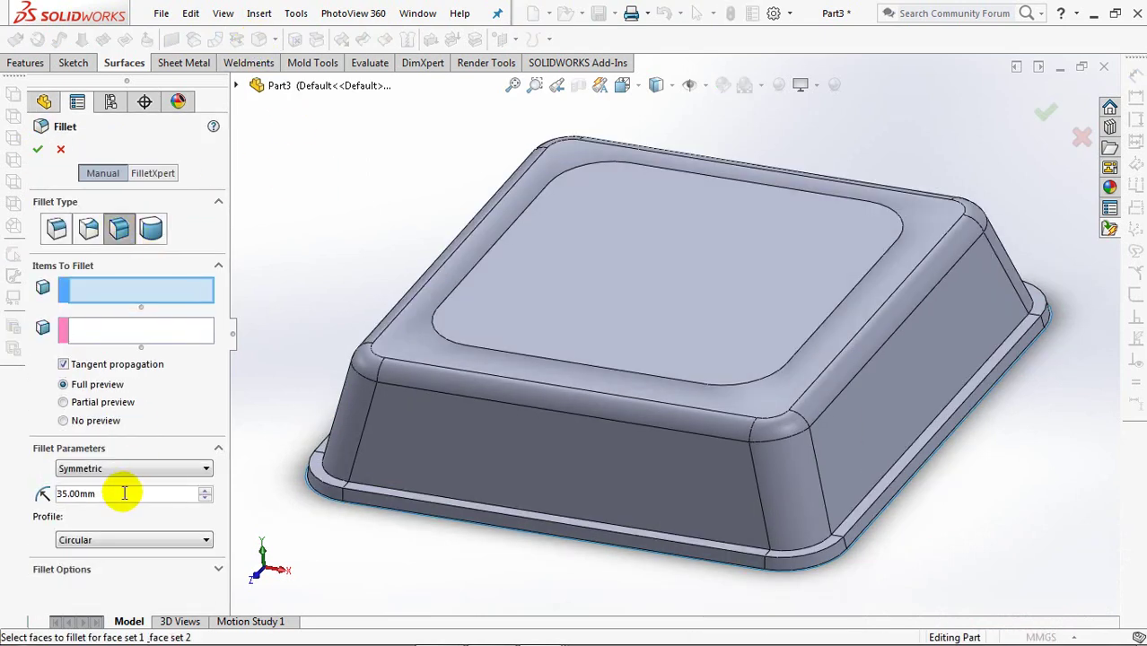
{"action": "left_click", "coordinate": [524, 290]}
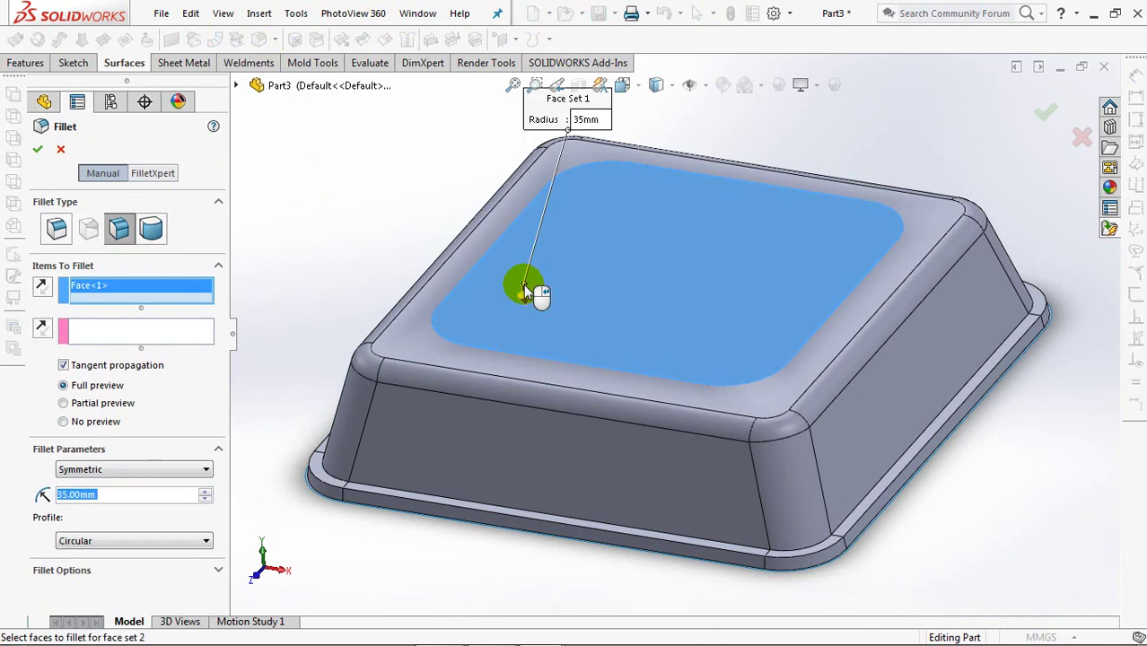
{"action": "left_click", "coordinate": [414, 337]}
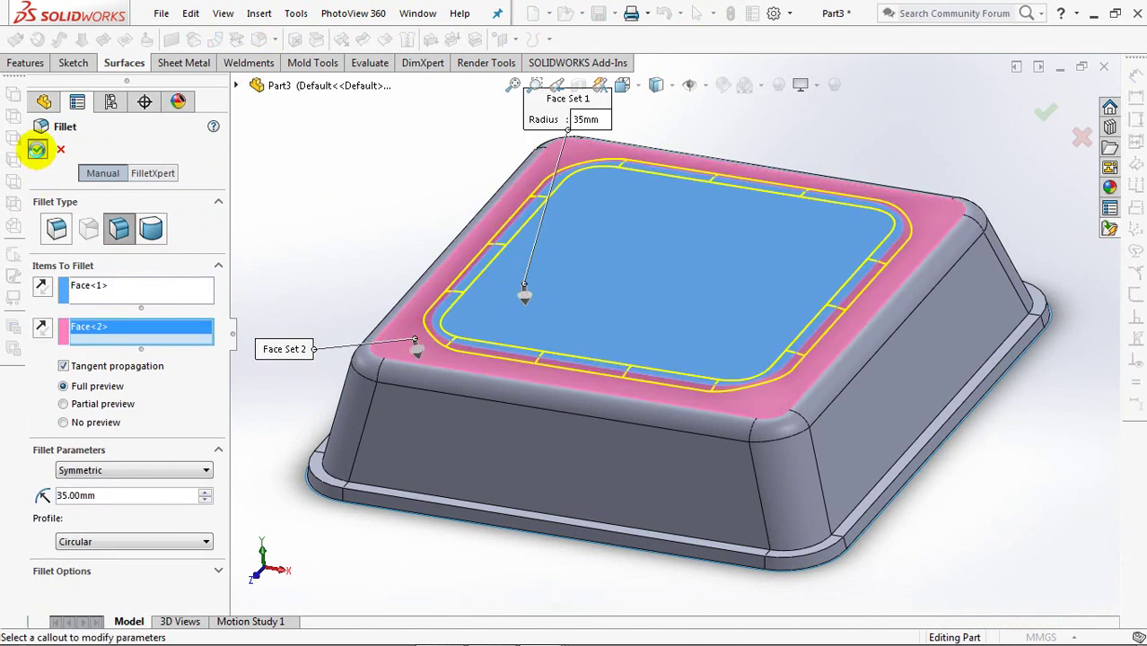
For an extruded surface, sketch two concentric construction hexagons on the raised panel's flat face, with circumscribed circles about 91 and 109 mm, turned 30 degrees apart.
{"action": "middle_click_drag", "start_coordinate": [348, 256], "coordinate": [334, 196]}
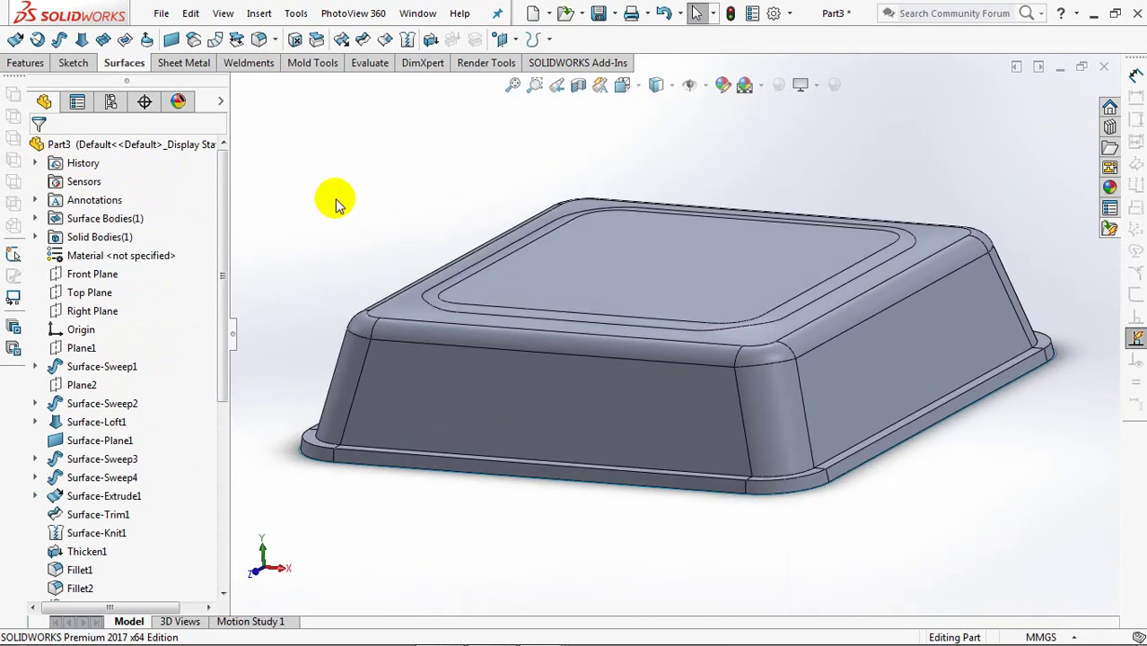
{"action": "middle_click_drag", "start_coordinate": [542, 559], "coordinate": [376, 314]}
{"action": "left_click", "coordinate": [13, 39]}
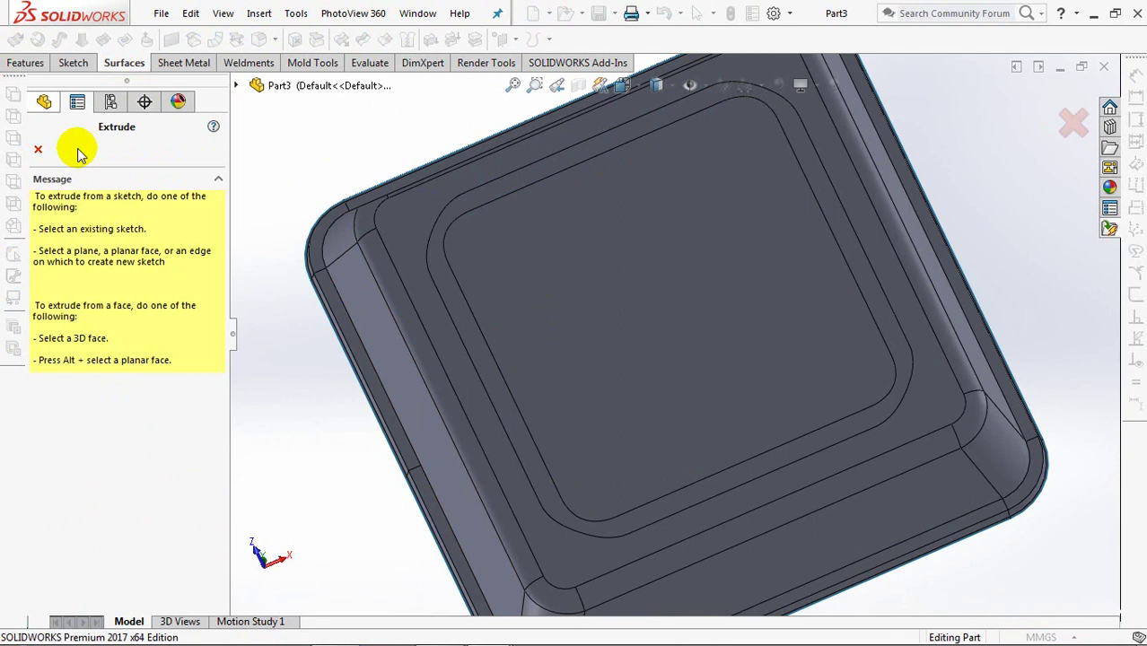
{"action": "left_click", "coordinate": [658, 272]}
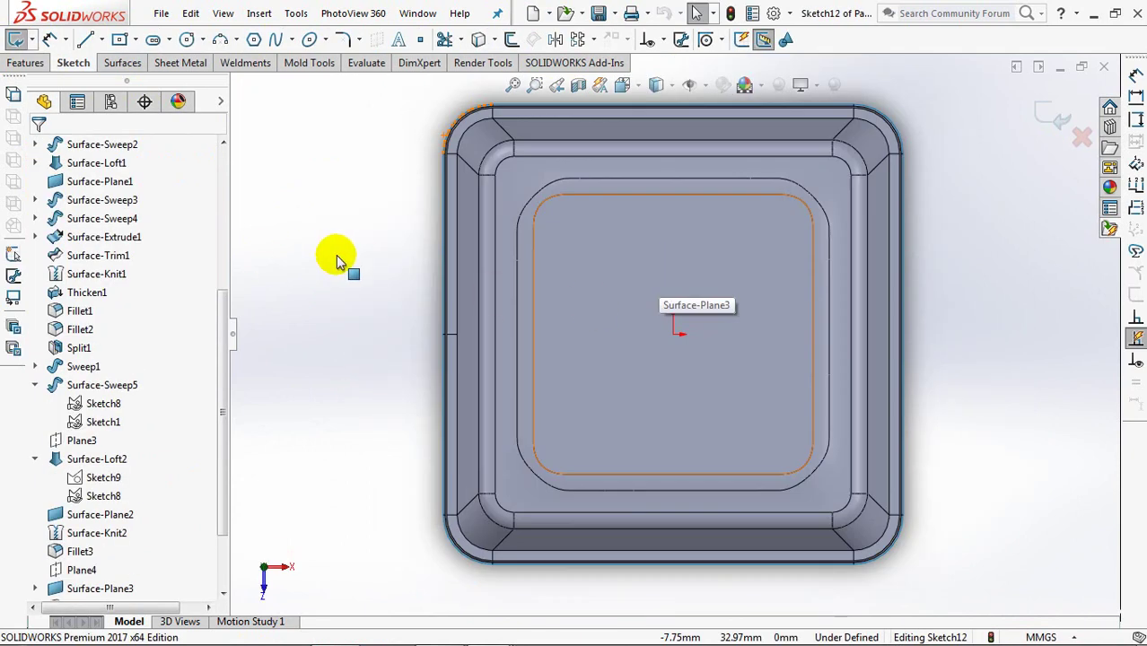
{"action": "key", "text": "ctrl+6"}
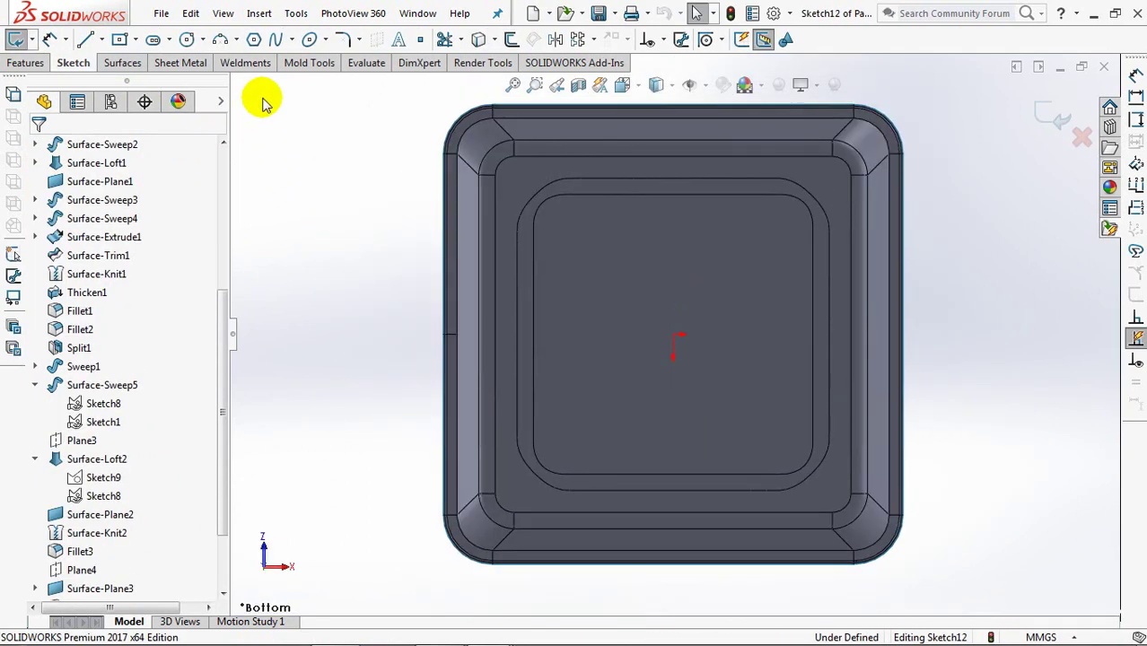
{"action": "left_click", "coordinate": [254, 39]}
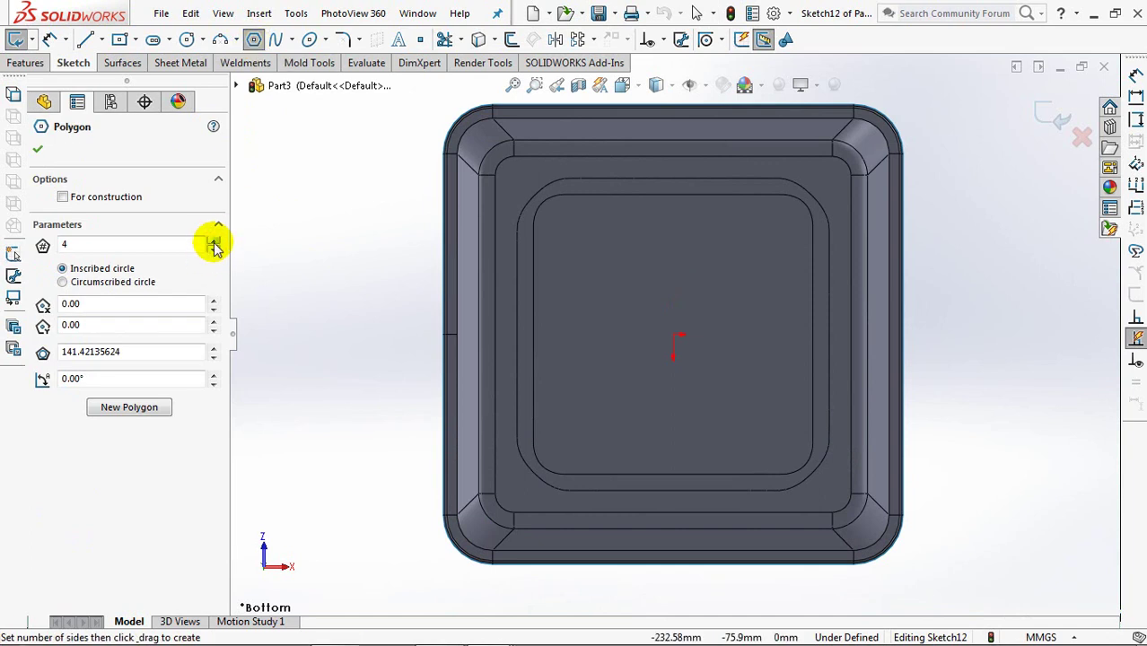
{"action": "left_click_drag", "start_coordinate": [675, 338], "coordinate": [761, 339]}
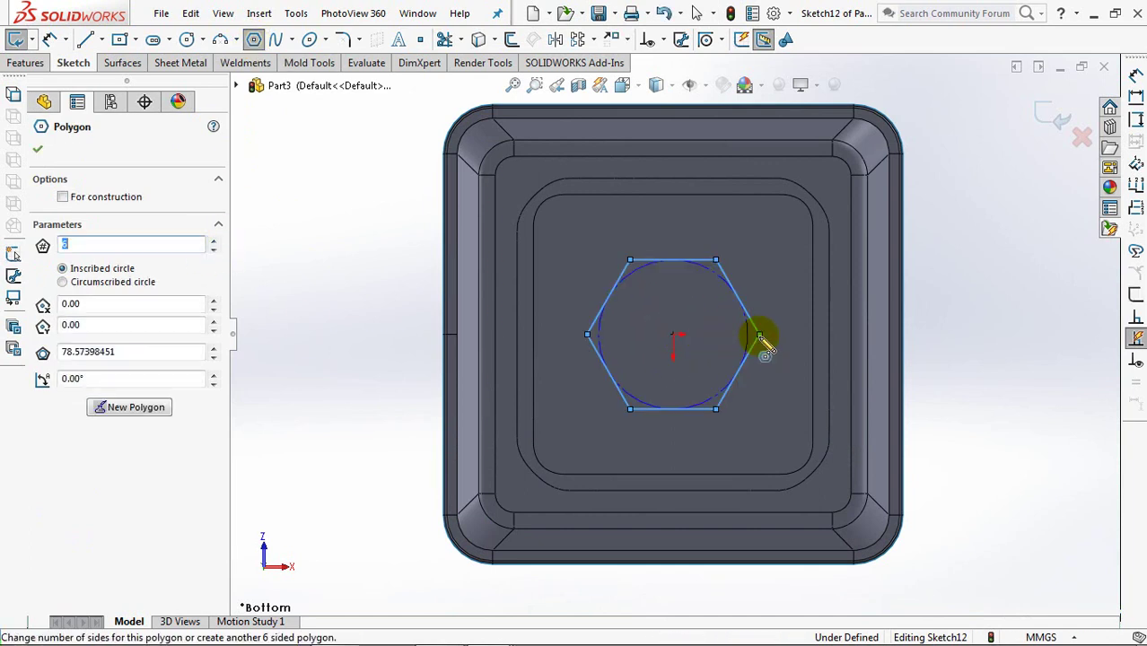
{"action": "left_click_drag", "start_coordinate": [673, 337], "coordinate": [671, 232]}
{"action": "left_click", "coordinate": [70, 200]}
{"action": "left_click", "coordinate": [37, 149]}
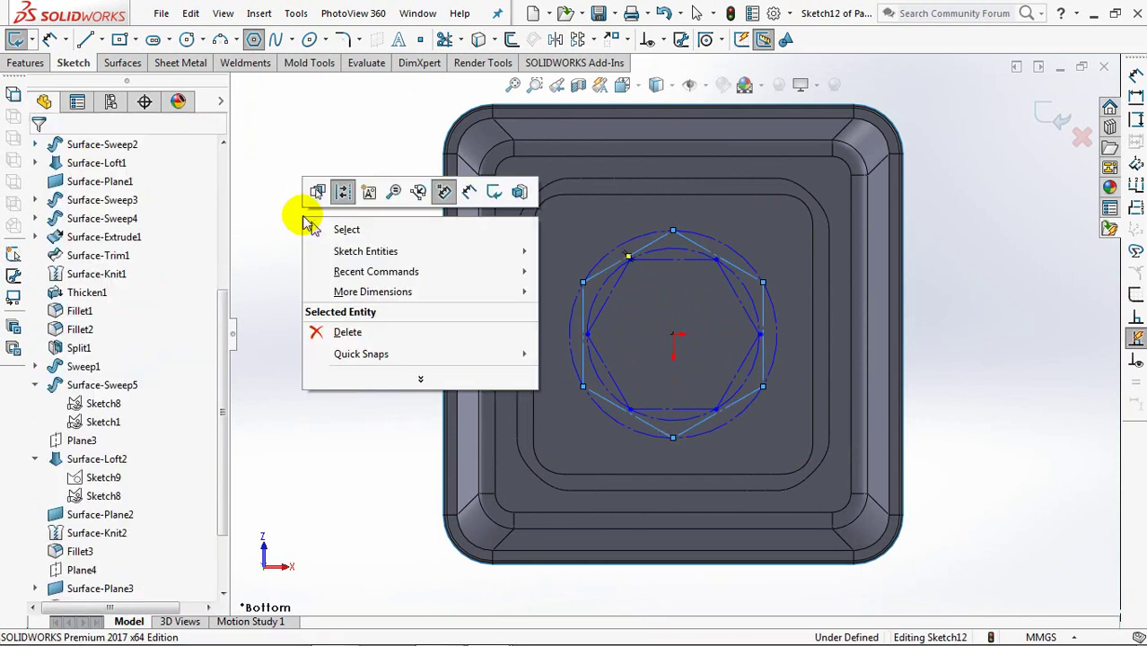
{"action": "right_click", "coordinate": [308, 225]}
{"action": "left_click", "coordinate": [333, 227]}
Make one side of the inner hexagon horizontal and one side of the outer hexagon vertical.
{"action": "left_click", "coordinate": [691, 266]}
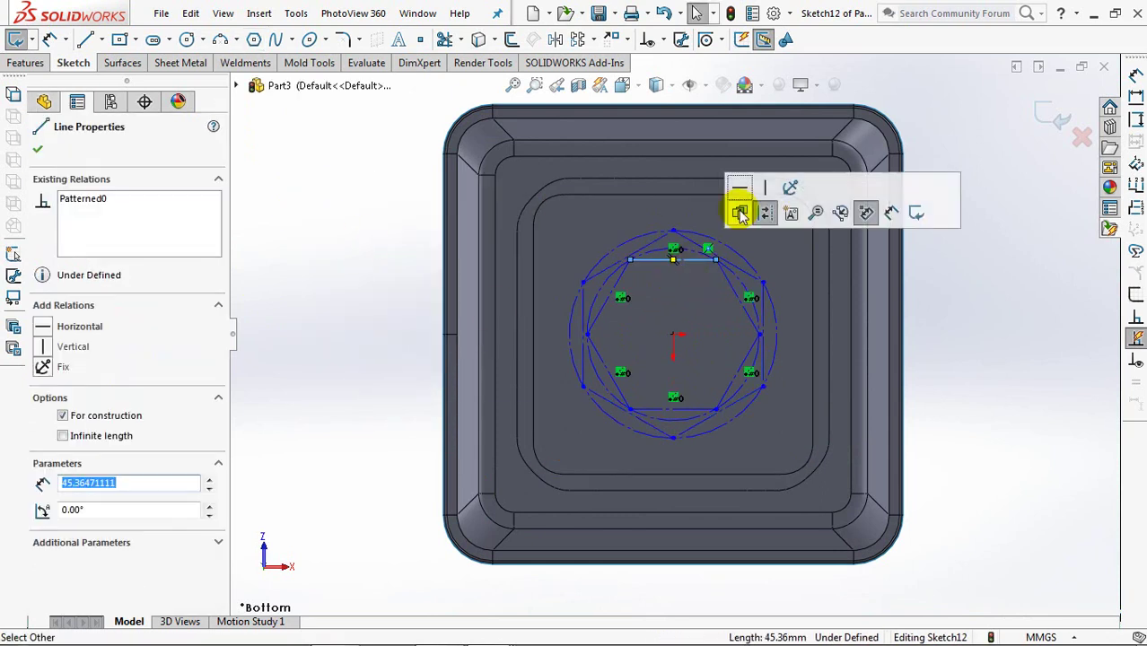
{"action": "left_click", "coordinate": [739, 190]}
{"action": "left_click", "coordinate": [586, 294]}
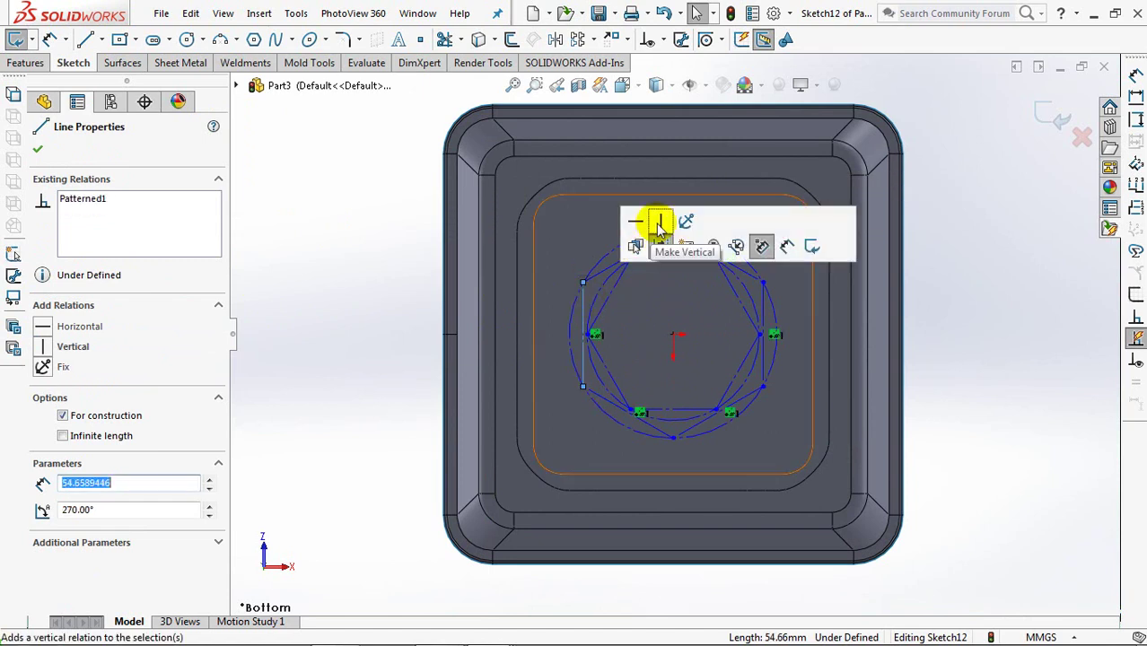
{"action": "left_click", "coordinate": [658, 221]}
{"action": "left_click", "coordinate": [37, 151]}
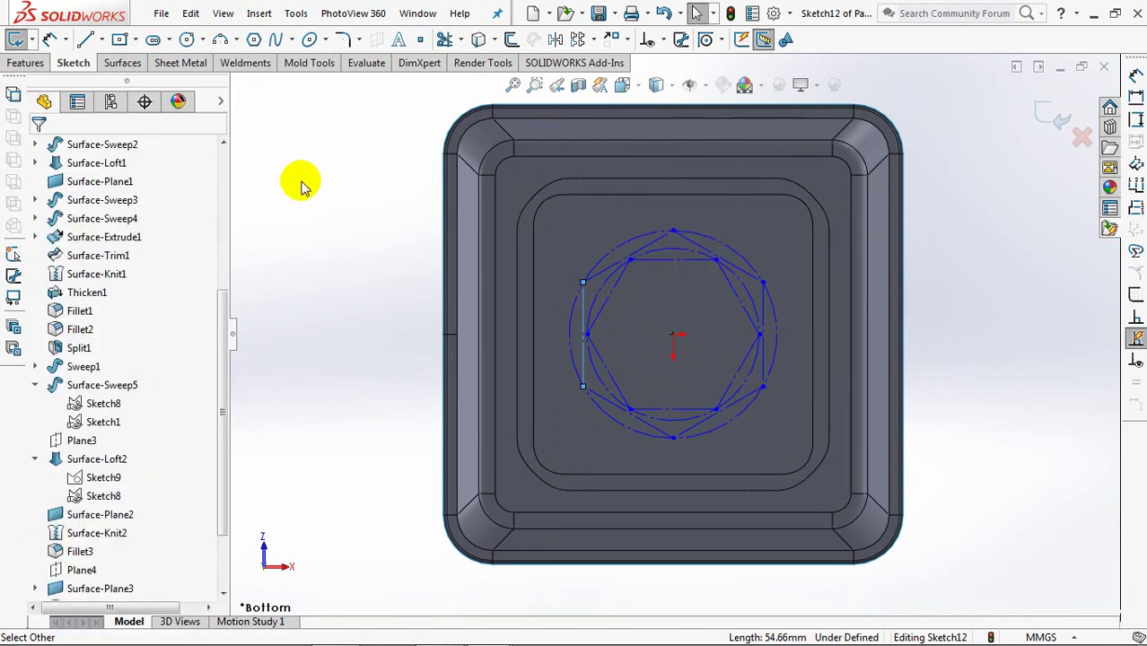
Dimension the inner hexagon's circumscribed circle to a diameter of 79 mm.
{"action": "left_click", "coordinate": [673, 257]}
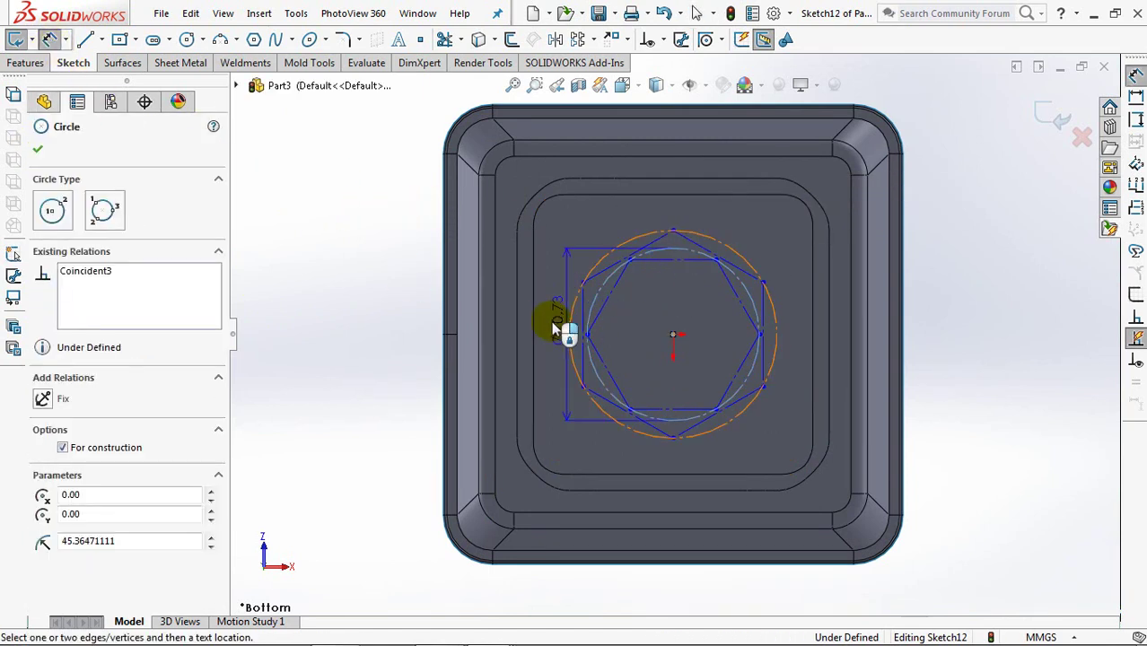
{"action": "left_click", "coordinate": [401, 330]}
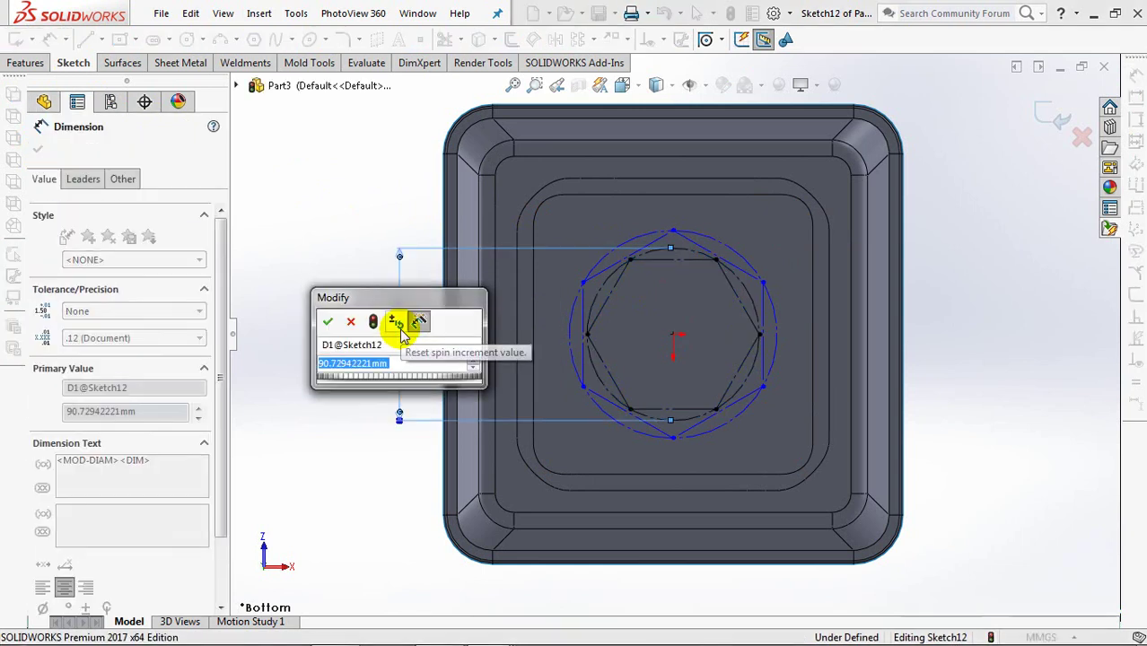
{"action": "type", "text": "79"}
{"action": "left_click", "coordinate": [327, 321]}
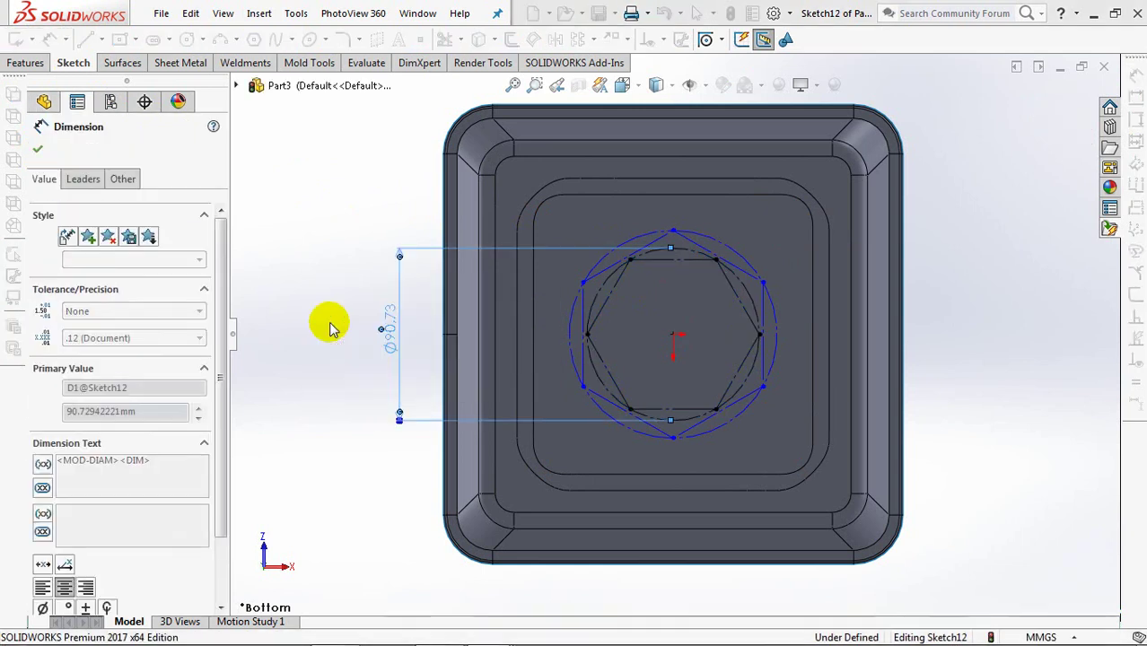
Dimension the outer hexagon's circumscribed circle to a diameter of 88 mm.
{"action": "left_click", "coordinate": [712, 245]}
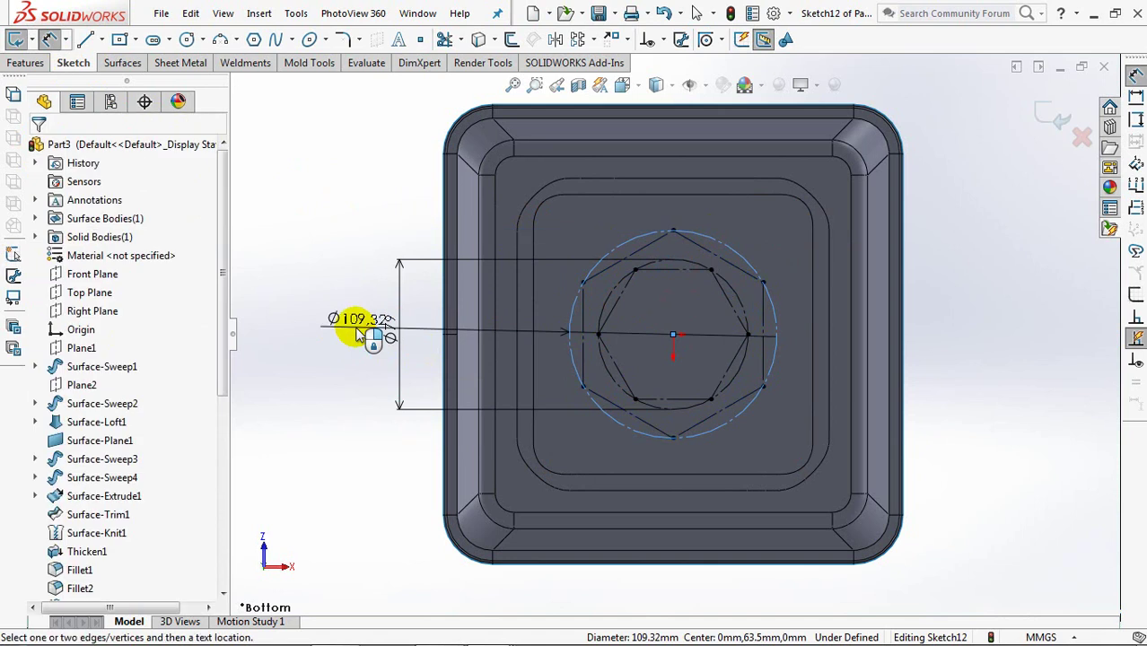
{"action": "left_click", "coordinate": [358, 325]}
{"action": "type", "text": "88"}
{"action": "left_click", "coordinate": [283, 318]}
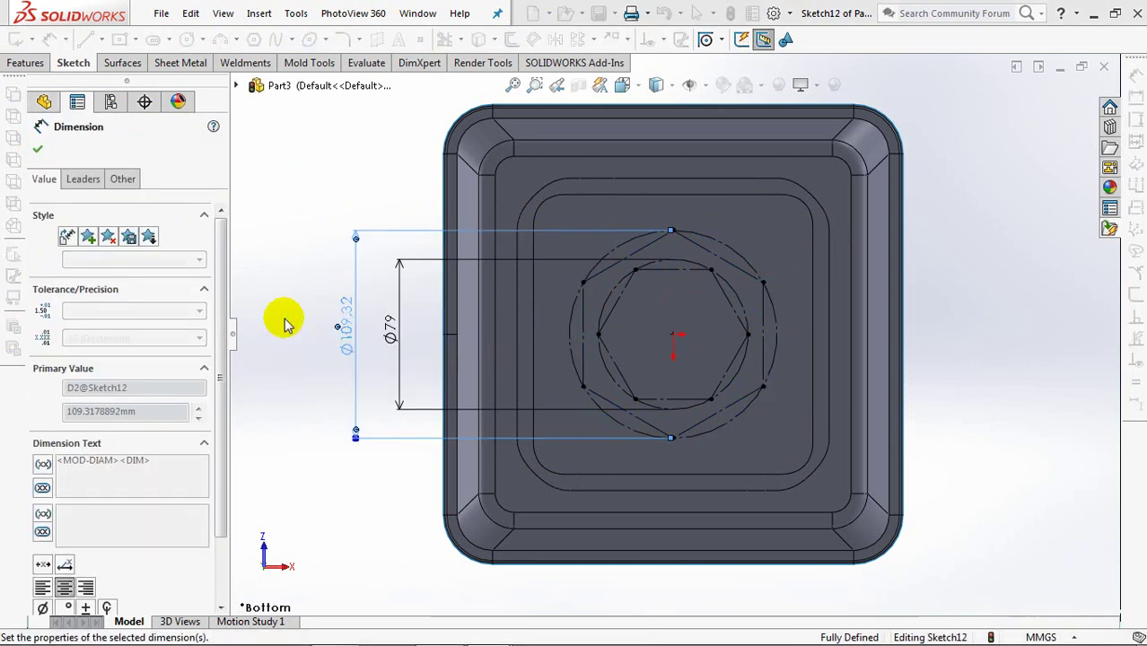
{"action": "left_click", "coordinate": [38, 149]}
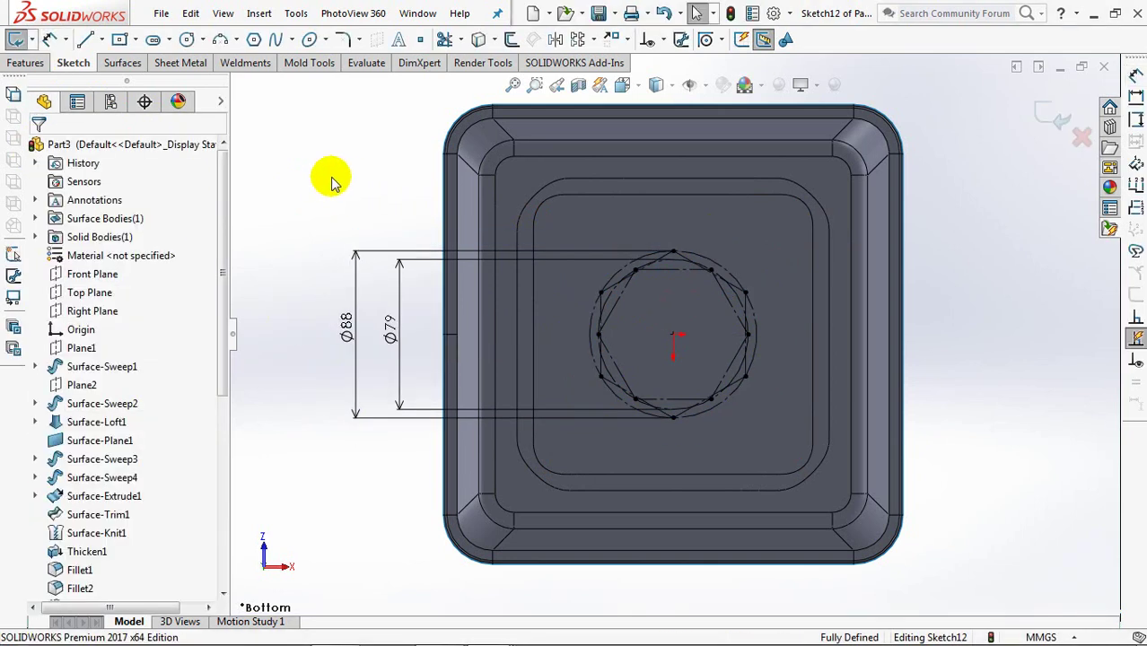
Sketch a three-point arc bulging outward between the two ends of the inner hexagon's upper horizontal side.
{"action": "scroll", "coordinate": [683, 335], "scroll_direction": "down", "scroll_amount": 4}
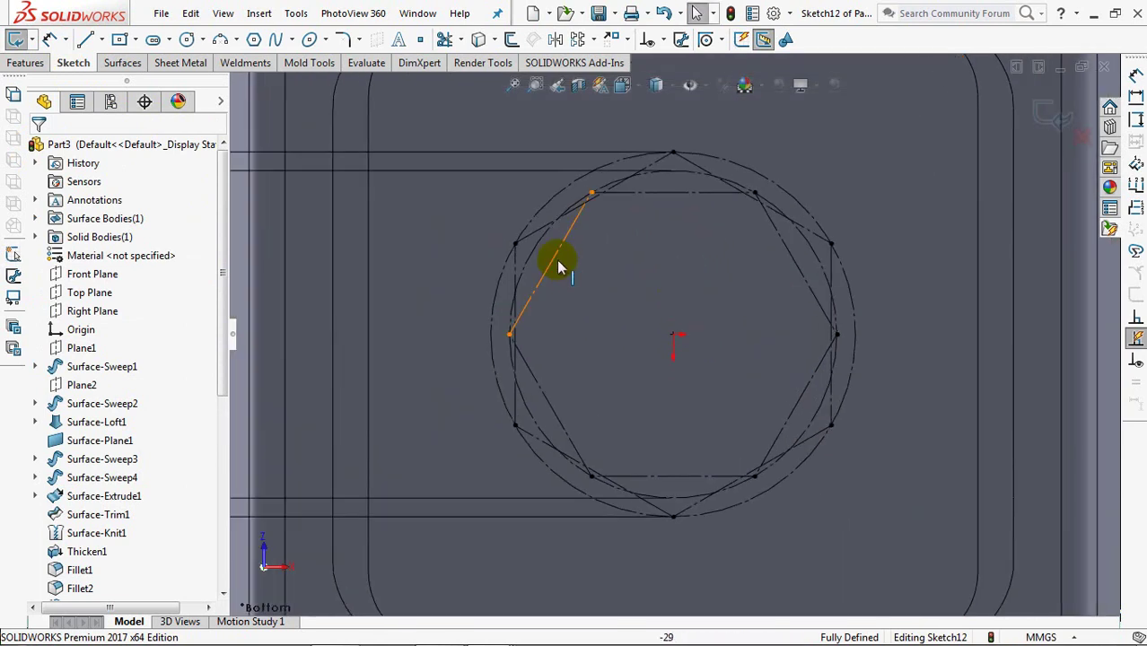
{"action": "left_click", "coordinate": [221, 38]}
{"action": "left_click", "coordinate": [592, 192]}
{"action": "left_click", "coordinate": [754, 192]}
{"action": "left_click", "coordinate": [673, 144]}
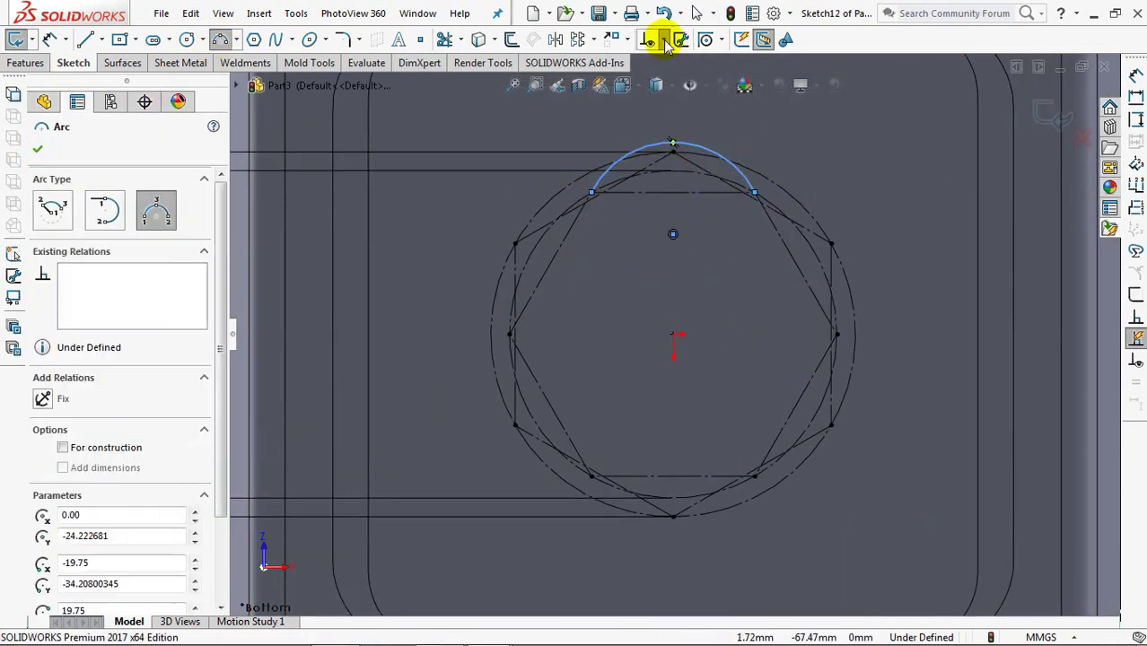
Make the arc coincident with the outer hexagon's top vertex.
{"action": "left_click", "coordinate": [693, 81]}
{"action": "left_click", "coordinate": [673, 150]}
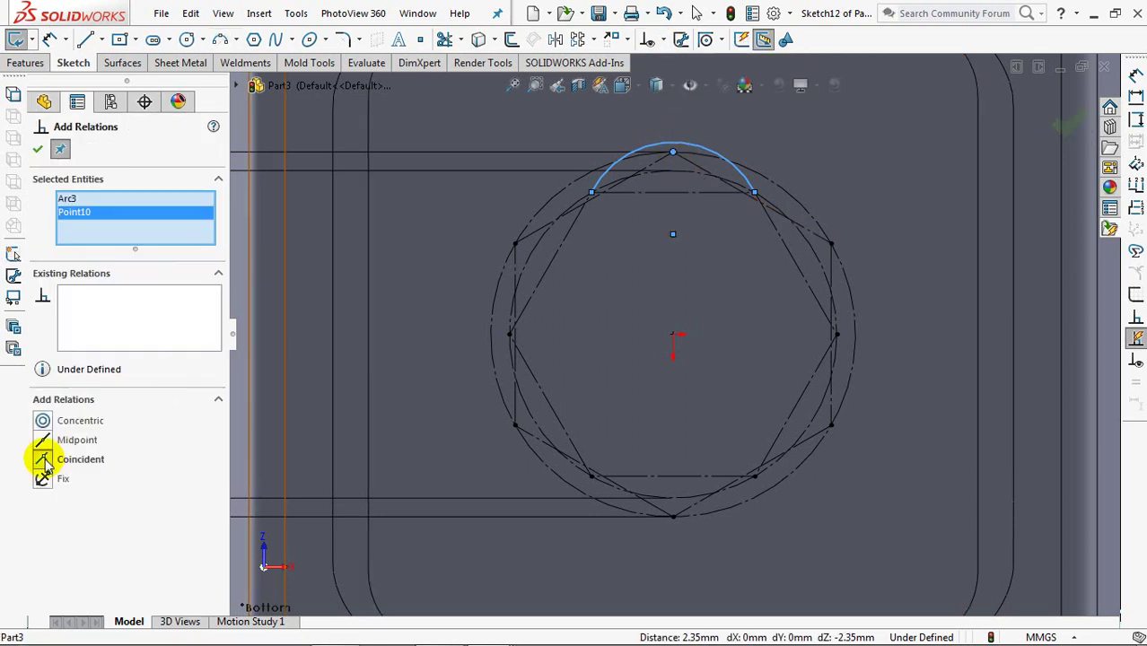
{"action": "left_click", "coordinate": [43, 459]}
{"action": "left_click", "coordinate": [38, 149]}
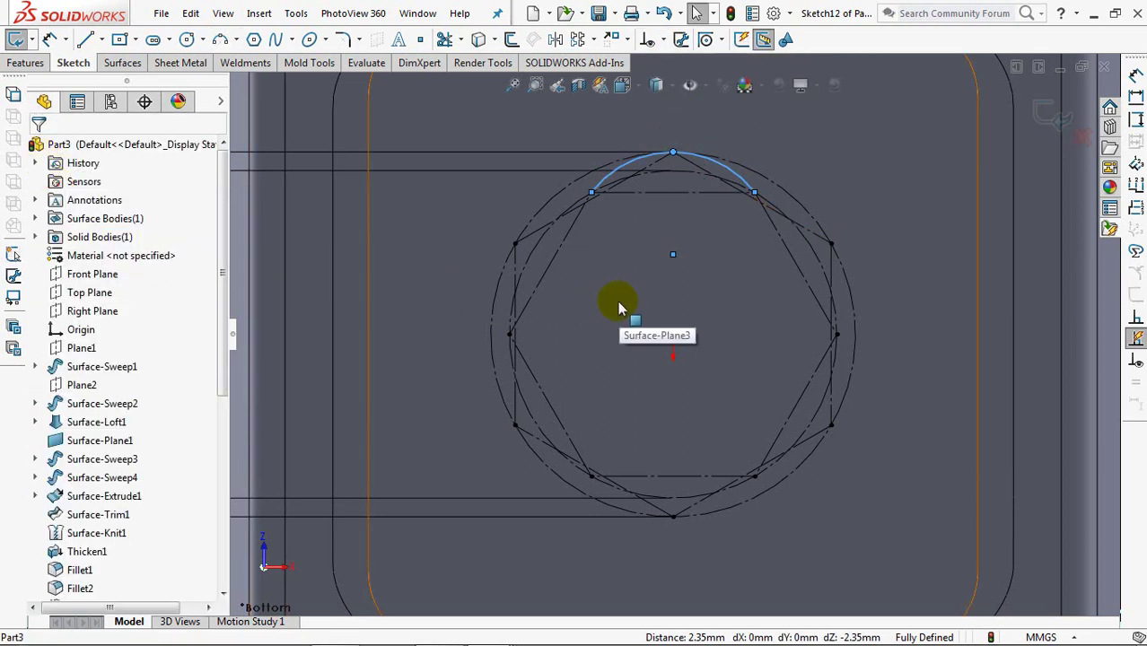
{"action": "key", "text": "Escape"}
Circular-pattern the arc about the sketch origin with 6 equally spaced instances over 360 degrees.
{"action": "left_click", "coordinate": [593, 39]}
{"action": "left_click", "coordinate": [619, 80]}
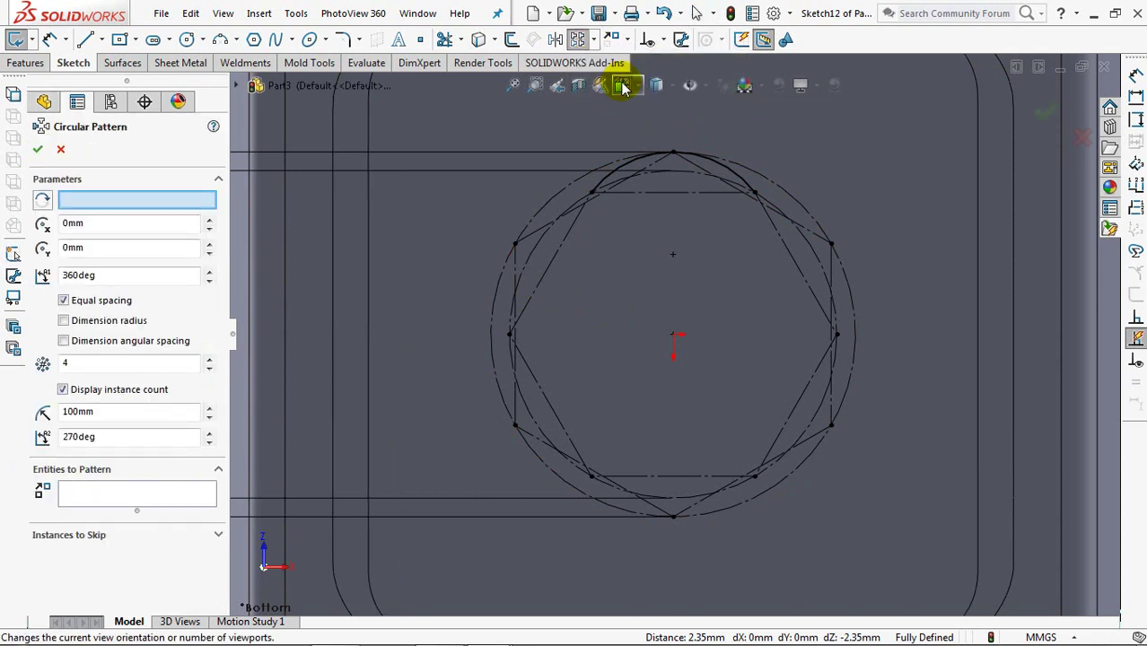
{"action": "left_click", "coordinate": [674, 339]}
{"action": "left_click", "coordinate": [154, 497]}
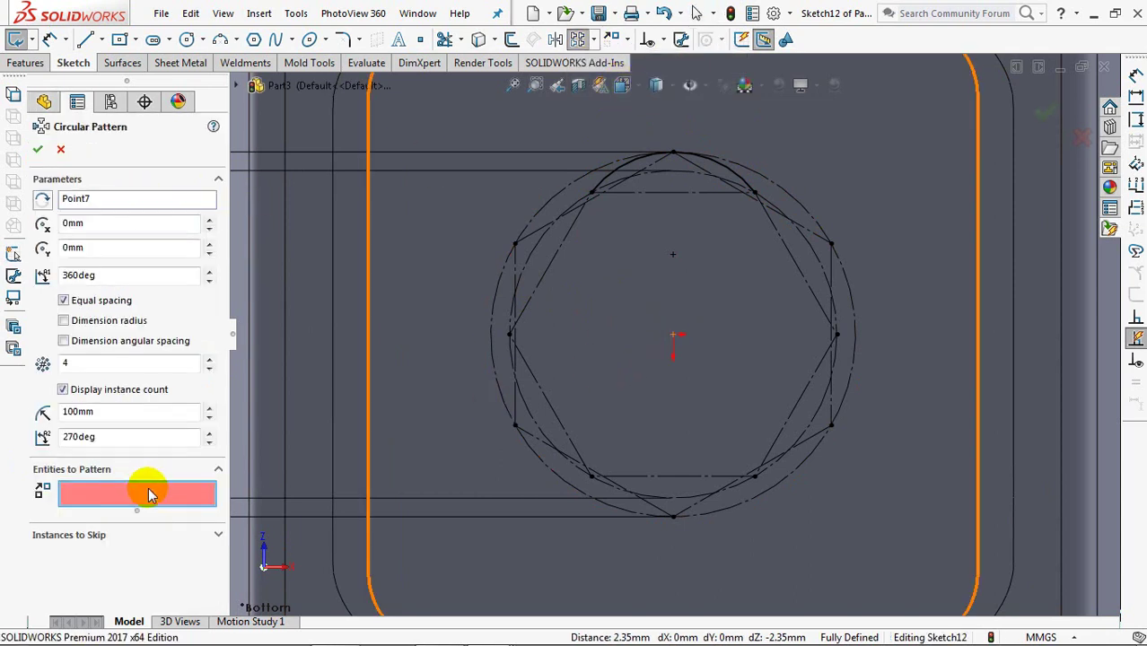
{"action": "left_click", "coordinate": [628, 167]}
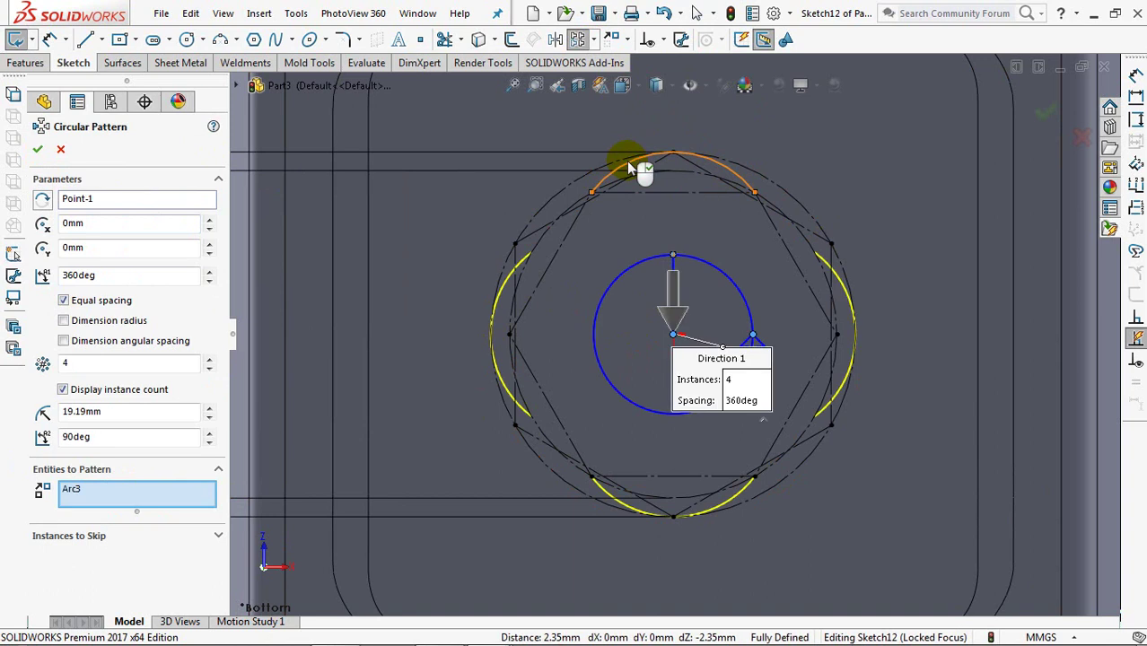
{"action": "left_click", "coordinate": [209, 358]}
{"action": "left_click", "coordinate": [37, 153]}
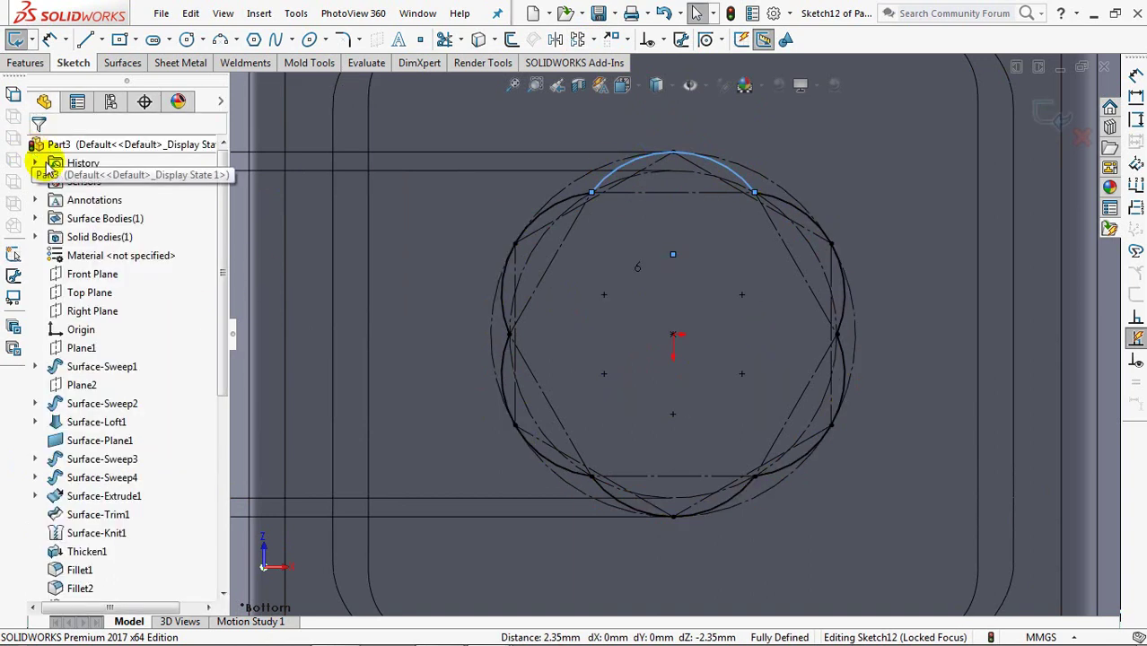
Finish the sketch and extrude the six-lobed profile as a surface 15 mm in the reversed direction, with 10 degree draft and a capped end.
{"action": "scroll", "coordinate": [509, 296], "scroll_direction": "up", "scroll_amount": 5}
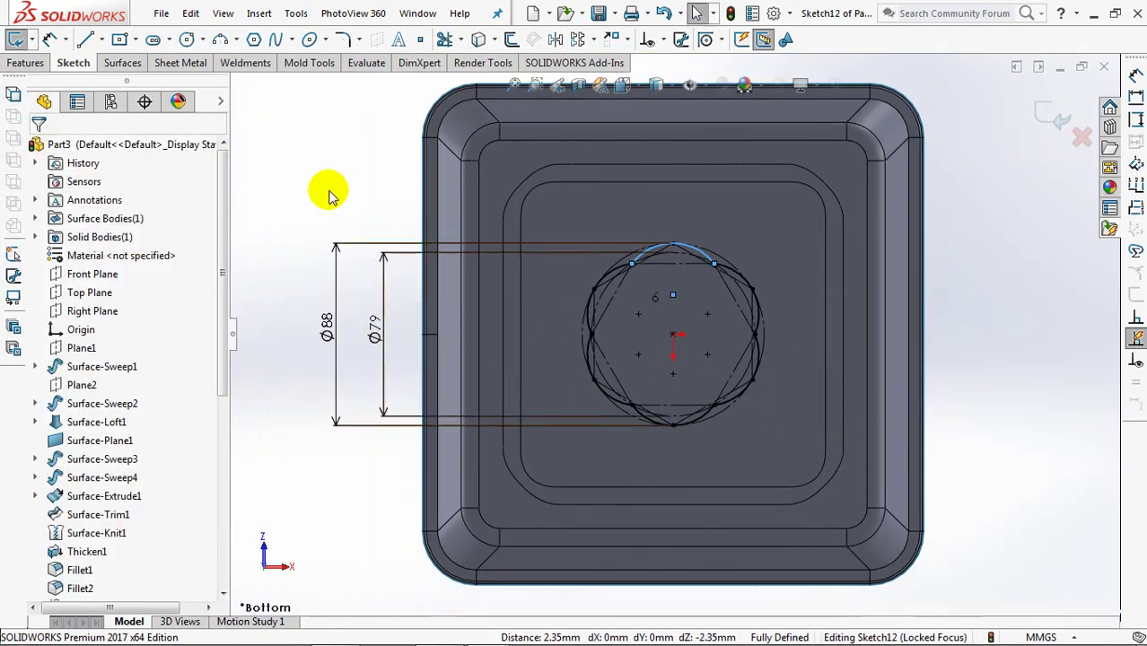
{"action": "middle_click_drag", "start_coordinate": [530, 360], "coordinate": [732, 273]}
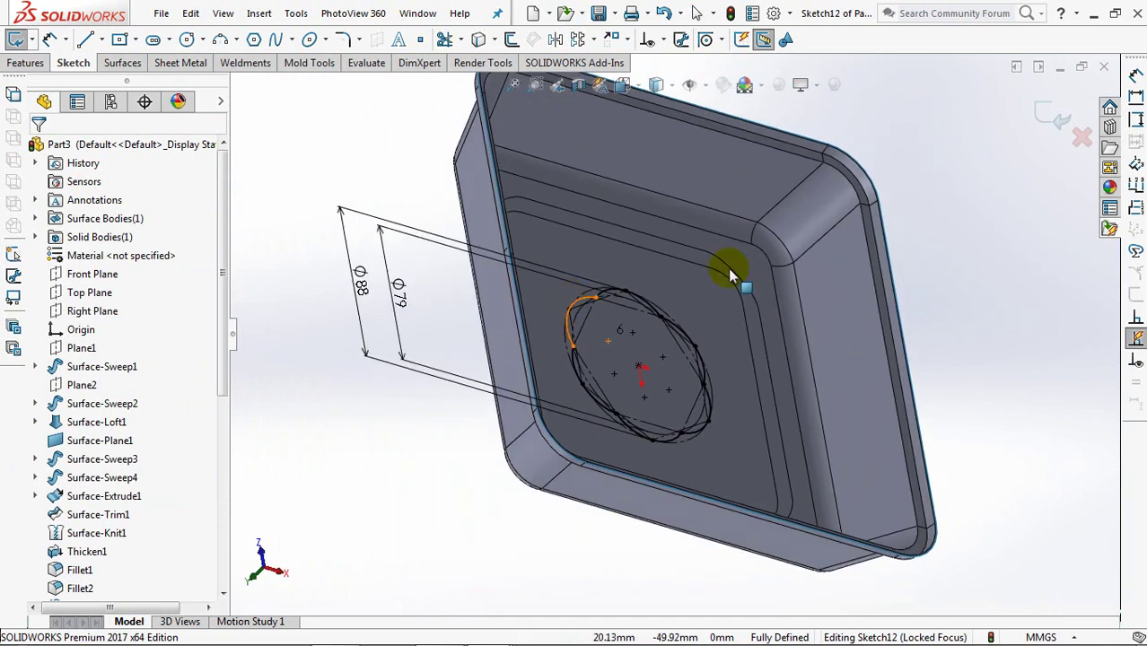
{"action": "left_click", "coordinate": [1052, 112]}
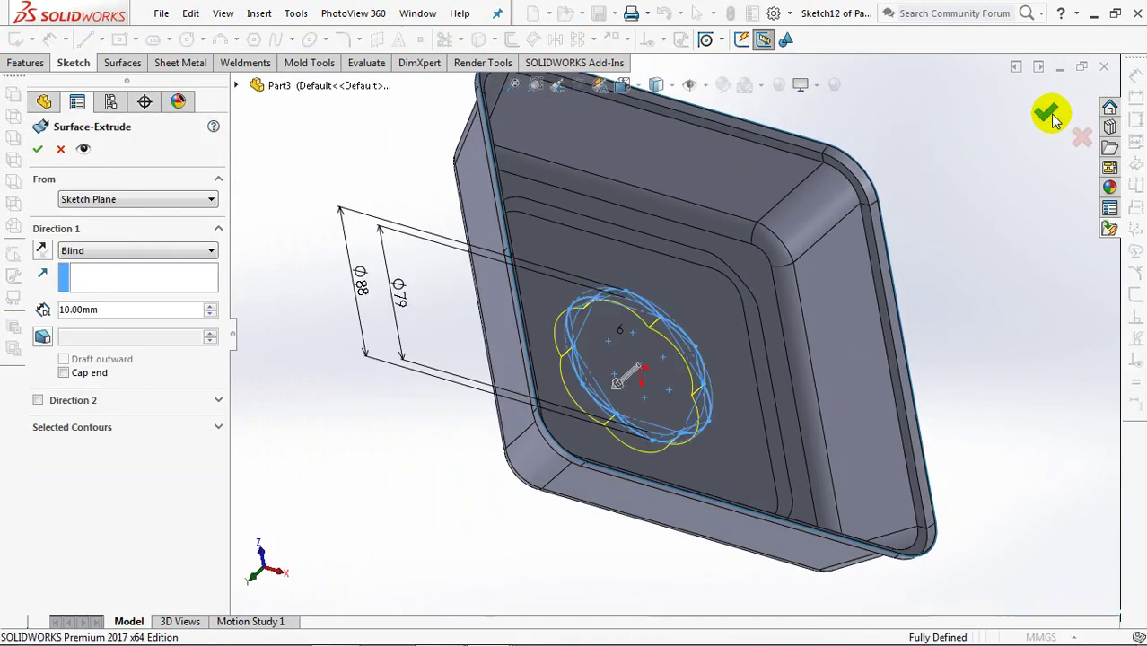
{"action": "left_click", "coordinate": [41, 251]}
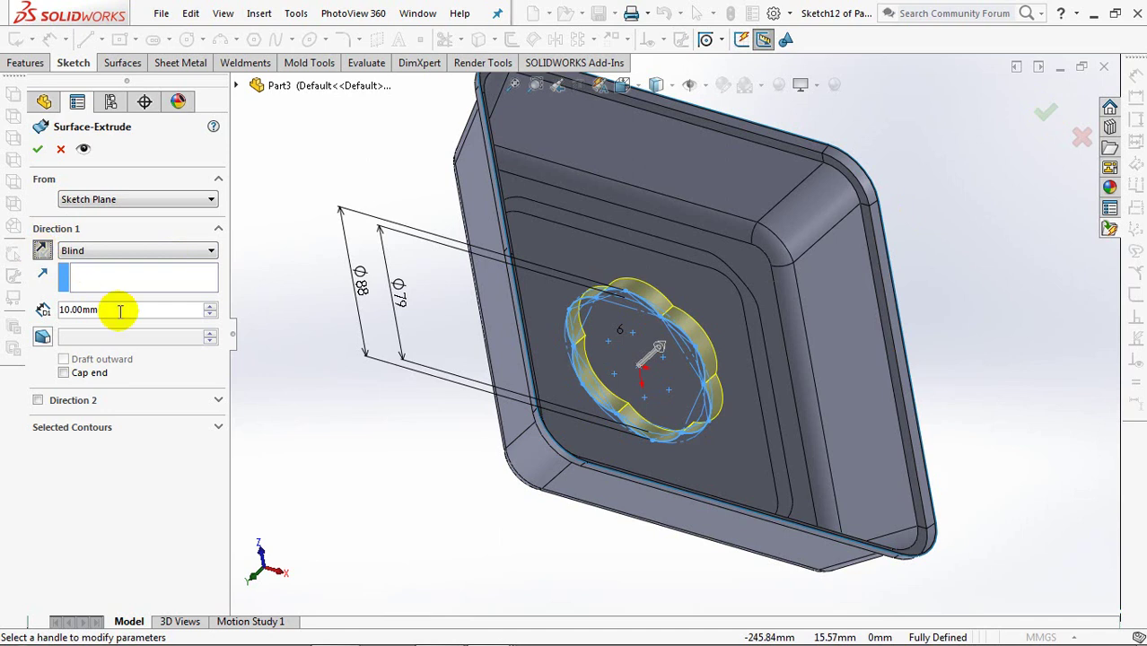
{"action": "type", "text": "15"}
{"action": "key", "text": "Return"}
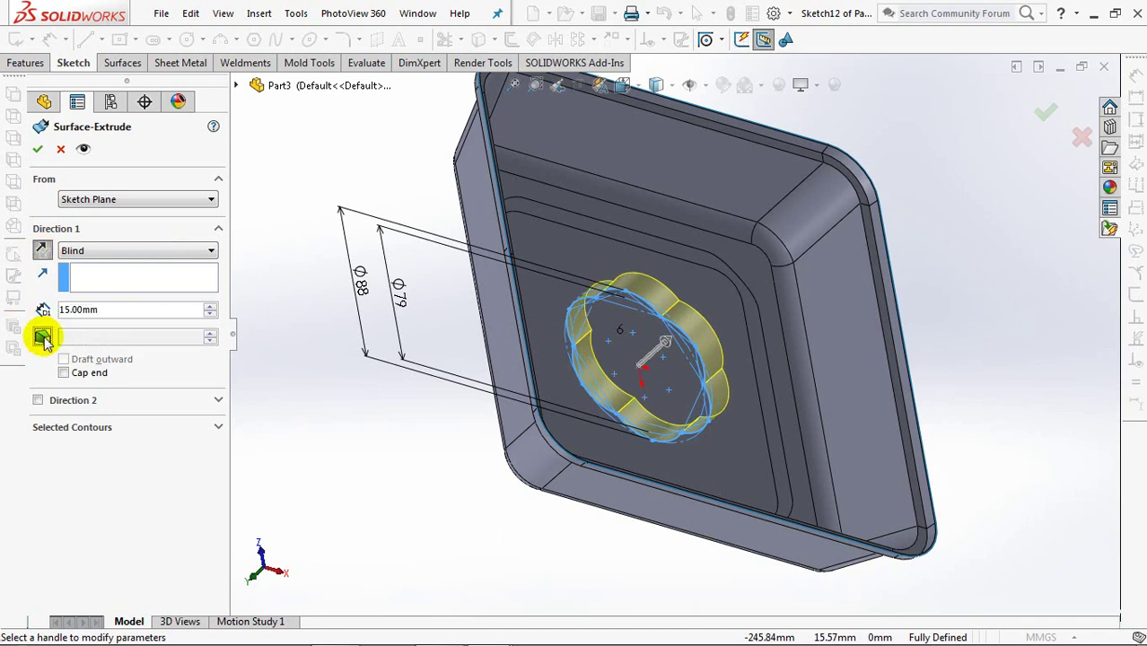
{"action": "type", "text": "10"}
{"action": "key", "text": "Return"}
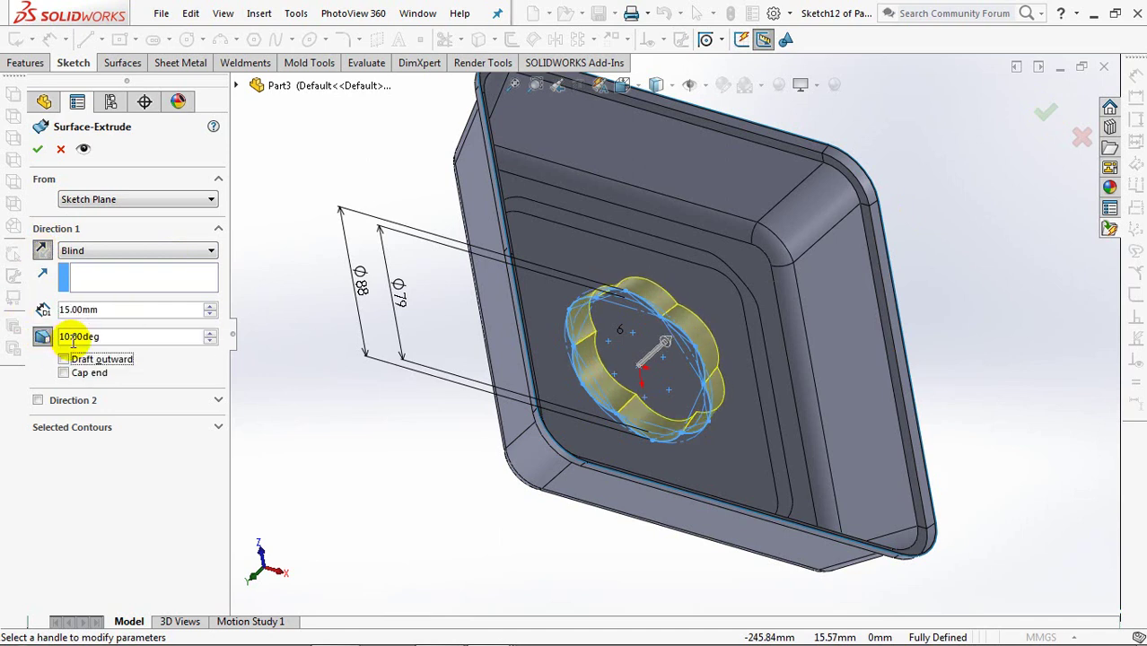
{"action": "left_click", "coordinate": [64, 373]}
{"action": "middle_click_drag", "start_coordinate": [386, 417], "coordinate": [354, 462]}
{"action": "left_click", "coordinate": [36, 152]}
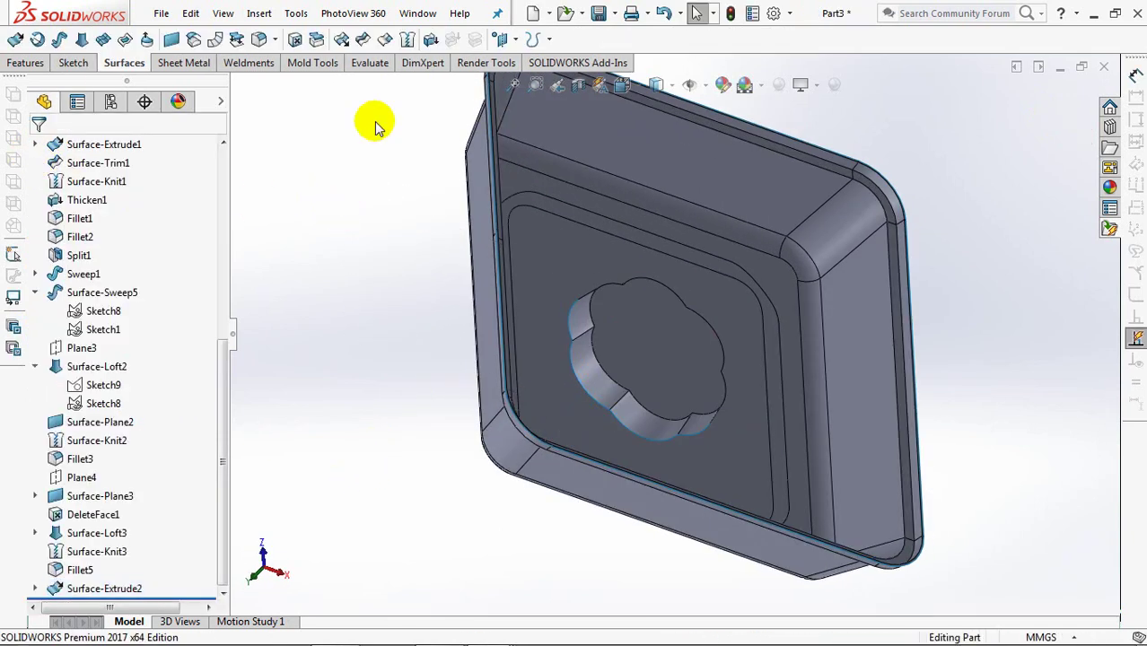
Trim the raised panel with a standard trim, using the six-lobed extruded surface as tool and removing the panel area inside it.
{"action": "left_click", "coordinate": [362, 39]}
{"action": "left_click", "coordinate": [64, 196]}
{"action": "left_click", "coordinate": [689, 345]}
{"action": "middle_click_drag", "start_coordinate": [650, 353], "coordinate": [767, 115]}
{"action": "left_click", "coordinate": [103, 357]}
{"action": "left_click", "coordinate": [655, 341]}
{"action": "left_click", "coordinate": [653, 342]}
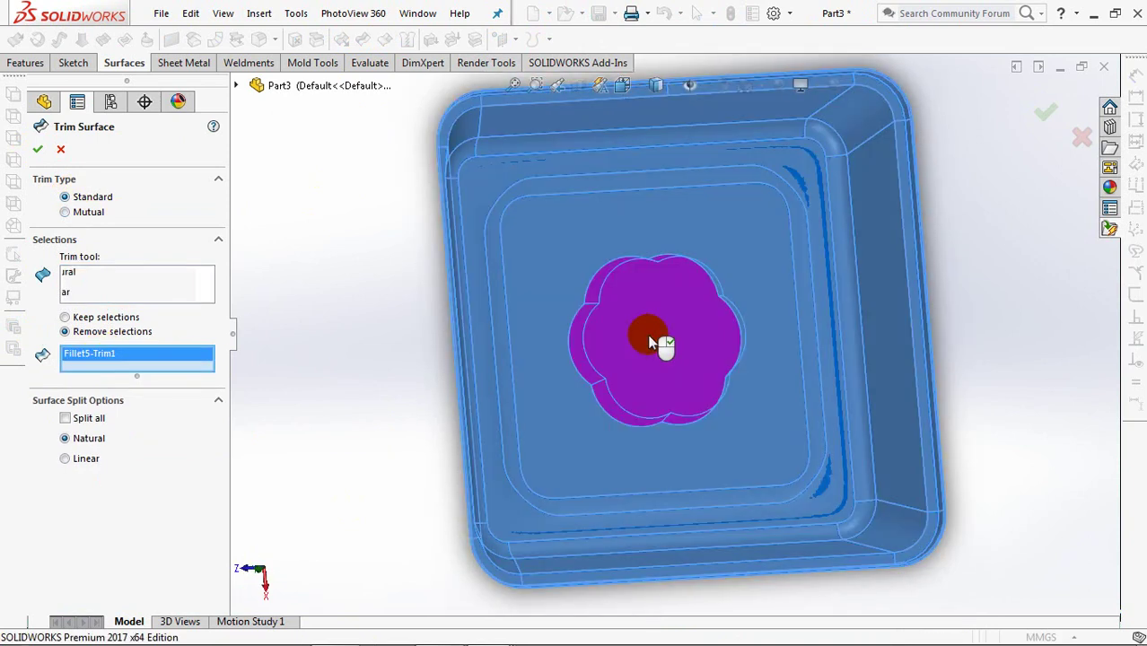
{"action": "left_click", "coordinate": [38, 151]}
Knit the trimmed lid surface and the six-lobed recess surface together.
{"action": "middle_click_drag", "start_coordinate": [370, 417], "coordinate": [395, 251]}
{"action": "left_click", "coordinate": [407, 39]}
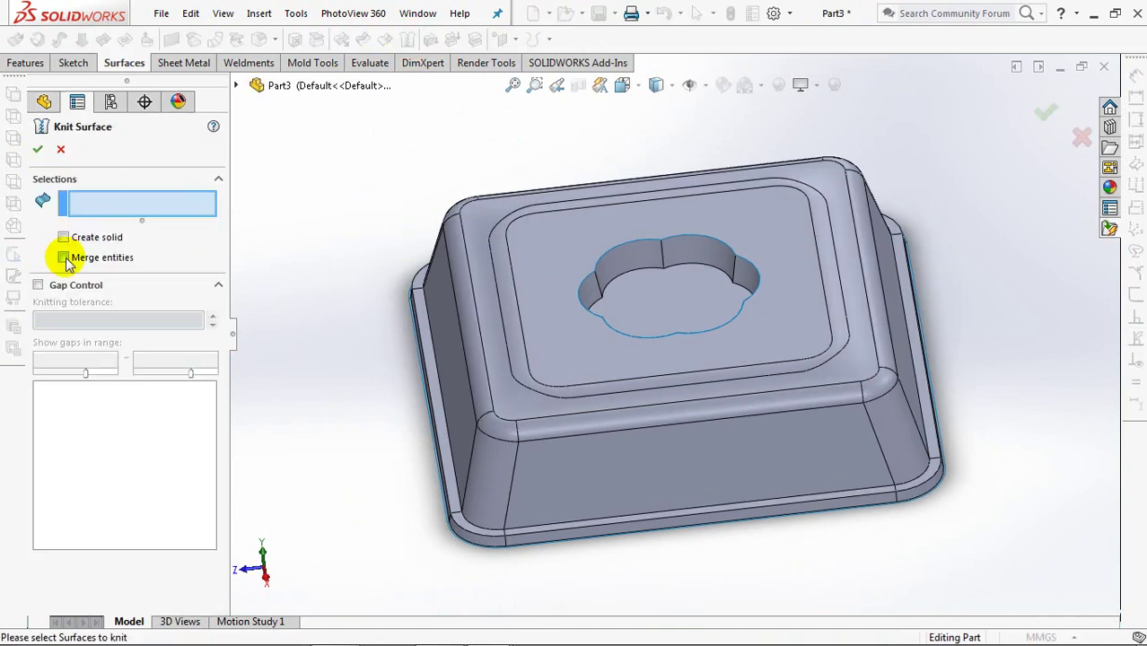
{"action": "left_click", "coordinate": [561, 346]}
{"action": "left_click", "coordinate": [624, 298]}
{"action": "middle_click_drag", "start_coordinate": [617, 256], "coordinate": [332, 287]}
{"action": "left_click", "coordinate": [39, 150]}
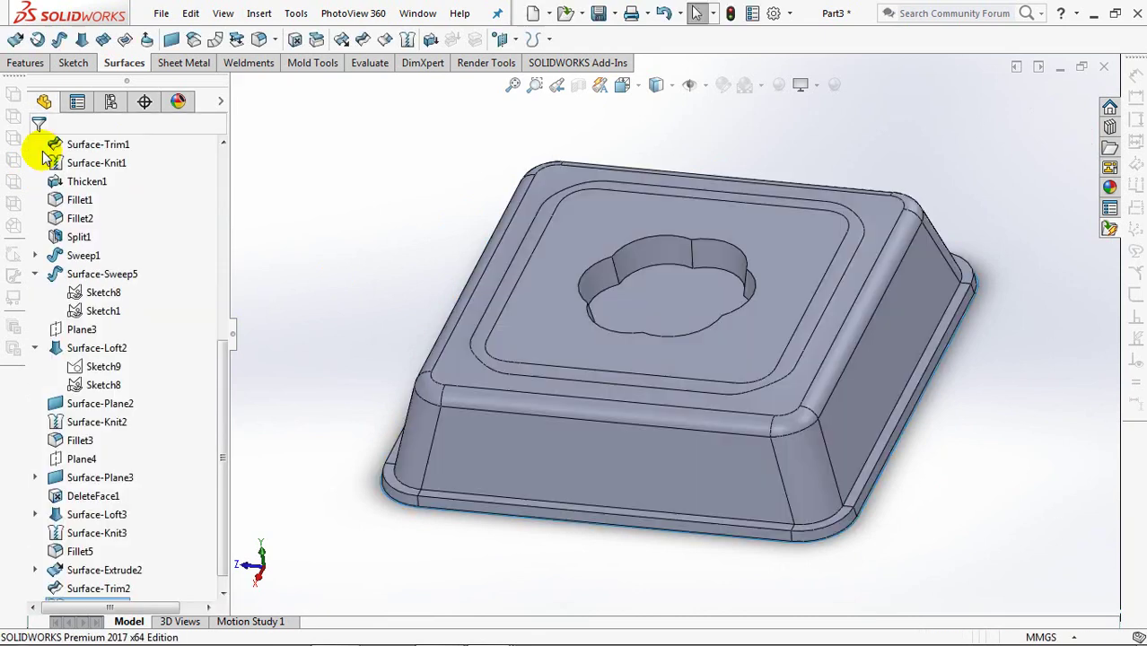
Fillet the six edges between the lobes on the recess wall with a 2 mm symmetric radius.
{"action": "left_click", "coordinate": [260, 39]}
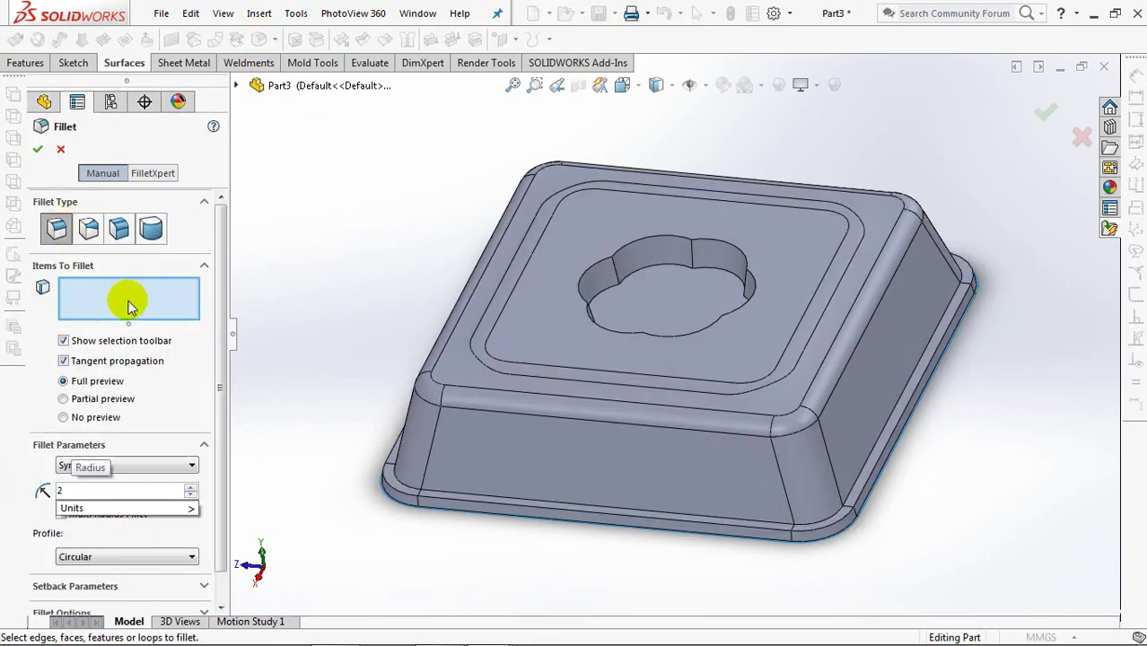
{"action": "left_click", "coordinate": [615, 273]}
{"action": "left_click", "coordinate": [666, 226]}
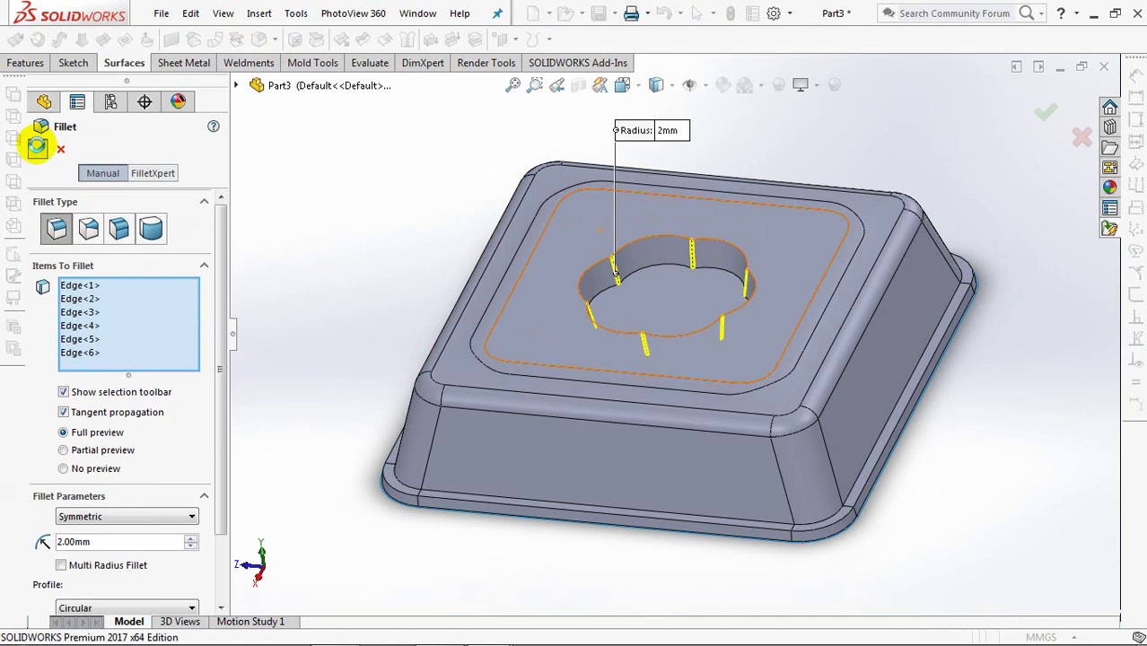
{"action": "left_click", "coordinate": [36, 147]}
Fillet the edges around the recess floor face with a 6 mm radius.
{"action": "left_click", "coordinate": [260, 40]}
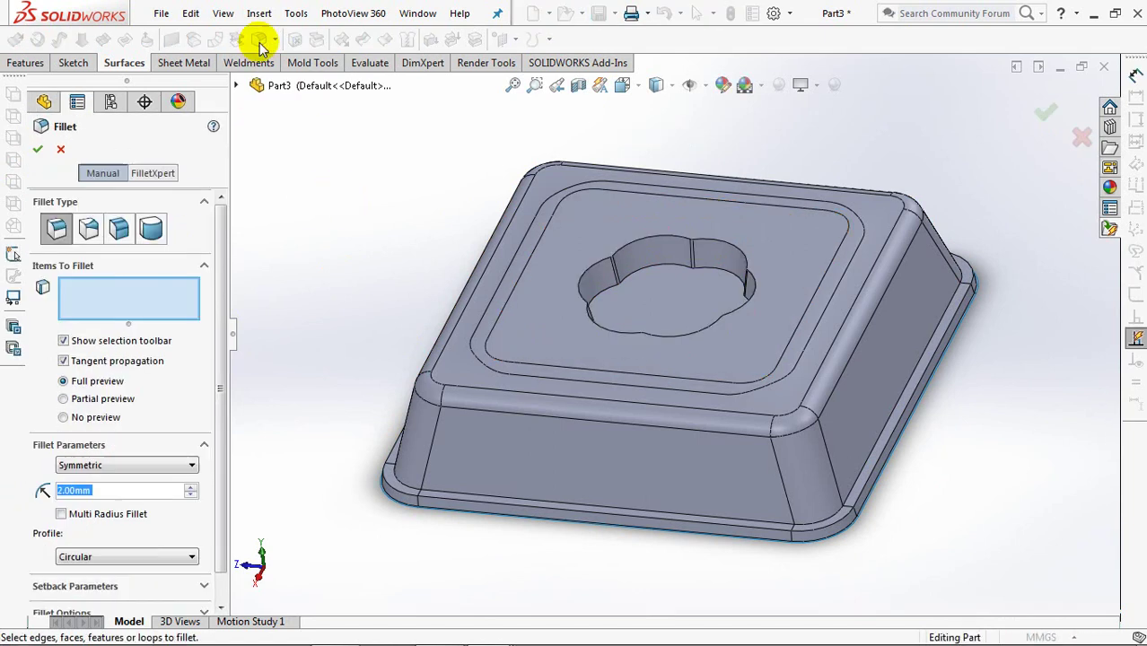
{"action": "double_click", "coordinate": [115, 488]}
{"action": "type", "text": "6"}
{"action": "left_click", "coordinate": [124, 306]}
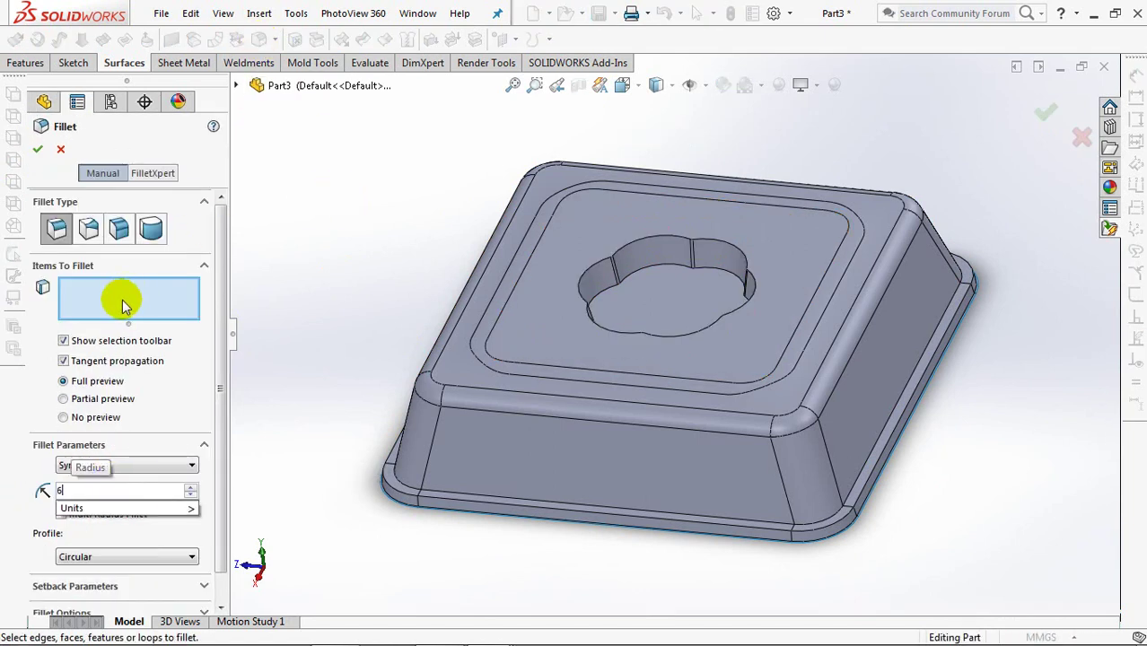
{"action": "left_click", "coordinate": [647, 295]}
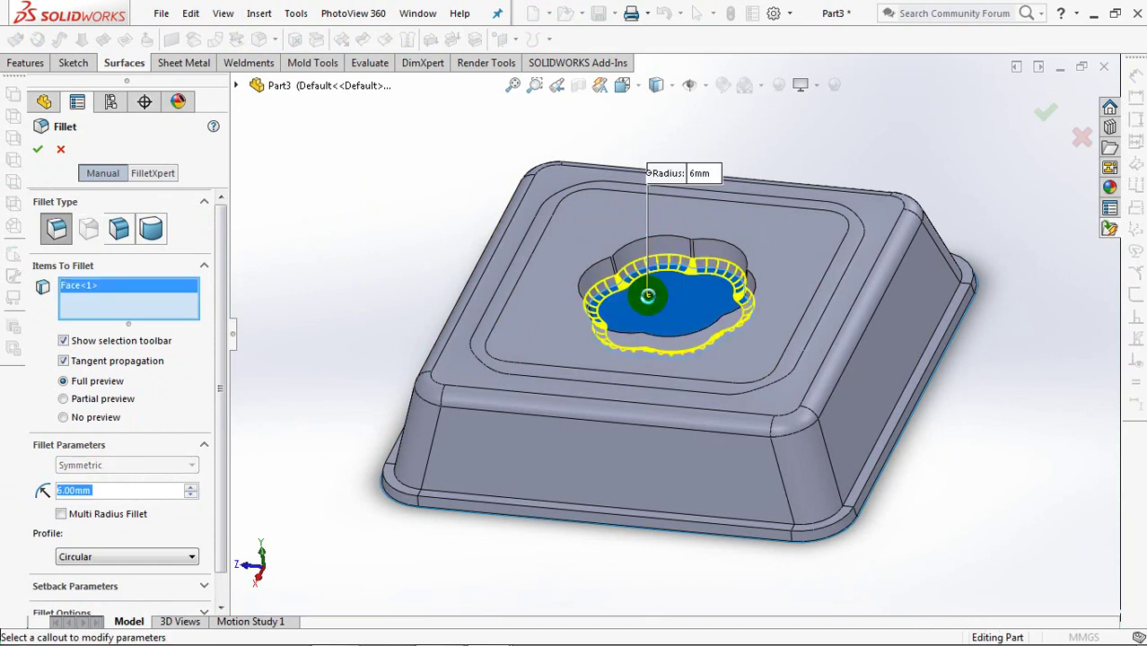
{"action": "key", "text": "Escape"}
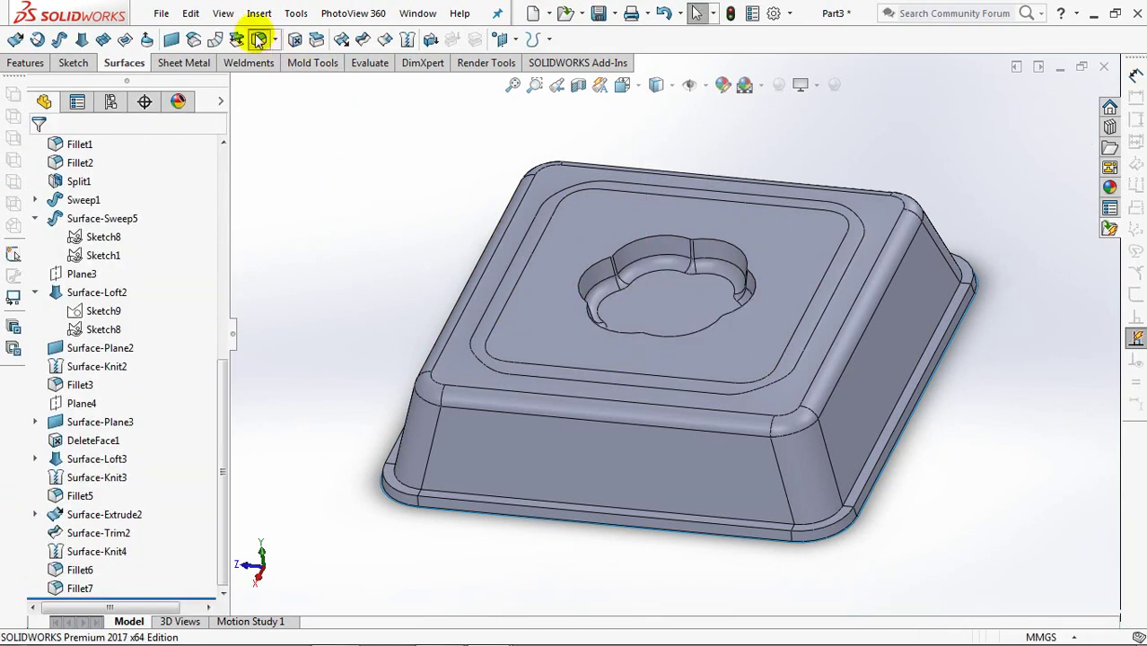
Fillet the upper rim of the recess with a 5 mm symmetric radius.
{"action": "left_click", "coordinate": [260, 40]}
{"action": "type", "text": "5"}
{"action": "left_click", "coordinate": [124, 299]}
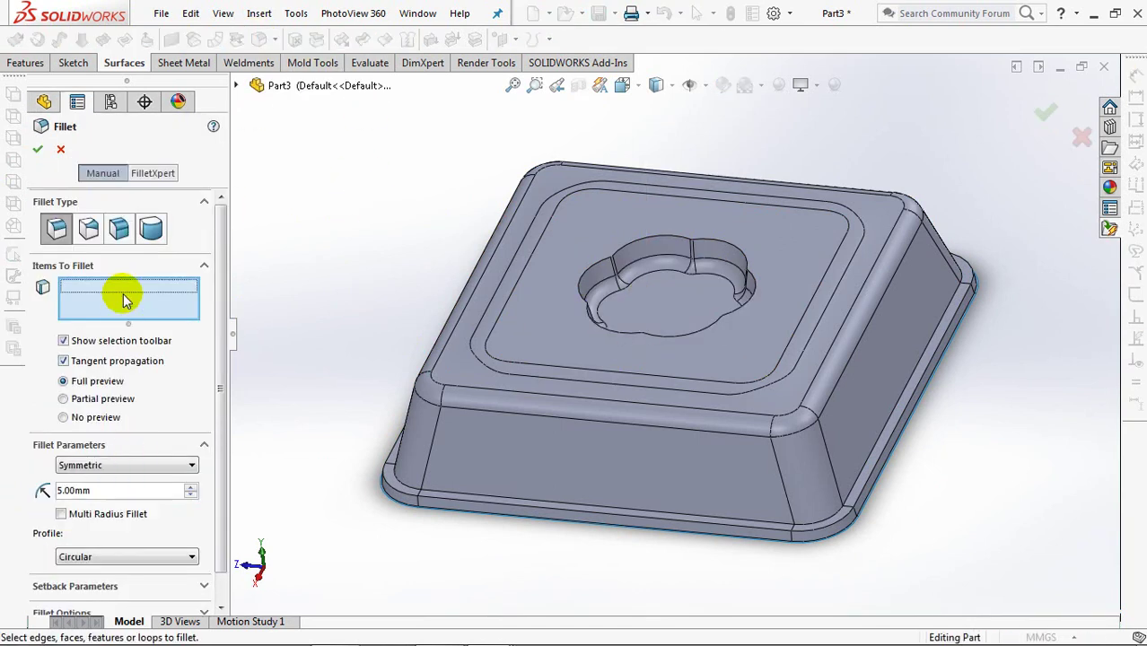
{"action": "left_click", "coordinate": [626, 250]}
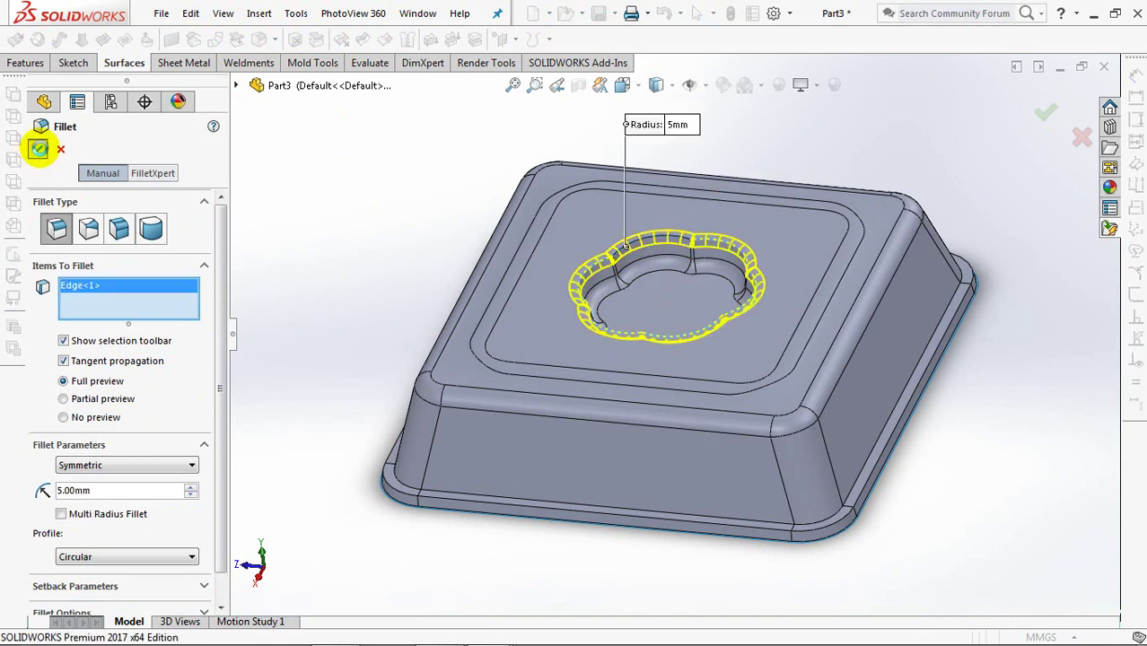
{"action": "left_click", "coordinate": [40, 152]}
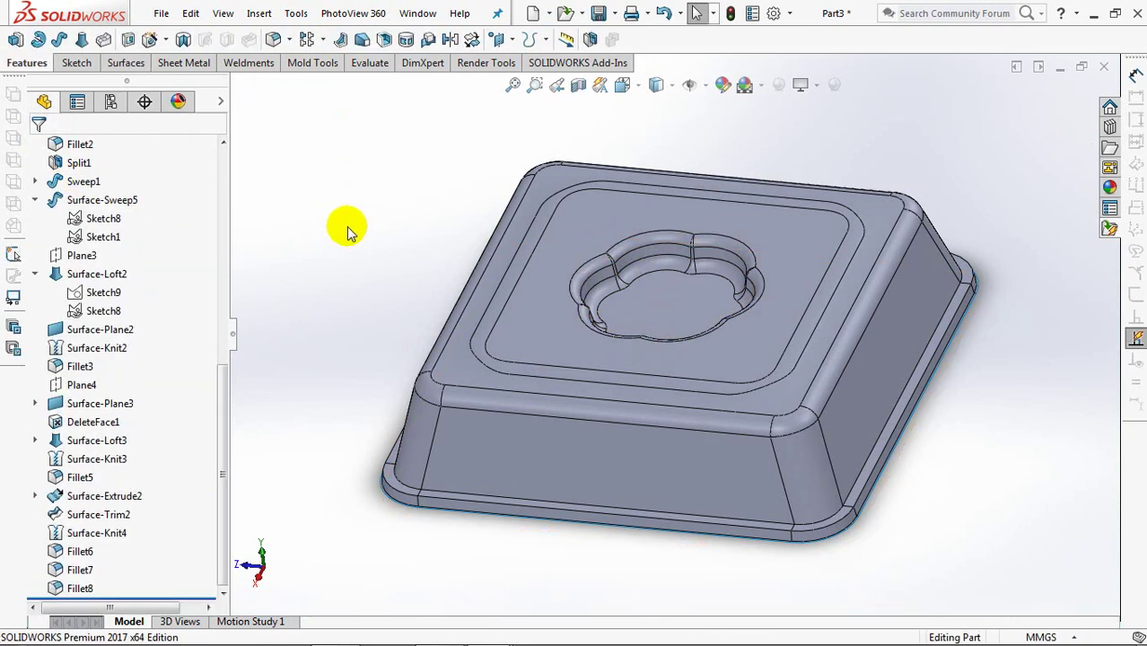
Start a sketch on the Front Plane and show the lid in wireframe from the front, focused on the recess.
{"action": "left_click_drag", "start_coordinate": [226, 406], "coordinate": [231, 179]}
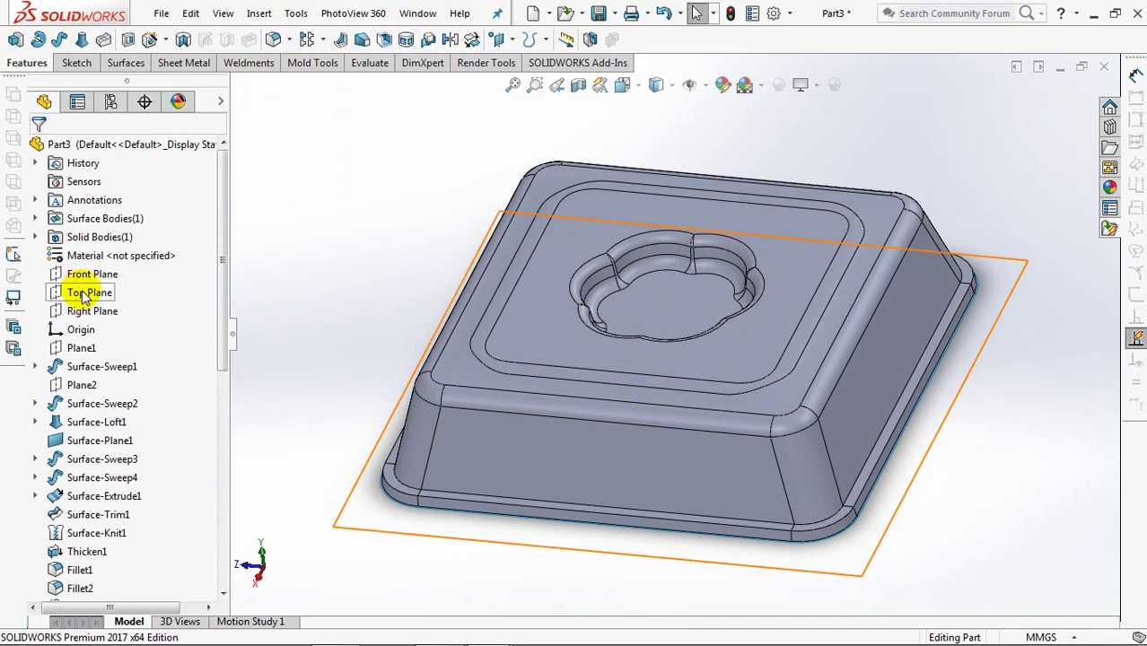
{"action": "key", "text": "ctrl+7"}
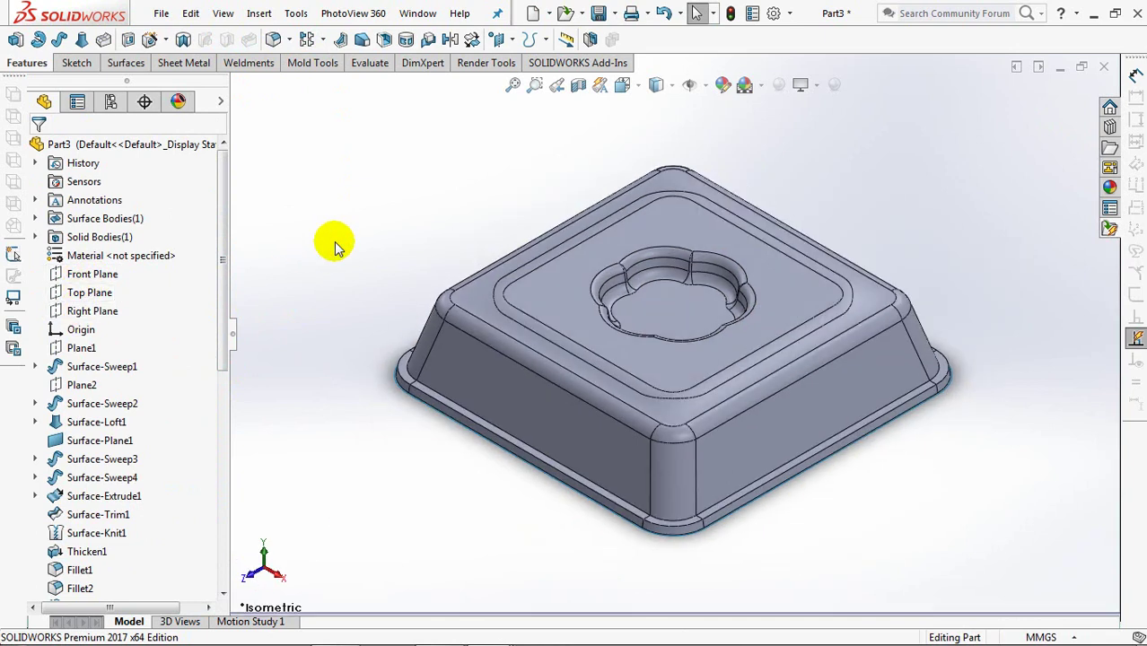
{"action": "left_click", "coordinate": [90, 274]}
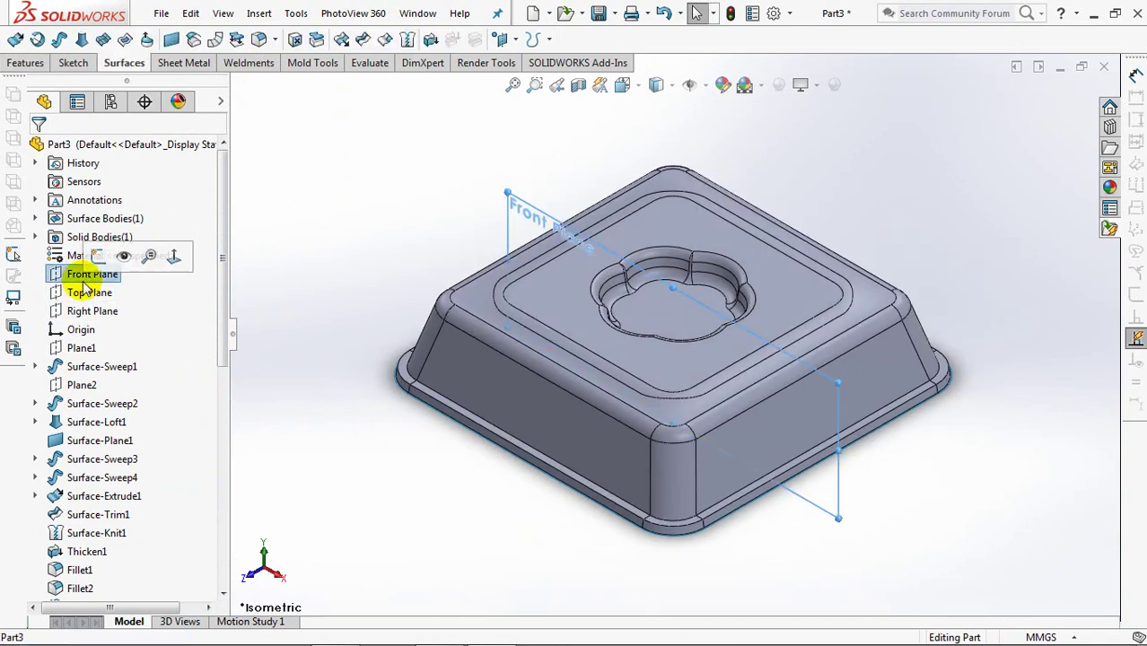
{"action": "left_click", "coordinate": [25, 63]}
{"action": "left_click", "coordinate": [37, 39]}
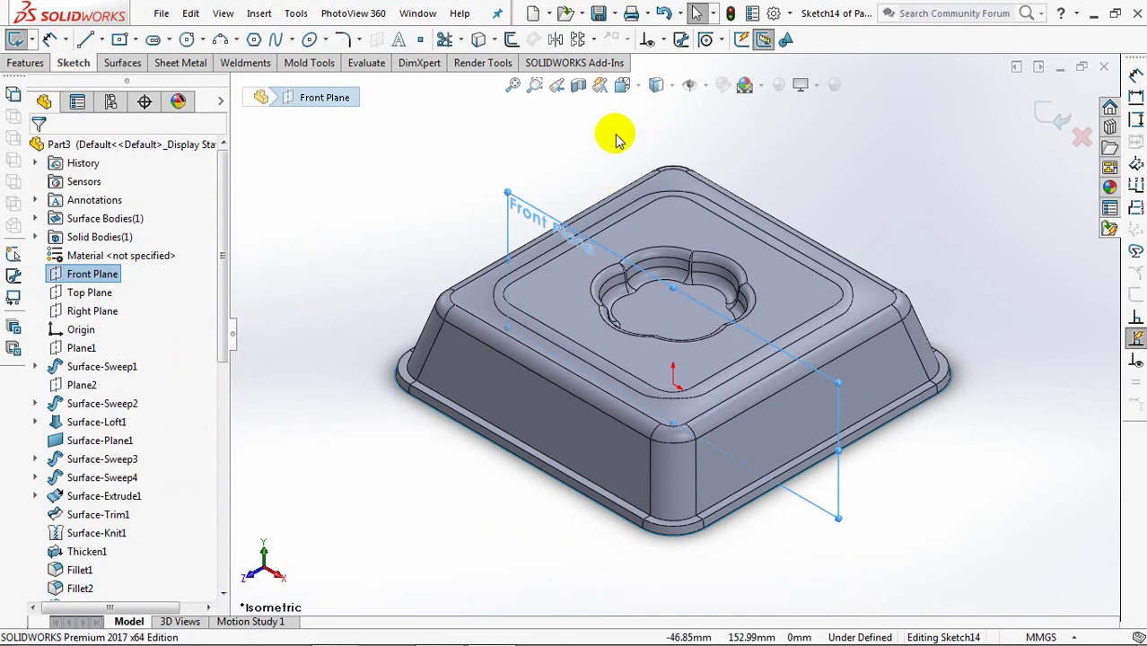
{"action": "key", "text": "ctrl+1"}
{"action": "left_click", "coordinate": [656, 84]}
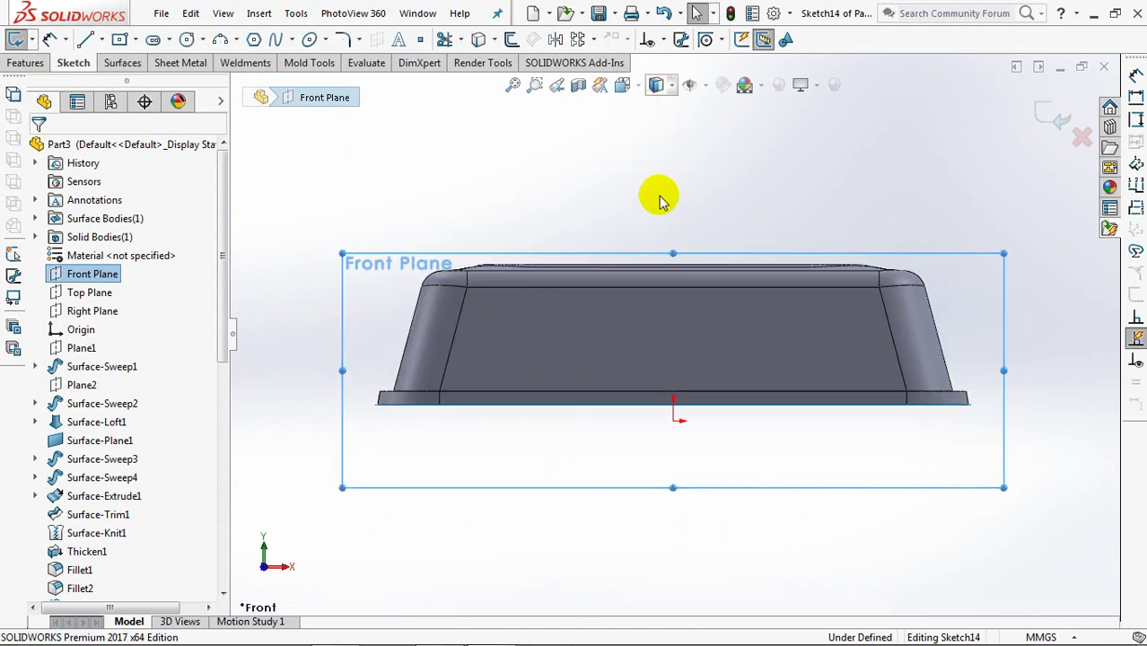
{"action": "mouse_move", "coordinate": [657, 299]}
{"action": "middle_mouse_down", "text": "shift"}
{"action": "mouse_move", "coordinate": [663, 231]}
{"action": "mouse_move", "coordinate": [670, 374]}
{"action": "mouse_move", "coordinate": [668, 314]}
{"action": "middle_mouse_up", "text": "shift"}
Sketch a vertical centerline about 13 mm high from the recess floor's centre and a short horizontal centerline from its upper end.
{"action": "left_click", "coordinate": [94, 38]}
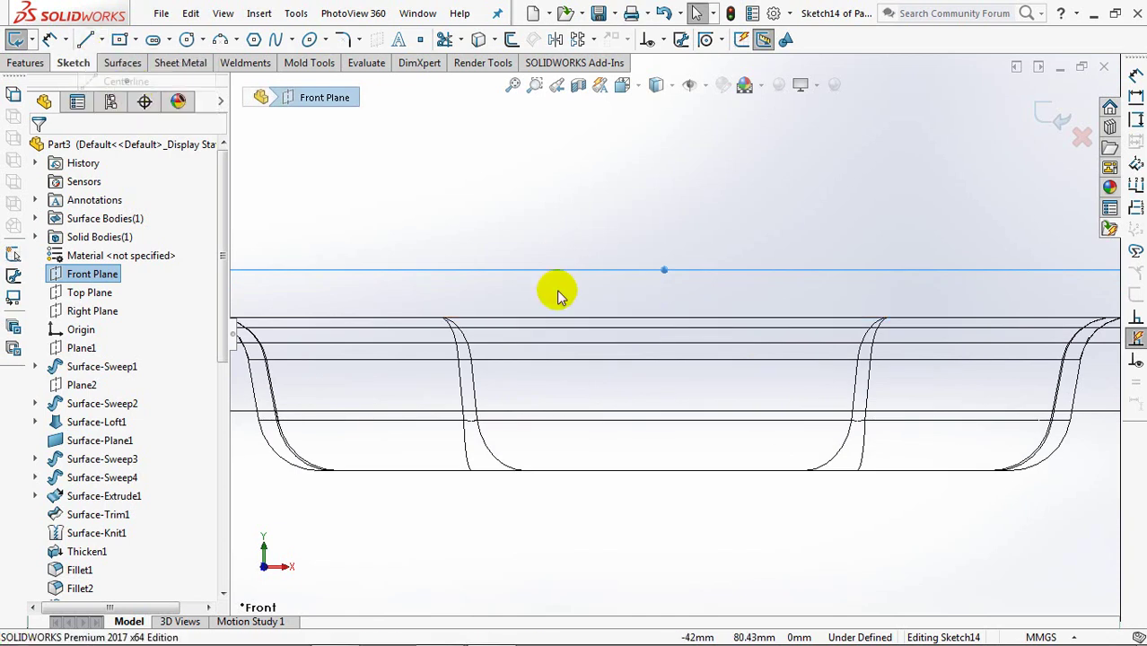
{"action": "left_click", "coordinate": [663, 469]}
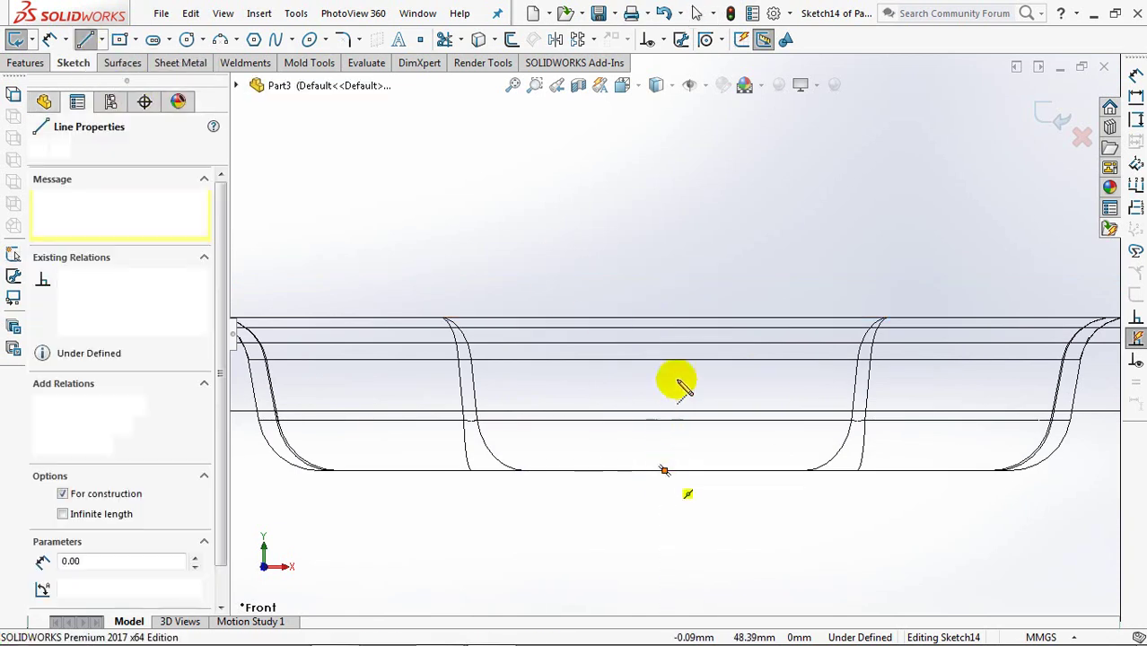
{"action": "left_click", "coordinate": [663, 335]}
{"action": "left_click", "coordinate": [605, 334]}
{"action": "right_click", "coordinate": [606, 334]}
{"action": "left_click", "coordinate": [629, 348]}
Sketch a three-point arc bulging outward from the vertical centerline's upper end to the recess floor, about 17 mm from the axis.
{"action": "left_click", "coordinate": [221, 40]}
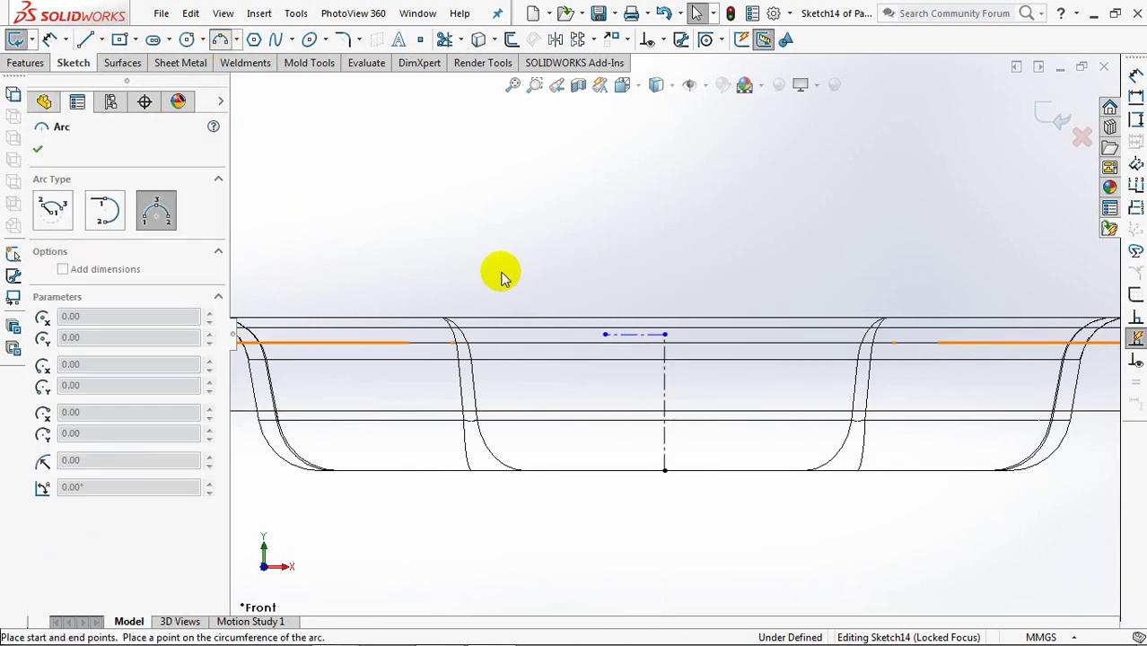
{"action": "left_click", "coordinate": [664, 336]}
{"action": "left_click", "coordinate": [834, 471]}
{"action": "left_click", "coordinate": [767, 377]}
{"action": "right_click", "coordinate": [772, 377]}
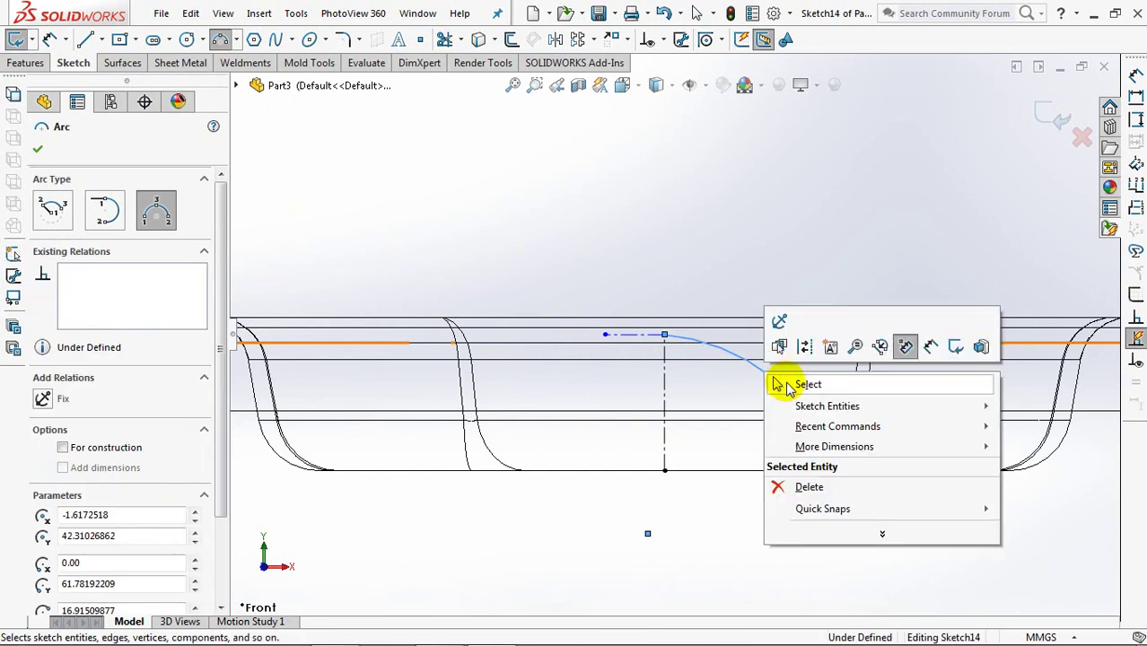
{"action": "left_click", "coordinate": [789, 384]}
Draw a line about 17 mm long along the recess floor from the centerline's base to the arc's end.
{"action": "left_click", "coordinate": [85, 39]}
{"action": "left_click", "coordinate": [664, 470]}
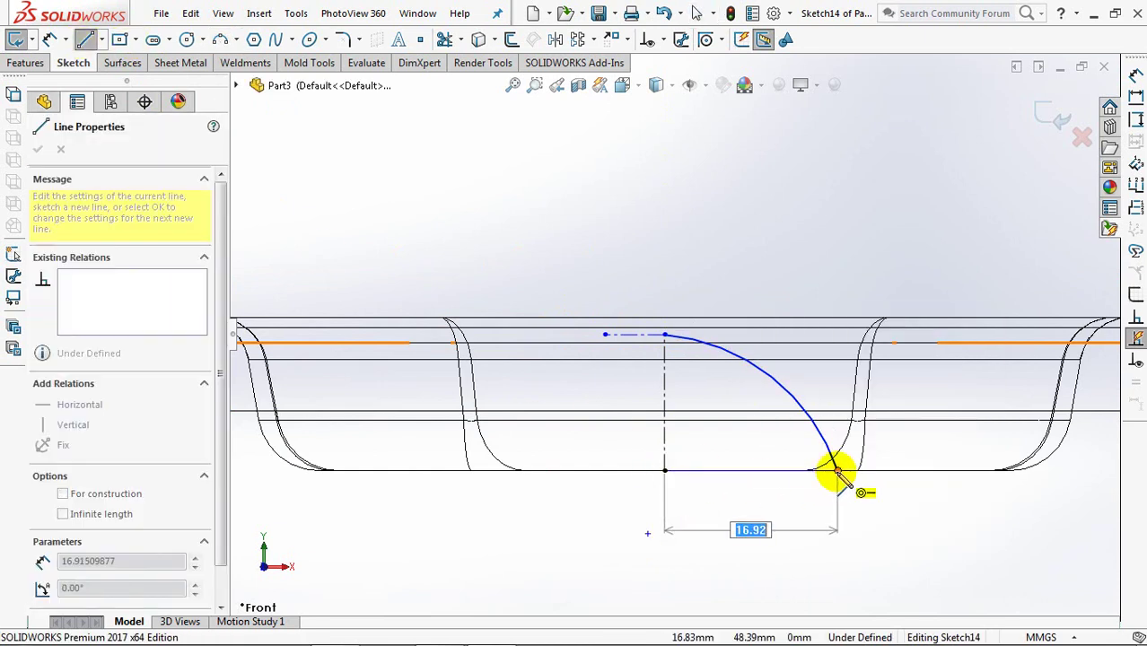
{"action": "left_click", "coordinate": [834, 470]}
{"action": "key", "text": "Escape"}
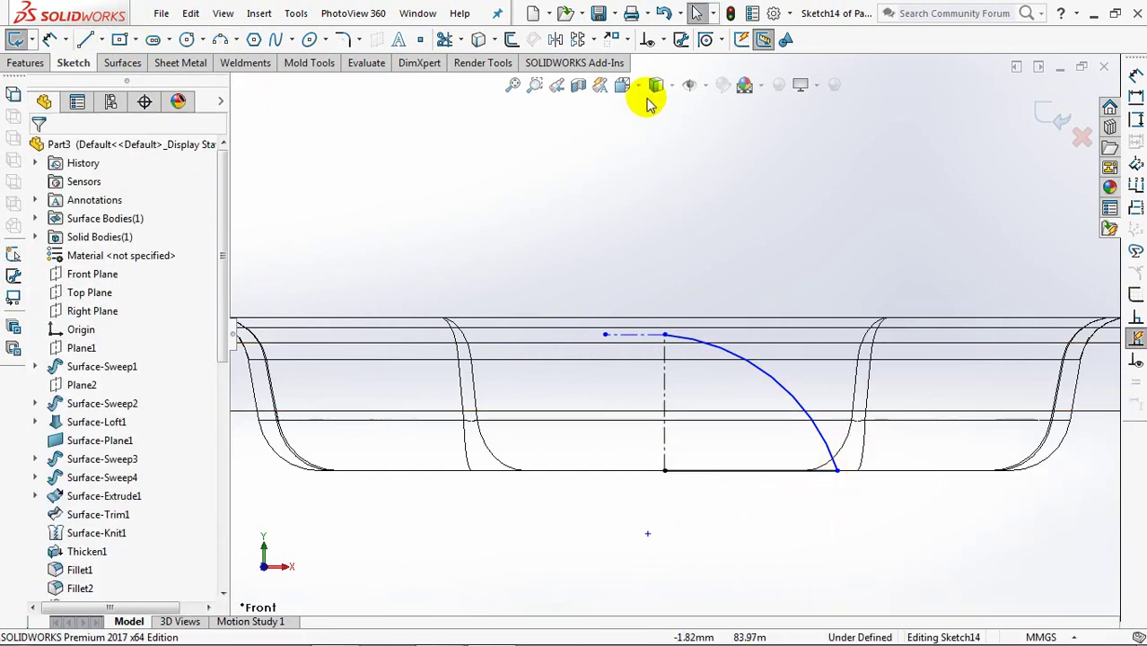
Make the arc tangent to the short horizontal centerline.
{"action": "left_click", "coordinate": [662, 40]}
{"action": "left_click", "coordinate": [696, 79]}
{"action": "left_click", "coordinate": [674, 337]}
{"action": "left_click", "coordinate": [632, 334]}
{"action": "left_click", "coordinate": [47, 420]}
{"action": "left_click", "coordinate": [37, 149]}
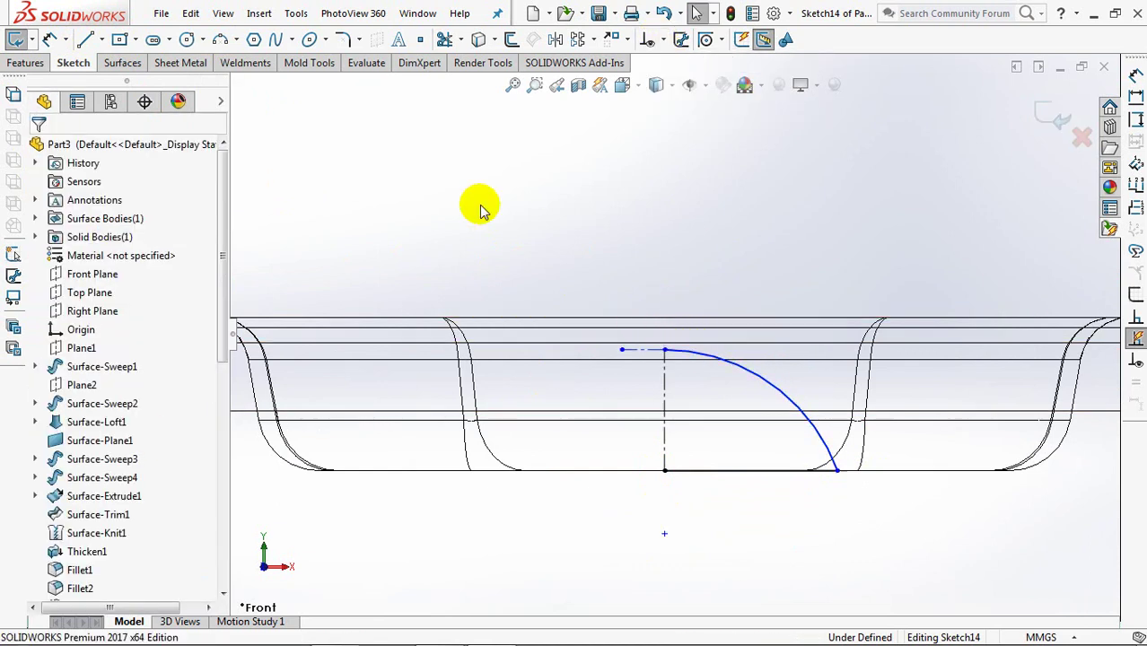
Dimension the vertical centerline's height as 14.5 mm.
{"action": "left_click", "coordinate": [49, 41]}
{"action": "left_click", "coordinate": [666, 400]}
{"action": "left_click", "coordinate": [583, 389]}
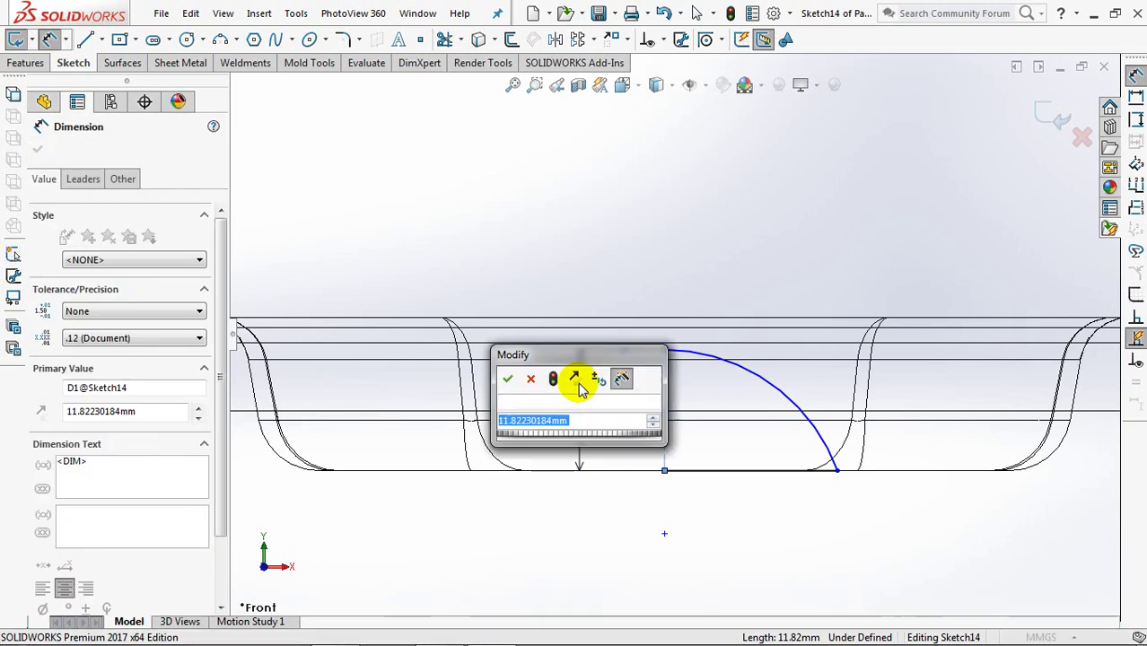
{"action": "type", "text": "14.5"}
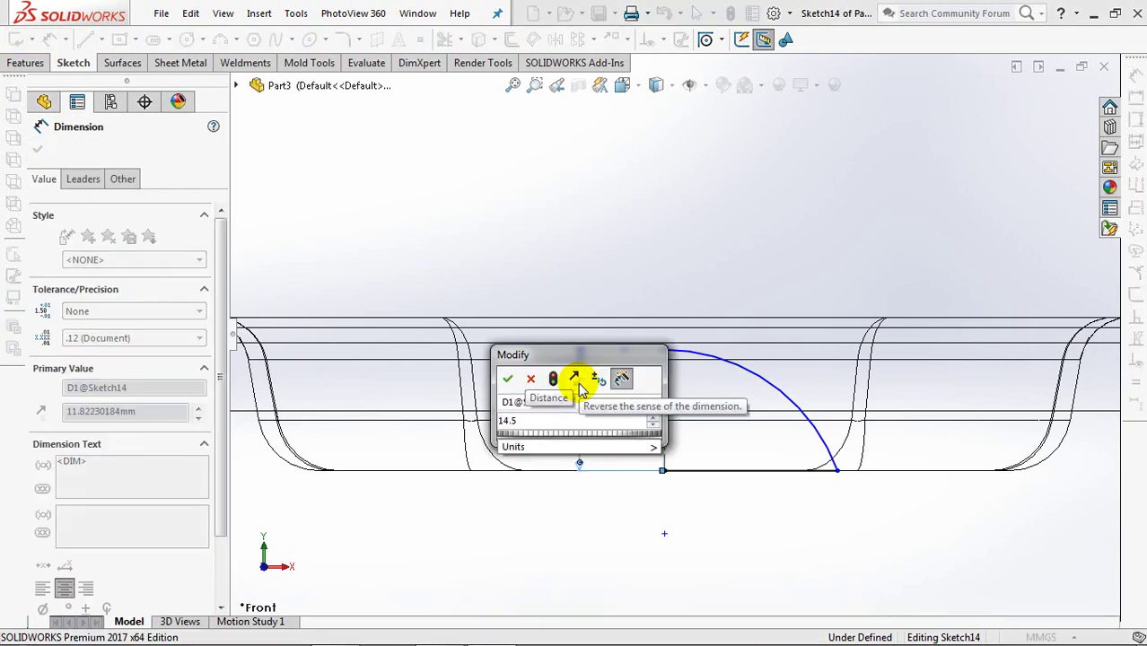
{"action": "left_click", "coordinate": [508, 379]}
{"action": "key", "text": "Escape"}
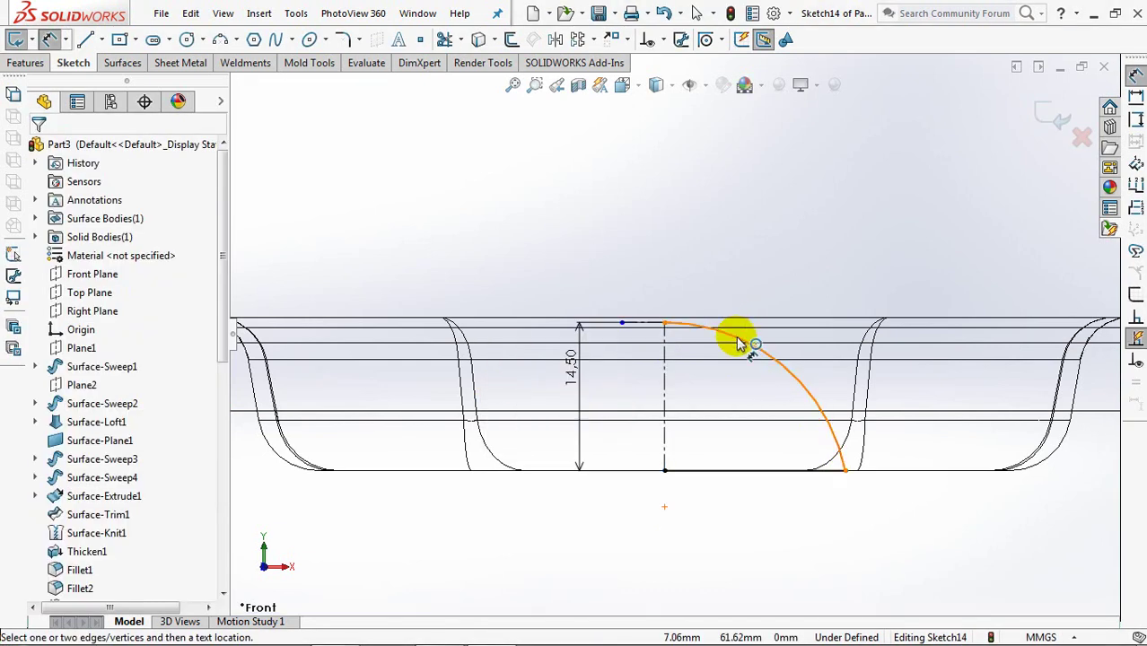
Dimension the arc with a 19 mm radius.
{"action": "left_click", "coordinate": [738, 343]}
{"action": "left_click", "coordinate": [830, 249]}
{"action": "type", "text": "19"}
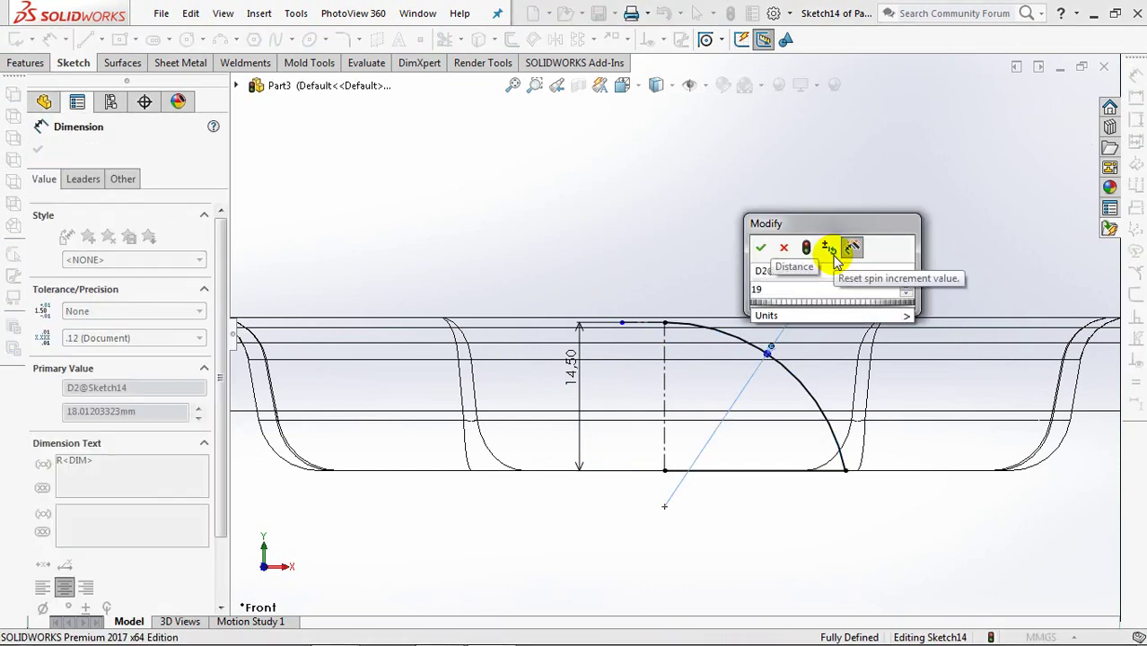
{"action": "left_click", "coordinate": [760, 248]}
{"action": "key", "text": "Escape"}
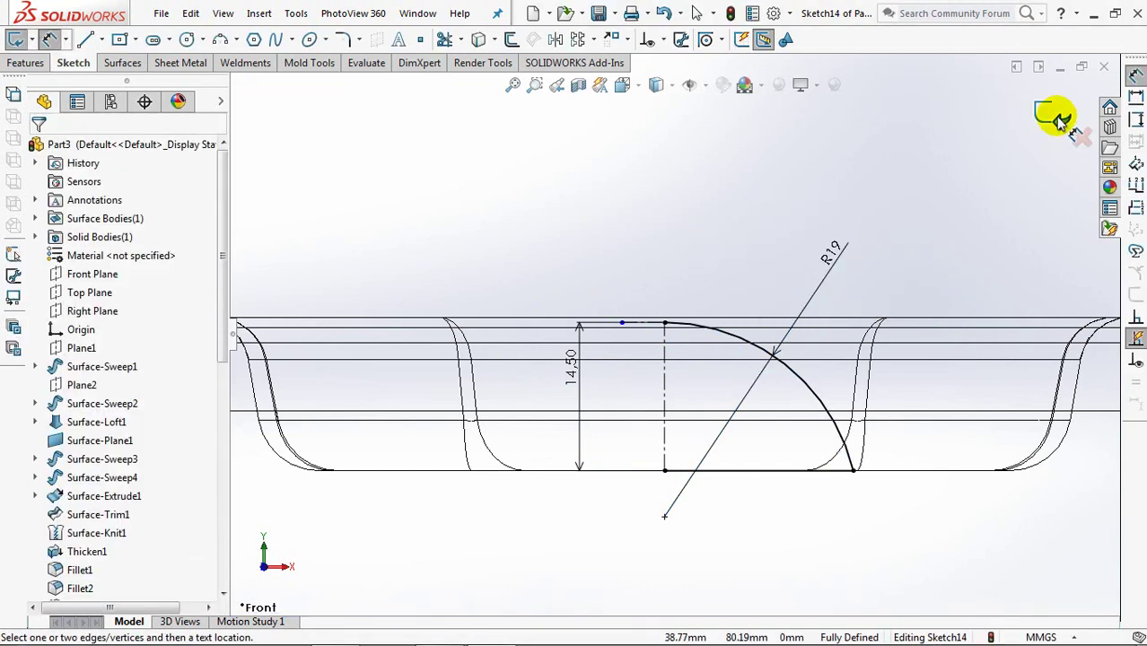
Revolve the dome profile 360 degrees about the vertical centerline without merging the result, and show the model shaded with edges.
{"action": "left_click", "coordinate": [1055, 116]}
{"action": "key", "text": "r"}
{"action": "left_click", "coordinate": [609, 339]}
{"action": "left_click", "coordinate": [665, 393]}
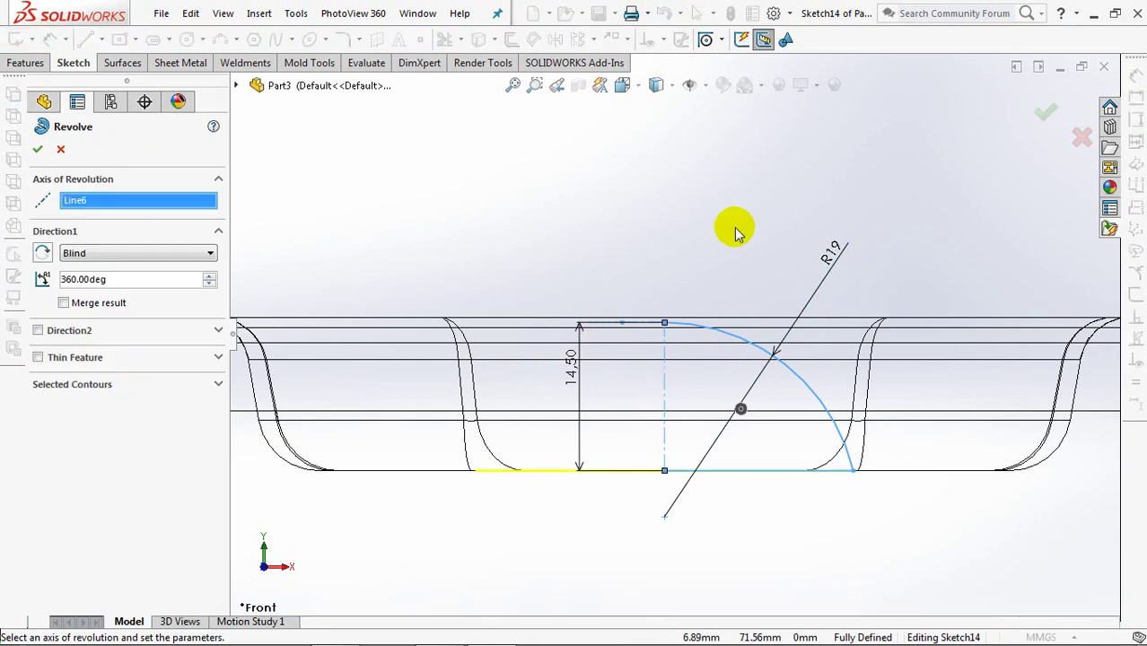
{"action": "middle_click_drag", "start_coordinate": [736, 231], "coordinate": [699, 255]}
{"action": "scroll", "coordinate": [709, 263], "scroll_direction": "up", "scroll_amount": 5}
{"action": "middle_click_drag", "start_coordinate": [709, 300], "coordinate": [724, 248]}
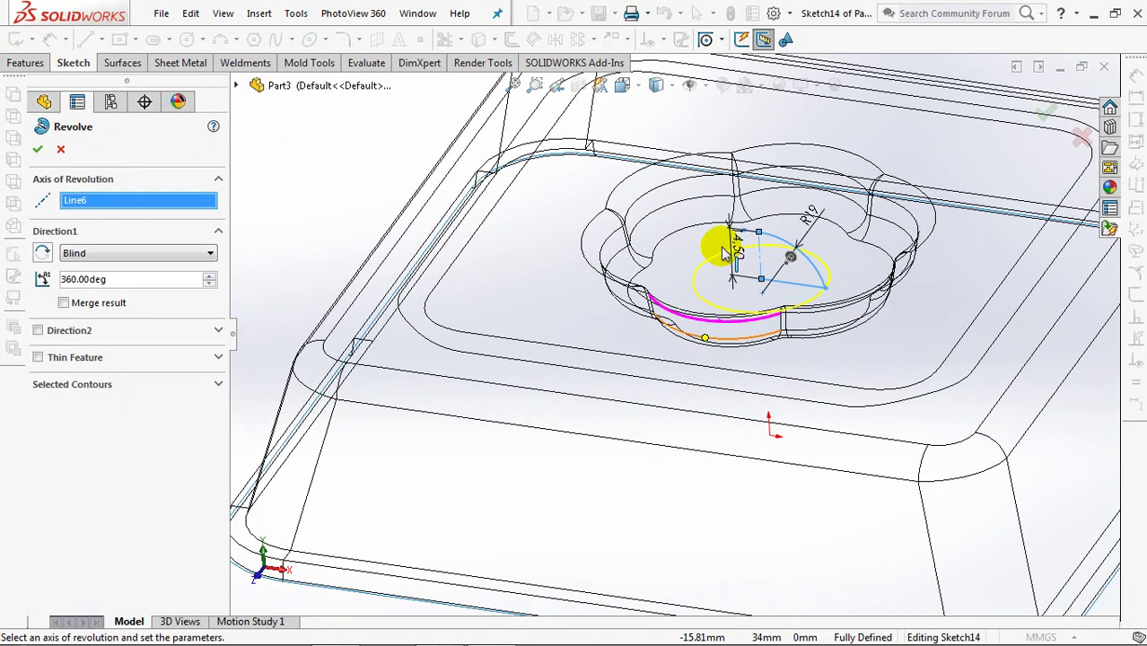
{"action": "left_click", "coordinate": [657, 86]}
{"action": "left_click", "coordinate": [656, 109]}
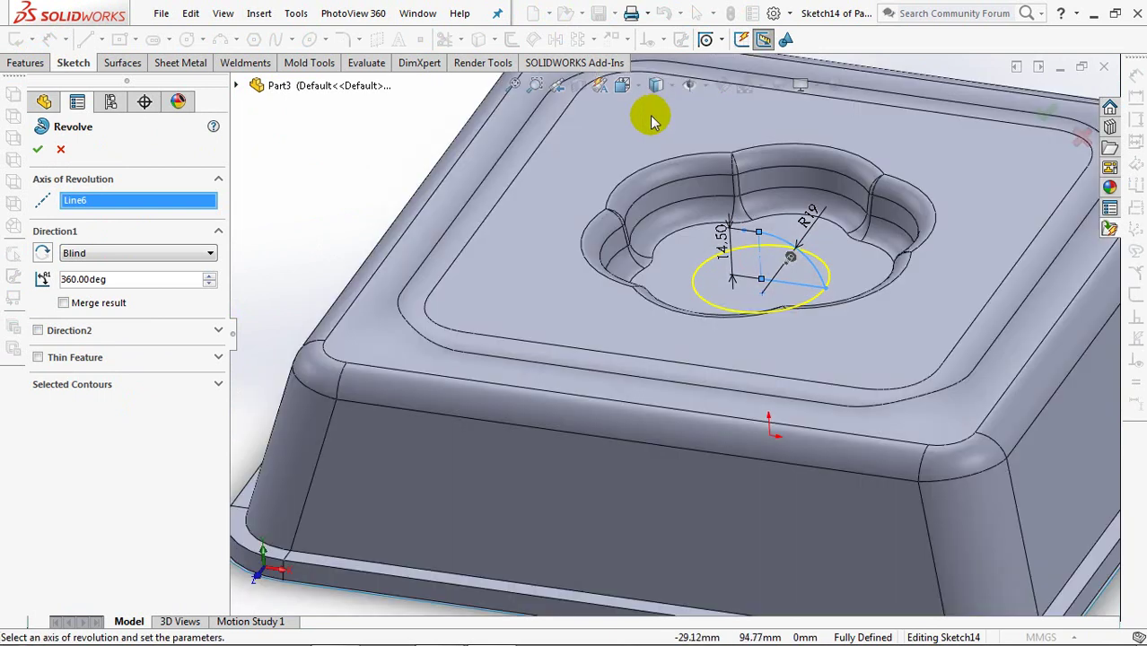
{"action": "left_click", "coordinate": [38, 153]}
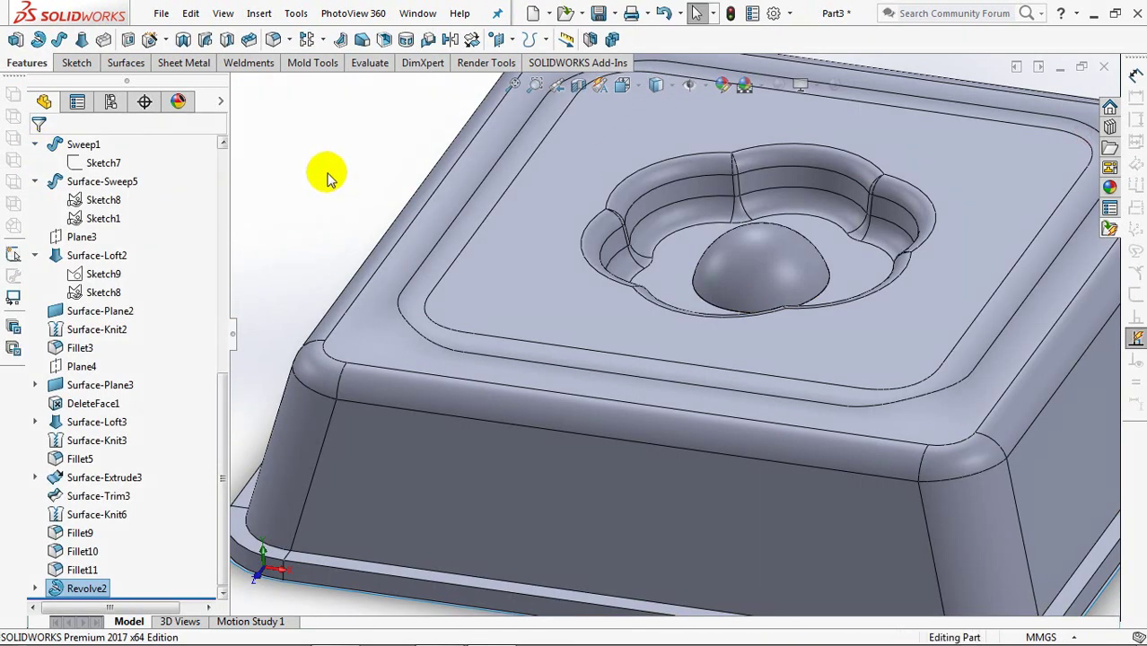
Start a sketch on the recess floor face and draw a circle about 55 mm in diameter centred on the origin.
{"action": "middle_click_drag", "start_coordinate": [328, 174], "coordinate": [392, 219], "text": "ctrl"}
{"action": "scroll", "coordinate": [317, 214], "scroll_direction": "up", "scroll_amount": 3}
{"action": "left_click", "coordinate": [793, 327]}
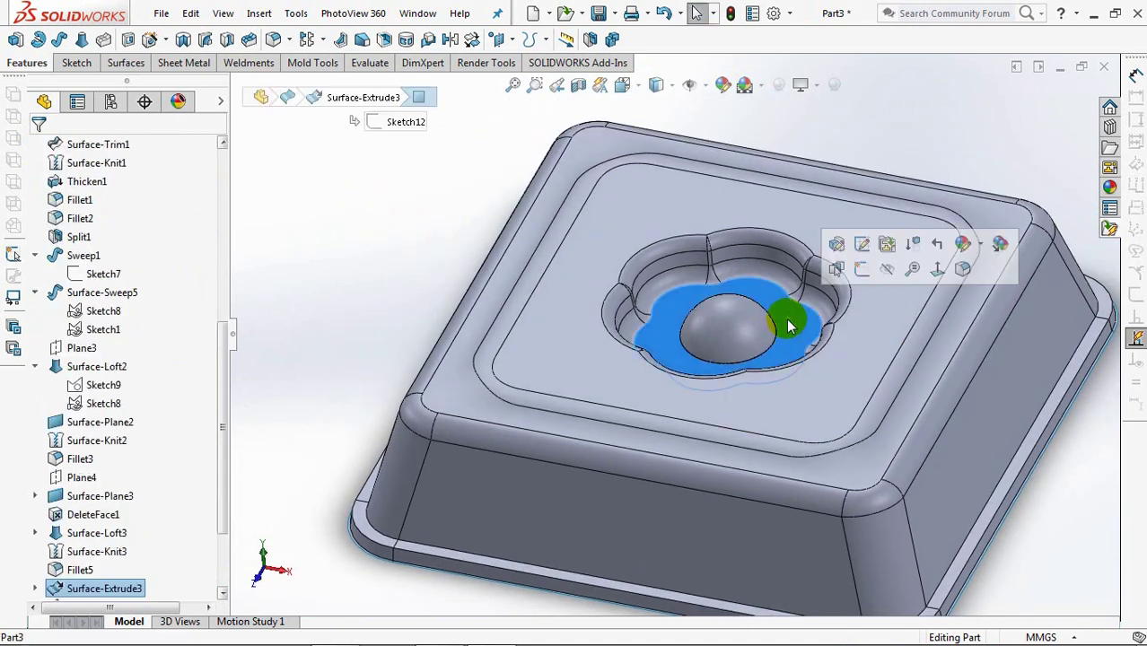
{"action": "left_click", "coordinate": [109, 65]}
{"action": "left_click", "coordinate": [16, 41]}
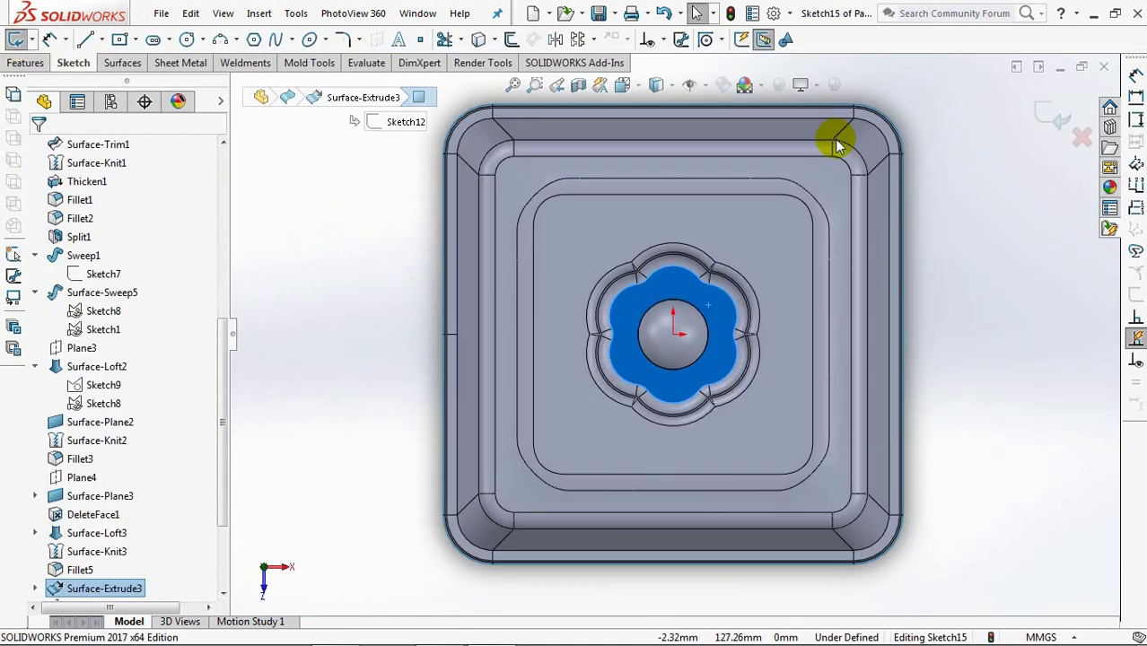
{"action": "left_click", "coordinate": [187, 40]}
{"action": "left_click", "coordinate": [673, 334]}
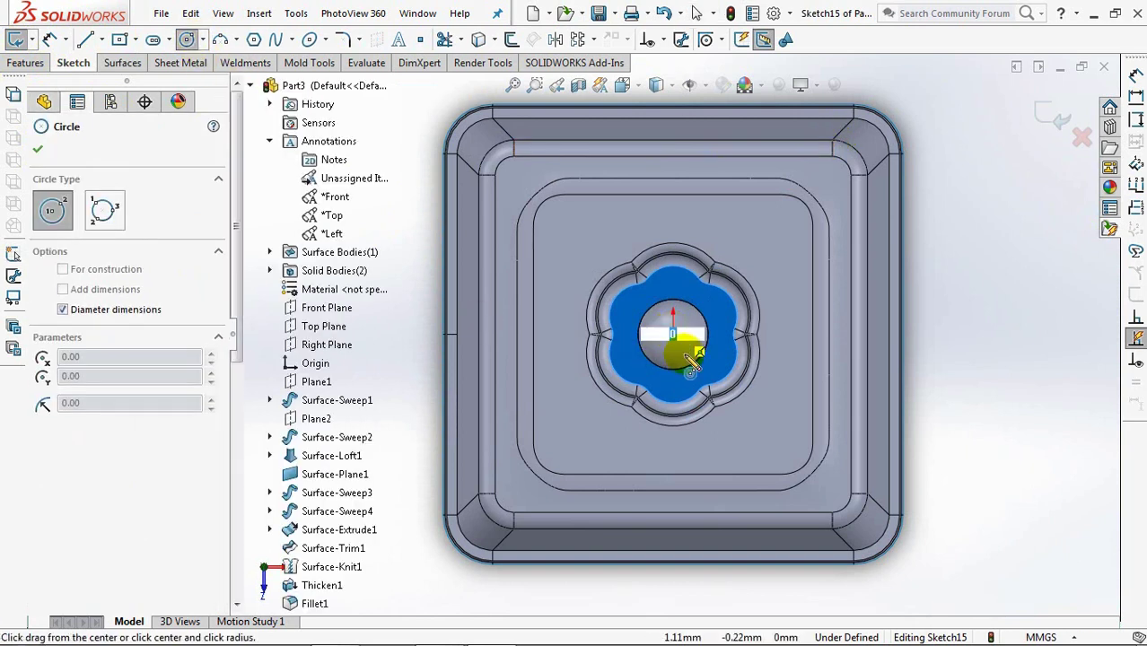
{"action": "left_click", "coordinate": [727, 354]}
{"action": "right_click", "coordinate": [724, 353]}
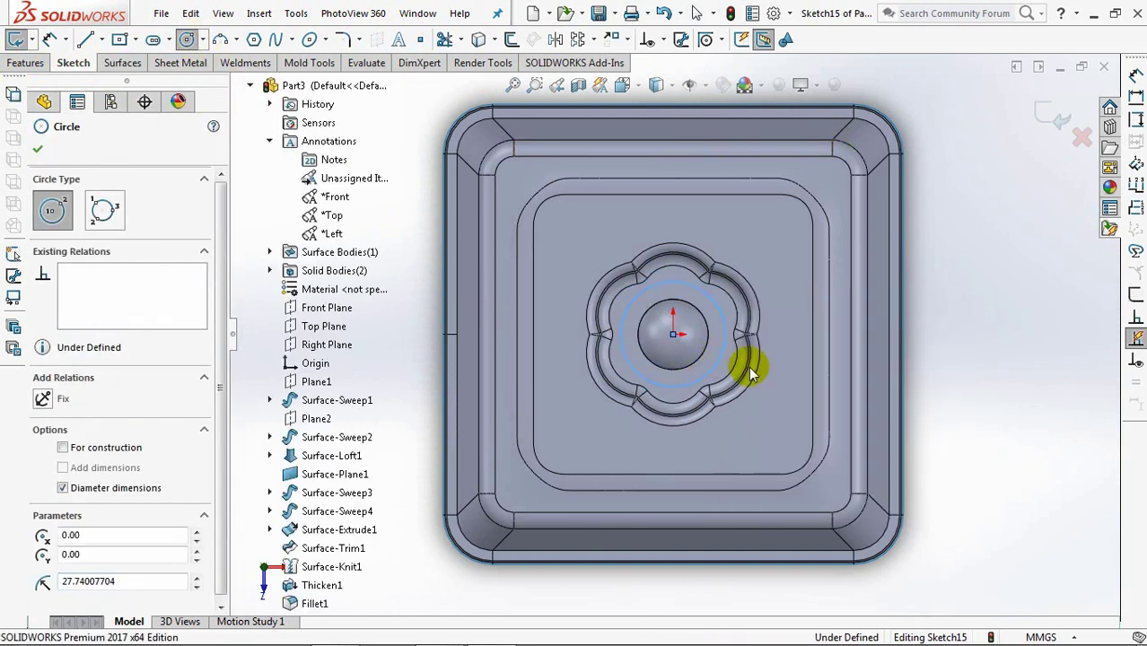
{"action": "left_click", "coordinate": [749, 365]}
{"action": "scroll", "coordinate": [686, 359], "scroll_direction": "down", "scroll_amount": 5}
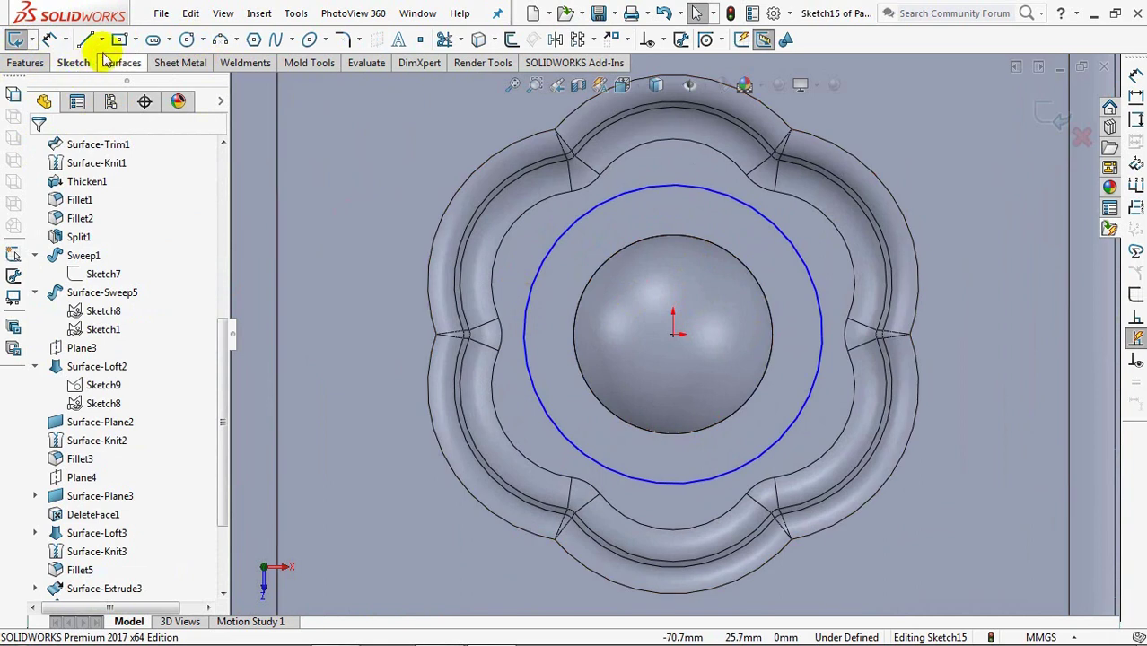
Sketch two centerlines from the circle's centre to its circumference, forming a V that opens toward the lid's front side.
{"action": "left_click", "coordinate": [101, 39]}
{"action": "left_click", "coordinate": [108, 83]}
{"action": "left_click", "coordinate": [560, 433]}
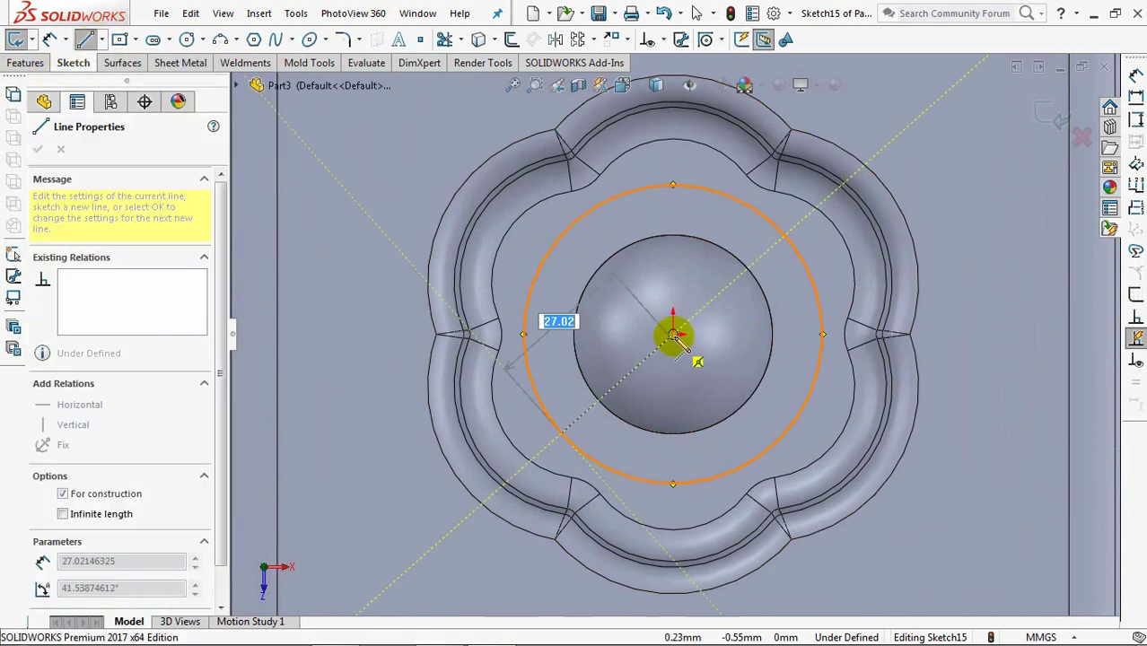
{"action": "left_click", "coordinate": [673, 334]}
{"action": "left_click", "coordinate": [785, 435]}
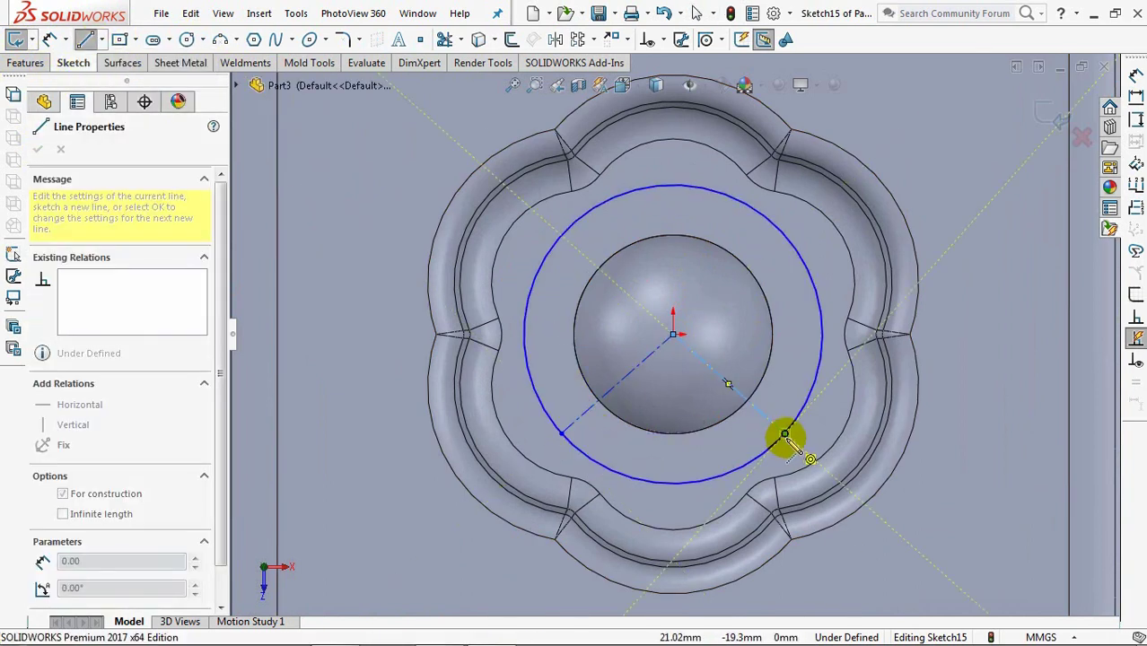
{"action": "right_click", "coordinate": [785, 435]}
{"action": "left_click", "coordinate": [814, 442]}
{"action": "key", "text": "Escape"}
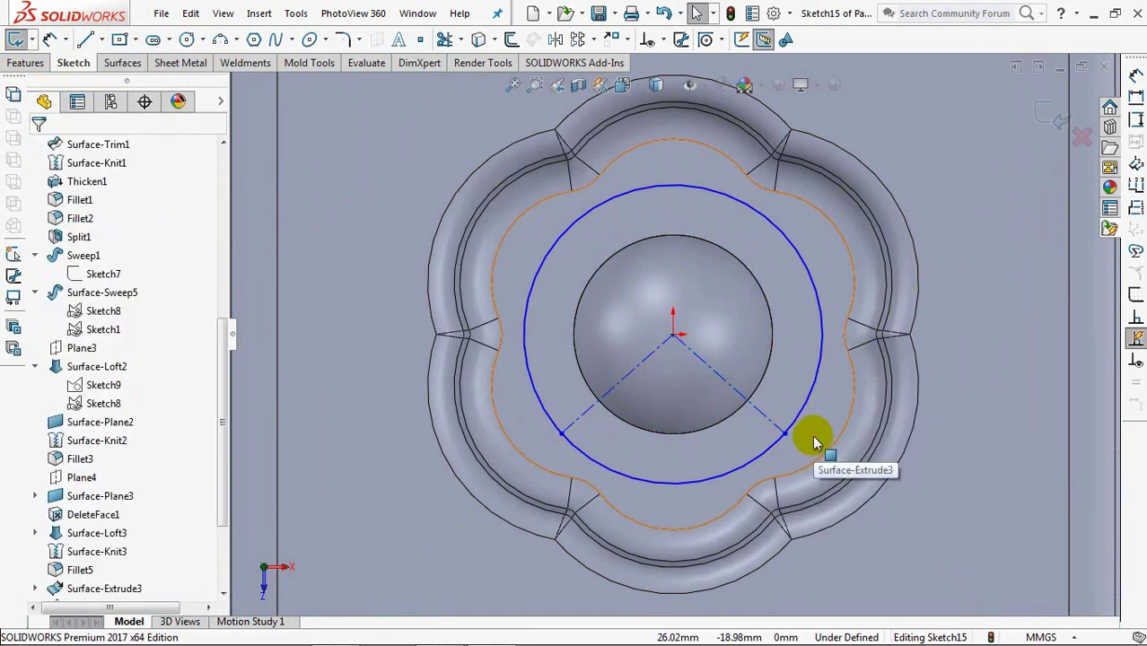
Add a horizontal relation between the outer endpoints of the two centerlines.
{"action": "left_click", "coordinate": [662, 40]}
{"action": "left_click", "coordinate": [699, 79]}
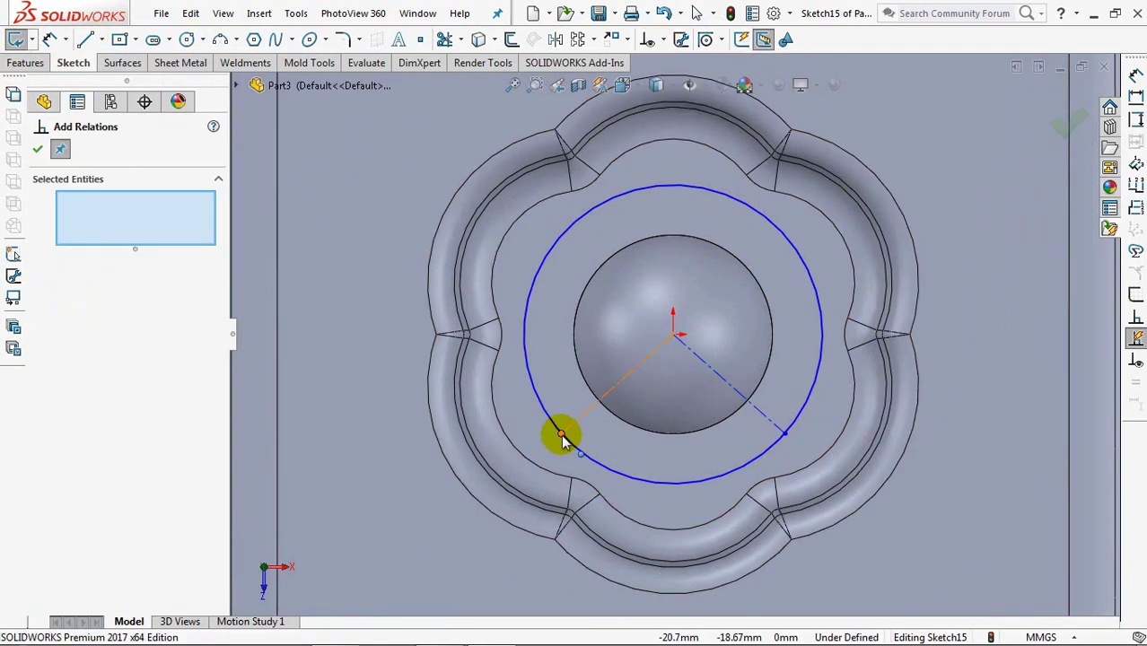
{"action": "left_click", "coordinate": [785, 435]}
{"action": "left_click", "coordinate": [561, 433]}
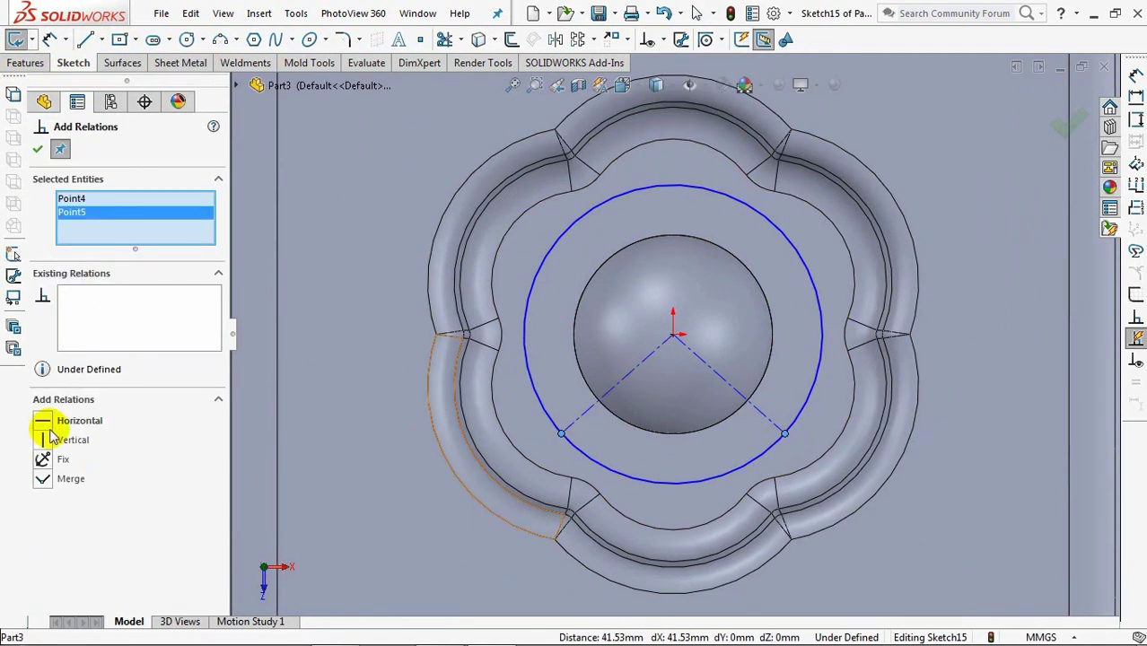
{"action": "left_click", "coordinate": [39, 149]}
Dimension the circle around the dome with a 40 mm diameter.
{"action": "left_click", "coordinate": [47, 42]}
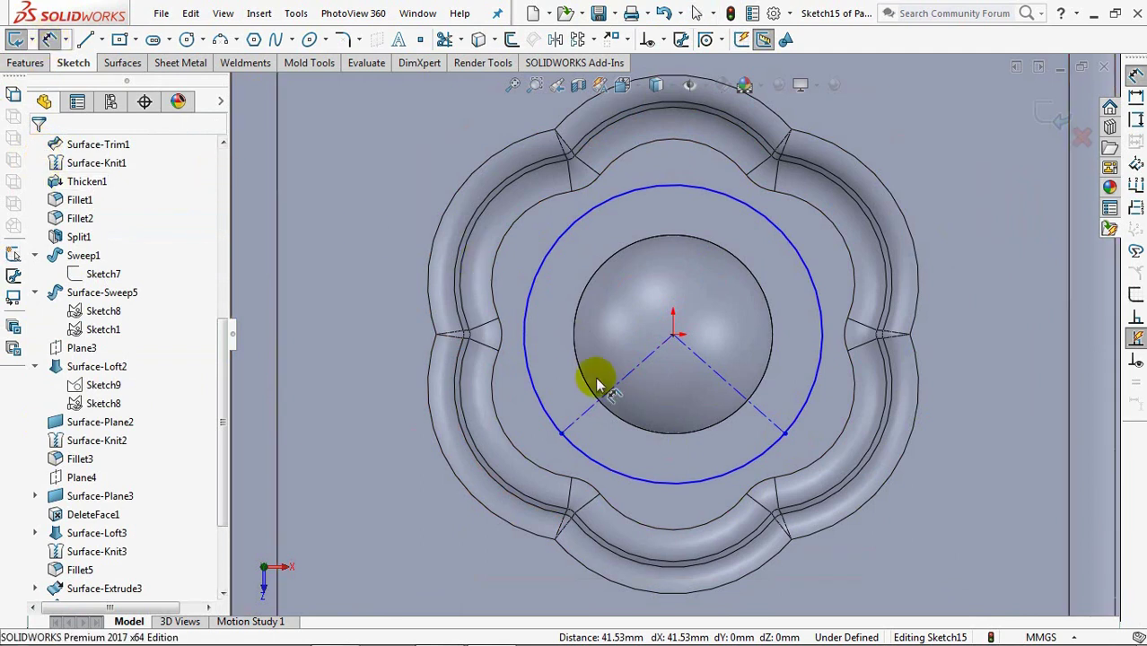
{"action": "left_click", "coordinate": [543, 397]}
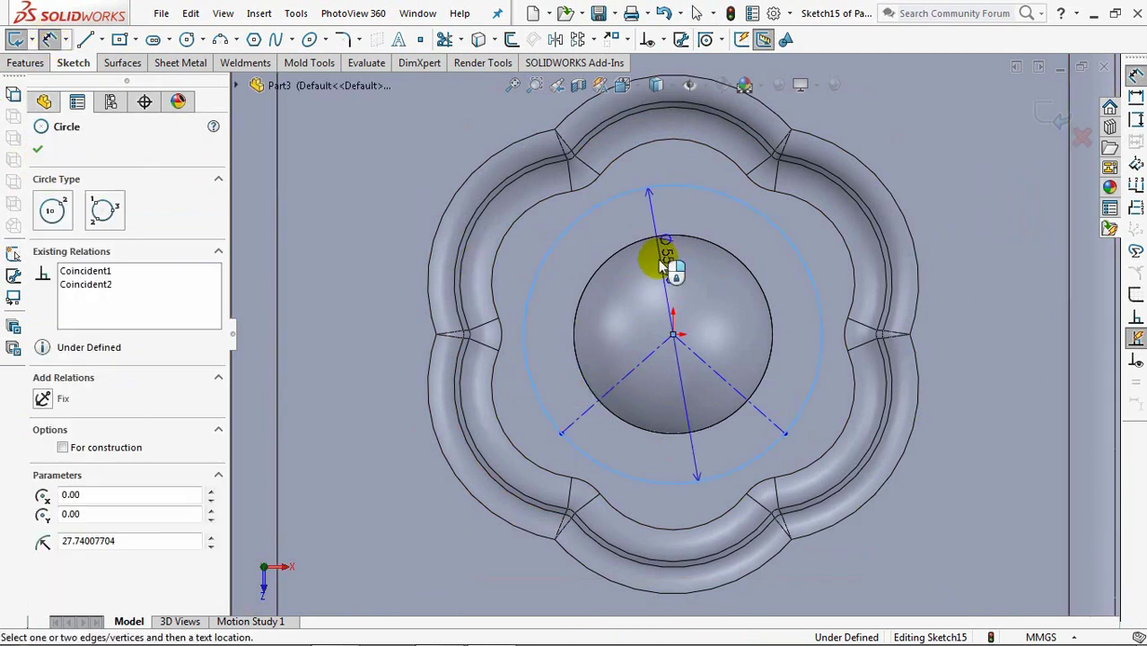
{"action": "left_click", "coordinate": [379, 323]}
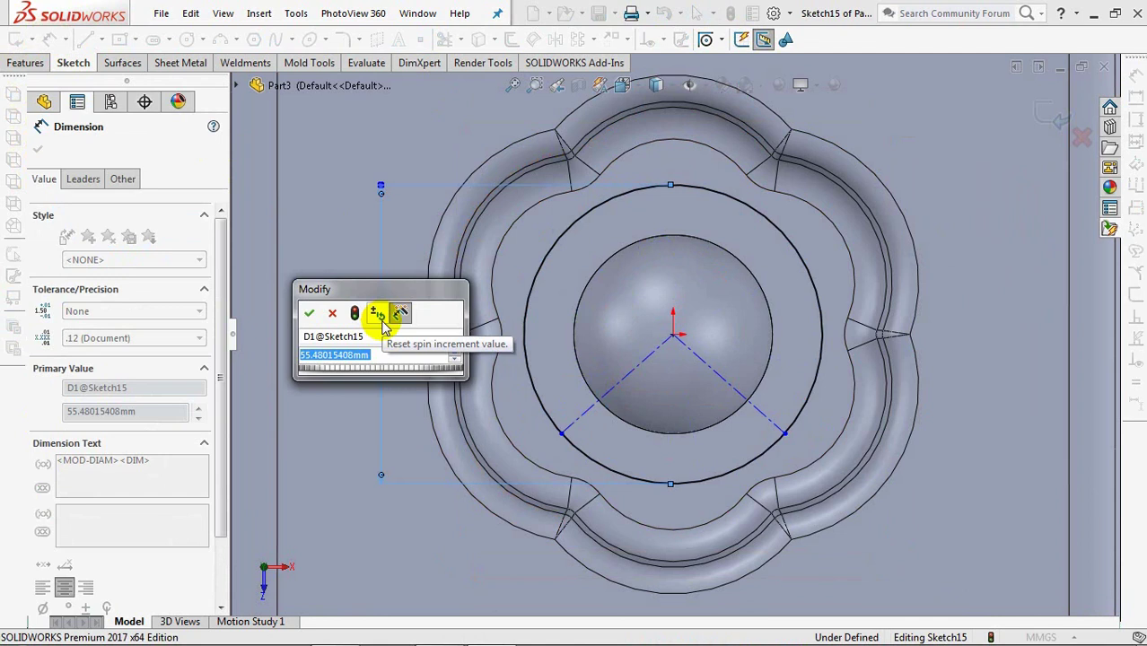
{"action": "type", "text": "40"}
{"action": "left_click", "coordinate": [309, 312]}
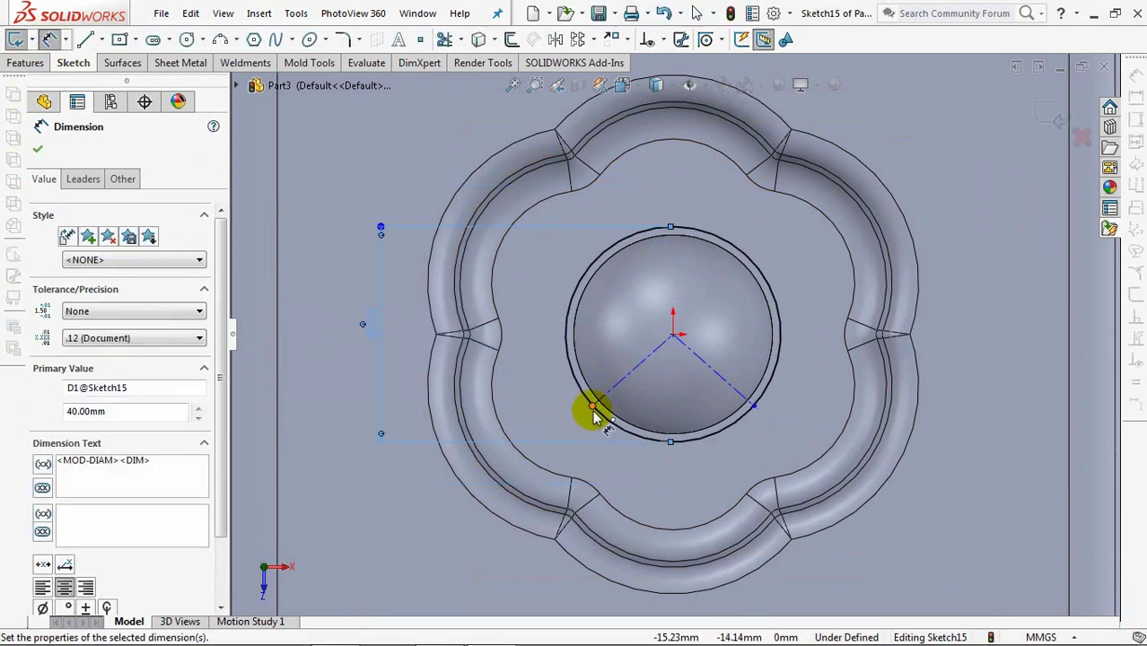
Dimension the angle between the two centerlines at 120°.
{"action": "left_click", "coordinate": [627, 377]}
{"action": "left_click", "coordinate": [724, 379]}
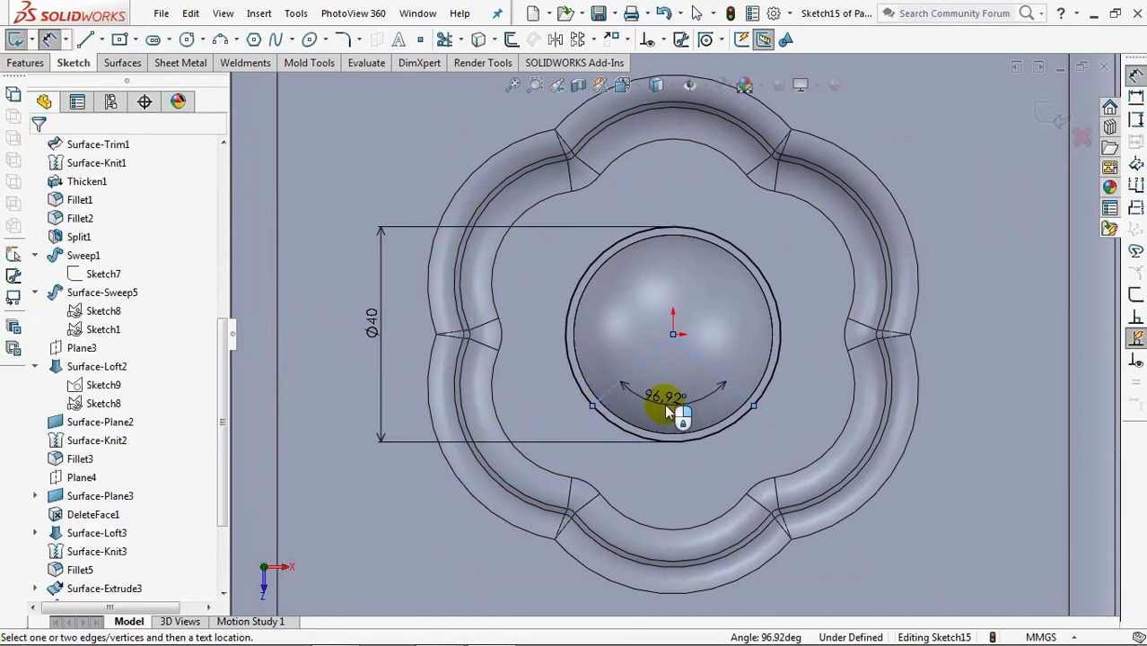
{"action": "left_click", "coordinate": [667, 411]}
{"action": "type", "text": "120"}
{"action": "left_click", "coordinate": [593, 396]}
{"action": "left_click", "coordinate": [32, 144]}
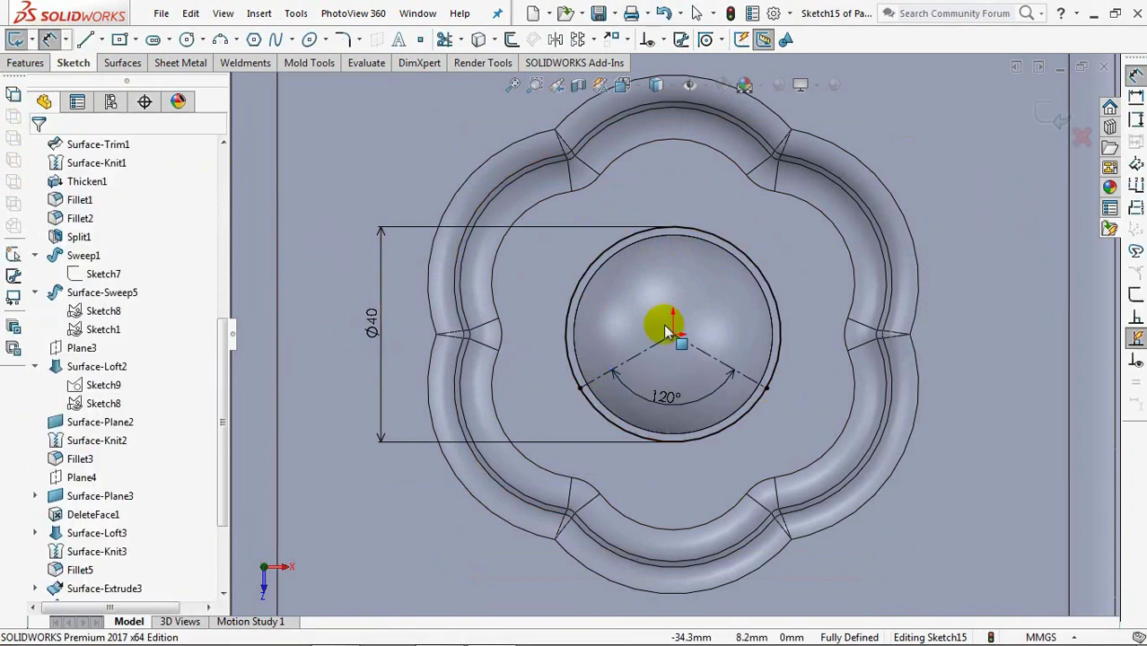
Trim the 40 mm circle to the nearest intersections so only the front arc between the centerlines is kept.
{"action": "left_click", "coordinate": [444, 38]}
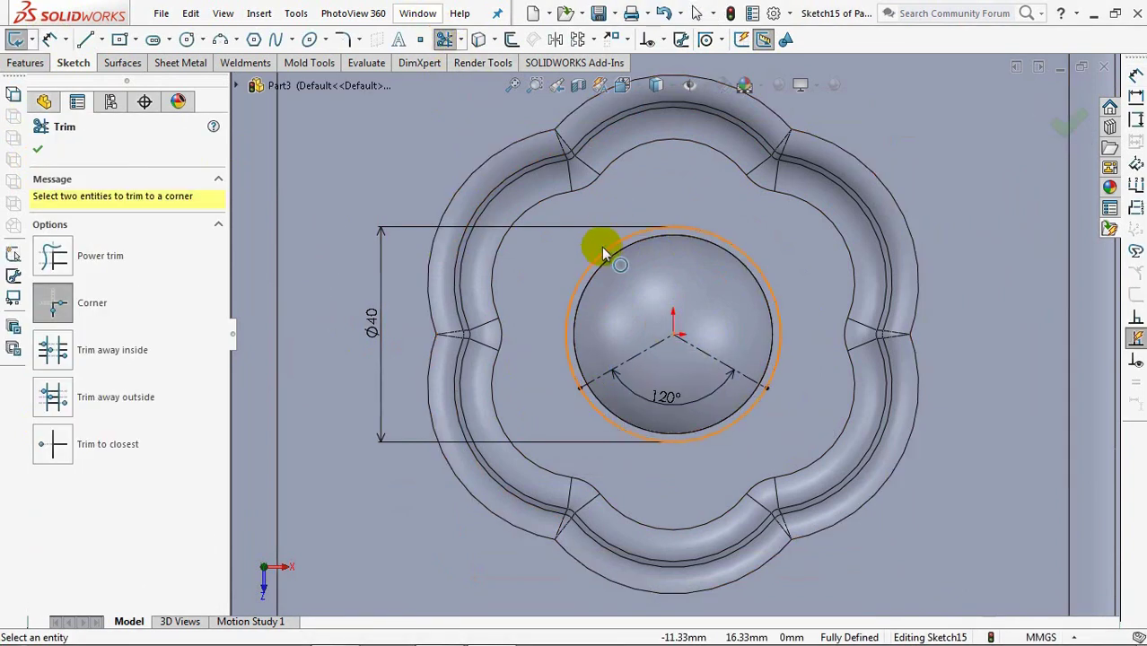
{"action": "left_click", "coordinate": [49, 444]}
{"action": "left_click", "coordinate": [589, 268]}
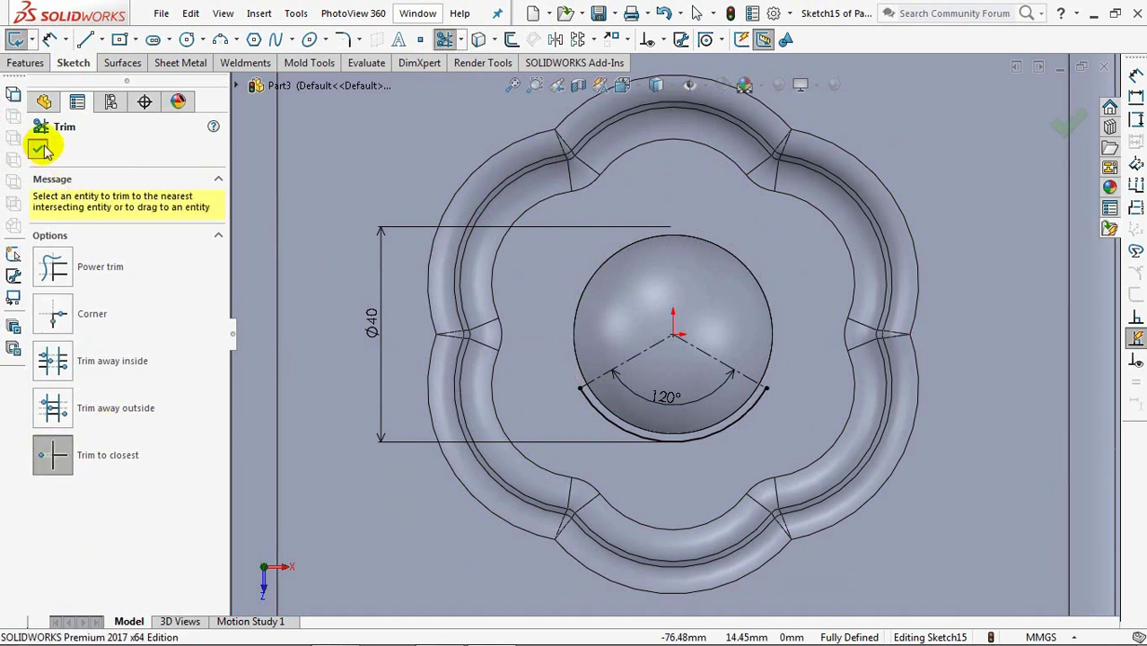
{"action": "left_click", "coordinate": [38, 149]}
Surface-extrude the front arc upward from the recess floor, blind 12.5 mm with a 1° inward draft.
{"action": "mouse_move", "coordinate": [639, 384]}
{"action": "middle_mouse_down"}
{"action": "mouse_move", "coordinate": [660, 281]}
{"action": "mouse_move", "coordinate": [709, 310]}
{"action": "mouse_move", "coordinate": [762, 296]}
{"action": "middle_mouse_up"}
{"action": "left_click", "coordinate": [1055, 110]}
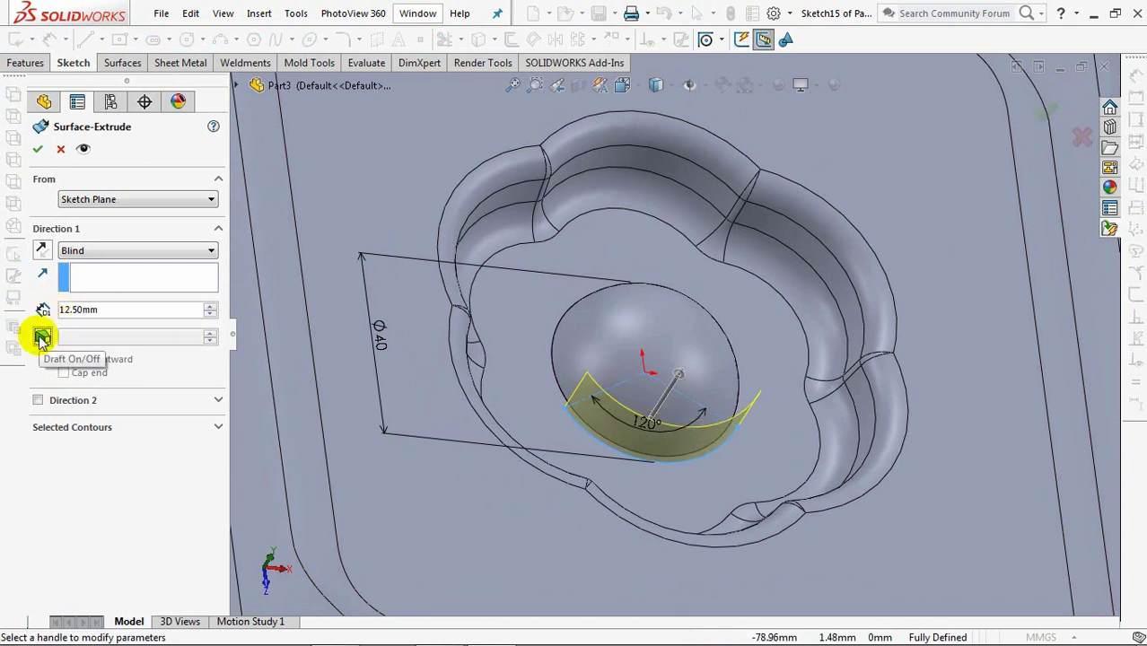
{"action": "left_click", "coordinate": [41, 337]}
{"action": "type", "text": "1.00deg"}
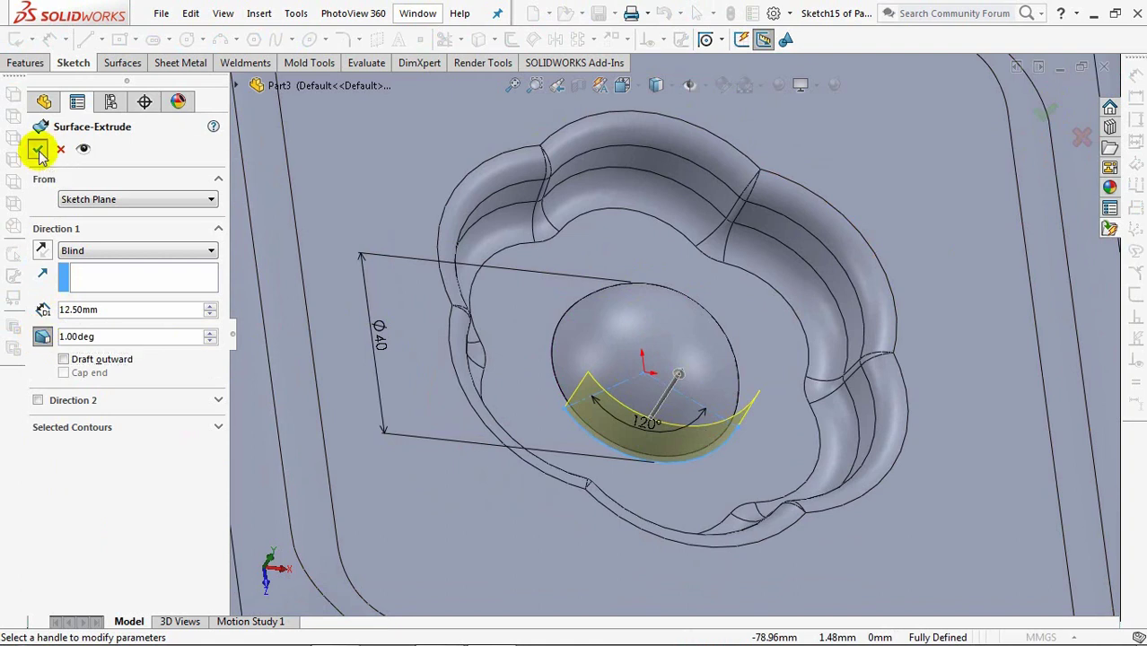
{"action": "left_click", "coordinate": [37, 150]}
Start a new boss-extrude sketch on the six-lobed recess floor face around the dome.
{"action": "scroll", "coordinate": [711, 339], "scroll_direction": "up", "scroll_amount": 5}
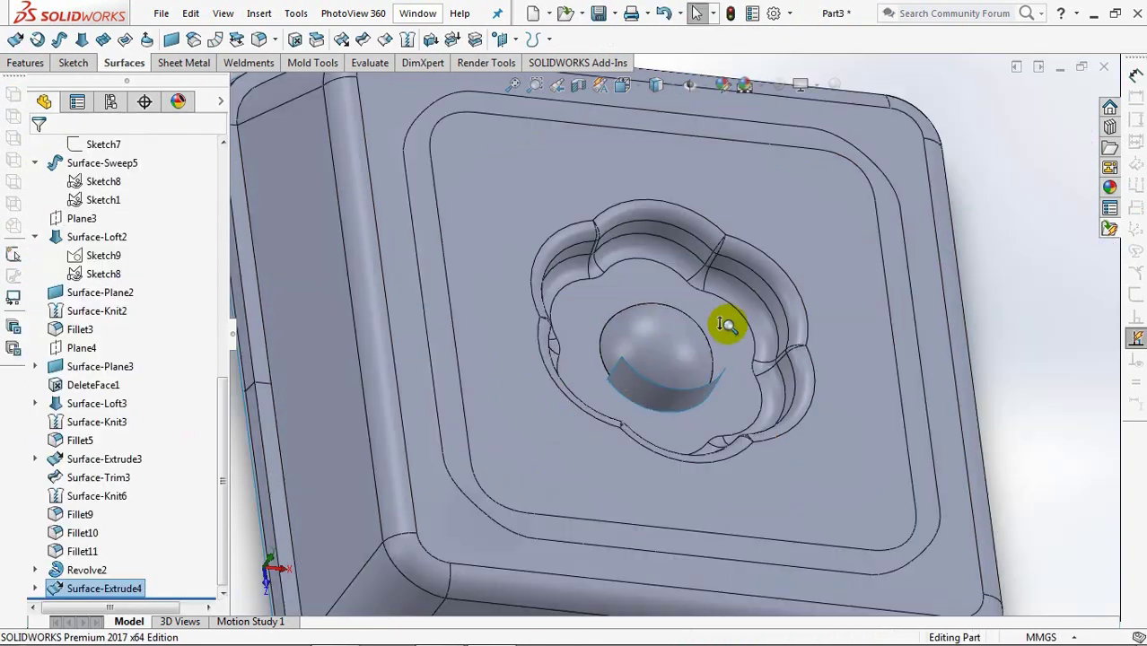
{"action": "middle_click_drag", "start_coordinate": [724, 327], "coordinate": [719, 350]}
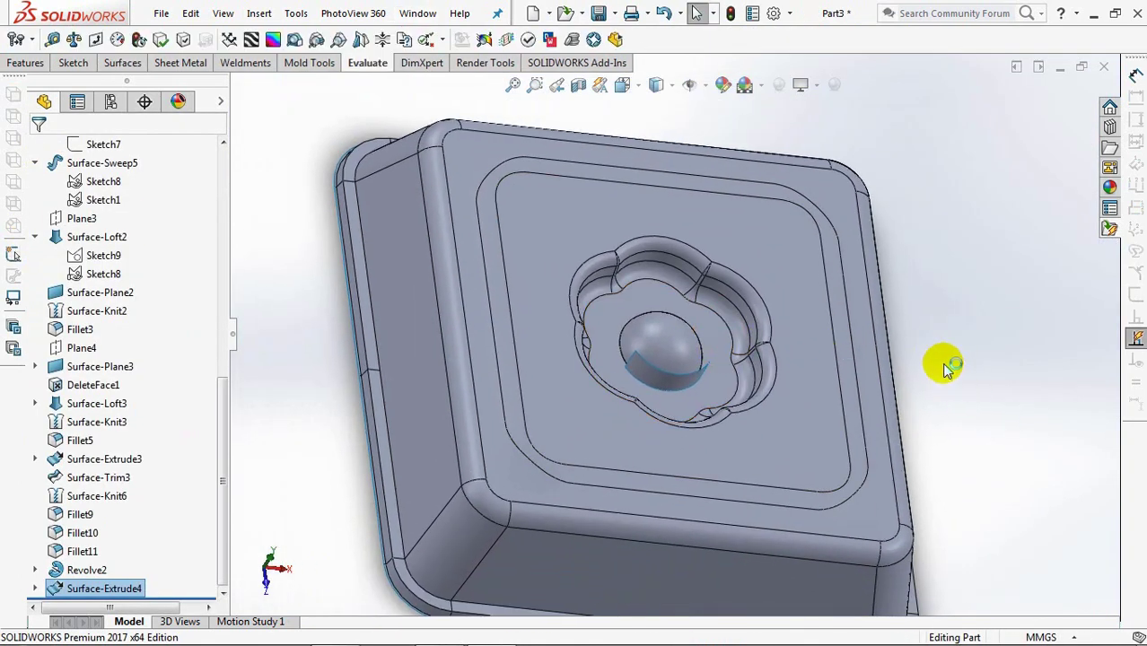
{"action": "left_click", "coordinate": [25, 62]}
{"action": "left_click", "coordinate": [719, 335]}
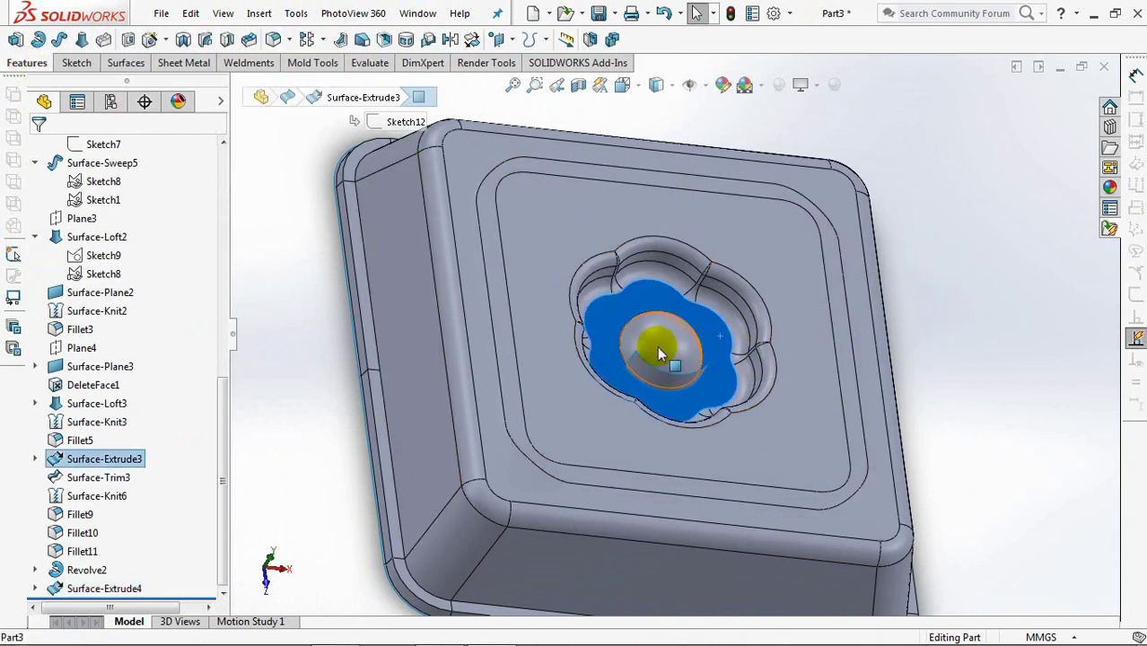
{"action": "left_click", "coordinate": [274, 247]}
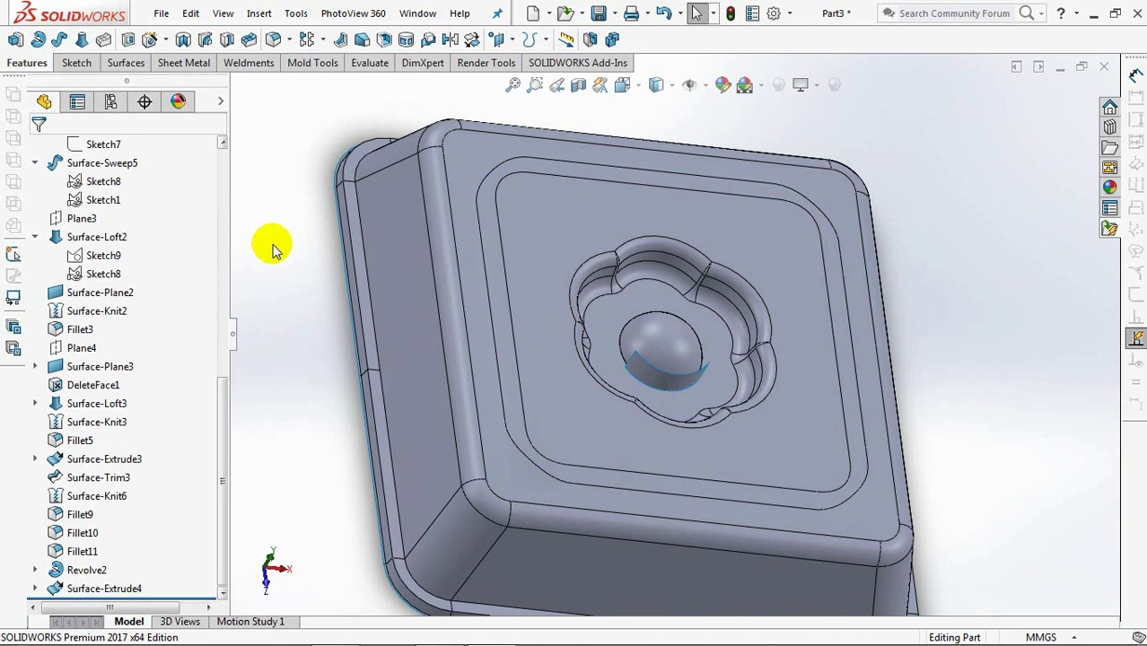
{"action": "left_click", "coordinate": [16, 39]}
{"action": "left_click", "coordinate": [719, 379]}
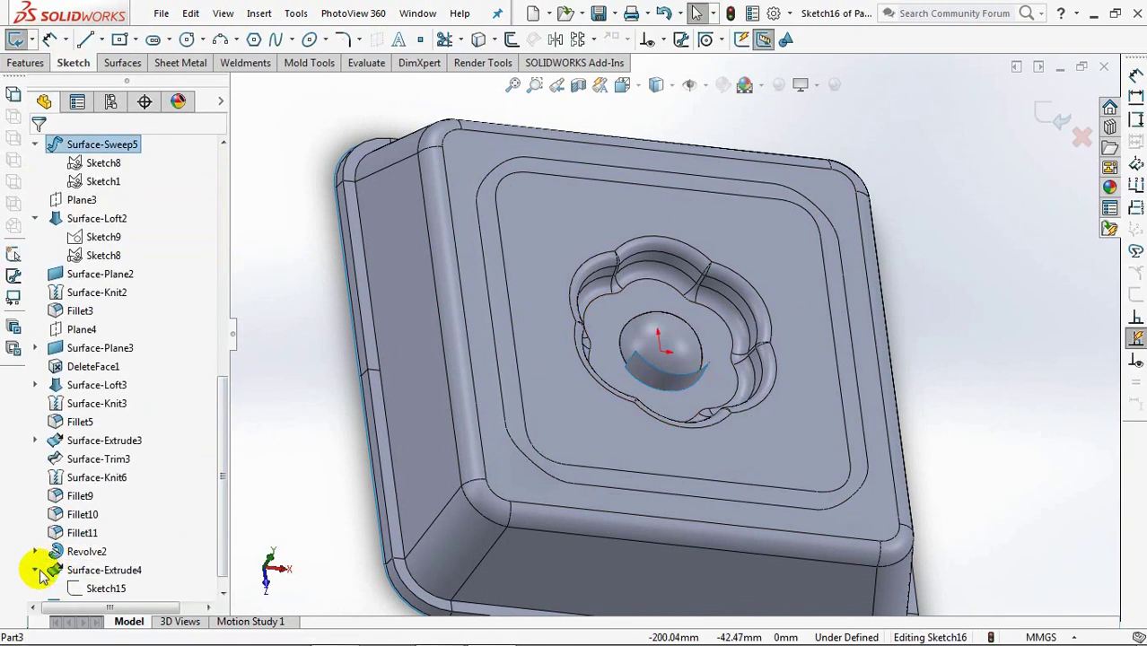
Convert the arc of the surface extrusion's sketch into the current sketch and view it from the top.
{"action": "left_click", "coordinate": [90, 591]}
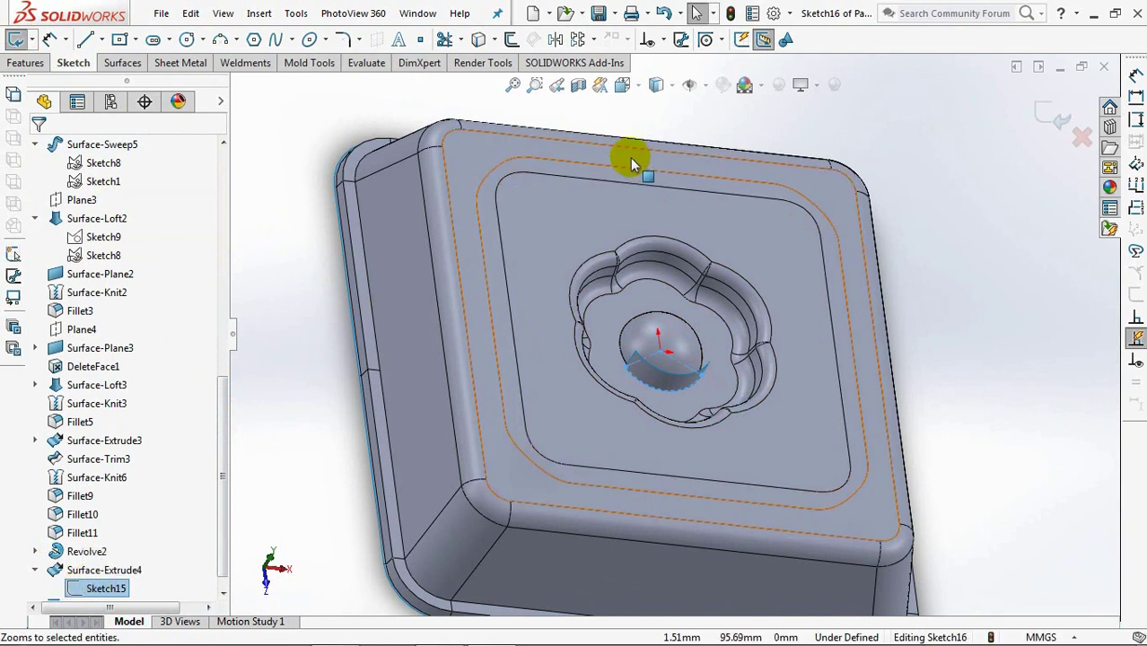
{"action": "left_click", "coordinate": [618, 89]}
{"action": "left_click", "coordinate": [719, 265]}
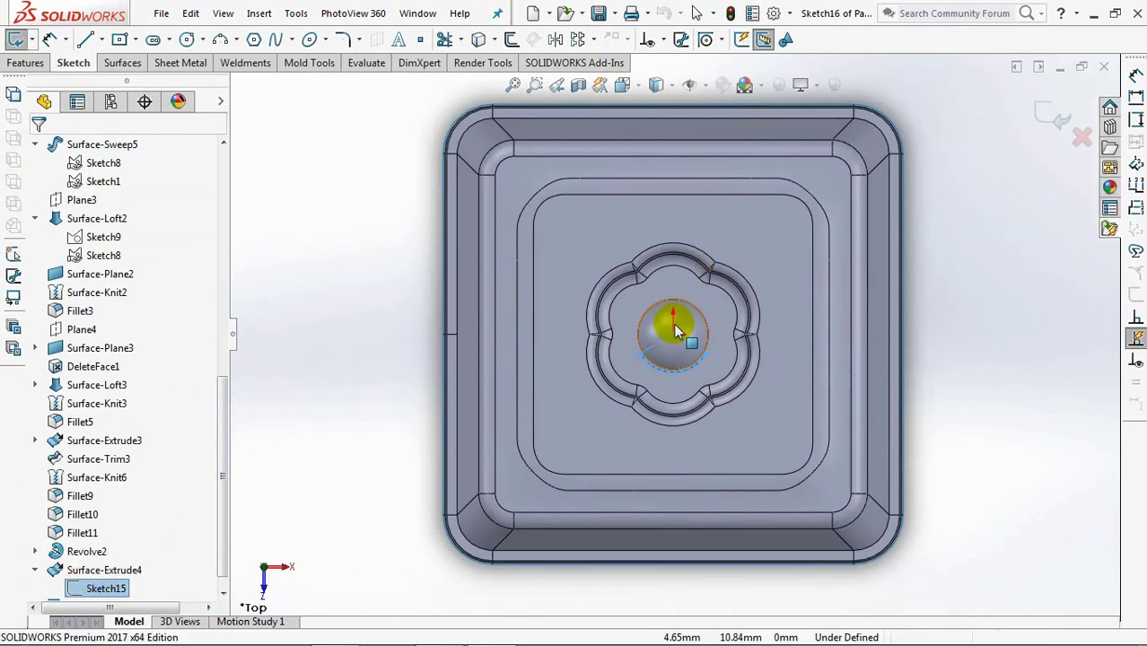
{"action": "key", "text": "shift+z"}
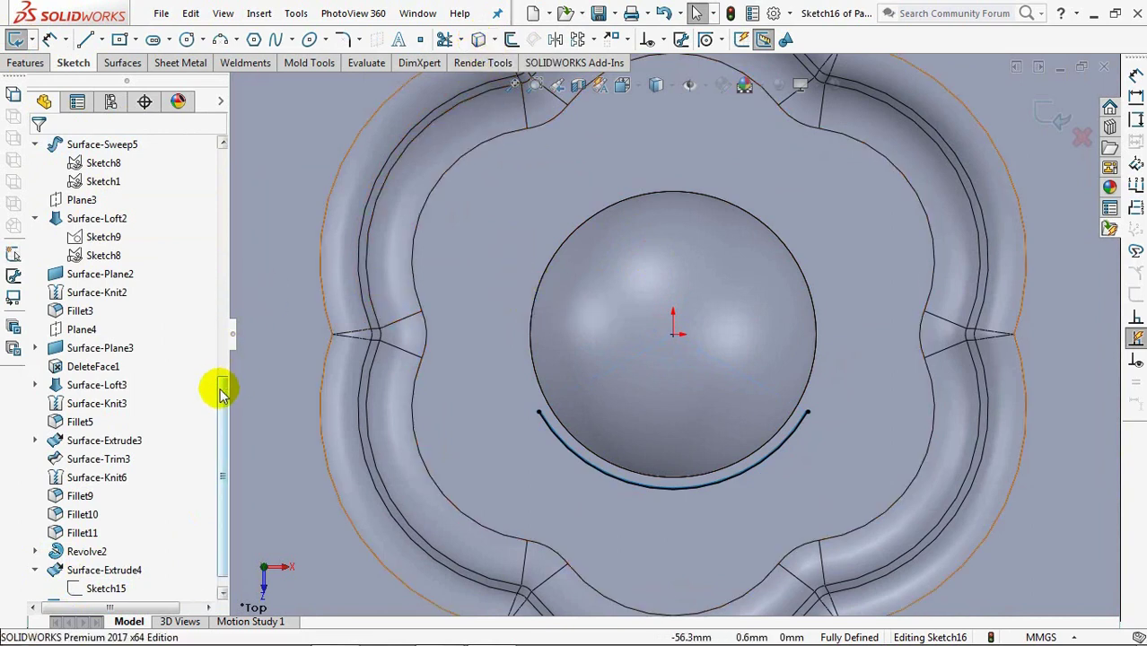
Hide the Surface-Extrude4 surface body.
{"action": "left_click_drag", "start_coordinate": [226, 389], "coordinate": [205, 169]}
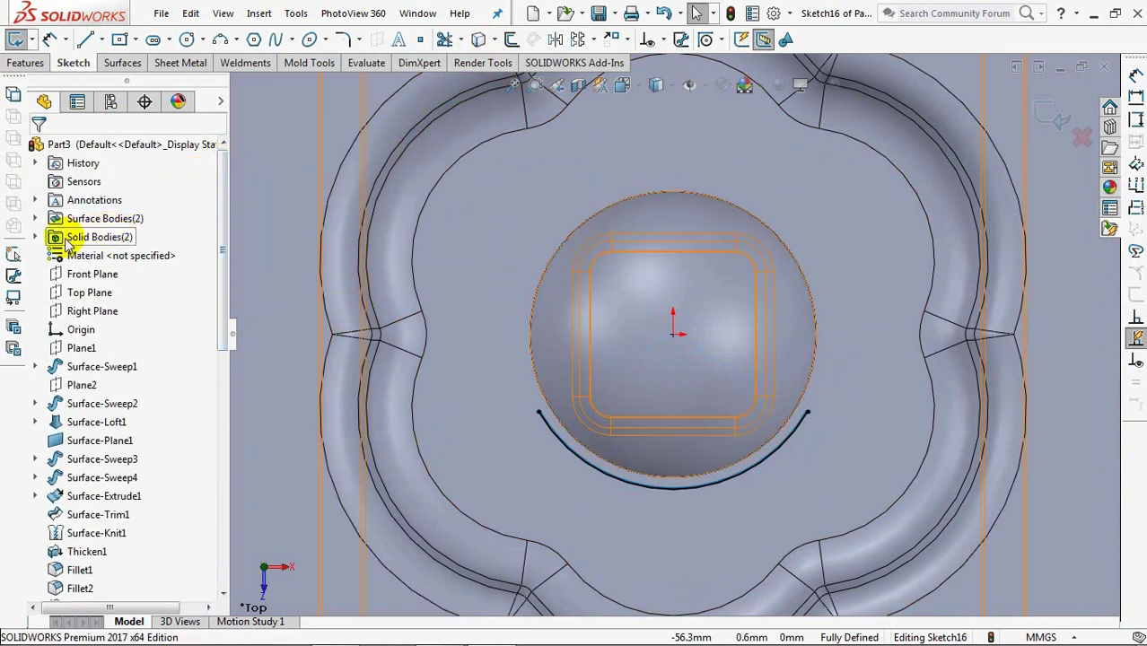
{"action": "left_click", "coordinate": [35, 218]}
{"action": "left_click", "coordinate": [90, 259]}
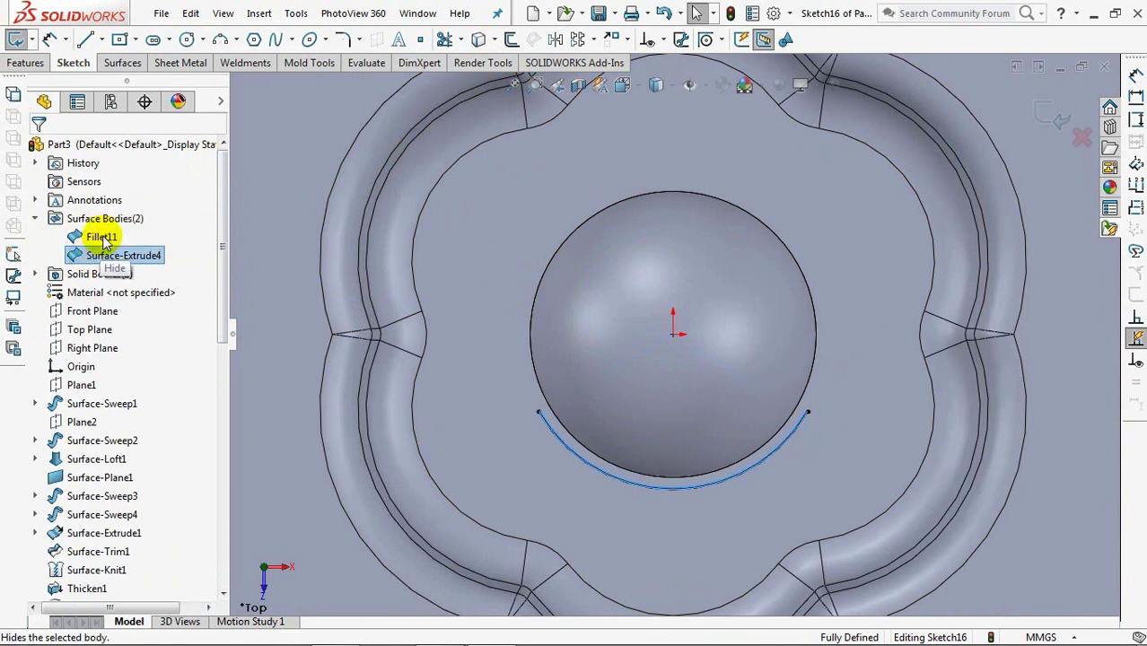
{"action": "left_click", "coordinate": [74, 231]}
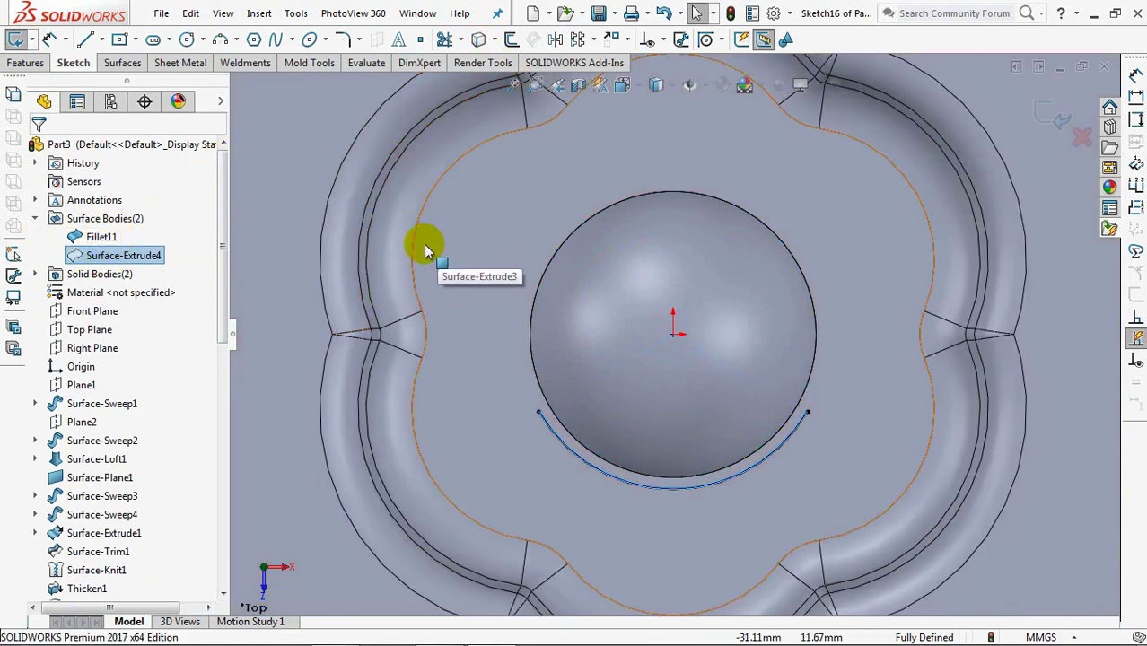
Draw two centerlines joining the ends of the converted arc to the origin.
{"action": "left_click", "coordinate": [96, 39]}
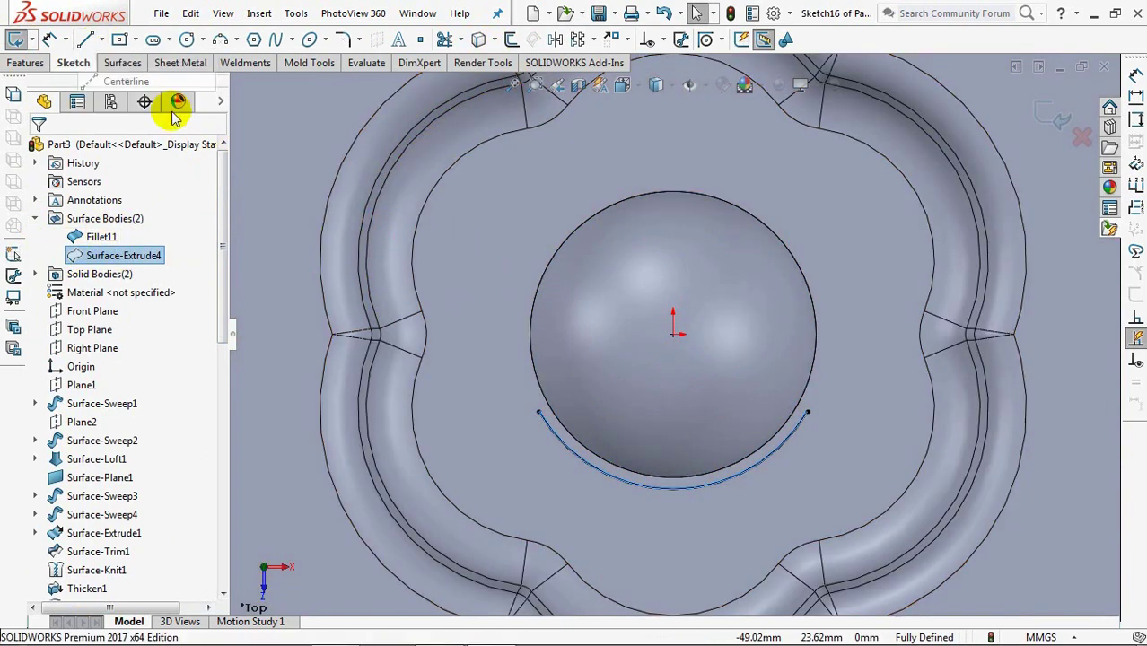
{"action": "left_click", "coordinate": [672, 332]}
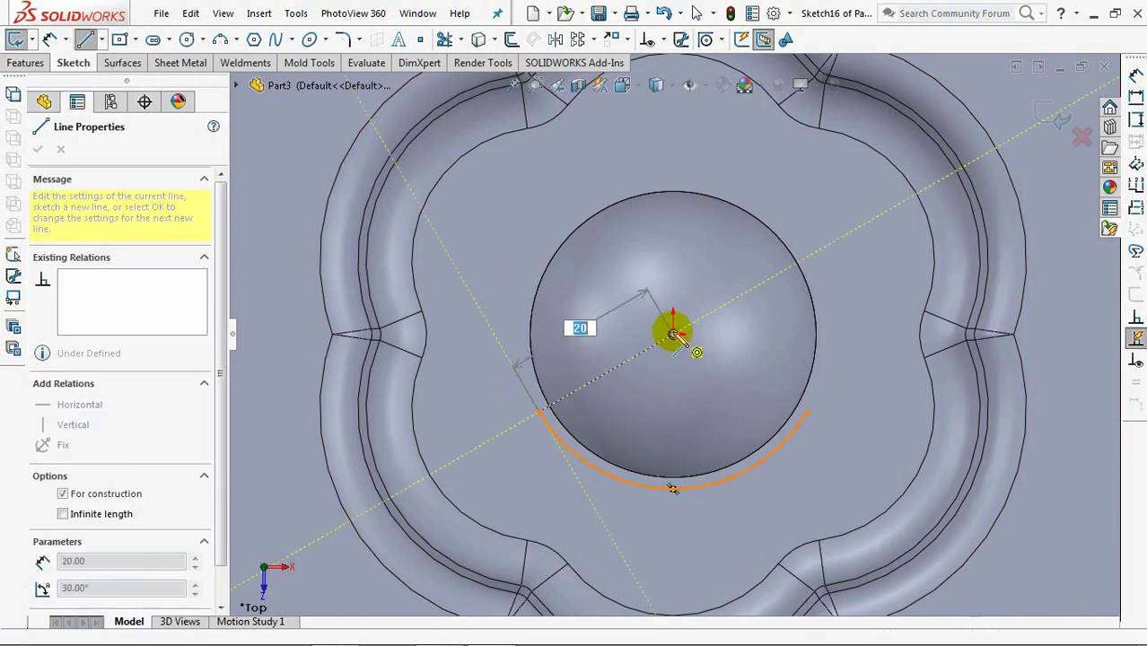
{"action": "left_click", "coordinate": [811, 410]}
{"action": "right_click", "coordinate": [814, 417]}
{"action": "left_click", "coordinate": [834, 418]}
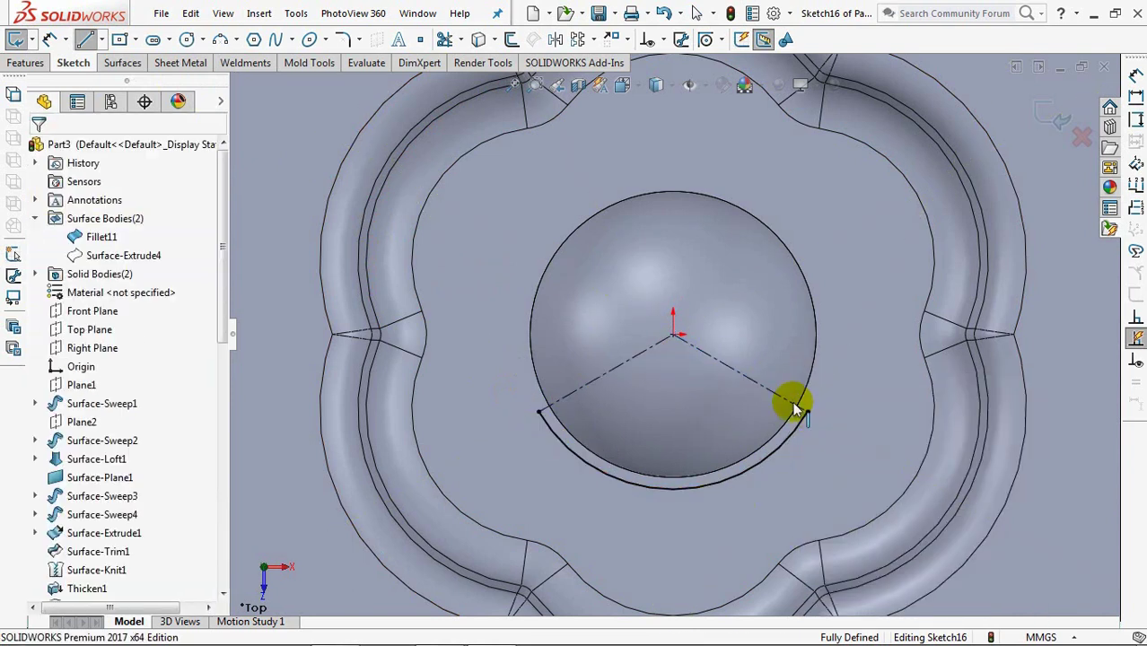
Switch to wireframe display and draw a small three-point arc from near the right centerline's outer end to the converted arc.
{"action": "left_click", "coordinate": [656, 84]}
{"action": "left_click", "coordinate": [659, 202]}
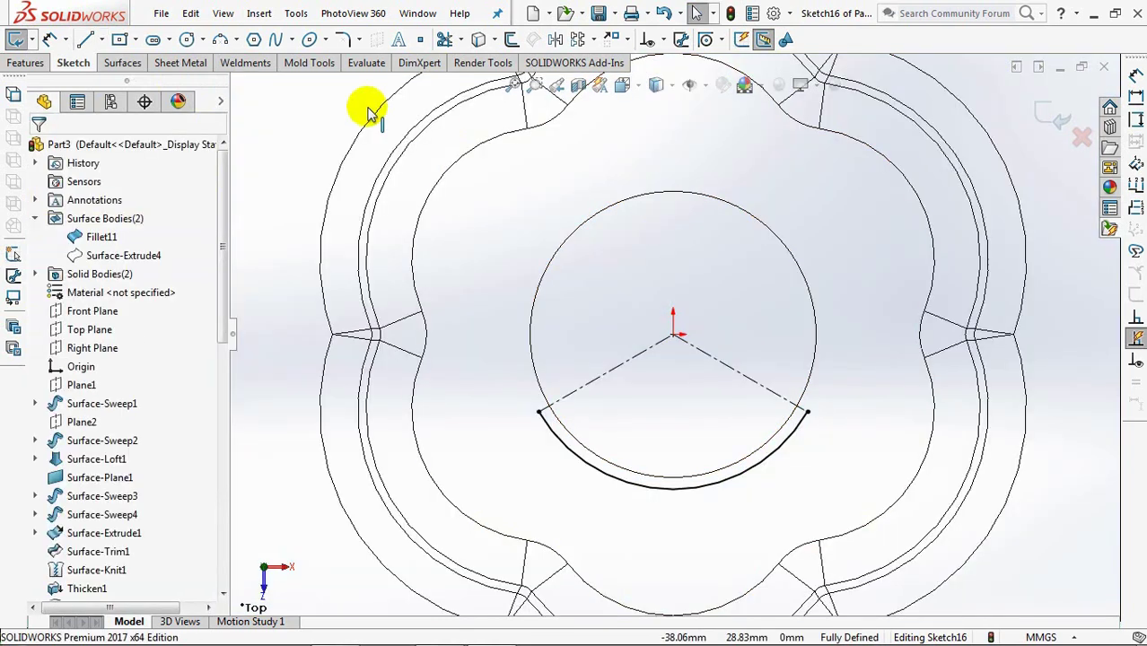
{"action": "left_click", "coordinate": [220, 40]}
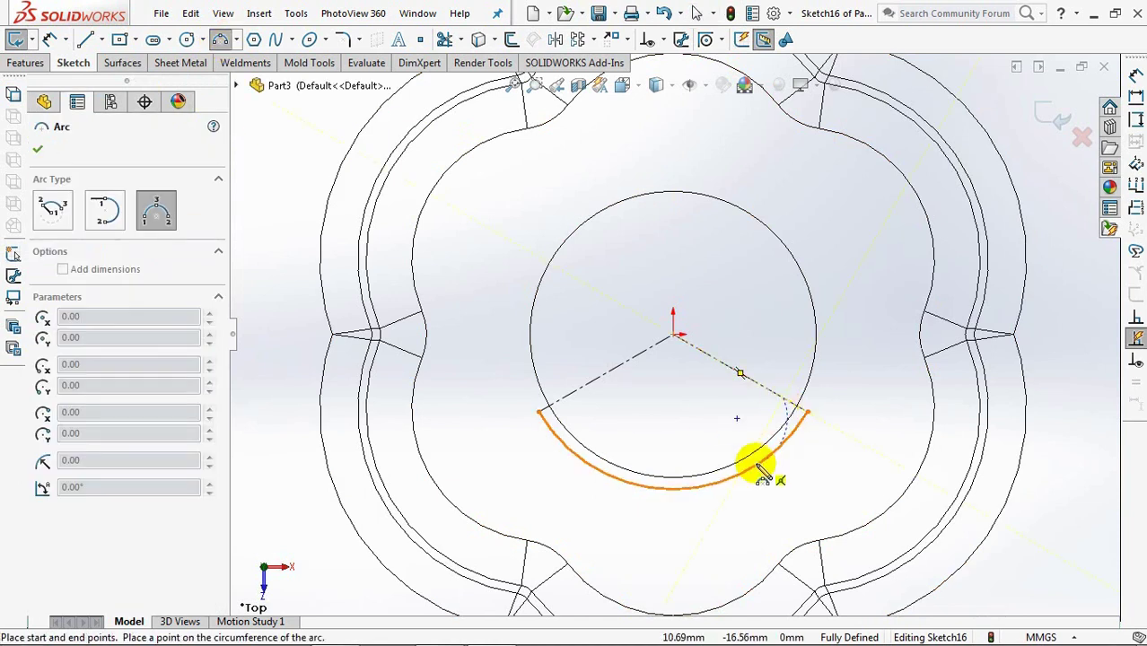
{"action": "left_click", "coordinate": [779, 430]}
{"action": "right_click", "coordinate": [788, 428]}
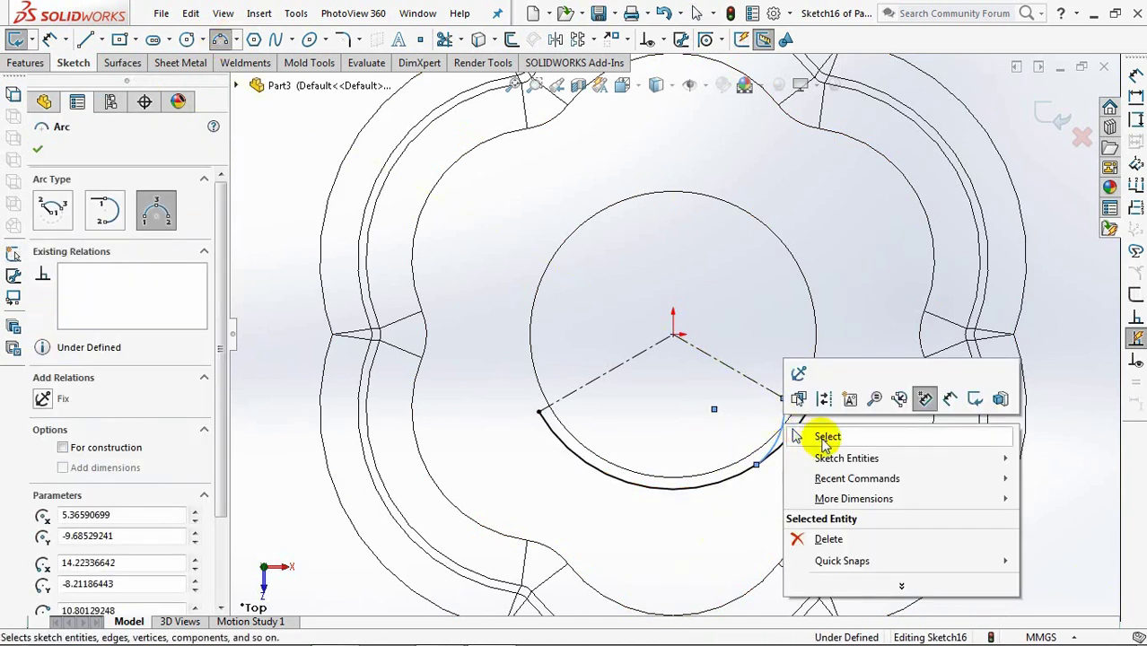
{"action": "left_click", "coordinate": [818, 436]}
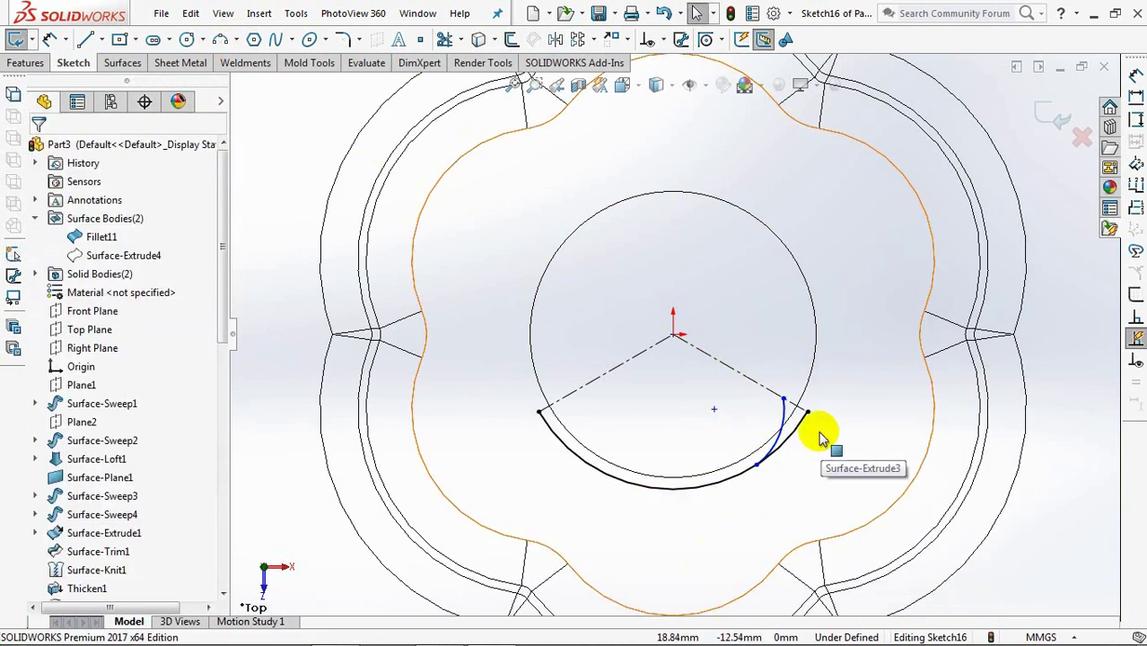
Offset the left centerline 10 mm toward the rear of the dome as a solid sketch line with a dimension.
{"action": "left_click", "coordinate": [511, 40]}
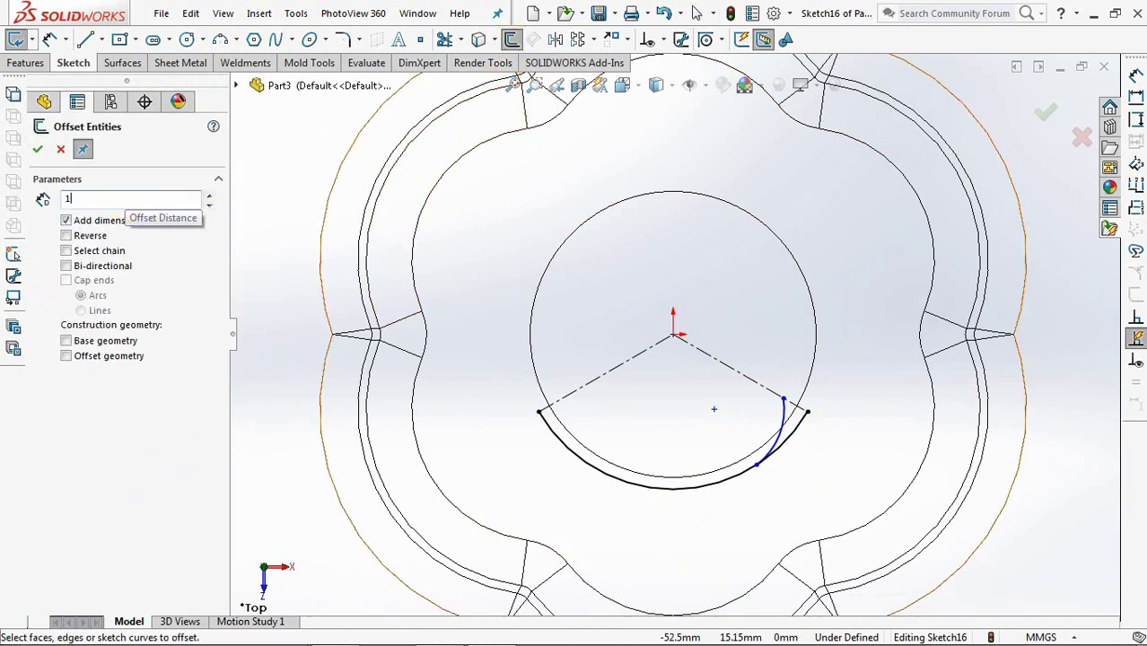
{"action": "left_click", "coordinate": [563, 398]}
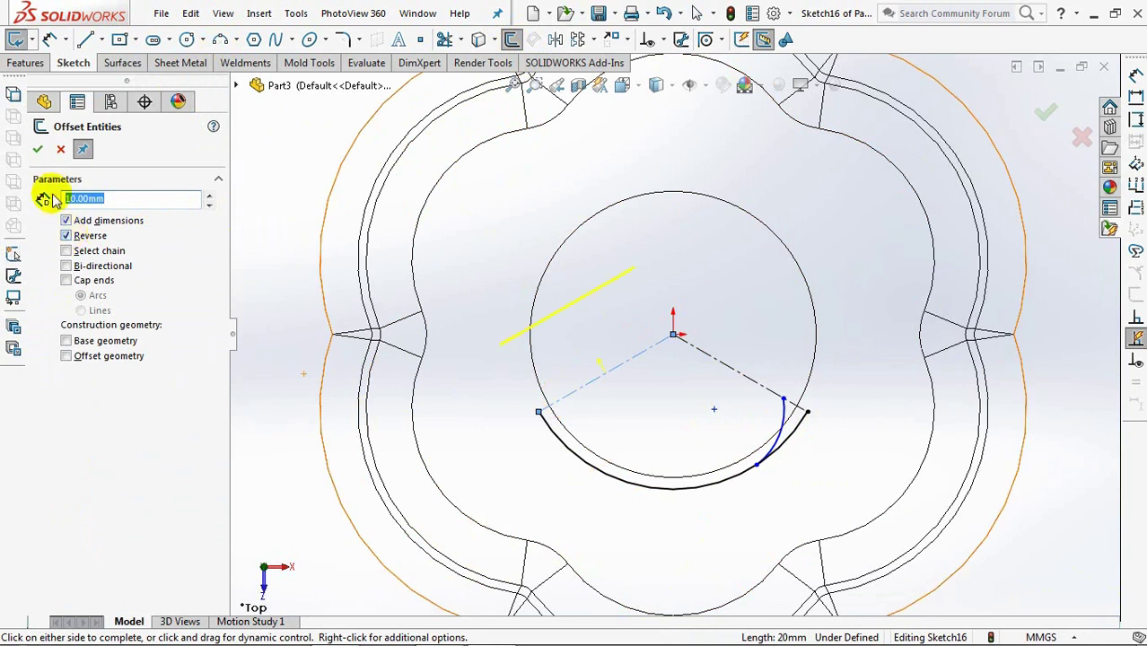
{"action": "left_click", "coordinate": [38, 151]}
{"action": "left_click", "coordinate": [60, 149]}
Extend the left end of the converted arc to the offset line and trim the line's overhang outside the arc.
{"action": "left_click", "coordinate": [455, 40]}
{"action": "left_click", "coordinate": [504, 79]}
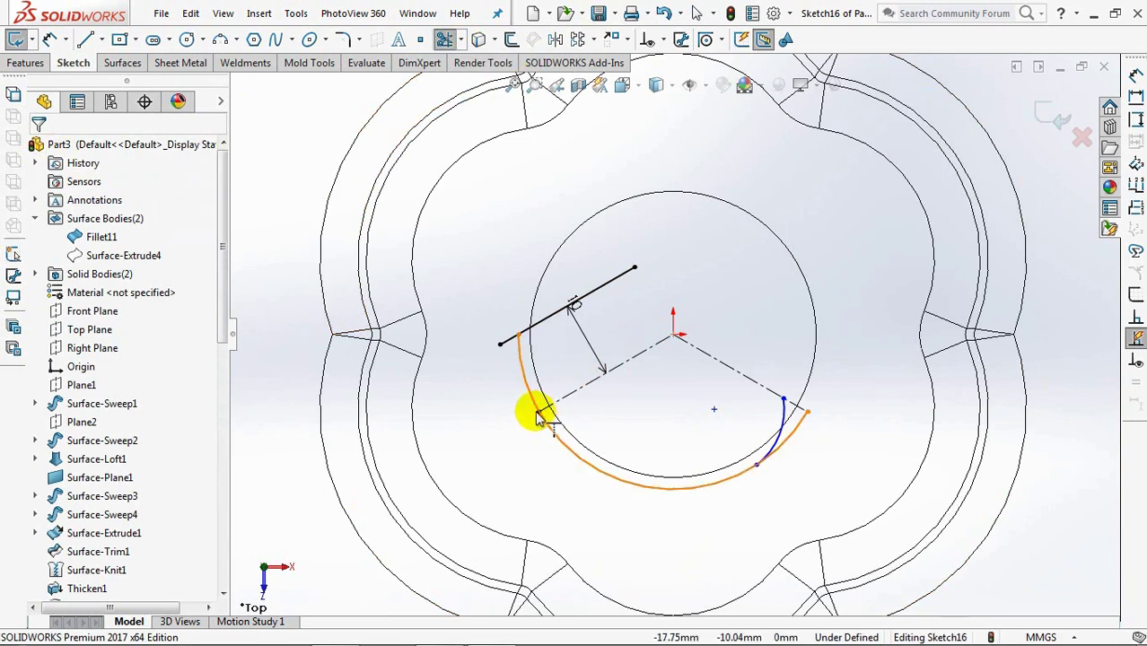
{"action": "left_click", "coordinate": [535, 412]}
{"action": "left_click", "coordinate": [455, 39]}
{"action": "left_click", "coordinate": [485, 59]}
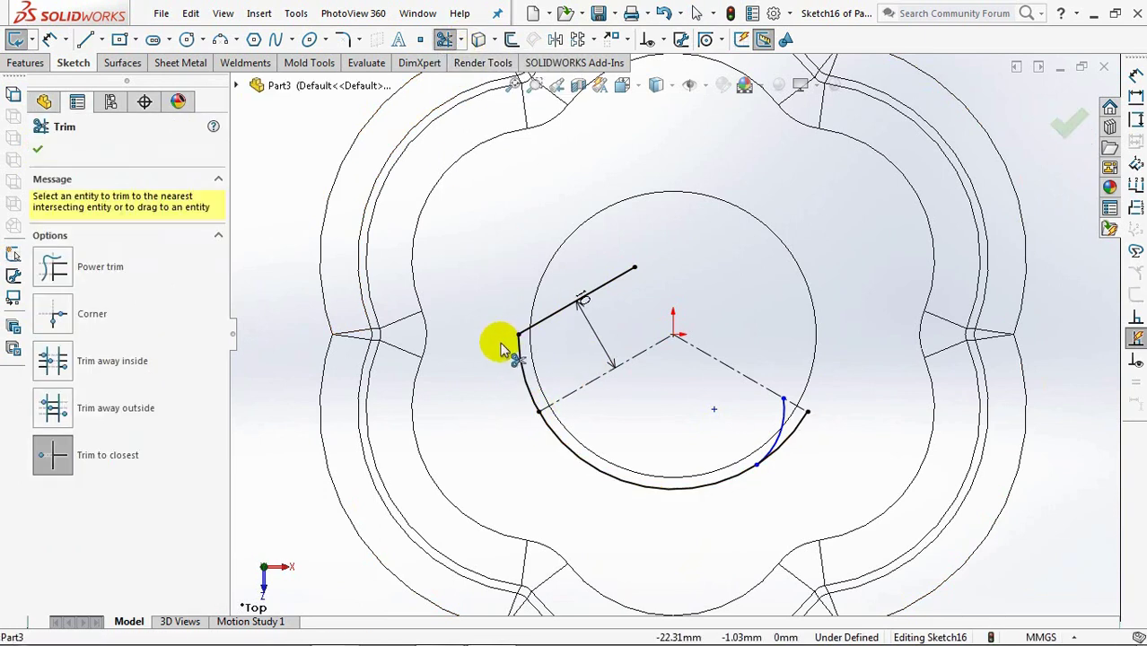
Draw a forward-bulging three-point arc from the midpoint of the right centerline to the offset line.
{"action": "left_click", "coordinate": [220, 39]}
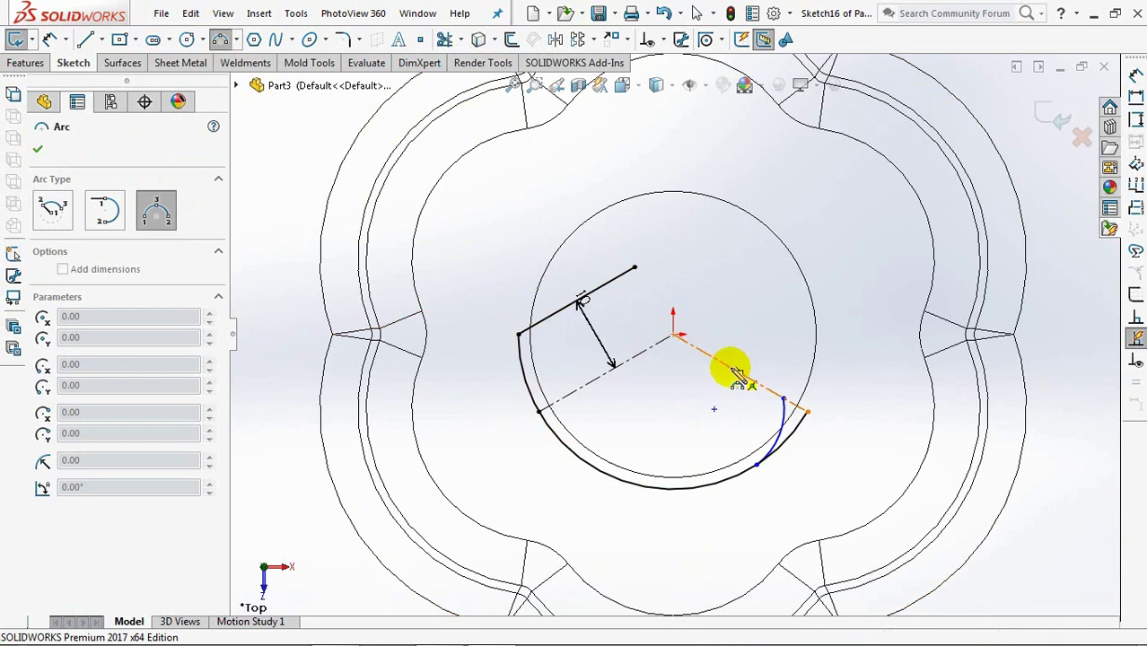
{"action": "left_click", "coordinate": [550, 328]}
{"action": "right_click", "coordinate": [552, 327]}
{"action": "left_click", "coordinate": [589, 339]}
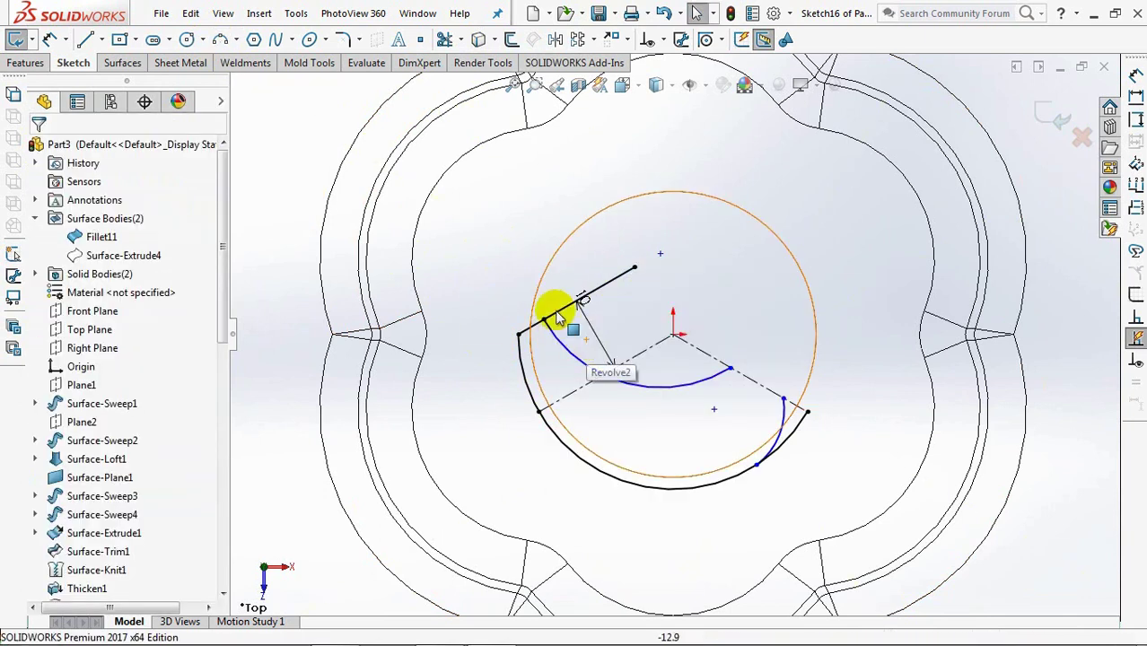
Draw a line about 7.84 mm long along the right centerline, joining the inner ends of the two three-point arcs.
{"action": "left_click", "coordinate": [85, 39]}
{"action": "left_click_drag", "start_coordinate": [731, 371], "coordinate": [783, 400]}
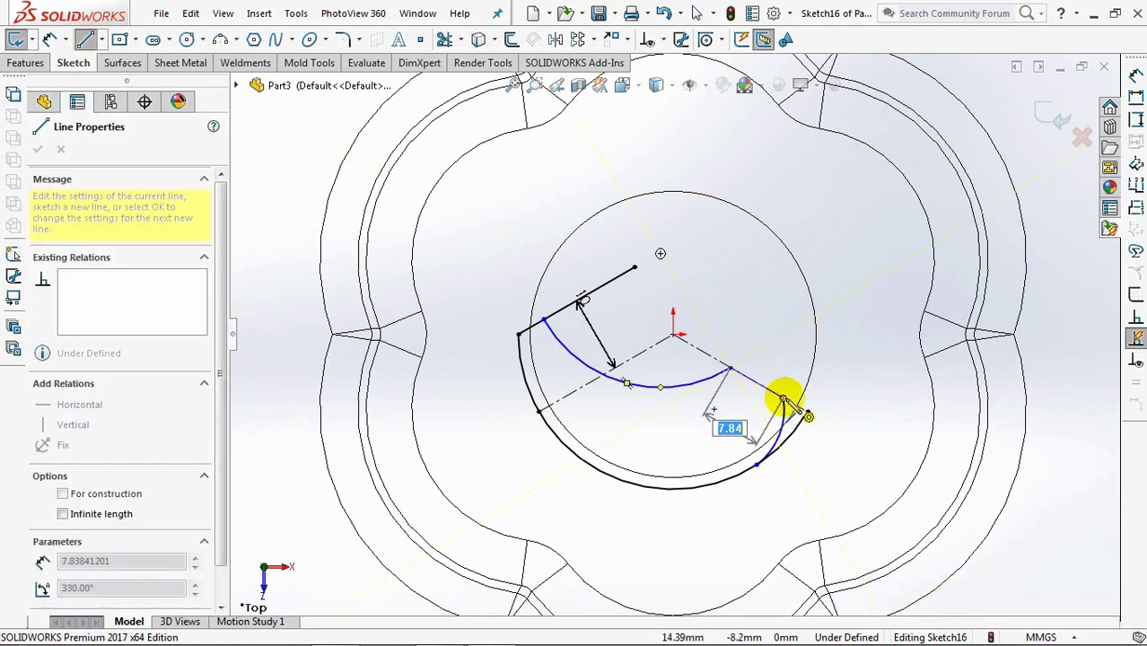
{"action": "right_click", "coordinate": [782, 398]}
{"action": "left_click", "coordinate": [825, 412]}
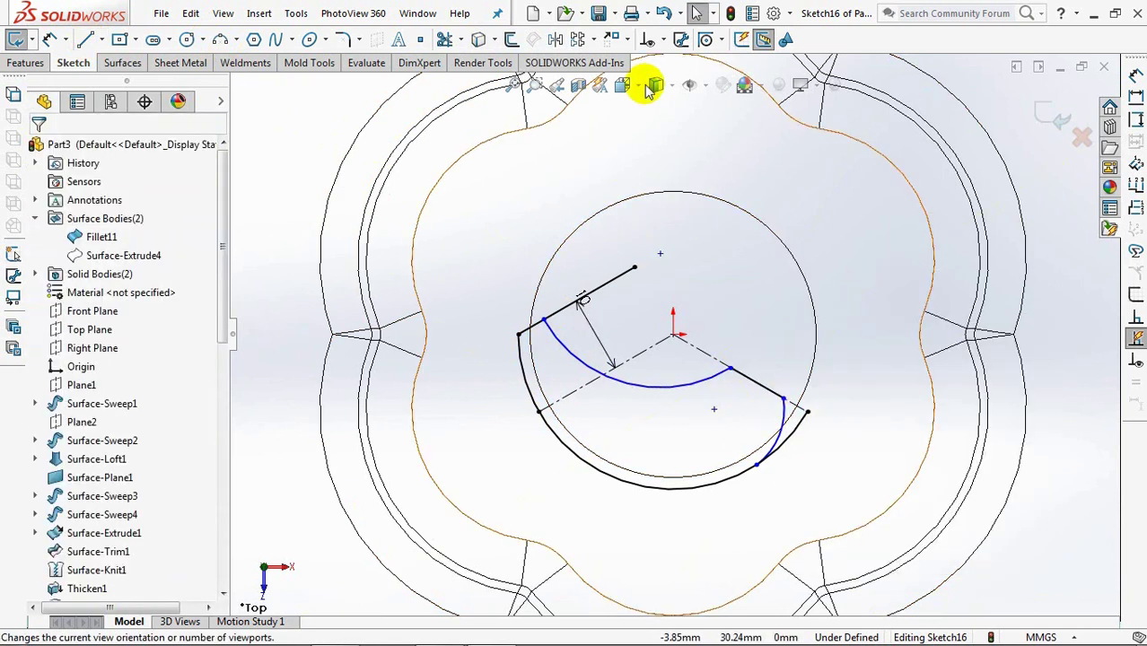
Add a tangent relation between the small arc at the right centerline and the large converted arc.
{"action": "left_click", "coordinate": [662, 40]}
{"action": "left_click", "coordinate": [678, 79]}
{"action": "left_click", "coordinate": [767, 447]}
{"action": "left_click", "coordinate": [747, 481]}
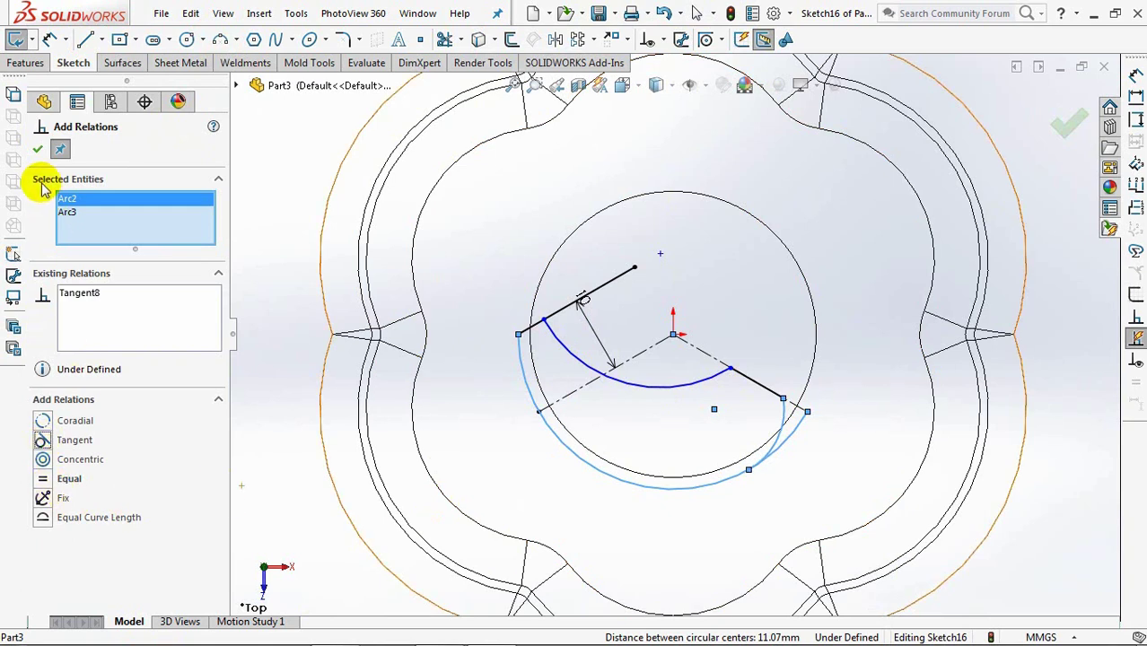
{"action": "left_click", "coordinate": [38, 154]}
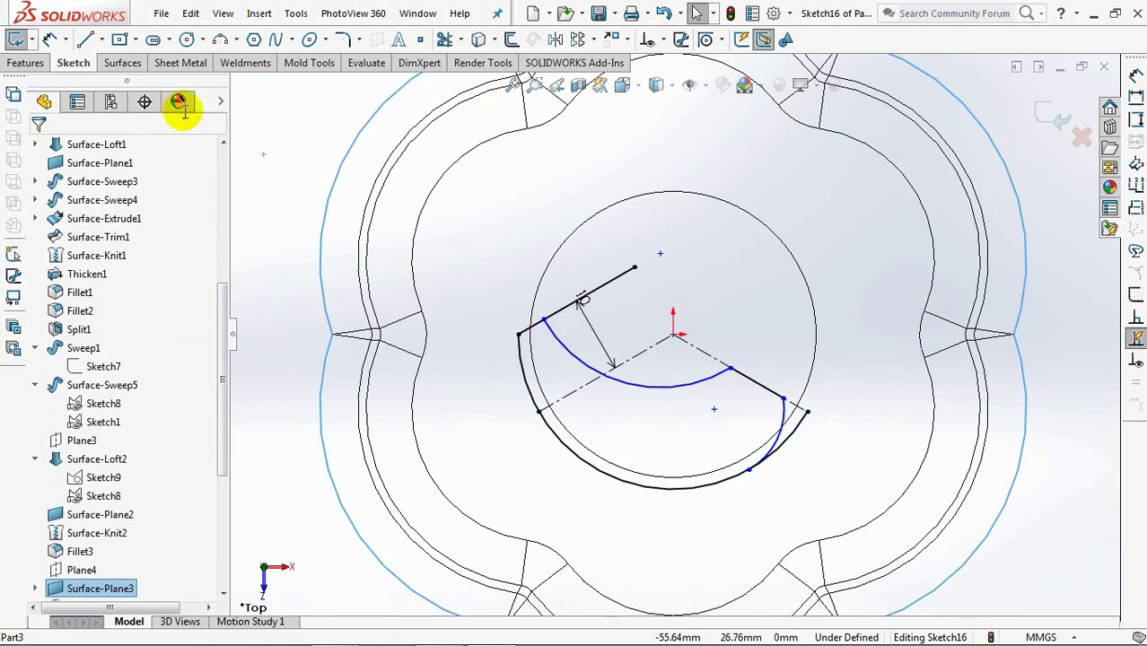
{"action": "left_click", "coordinate": [457, 284]}
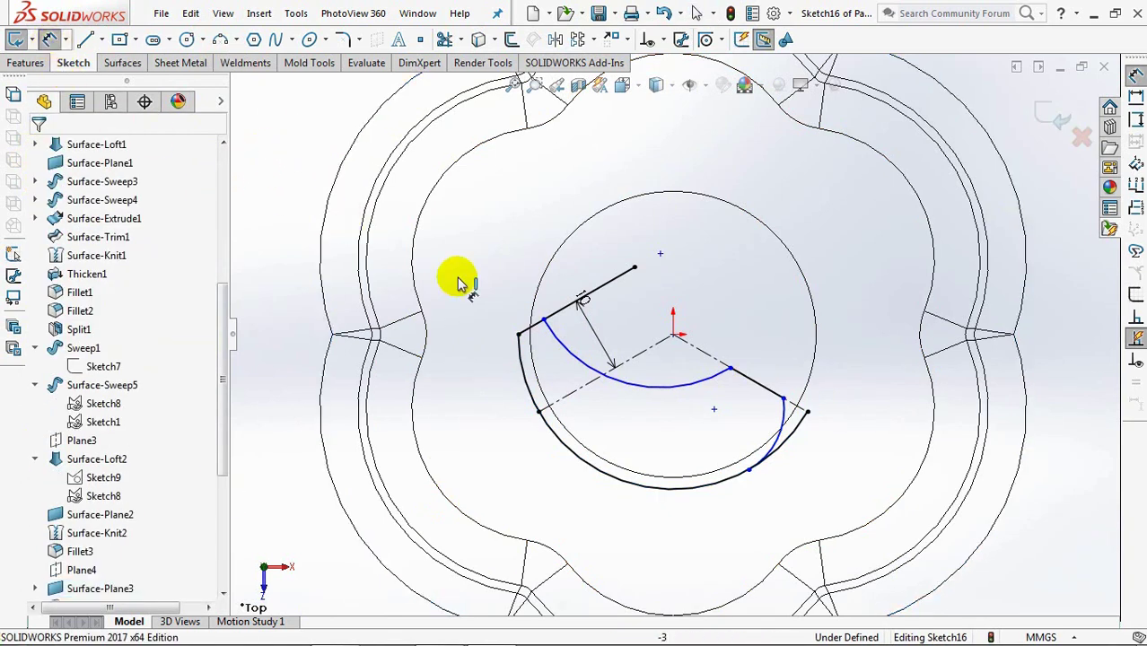
Dimension the distance from the right centerline to the small arc's tangent end at 10 mm.
{"action": "left_click", "coordinate": [796, 408]}
{"action": "left_click", "coordinate": [749, 470]}
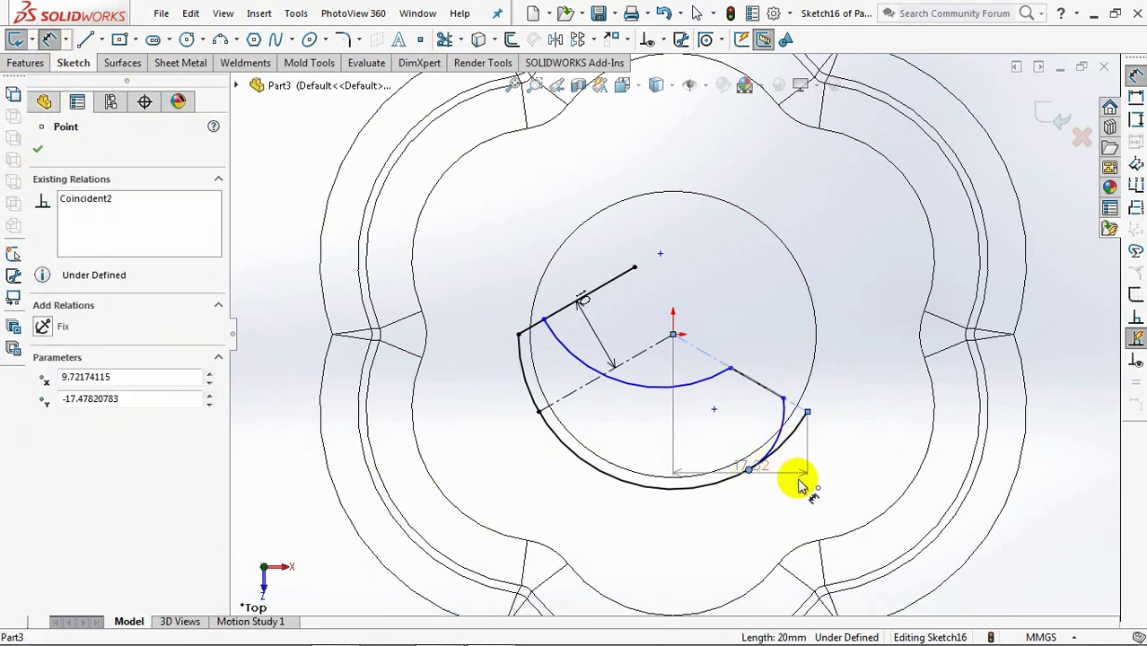
{"action": "left_click", "coordinate": [824, 492]}
{"action": "type", "text": "1"}
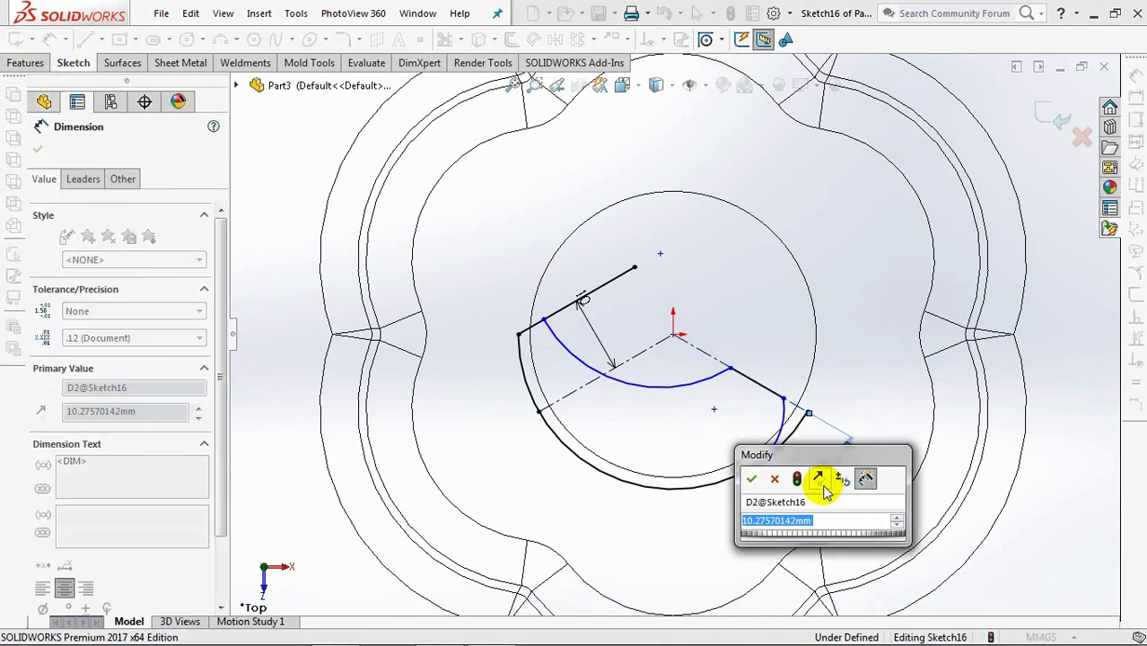
{"action": "type", "text": "0"}
{"action": "left_click", "coordinate": [751, 478]}
Dimension the distance between the small arc's upper end and the outer end of the right centerline at 3 mm.
{"action": "left_click", "coordinate": [786, 402]}
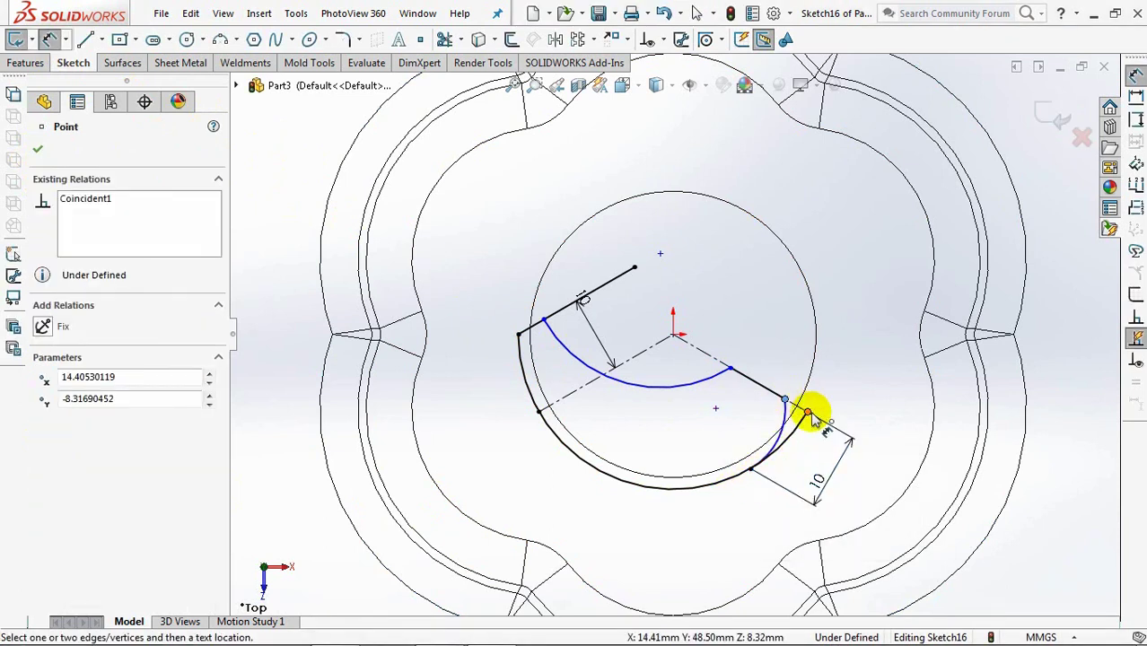
{"action": "left_click", "coordinate": [856, 368]}
{"action": "type", "text": "3"}
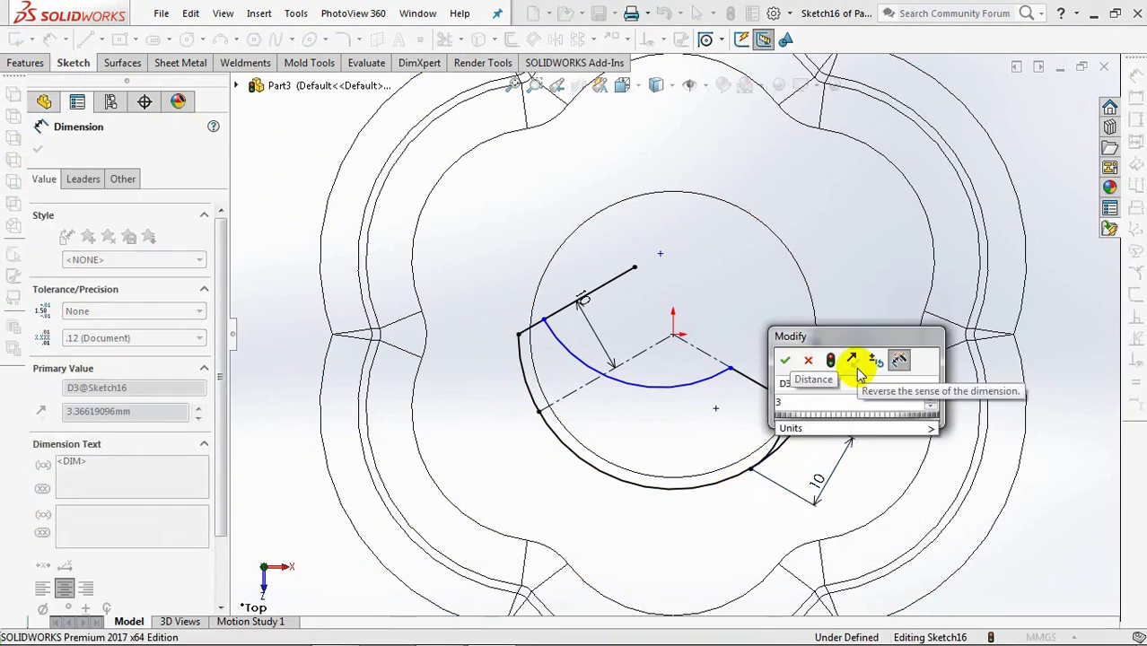
{"action": "left_click", "coordinate": [785, 360]}
Dimension the distance from the origin to the inner end of the line on the right centerline at 10 mm.
{"action": "left_click", "coordinate": [734, 370]}
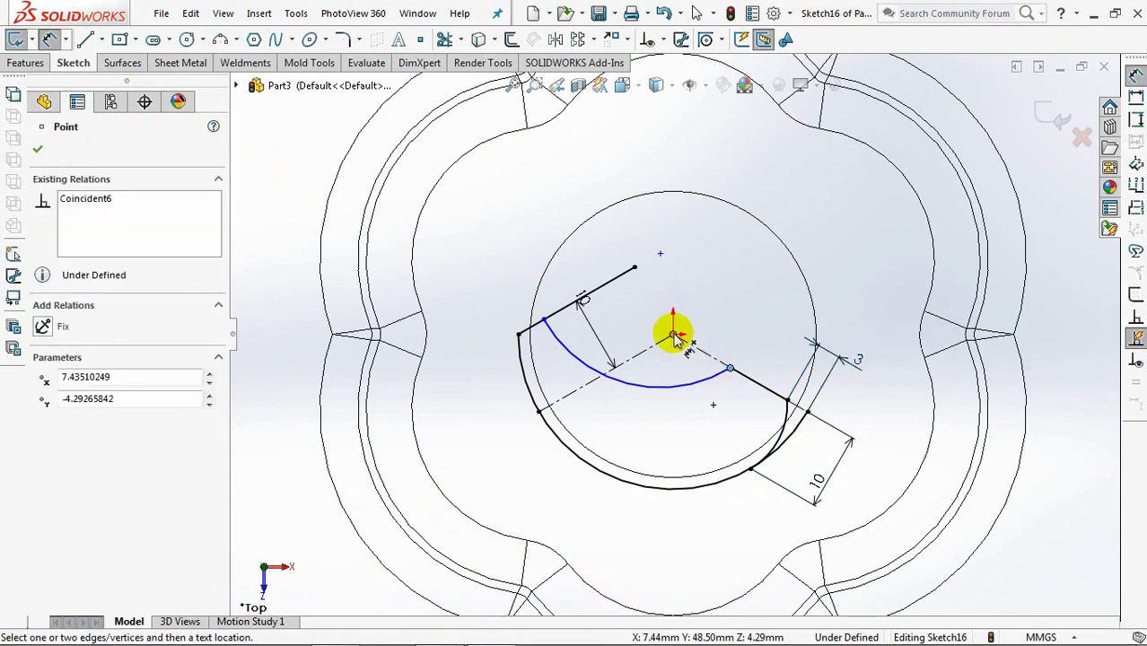
{"action": "left_click", "coordinate": [673, 333]}
{"action": "left_click", "coordinate": [775, 313]}
{"action": "type", "text": "1"}
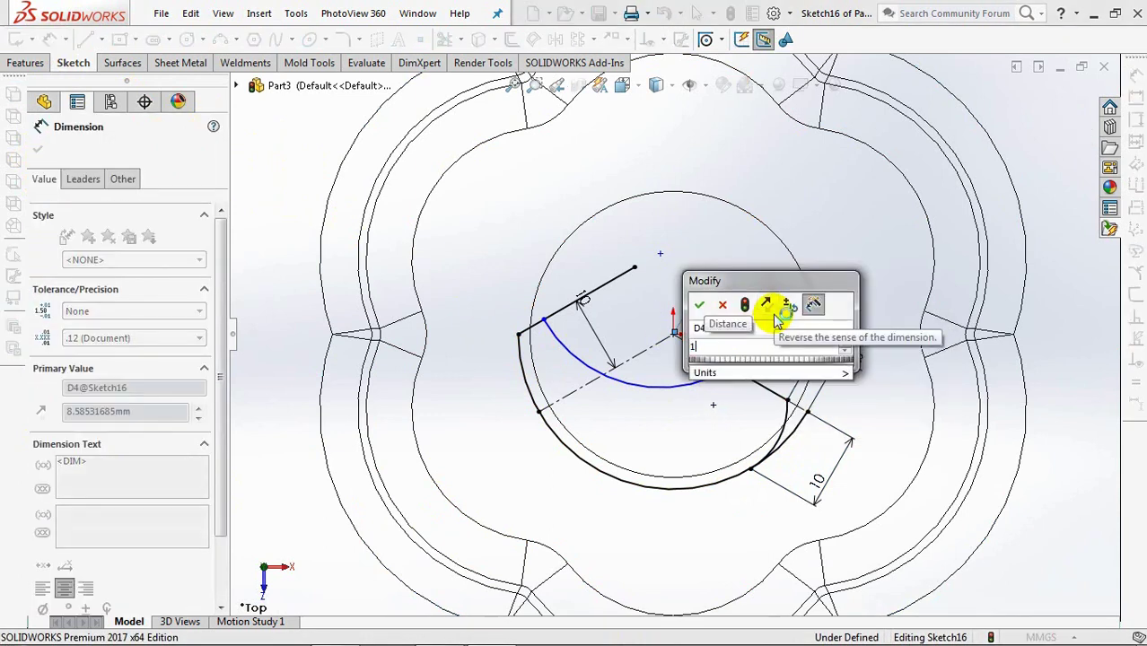
{"action": "type", "text": "0"}
{"action": "left_click", "coordinate": [699, 305]}
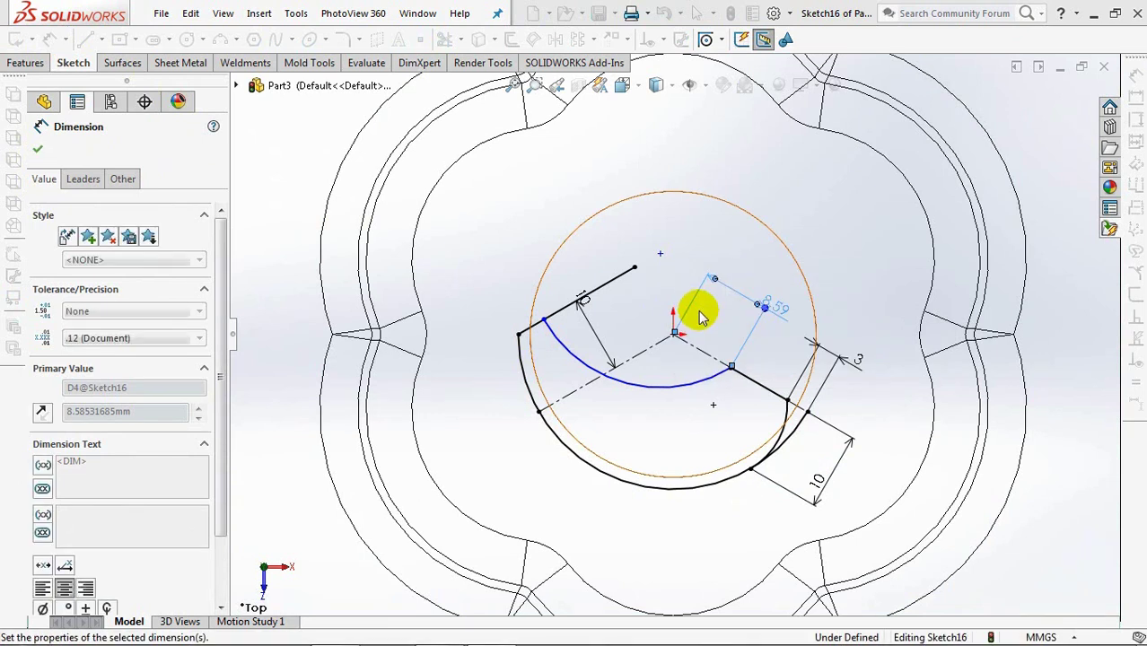
Dimension the radius of the large inner arc at 16 mm.
{"action": "left_click", "coordinate": [634, 403]}
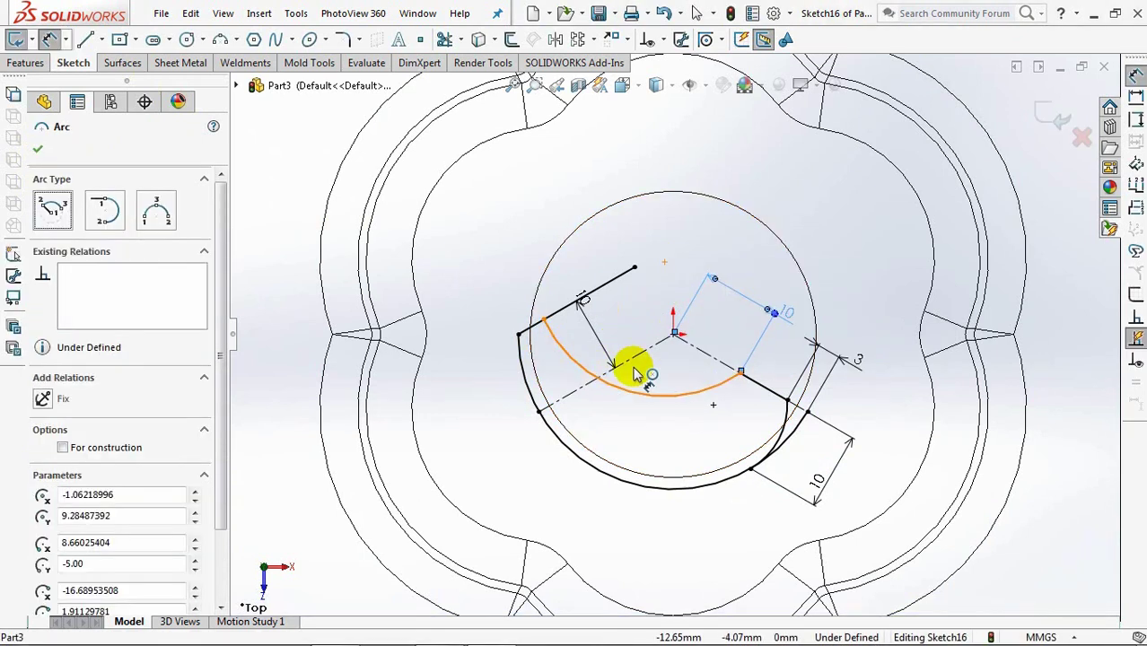
{"action": "left_click", "coordinate": [646, 443]}
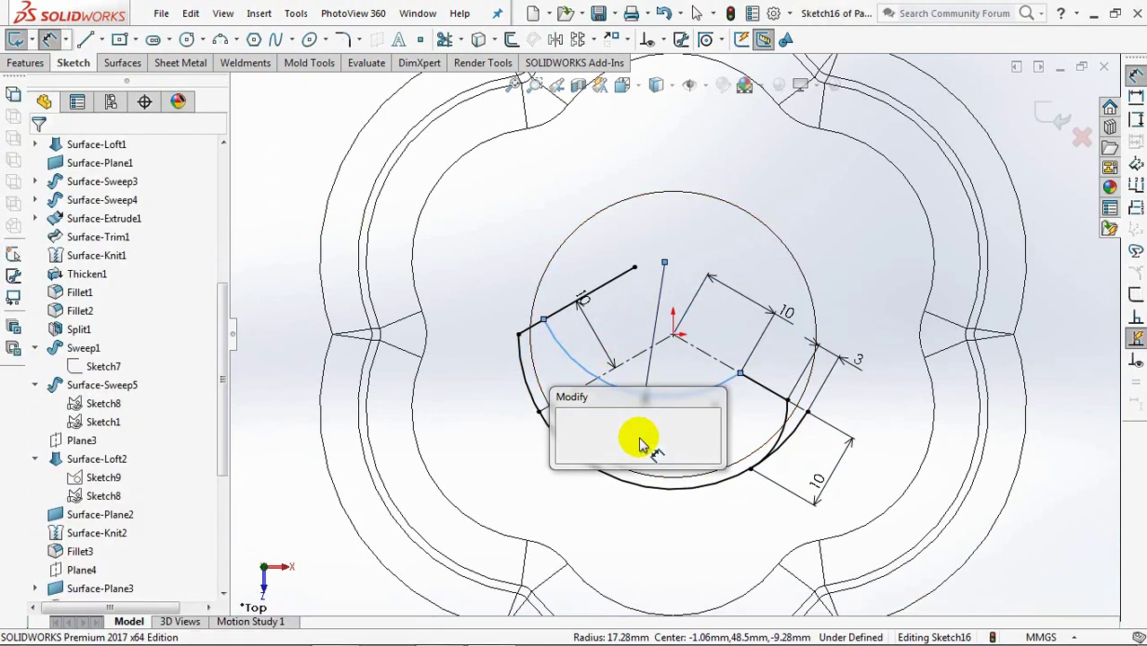
{"action": "type", "text": "16"}
{"action": "left_click", "coordinate": [563, 429]}
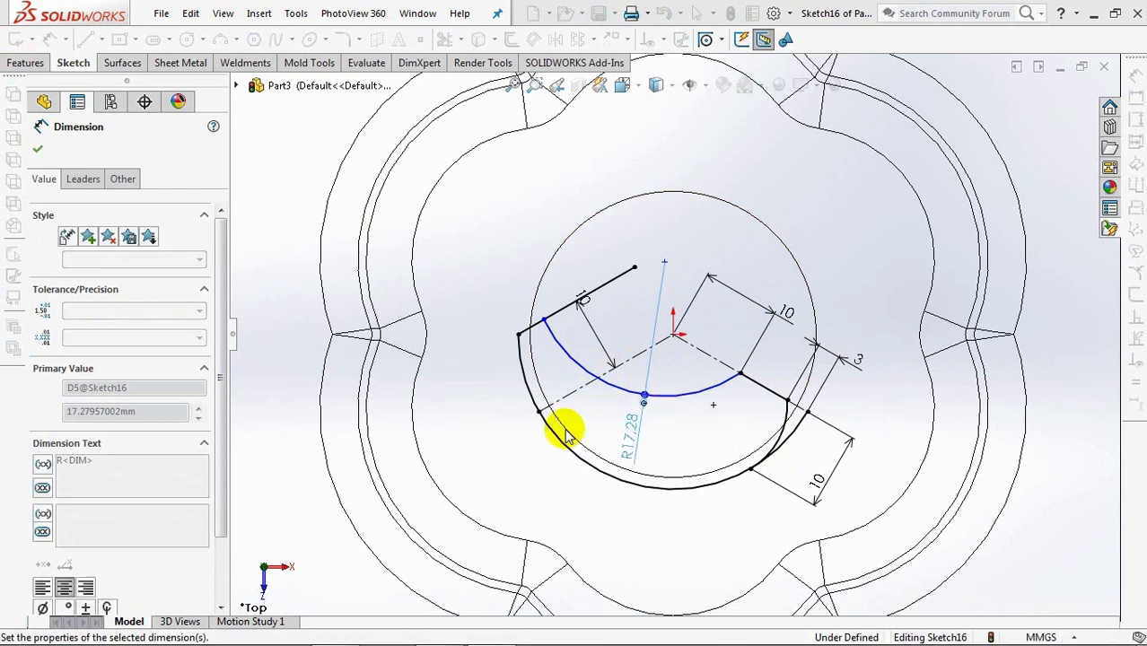
Dimension the distance along the offset line between the outer and inner arc ends at 5 mm, and change it to 6 mm.
{"action": "left_click", "coordinate": [529, 332]}
{"action": "left_click", "coordinate": [553, 313]}
{"action": "left_click", "coordinate": [486, 303]}
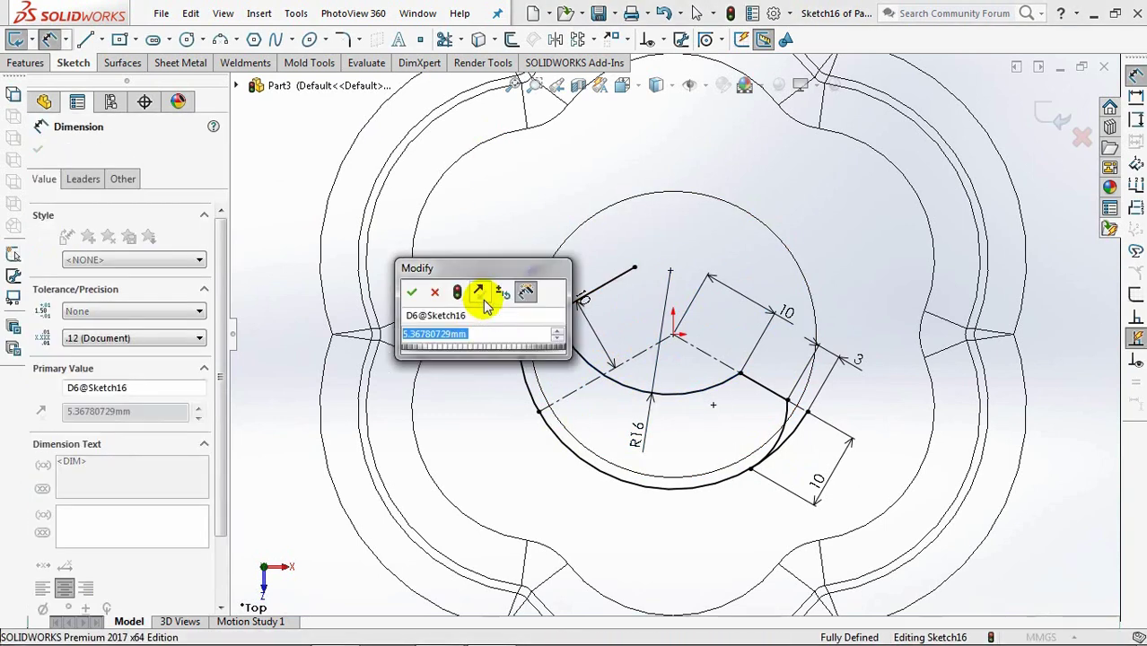
{"action": "type", "text": "5"}
{"action": "left_click", "coordinate": [411, 292]}
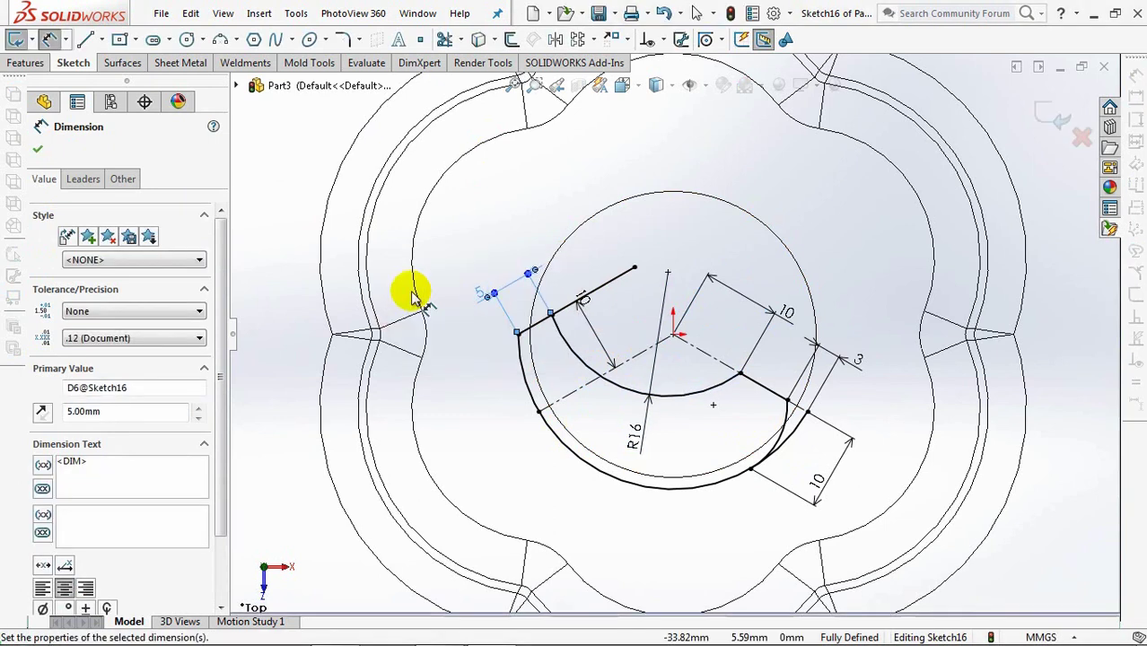
{"action": "left_click", "coordinate": [480, 294]}
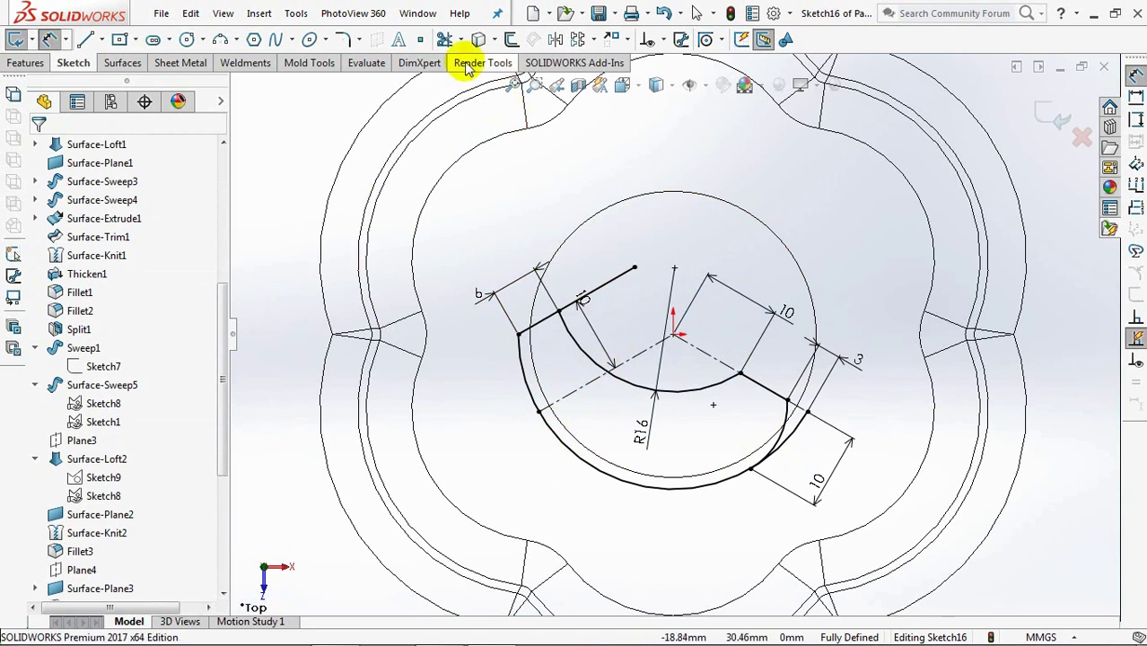
Trim the offset line beyond the inner arc and the large outer arc's remainder beyond the small arc.
{"action": "left_click", "coordinate": [442, 40]}
{"action": "left_click", "coordinate": [605, 285]}
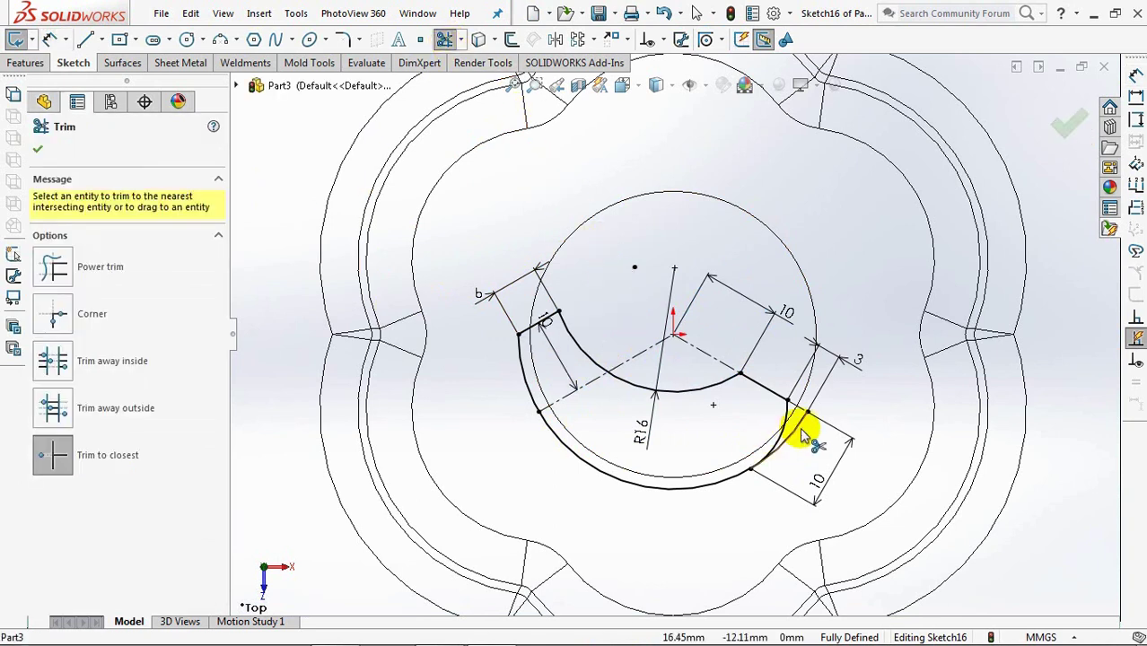
{"action": "left_click", "coordinate": [38, 149]}
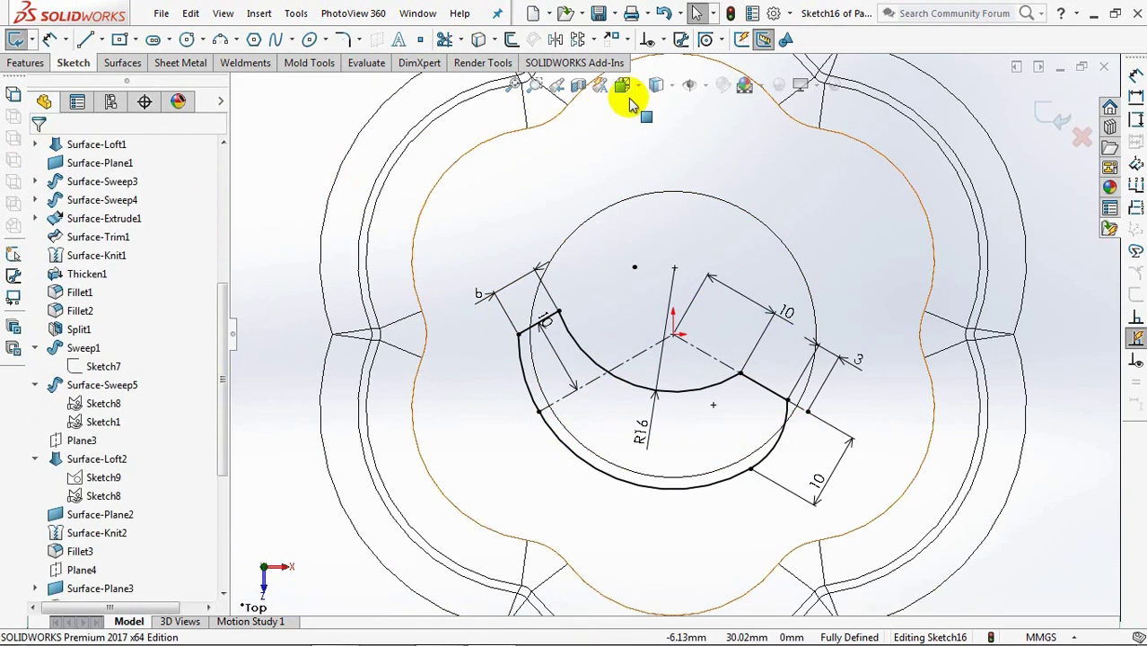
Restore the shaded display with edges and extrude the petal sketch 12.5 mm blind as a separate body with 1° inward draft.
{"action": "left_click", "coordinate": [656, 85]}
{"action": "left_click", "coordinate": [655, 103]}
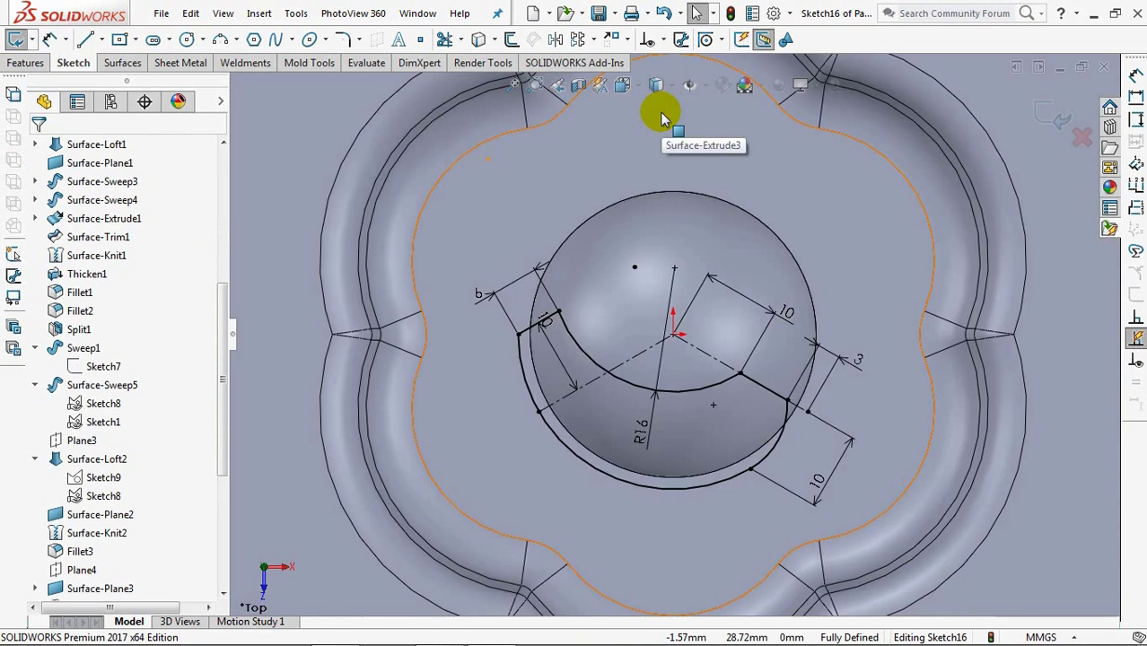
{"action": "left_click", "coordinate": [1052, 119]}
{"action": "left_click", "coordinate": [852, 401]}
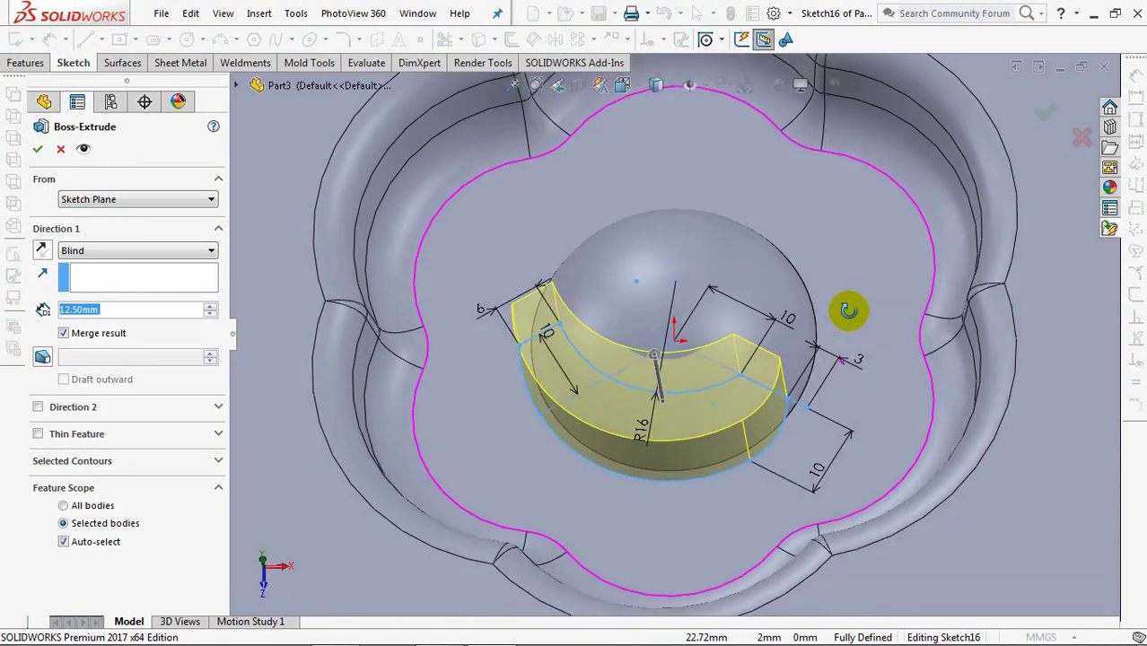
{"action": "left_click", "coordinate": [530, 377]}
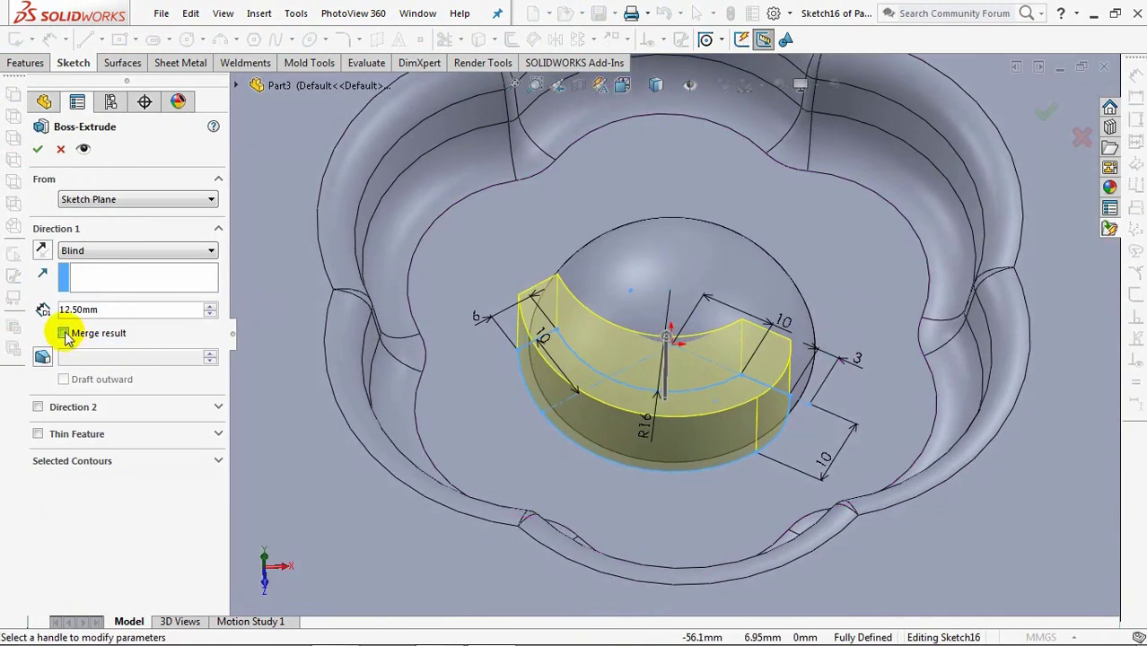
{"action": "left_click", "coordinate": [42, 357]}
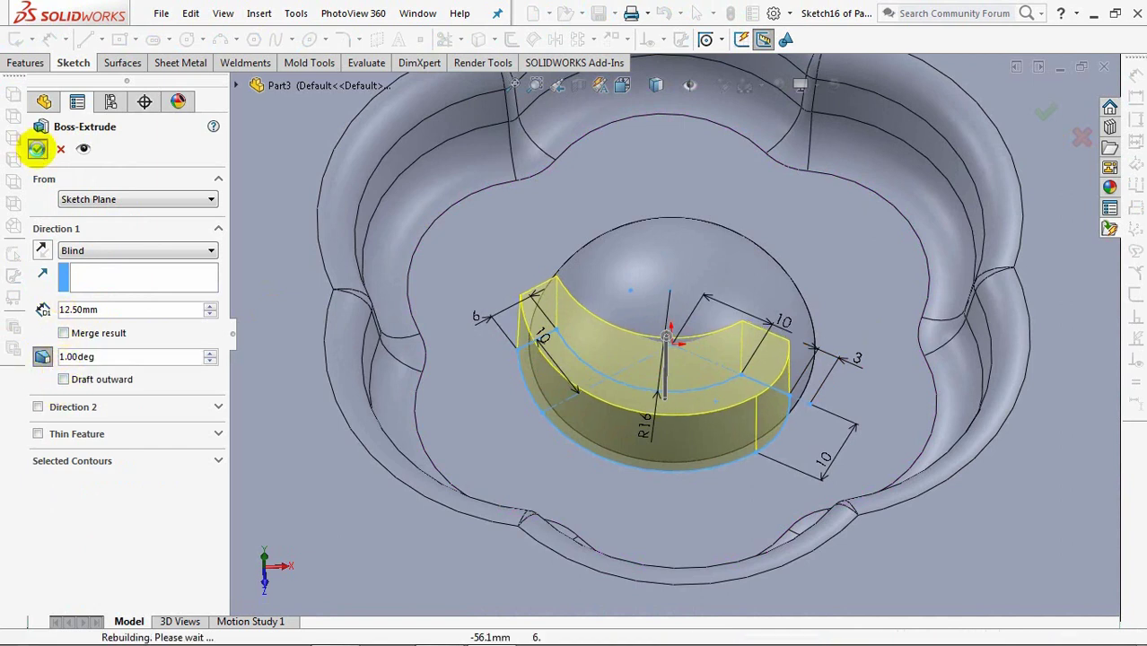
{"action": "left_click", "coordinate": [37, 149]}
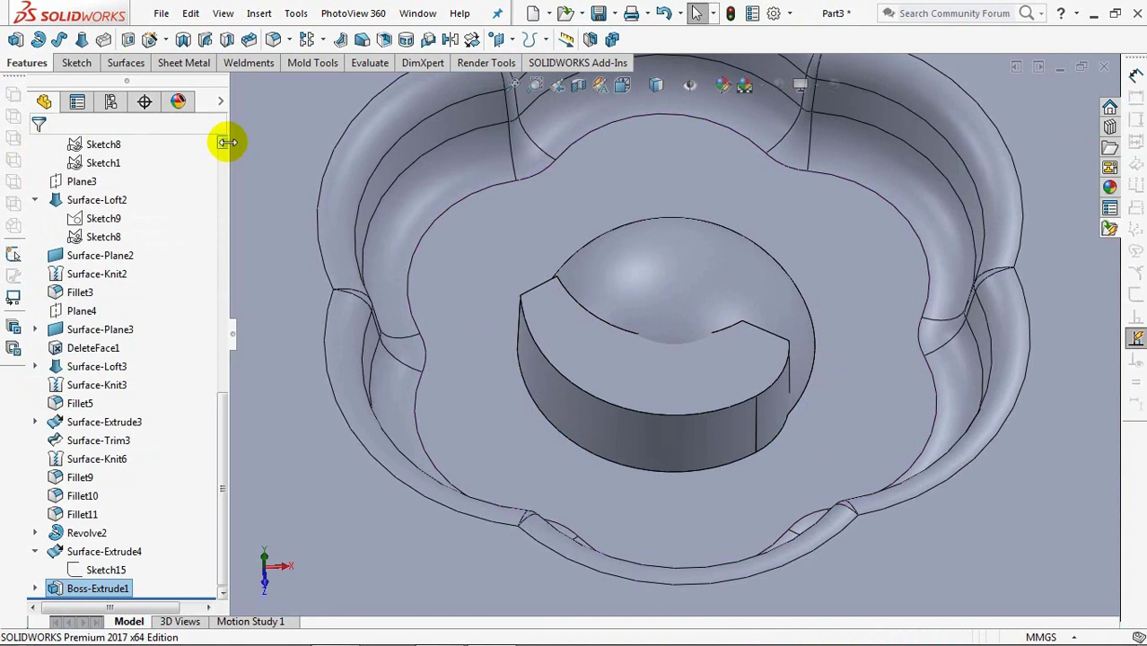
Start a sketch on the Right Plane, hide the Fillet11 surface body and the lid's solid body, and view the sketch plane squarely.
{"action": "key", "text": "f"}
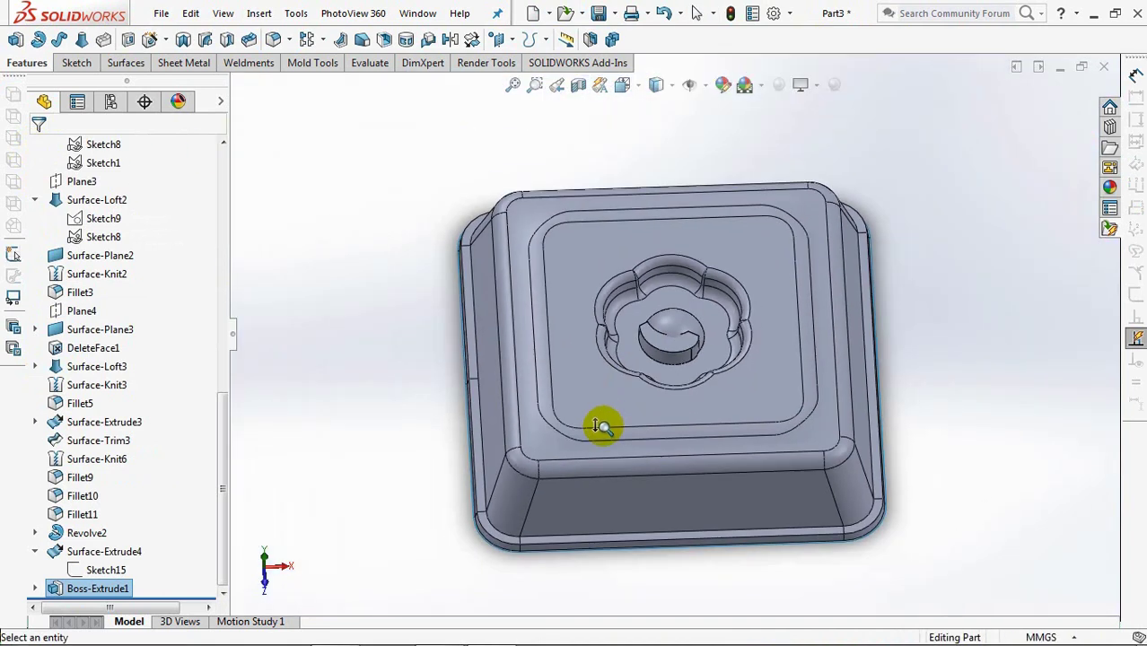
{"action": "left_click_drag", "start_coordinate": [223, 459], "coordinate": [224, 223]}
{"action": "middle_click_drag", "start_coordinate": [379, 394], "coordinate": [496, 457]}
{"action": "left_click", "coordinate": [85, 332]}
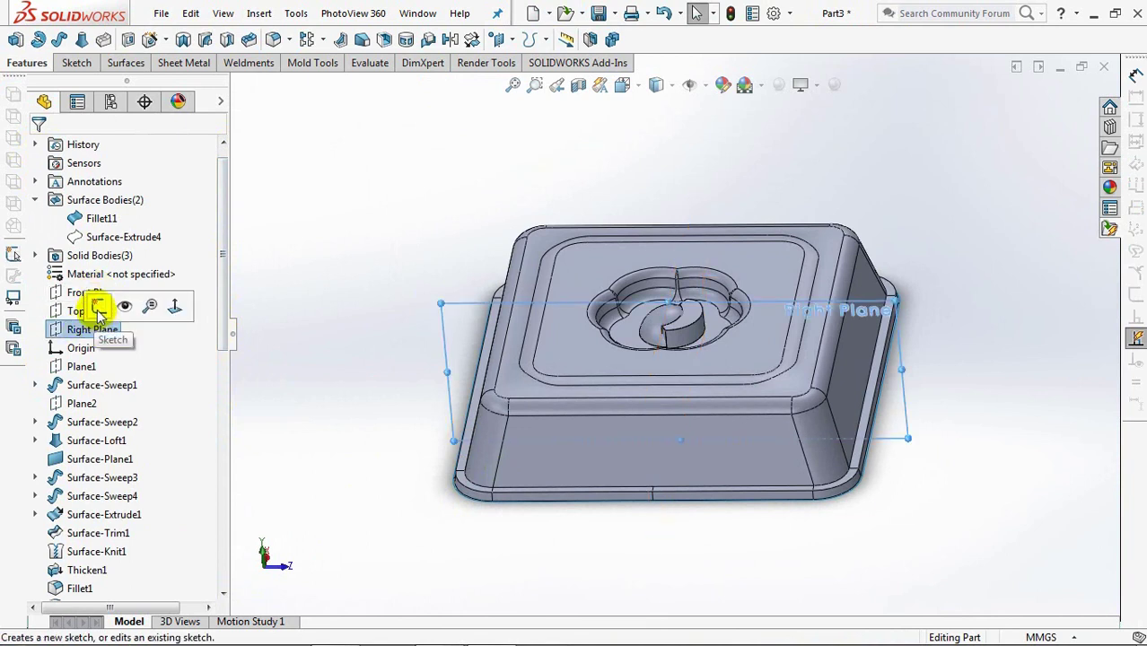
{"action": "left_click", "coordinate": [59, 305]}
{"action": "left_click", "coordinate": [101, 218]}
{"action": "left_click", "coordinate": [389, 240]}
{"action": "key", "text": "ctrl+8"}
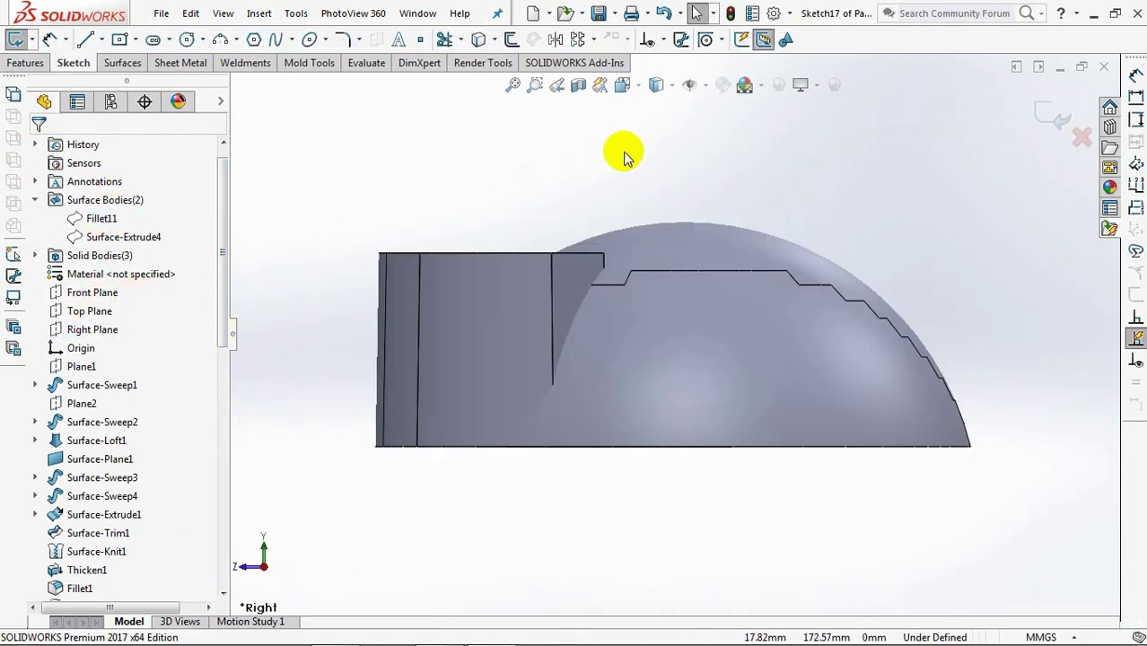
{"action": "key", "text": "ctrl+8"}
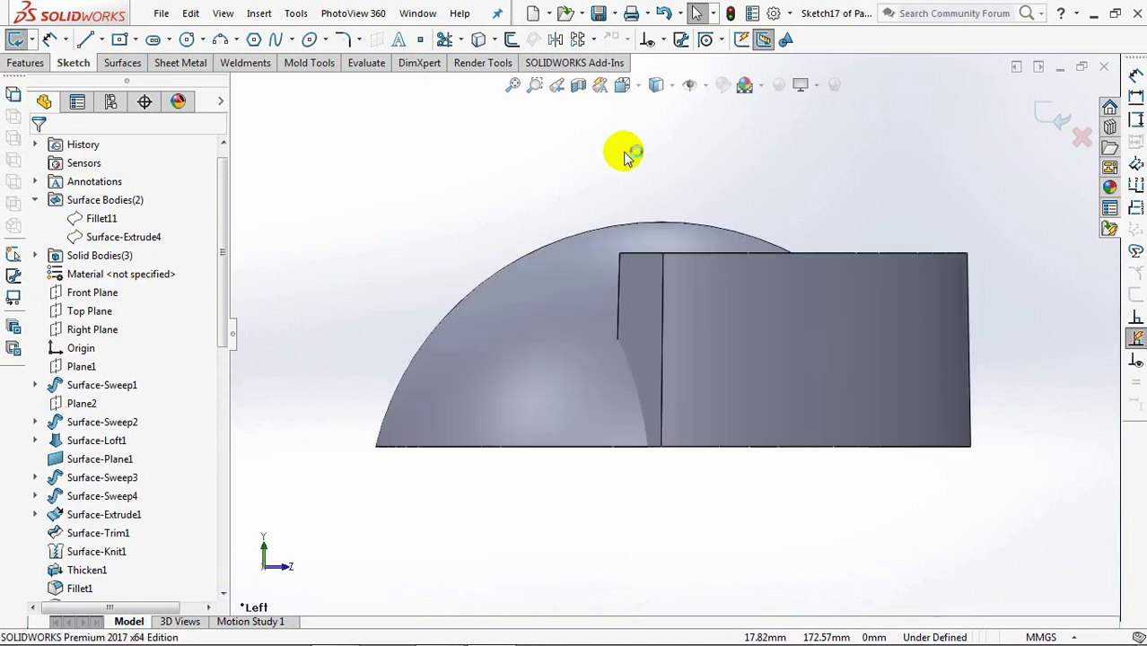
Hide the revolved dome body and display the petal body as wireframe.
{"action": "left_click", "coordinate": [562, 287]}
{"action": "right_click", "coordinate": [561, 287]}
{"action": "left_click", "coordinate": [615, 503]}
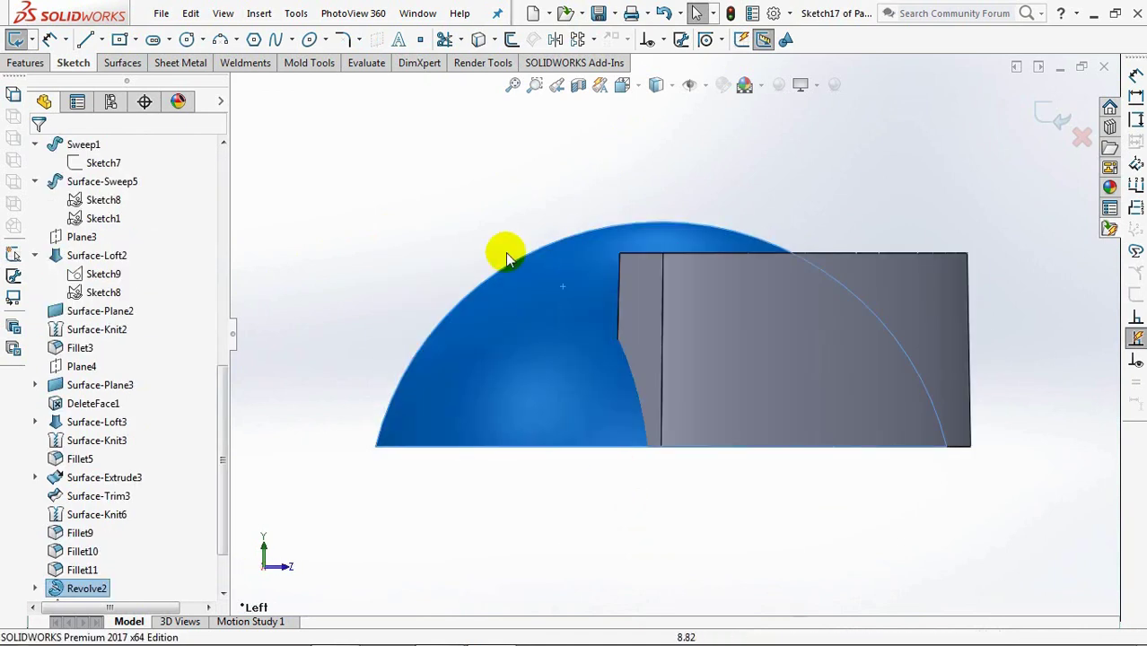
{"action": "left_click", "coordinate": [656, 84]}
{"action": "left_click", "coordinate": [655, 143]}
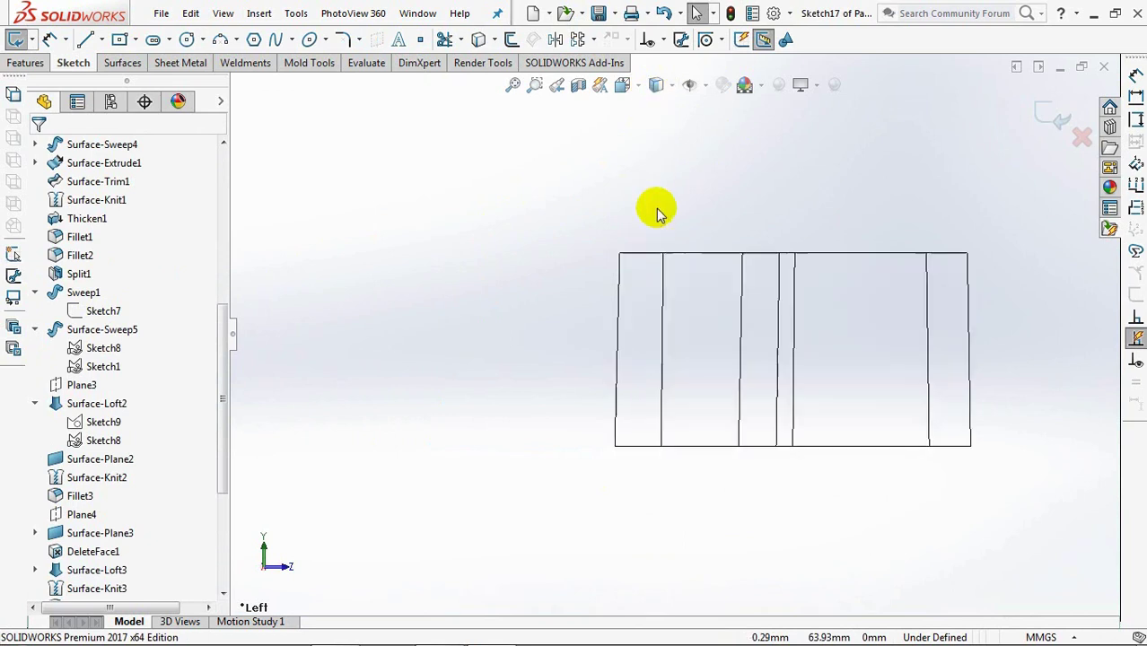
Convert the petal's concave silhouette edge into the sketch and draw a line about 22.74 mm long sloping from the petal's upper corner to its opposite side.
{"action": "middle_click_drag", "start_coordinate": [655, 213], "coordinate": [655, 238]}
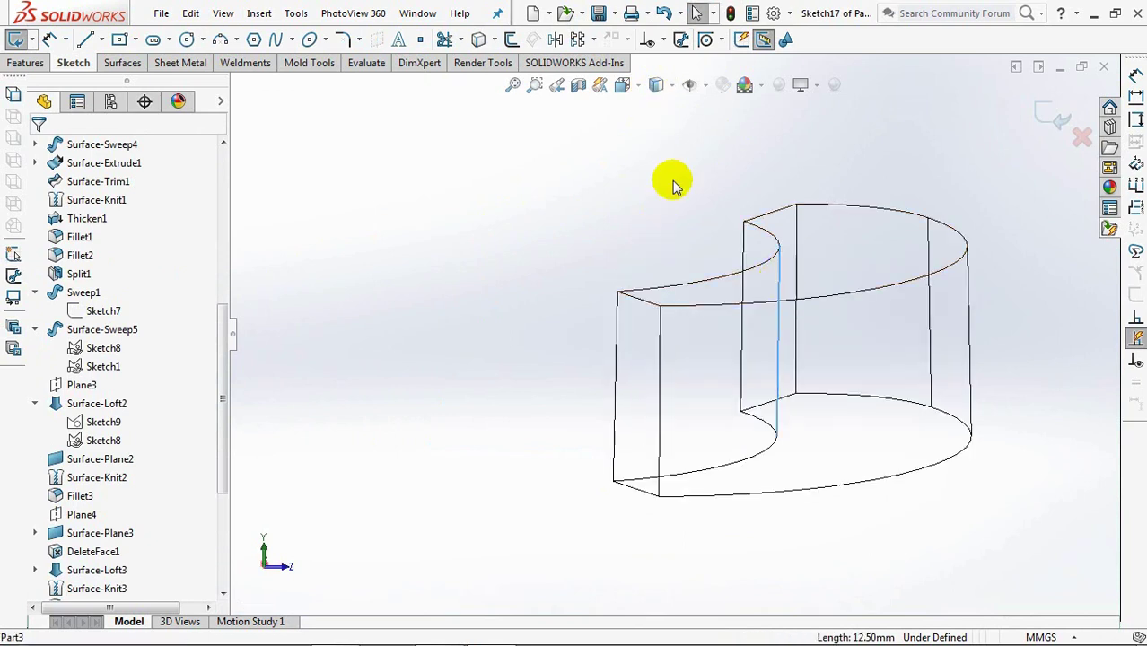
{"action": "key", "text": "ctrl+3"}
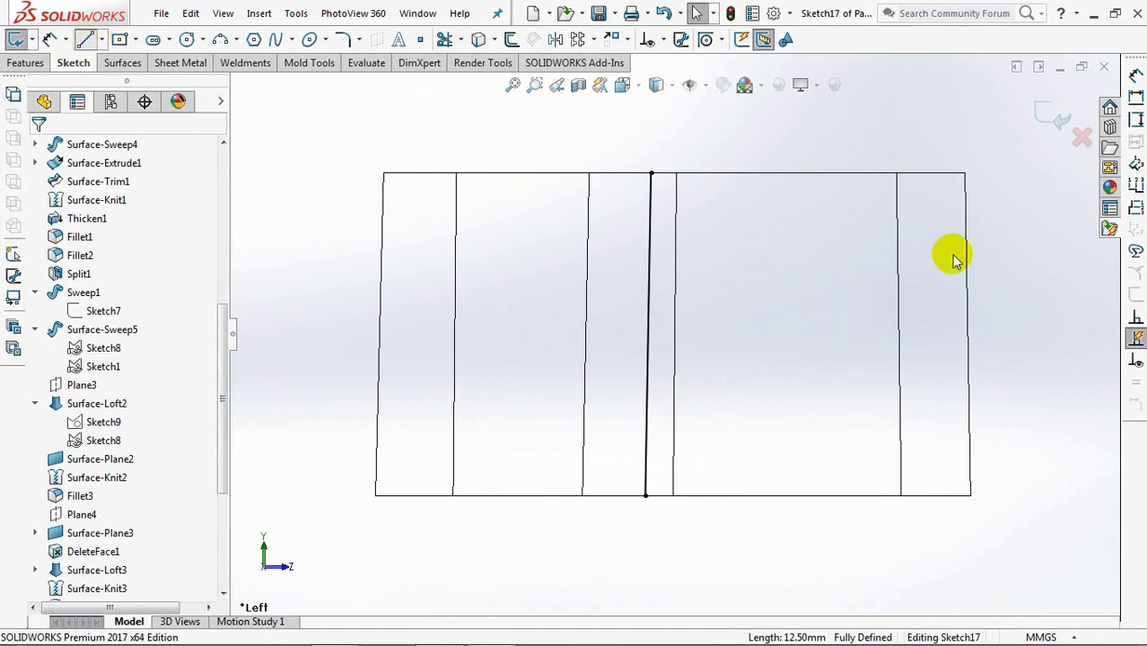
{"action": "left_click", "coordinate": [86, 40]}
{"action": "left_click", "coordinate": [966, 173]}
{"action": "left_click", "coordinate": [383, 252]}
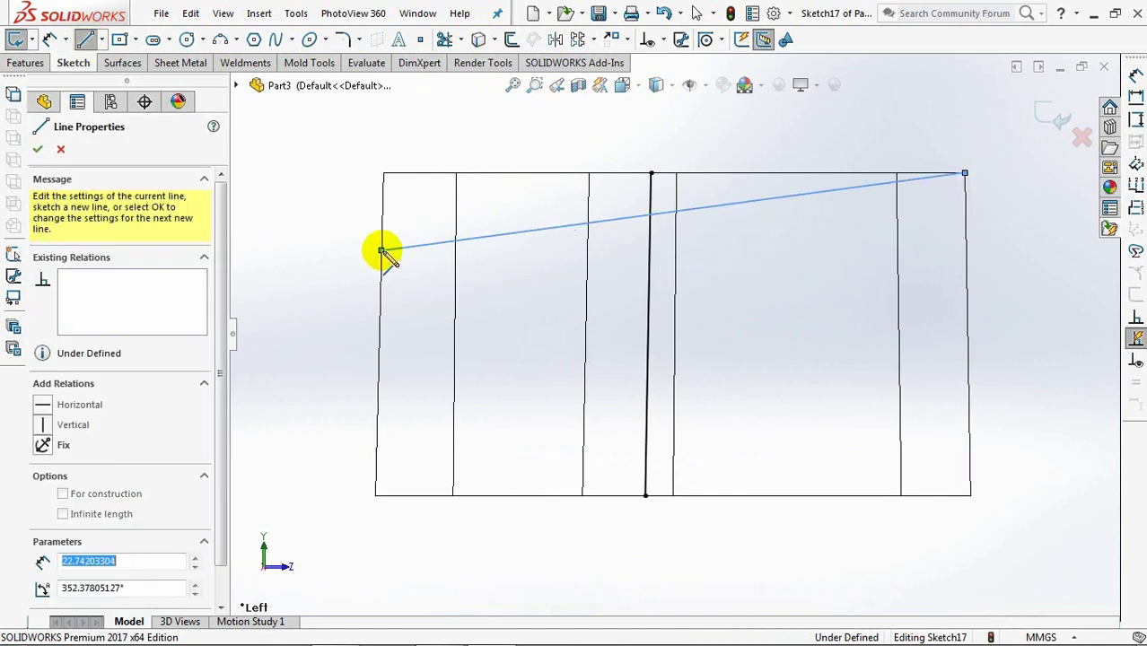
{"action": "right_click", "coordinate": [382, 252]}
{"action": "left_click", "coordinate": [404, 261]}
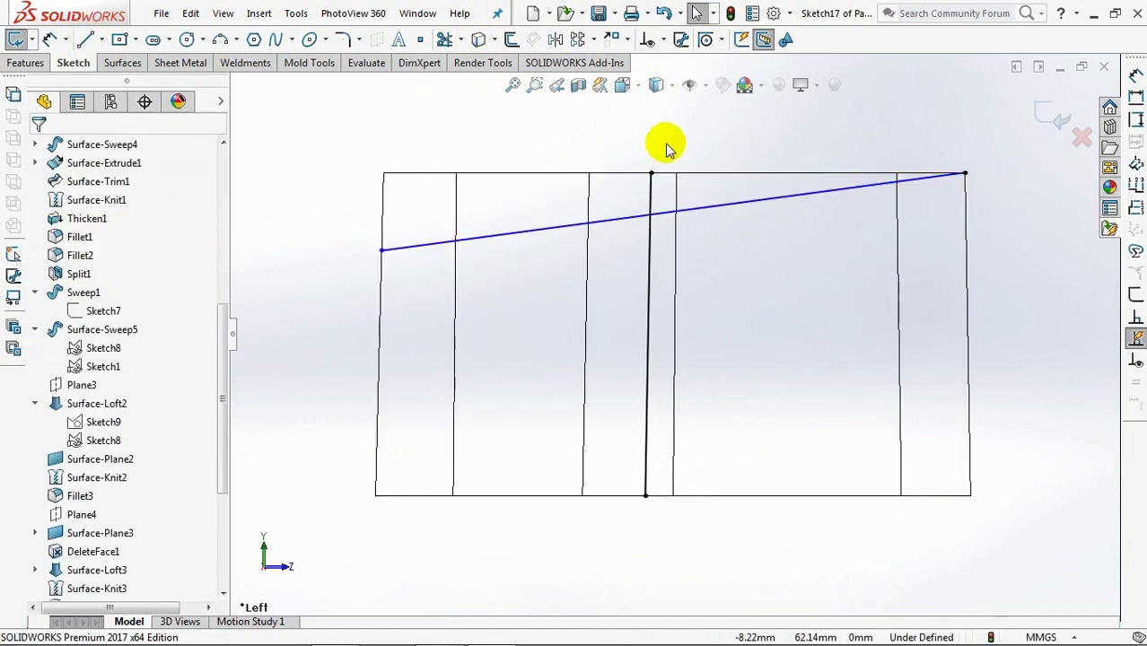
Split the converted edge line at a point just below the sloping line.
{"action": "left_click", "coordinate": [651, 252]}
{"action": "right_click", "coordinate": [652, 254]}
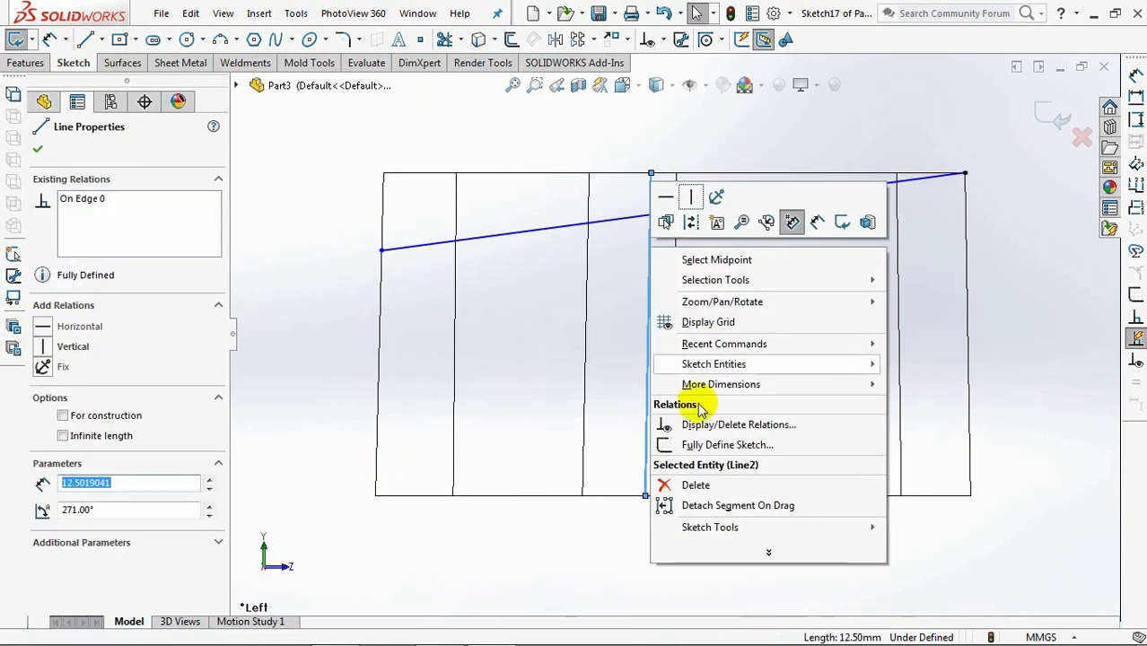
{"action": "mouse_move", "coordinate": [734, 529]}
{"action": "left_click", "coordinate": [929, 453]}
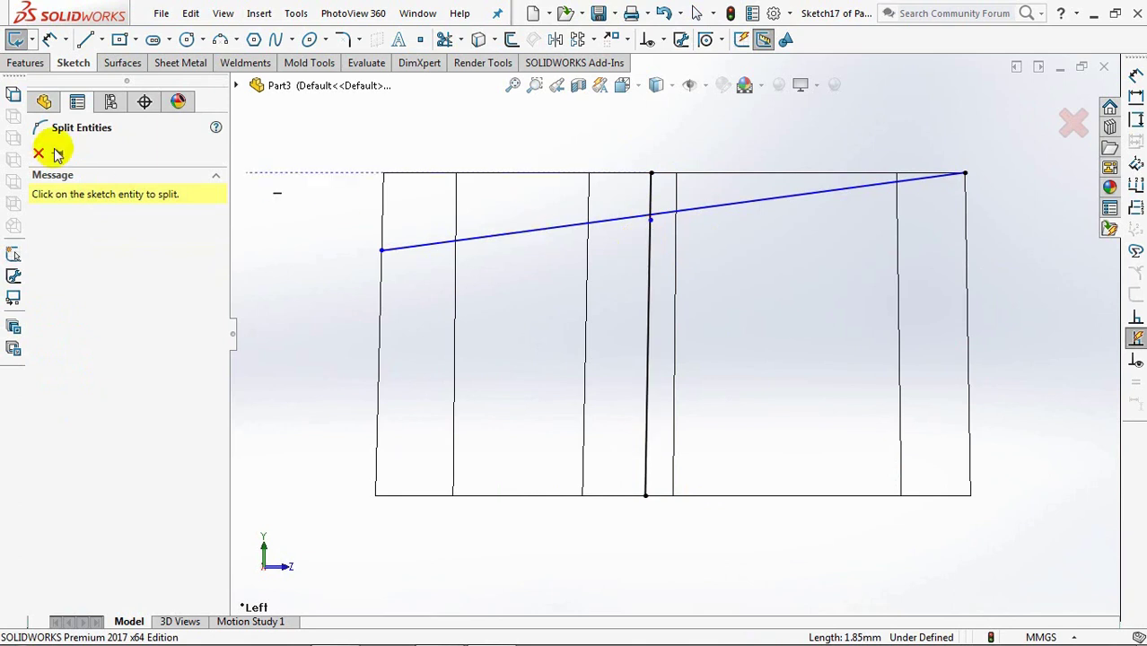
{"action": "left_click", "coordinate": [38, 153]}
Add a coincident relation between the split point and the sloping line.
{"action": "left_click", "coordinate": [664, 41]}
{"action": "left_click", "coordinate": [678, 79]}
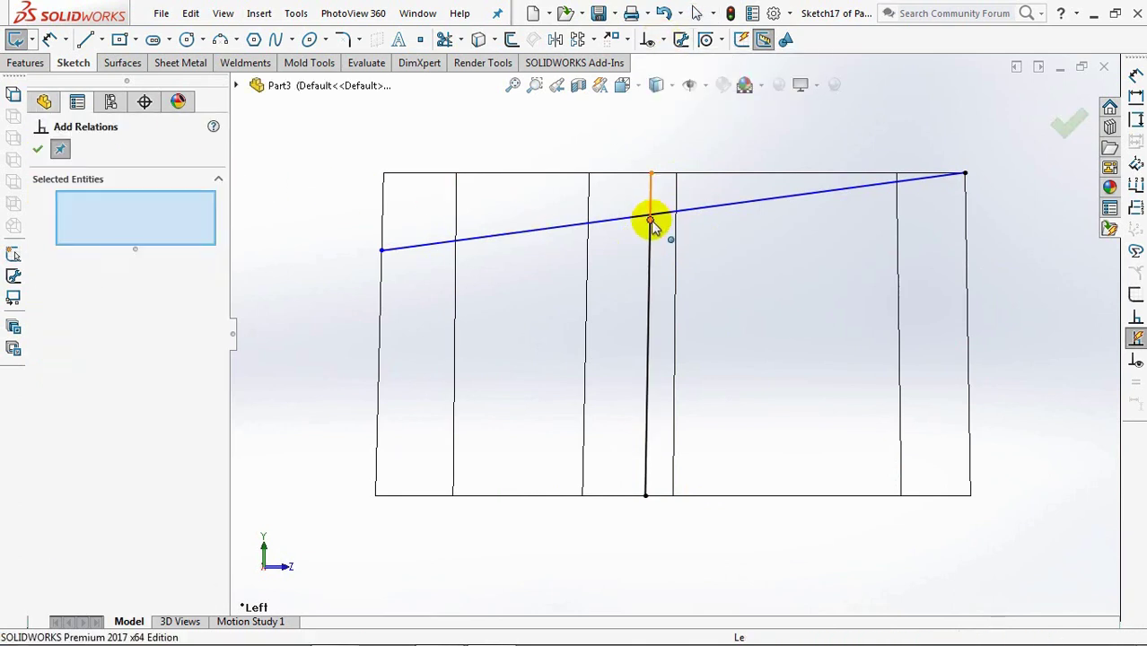
{"action": "left_click", "coordinate": [650, 220]}
{"action": "left_click", "coordinate": [37, 150]}
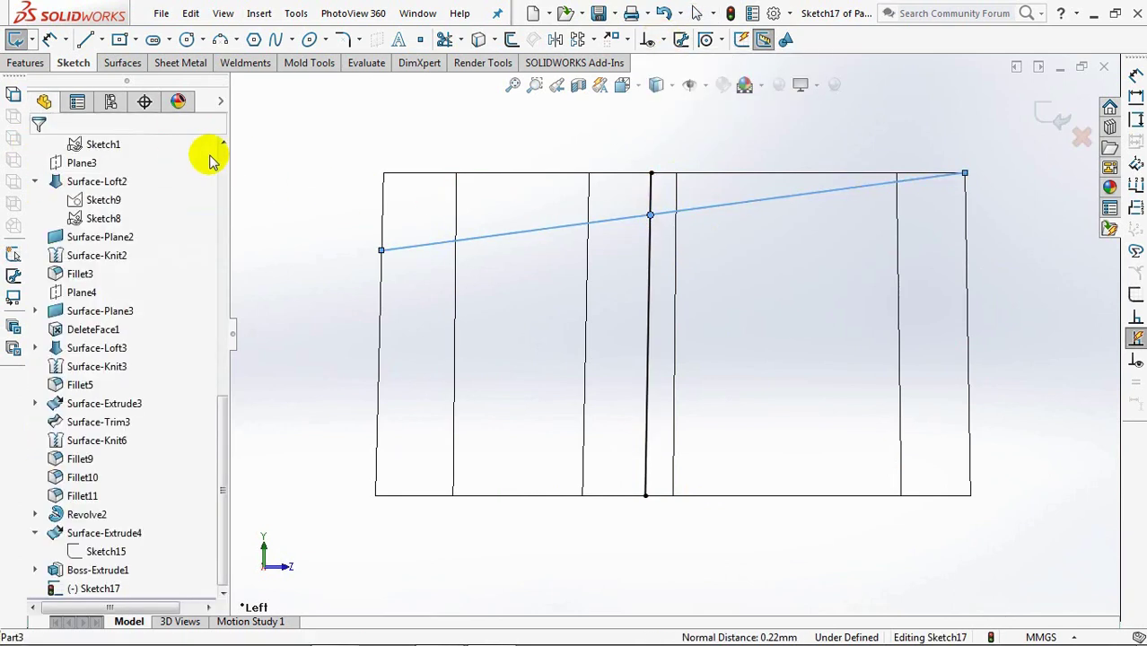
Dimension the vertical distance between the split point and the upper endpoint of the converted edge line to 1.5 mm.
{"action": "left_click", "coordinate": [652, 217]}
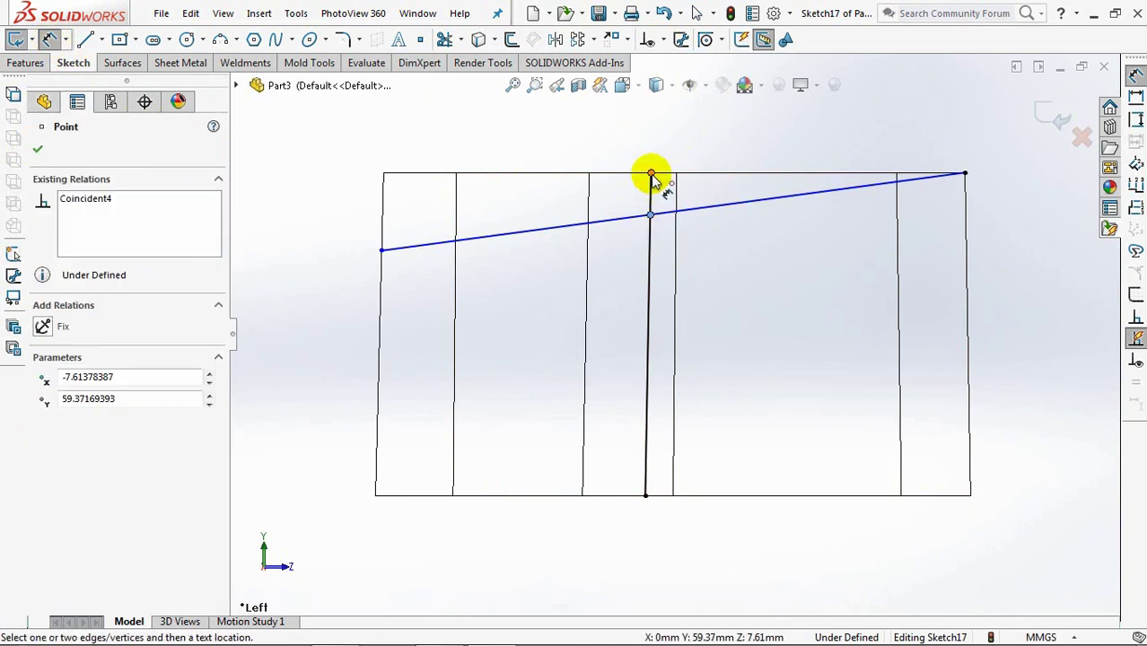
{"action": "left_click", "coordinate": [651, 174]}
{"action": "left_click", "coordinate": [530, 202]}
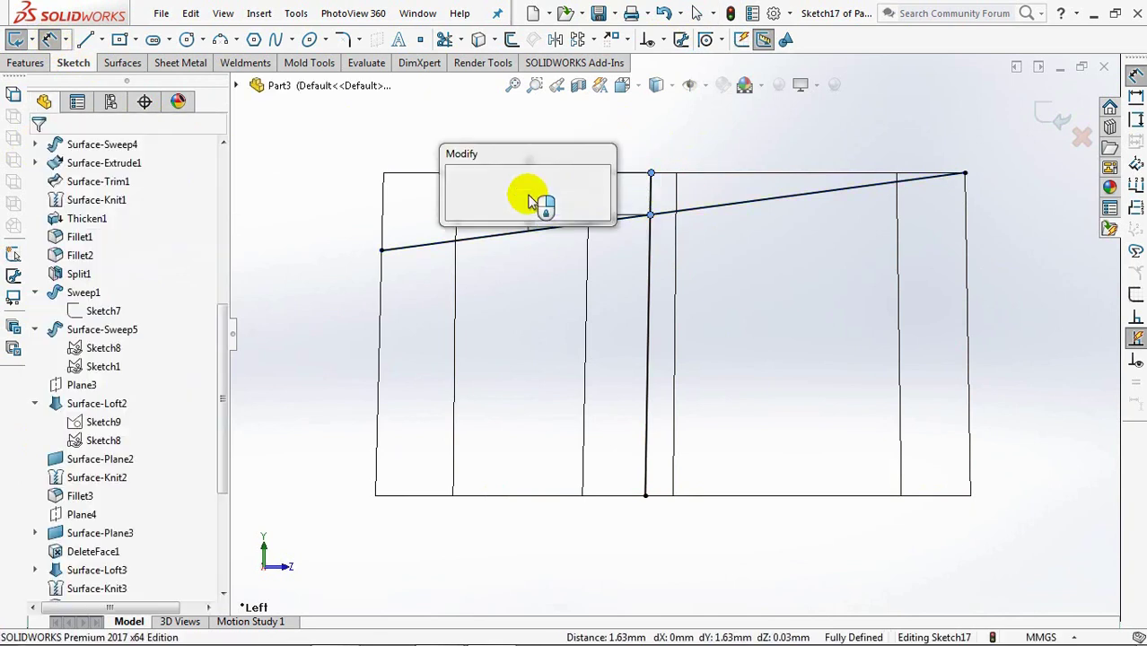
{"action": "type", "text": "1.5"}
{"action": "key", "text": "Return"}
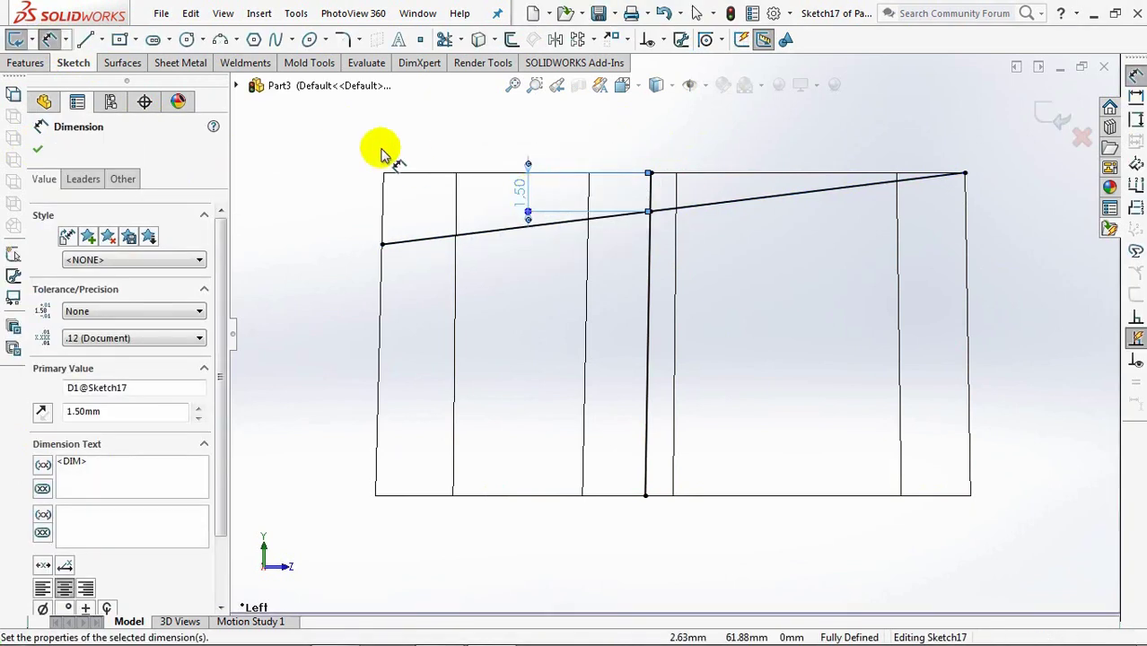
{"action": "key", "text": "Escape"}
Turn both segments of the converted edge line into construction geometry and finish the sketch.
{"action": "left_click", "coordinate": [652, 290]}
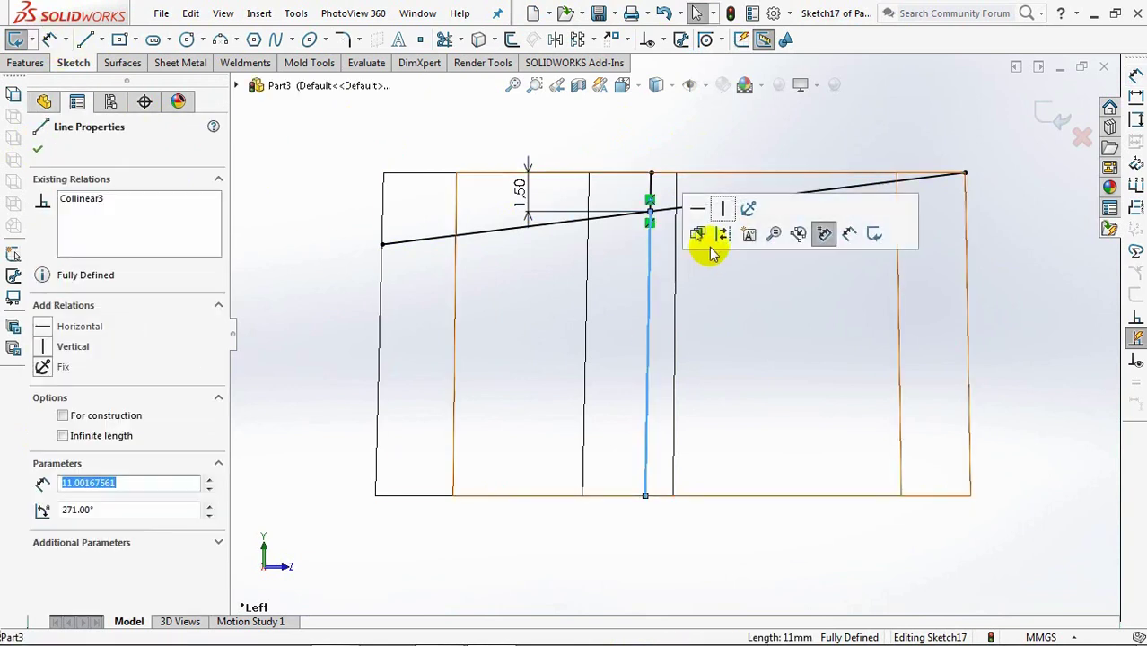
{"action": "left_click", "coordinate": [660, 198]}
{"action": "left_click", "coordinate": [651, 191]}
{"action": "left_click", "coordinate": [728, 141]}
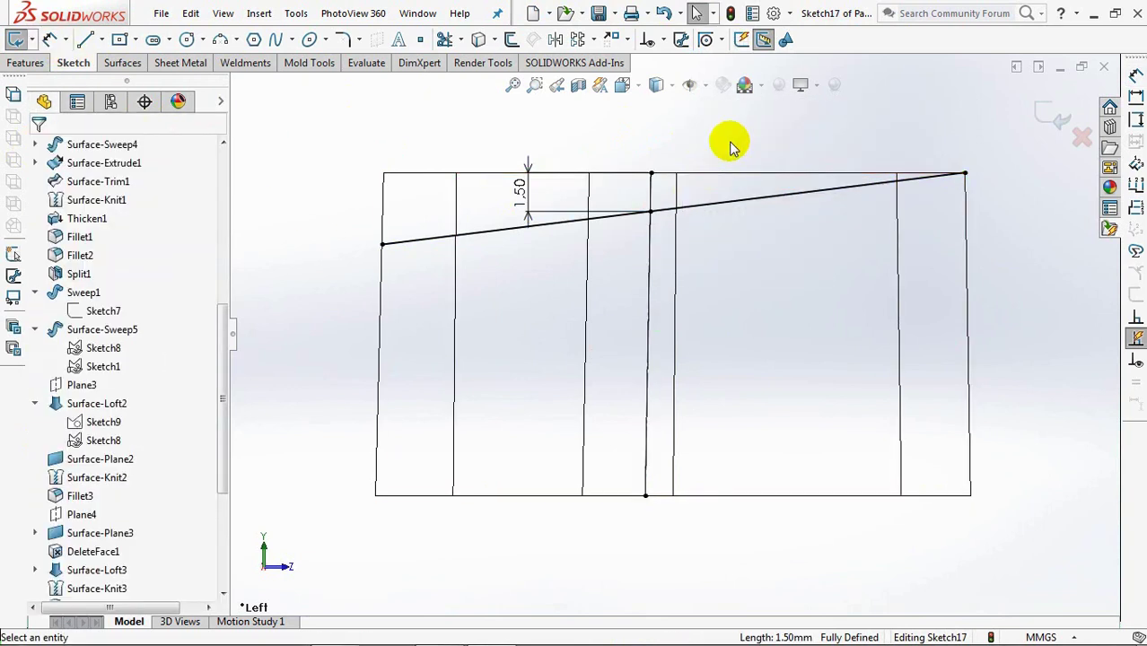
{"action": "key", "text": "ctrl+7"}
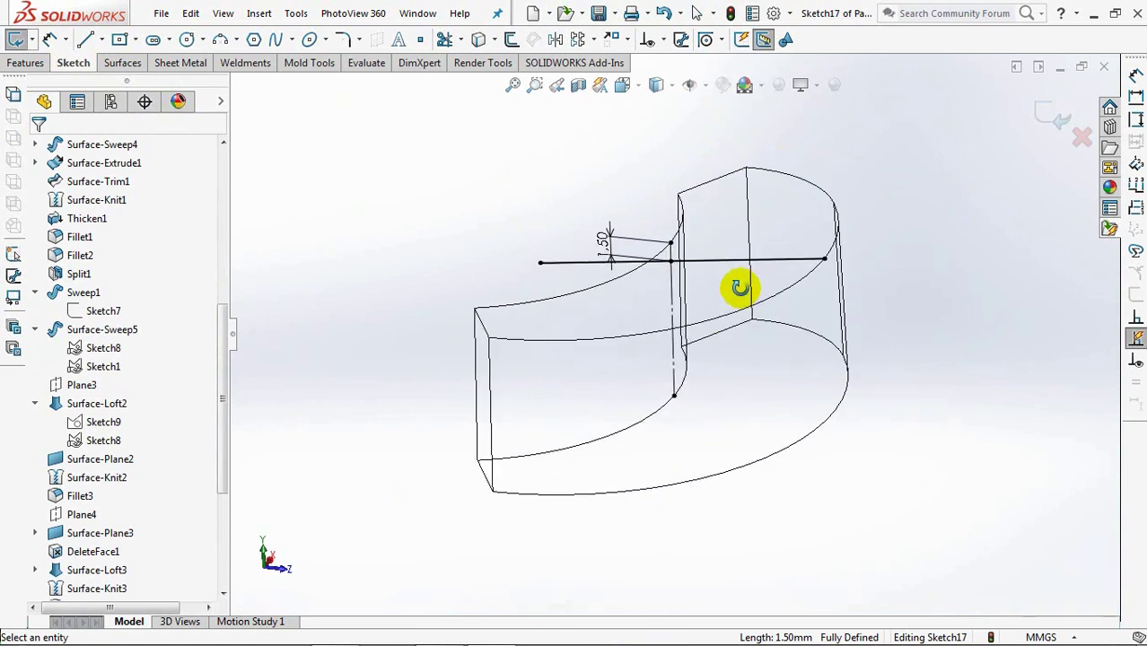
{"action": "left_click", "coordinate": [1053, 124]}
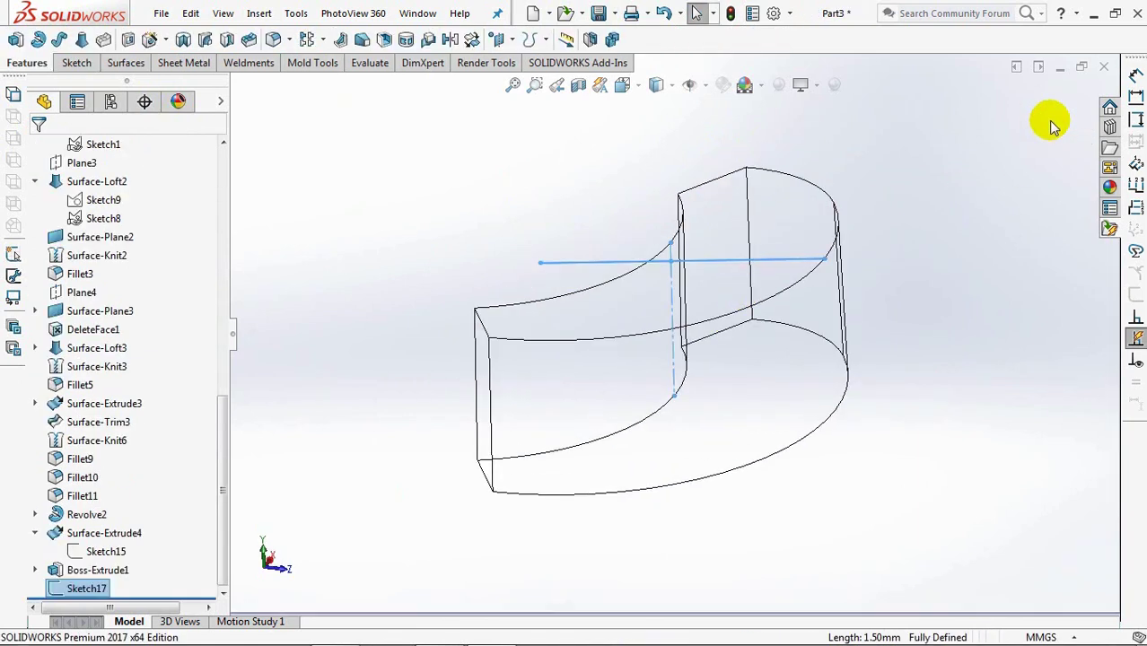
Display the petal body shaded with edges, split it with the sloping-line sketch and discard the wedge above the line.
{"action": "left_click", "coordinate": [656, 88]}
{"action": "left_click", "coordinate": [659, 117]}
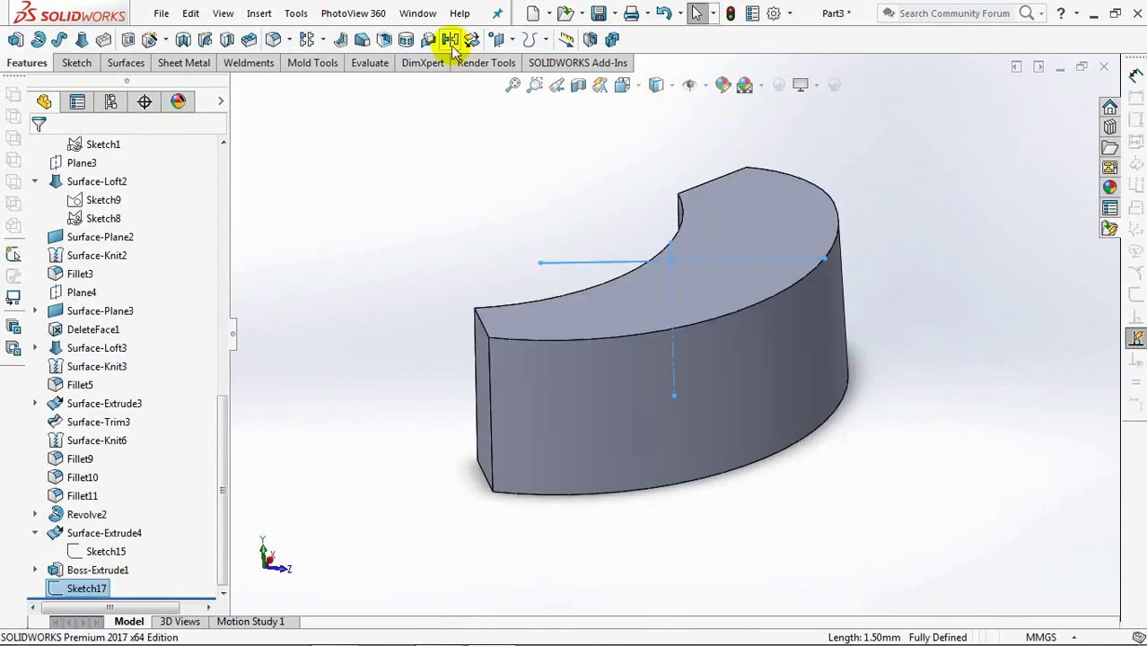
{"action": "left_click", "coordinate": [590, 39]}
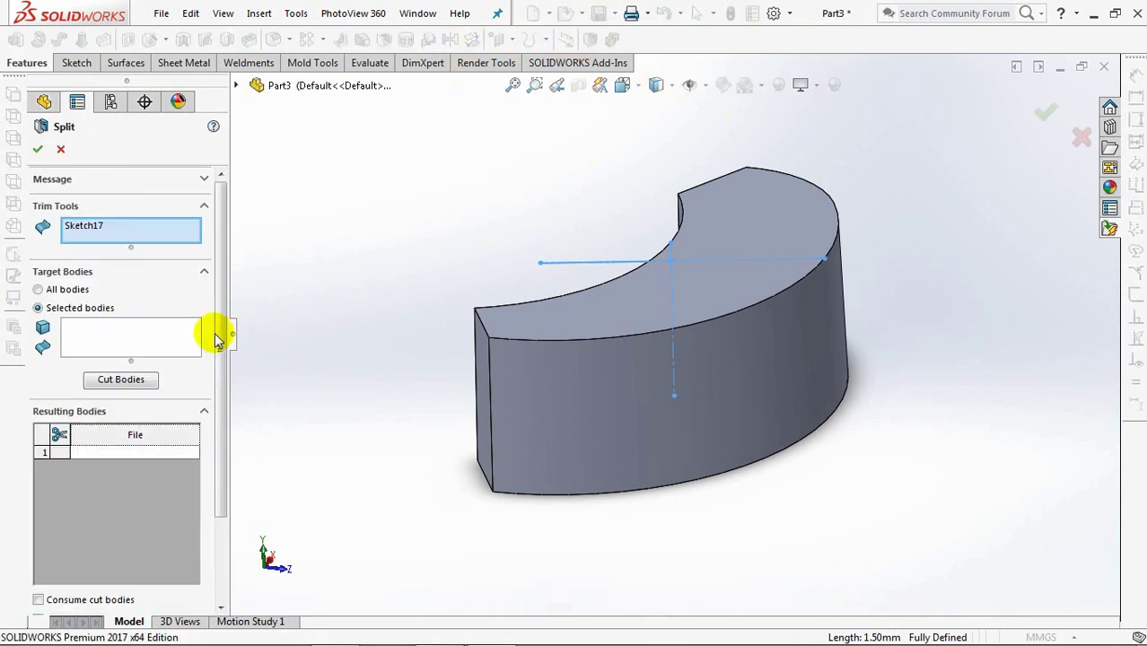
{"action": "left_click", "coordinate": [174, 332]}
{"action": "left_click", "coordinate": [575, 375]}
{"action": "left_click", "coordinate": [125, 382]}
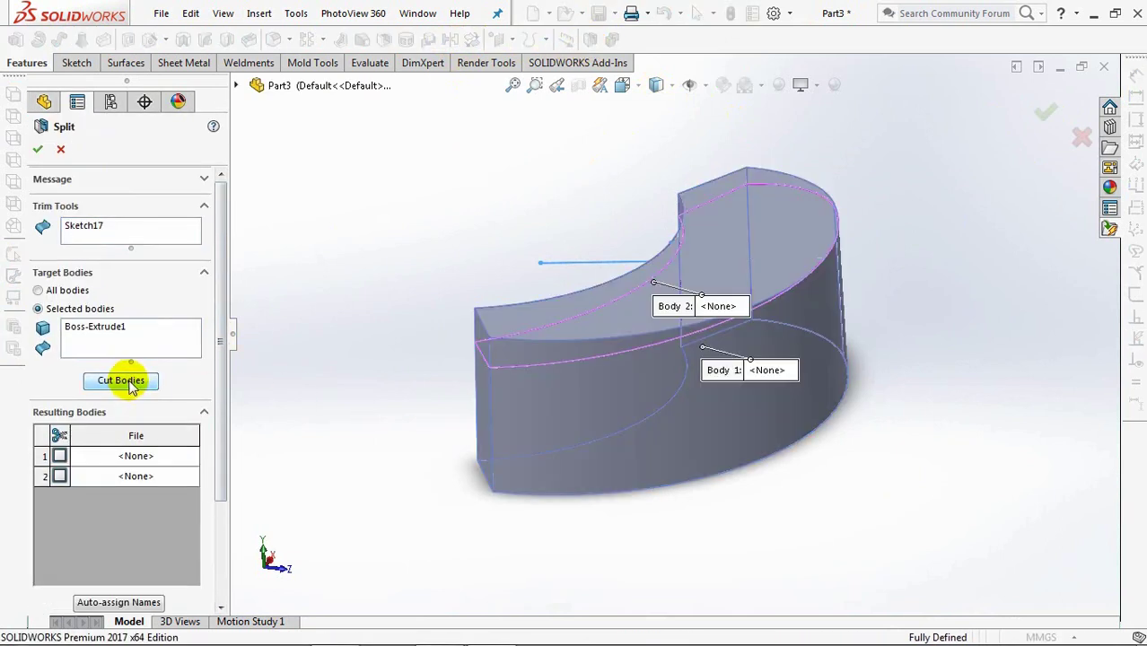
{"action": "left_click", "coordinate": [581, 322]}
{"action": "scroll", "coordinate": [219, 519], "scroll_direction": "down", "scroll_amount": 2}
{"action": "scroll", "coordinate": [219, 518], "scroll_direction": "down", "scroll_amount": 1}
{"action": "key", "text": "Return"}
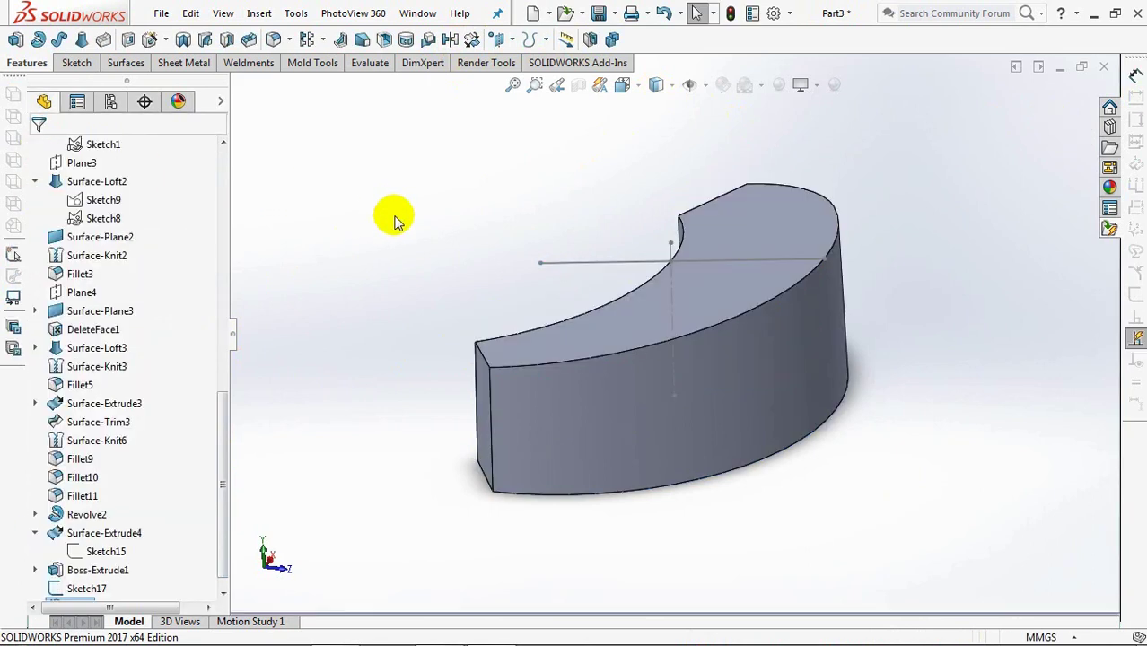
Hide the sloping-line sketch and show the revolved dome body again.
{"action": "left_click", "coordinate": [576, 262]}
{"action": "left_click", "coordinate": [644, 214]}
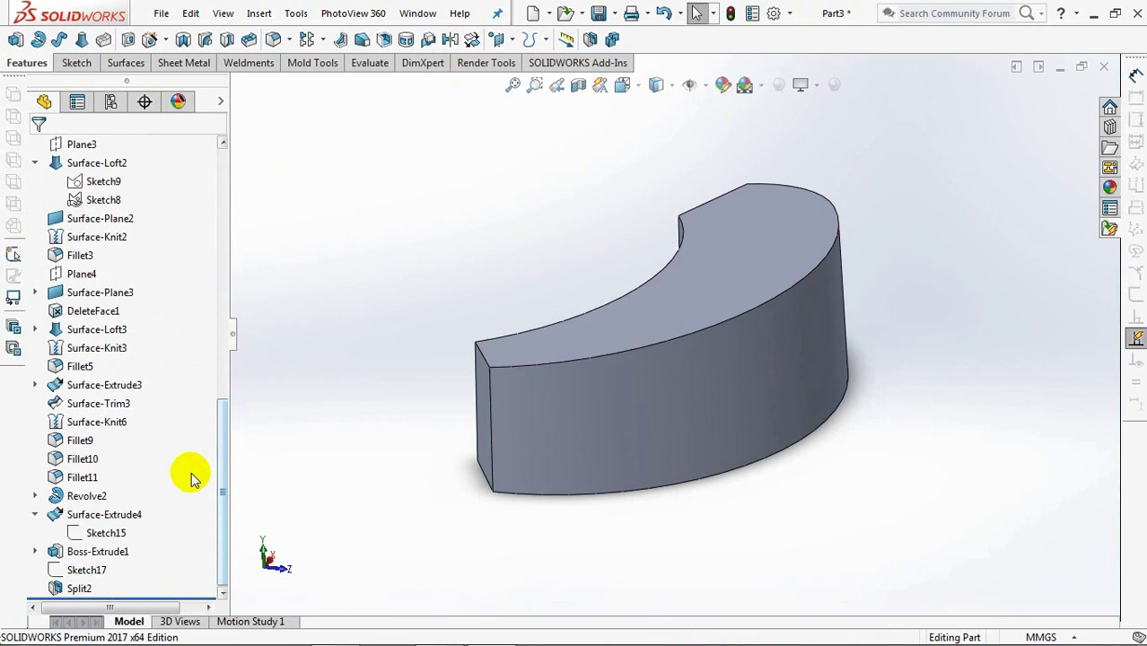
{"action": "left_click", "coordinate": [86, 495]}
{"action": "left_click", "coordinate": [83, 473]}
{"action": "left_click", "coordinate": [325, 259]}
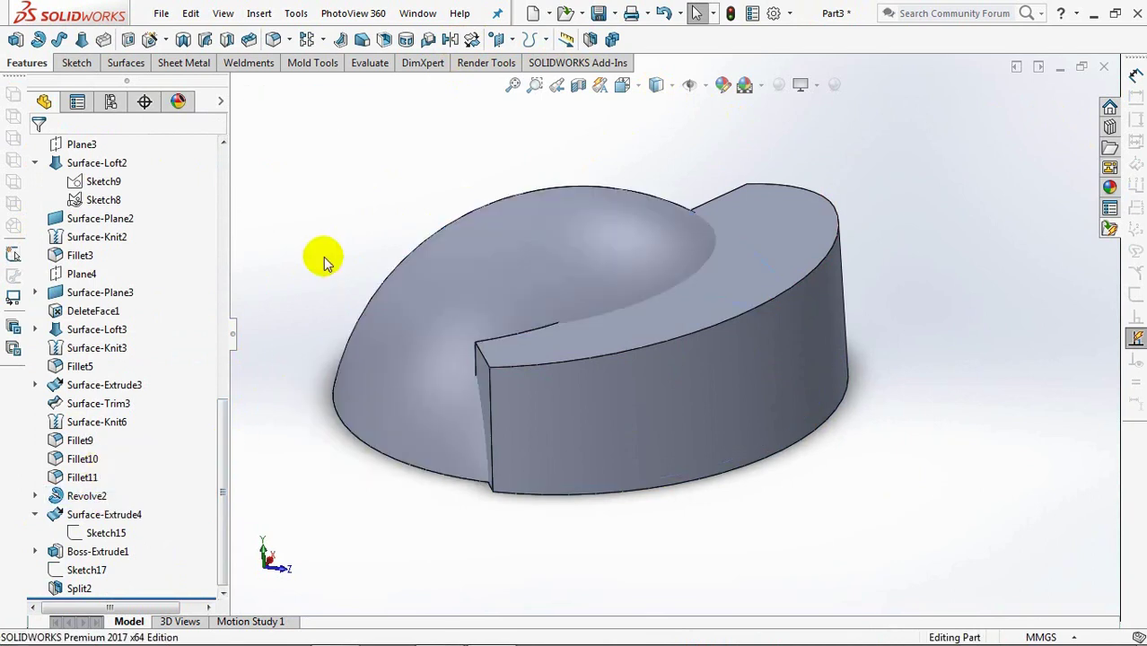
On the Top Plane, sketch two lines forming an inverted V from the dome's back edge to the petal's outer edge, the second about 37.2 mm long.
{"action": "key", "text": "ctrl+5"}
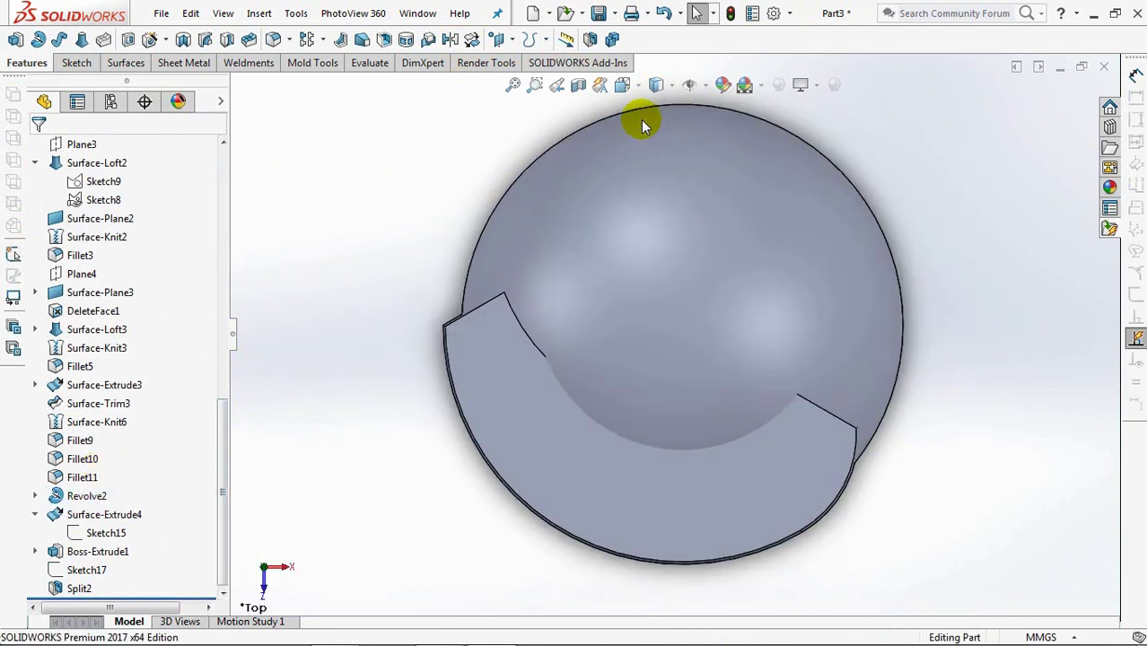
{"action": "left_click_drag", "start_coordinate": [220, 452], "coordinate": [224, 241]}
{"action": "left_click", "coordinate": [90, 275]}
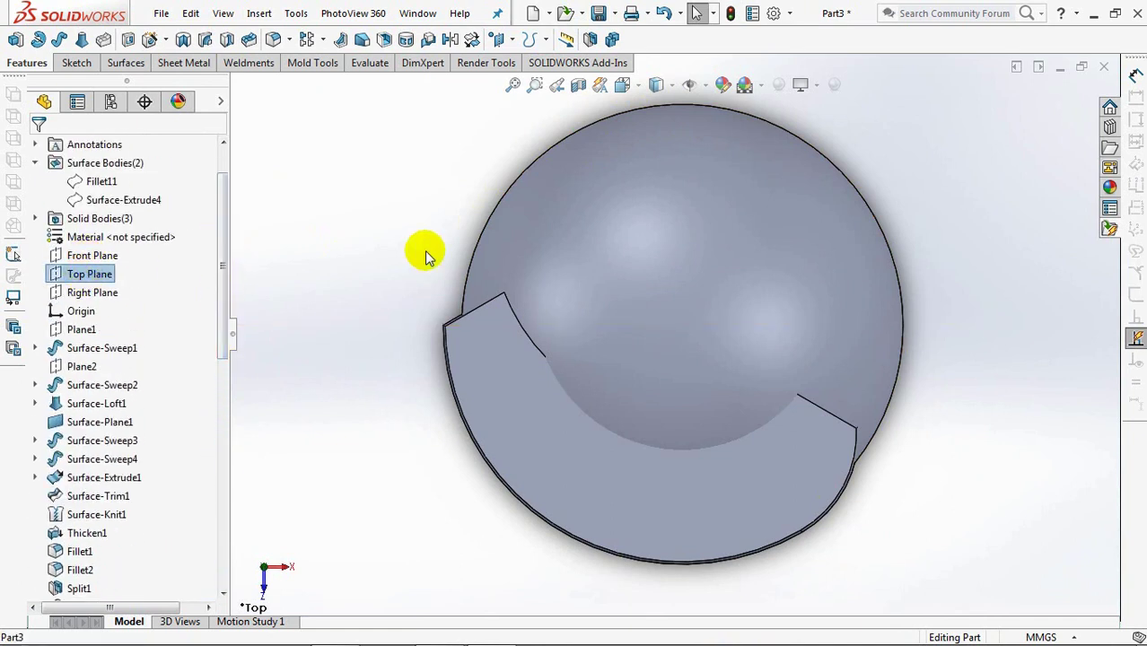
{"action": "scroll", "coordinate": [381, 256], "scroll_direction": "down", "scroll_amount": 5}
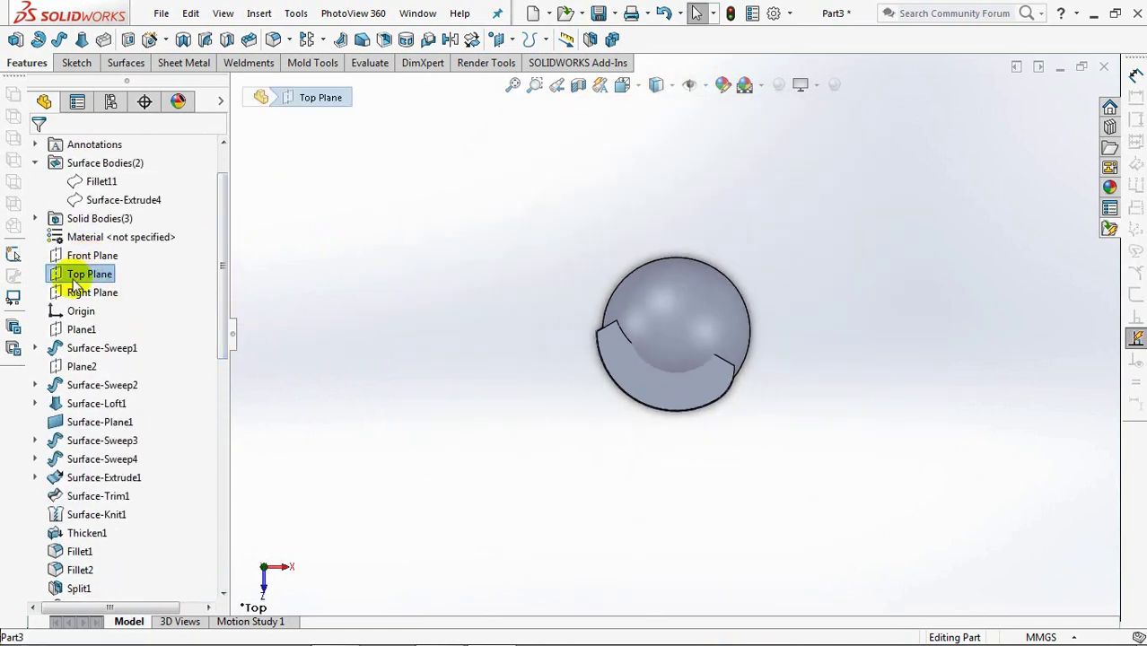
{"action": "left_click", "coordinate": [72, 249]}
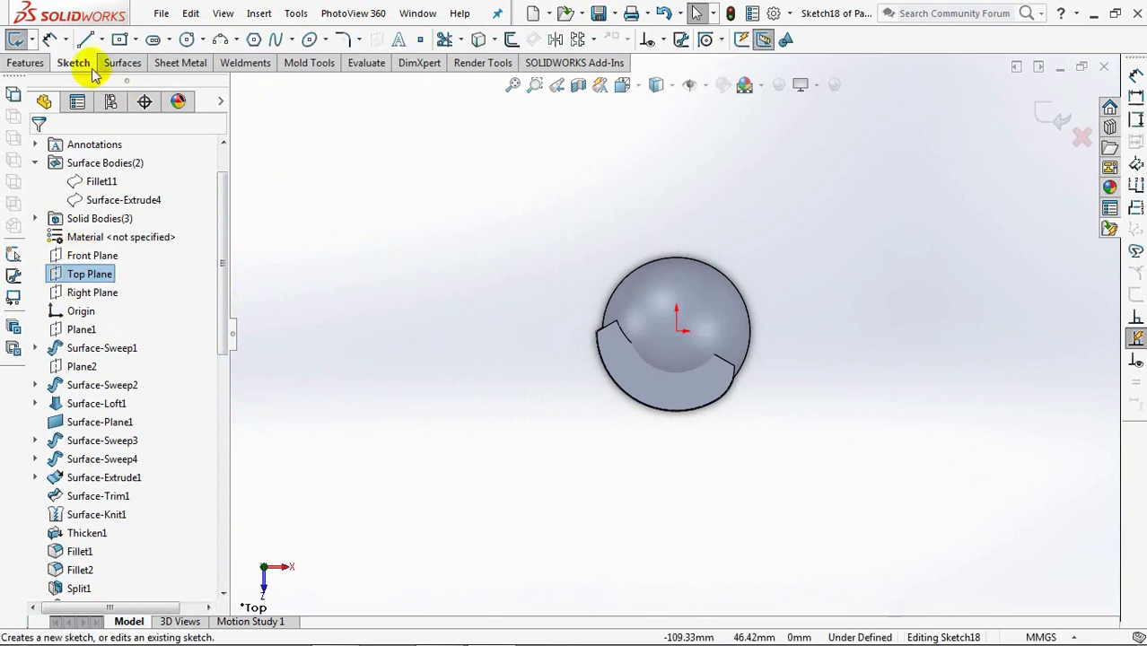
{"action": "key", "text": "l"}
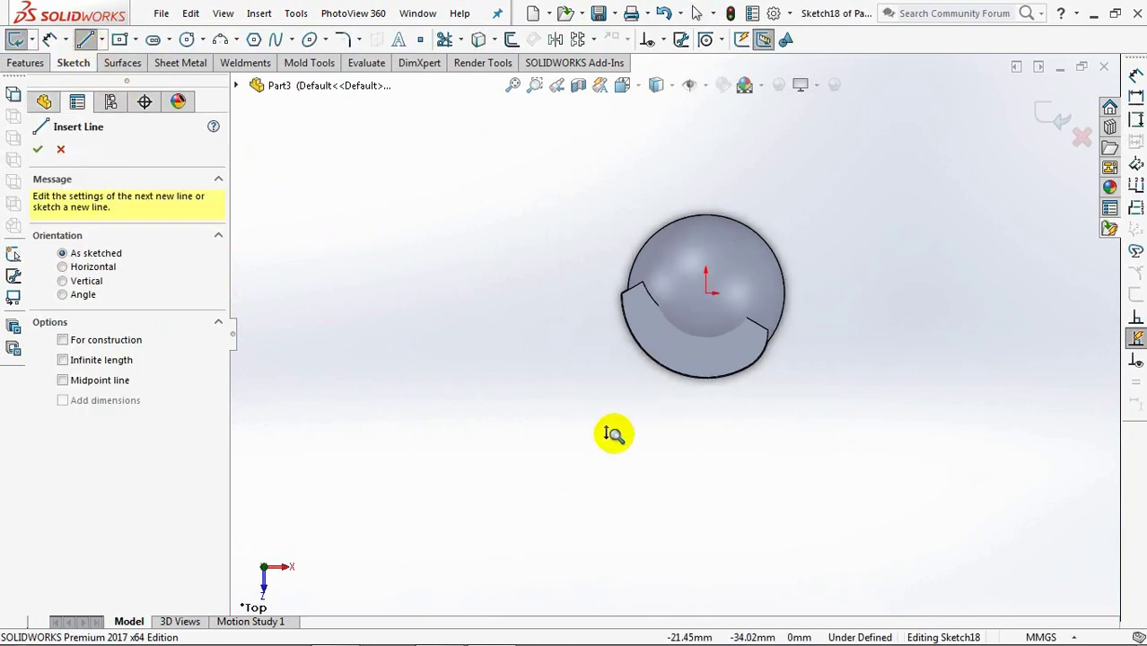
{"action": "scroll", "coordinate": [621, 402], "scroll_direction": "up", "scroll_amount": 3}
{"action": "left_click", "coordinate": [609, 363]}
{"action": "scroll", "coordinate": [727, 206], "scroll_direction": "down", "scroll_amount": 4}
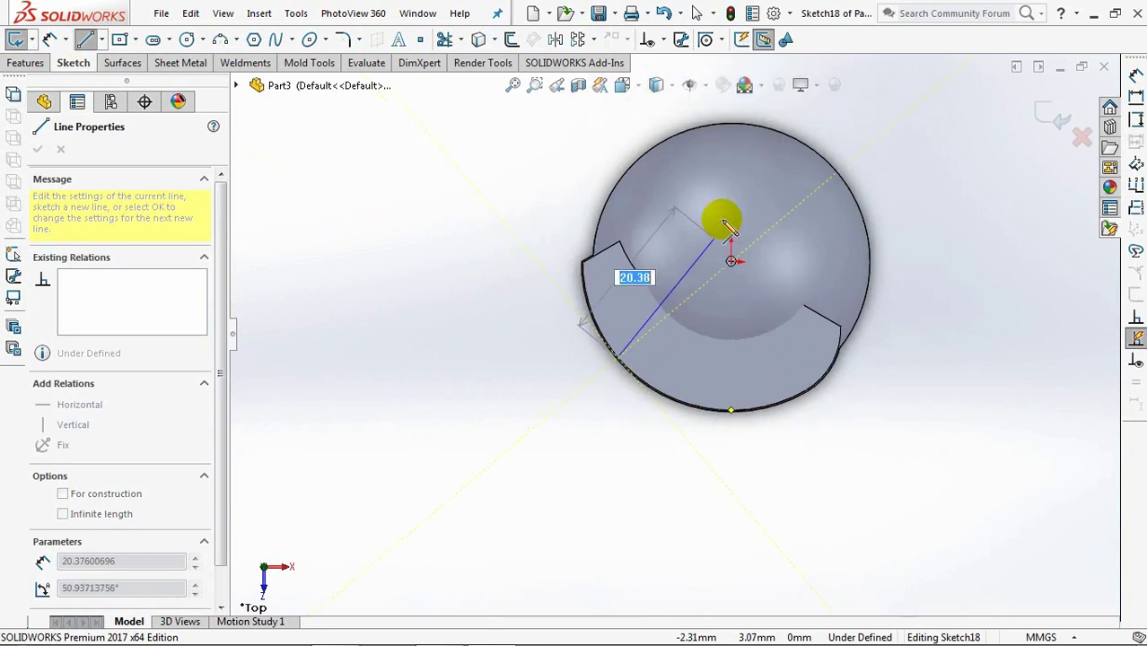
{"action": "left_click", "coordinate": [722, 161]}
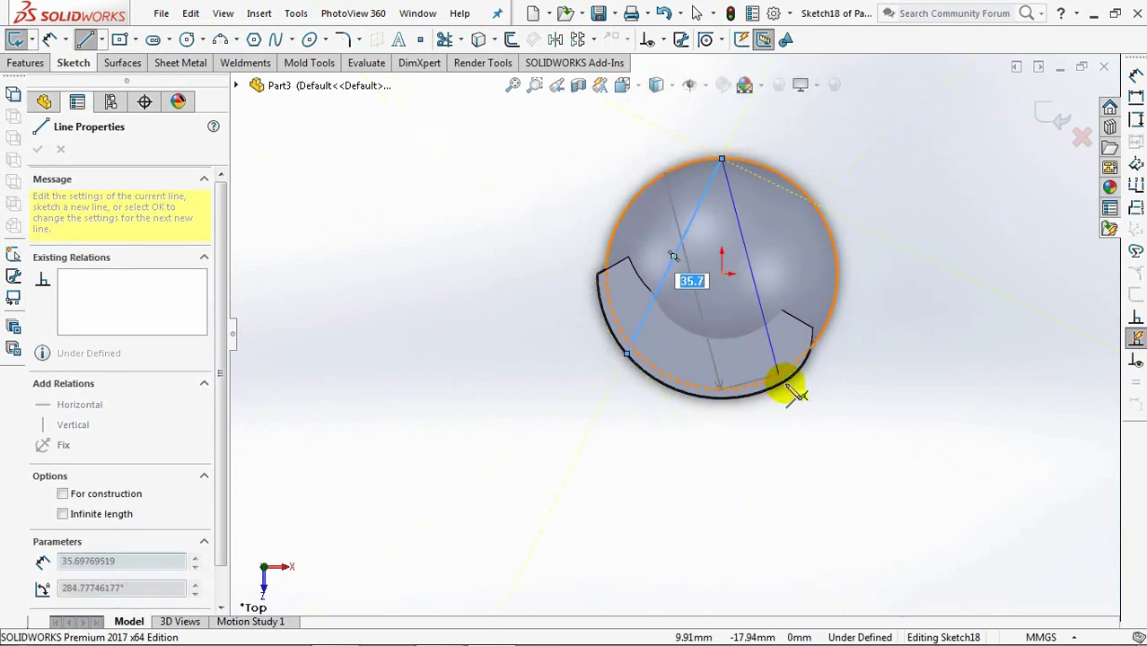
{"action": "scroll", "coordinate": [775, 394], "scroll_direction": "up", "scroll_amount": 2}
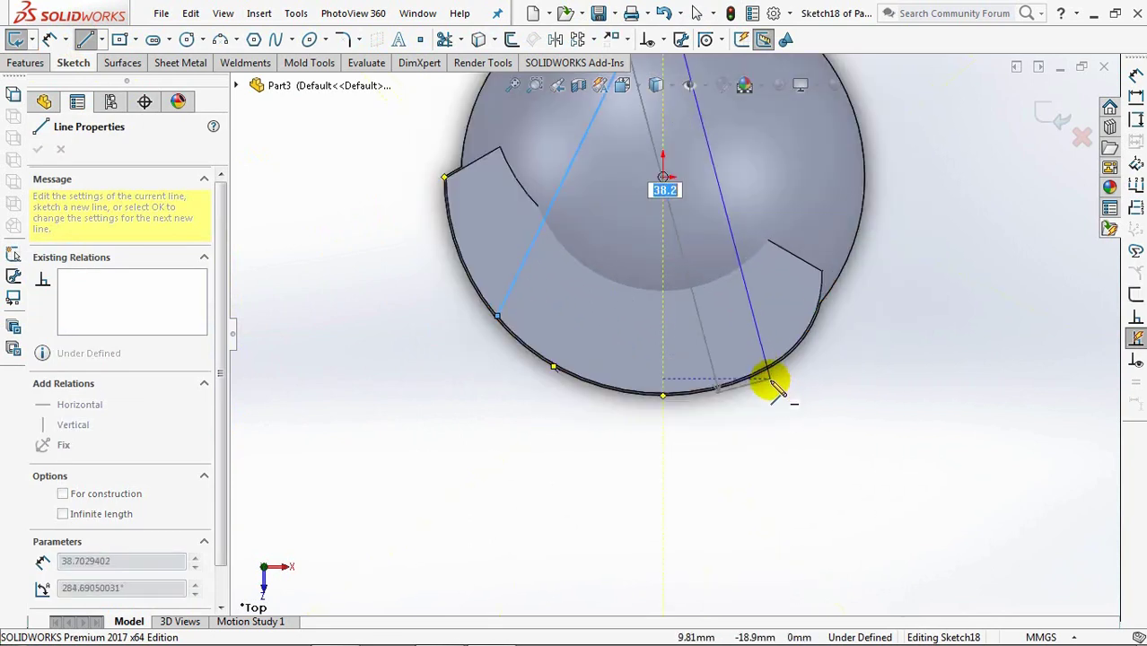
{"action": "left_click", "coordinate": [761, 370]}
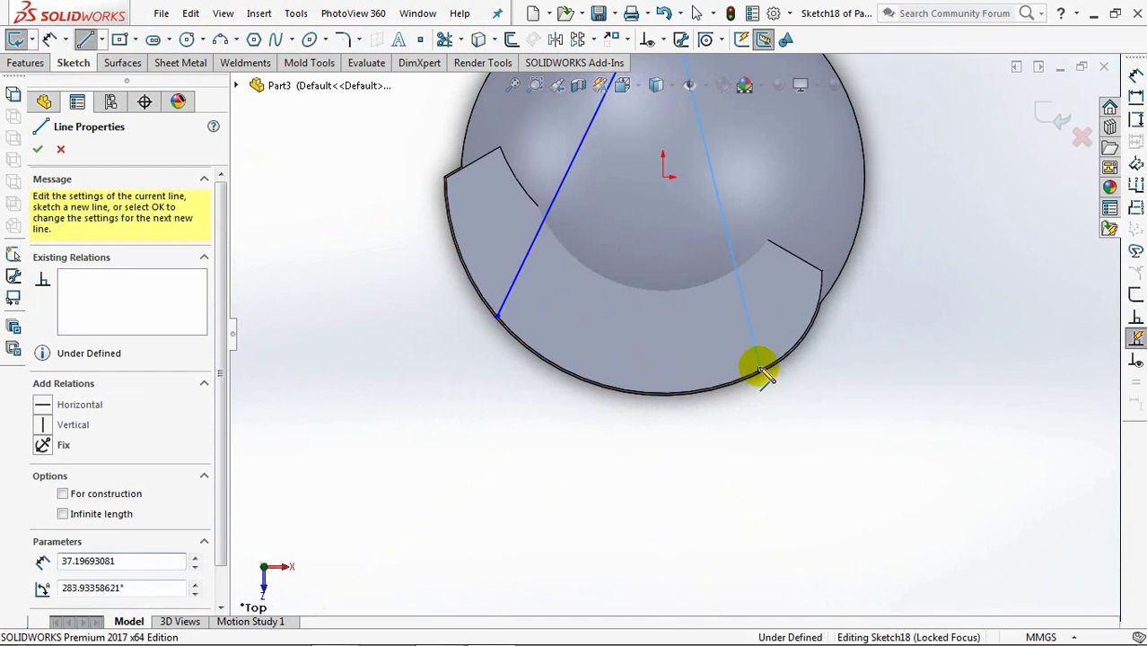
{"action": "right_click", "coordinate": [763, 372]}
{"action": "left_click", "coordinate": [792, 378]}
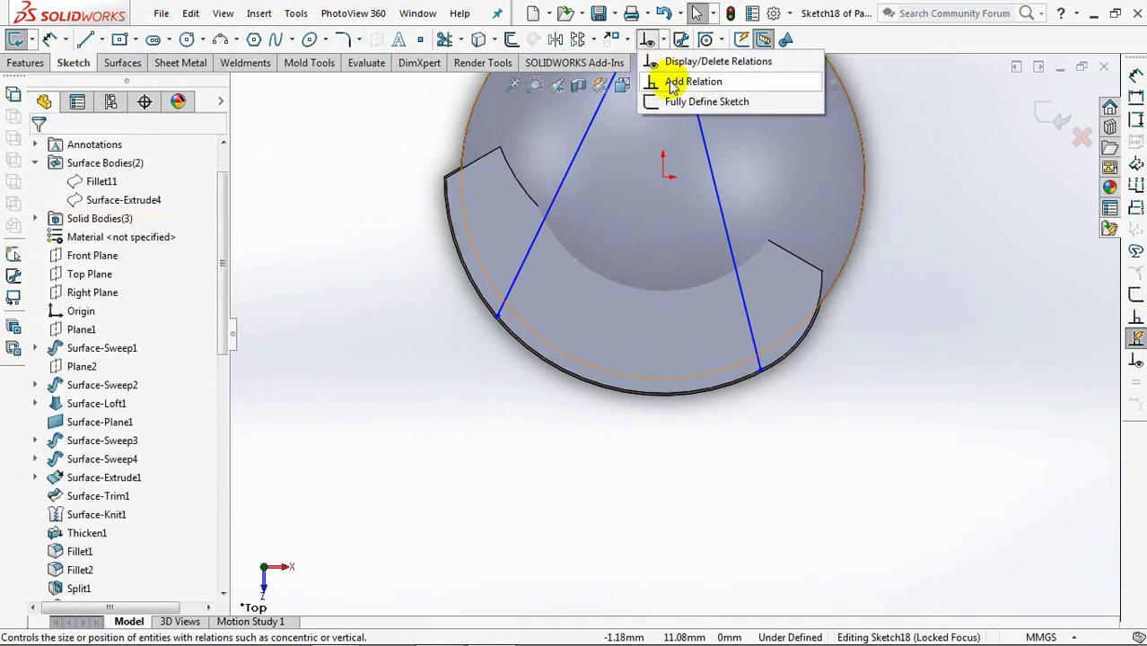
Add a horizontal relation between the two lower endpoints of the V-shaped lines.
{"action": "left_click", "coordinate": [651, 82]}
{"action": "left_click", "coordinate": [497, 316]}
{"action": "left_click", "coordinate": [760, 369]}
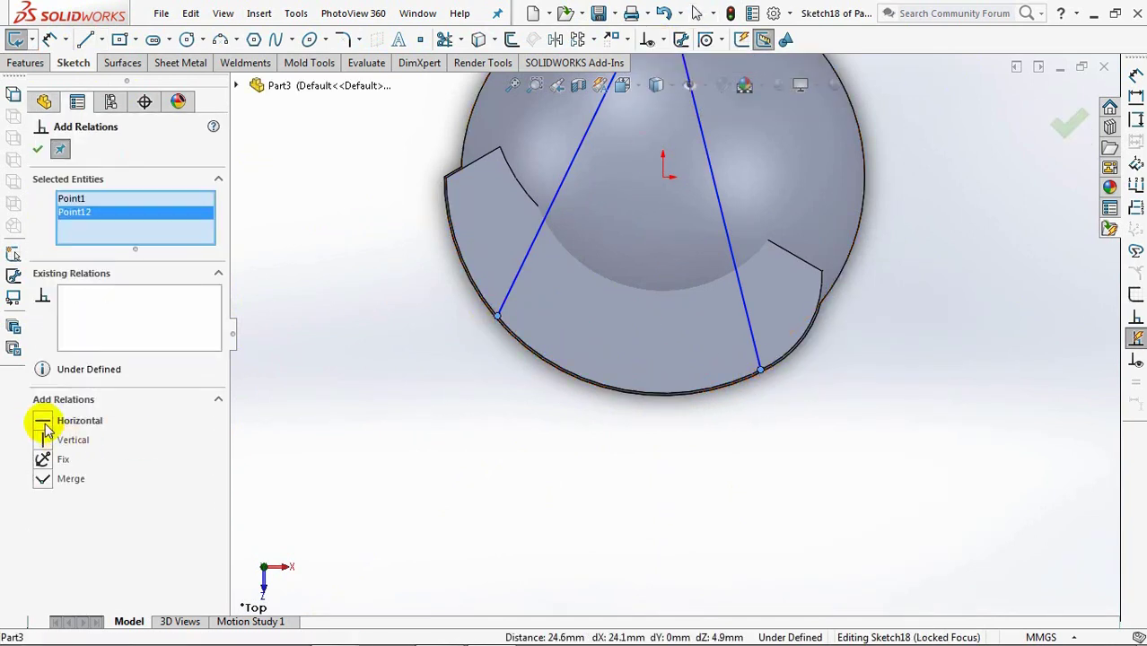
Dimension the distance between the two lower endpoints of the V to 21 mm.
{"action": "left_click", "coordinate": [49, 41]}
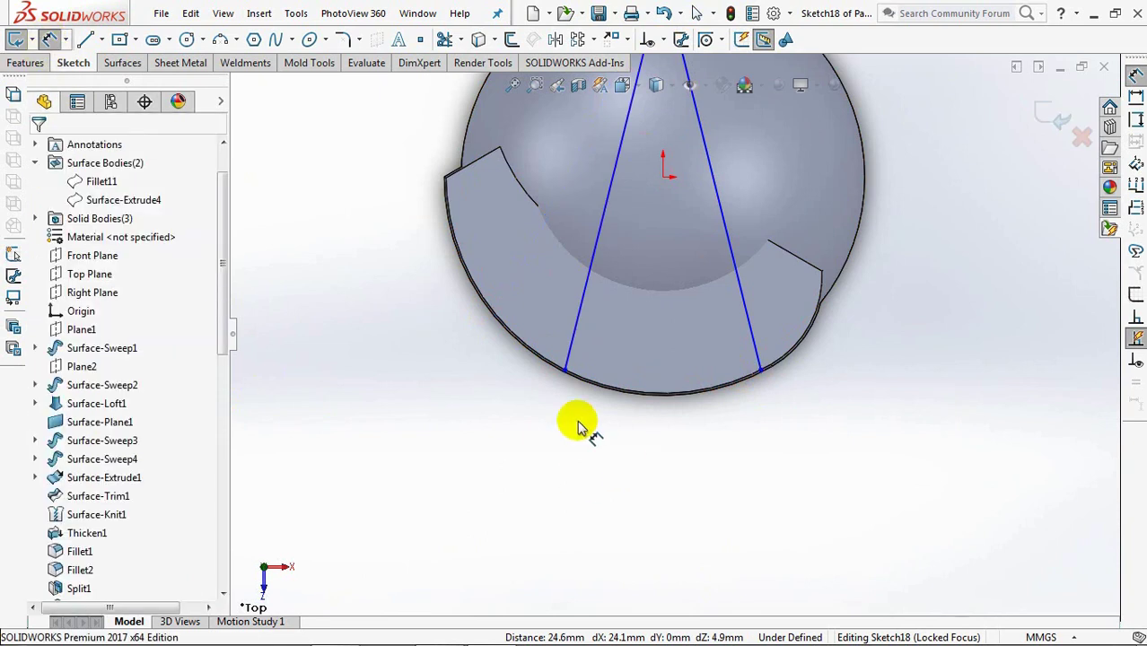
{"action": "left_click", "coordinate": [564, 369]}
{"action": "left_click", "coordinate": [760, 370]}
{"action": "left_click", "coordinate": [661, 458]}
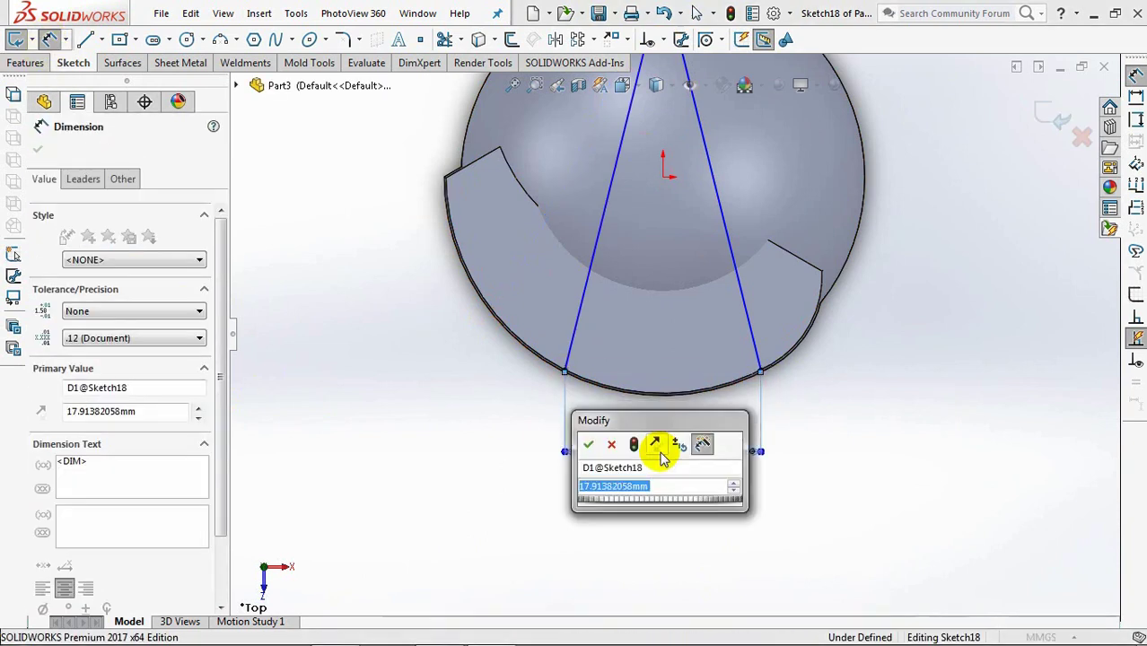
{"action": "type", "text": "21"}
{"action": "left_click", "coordinate": [588, 444]}
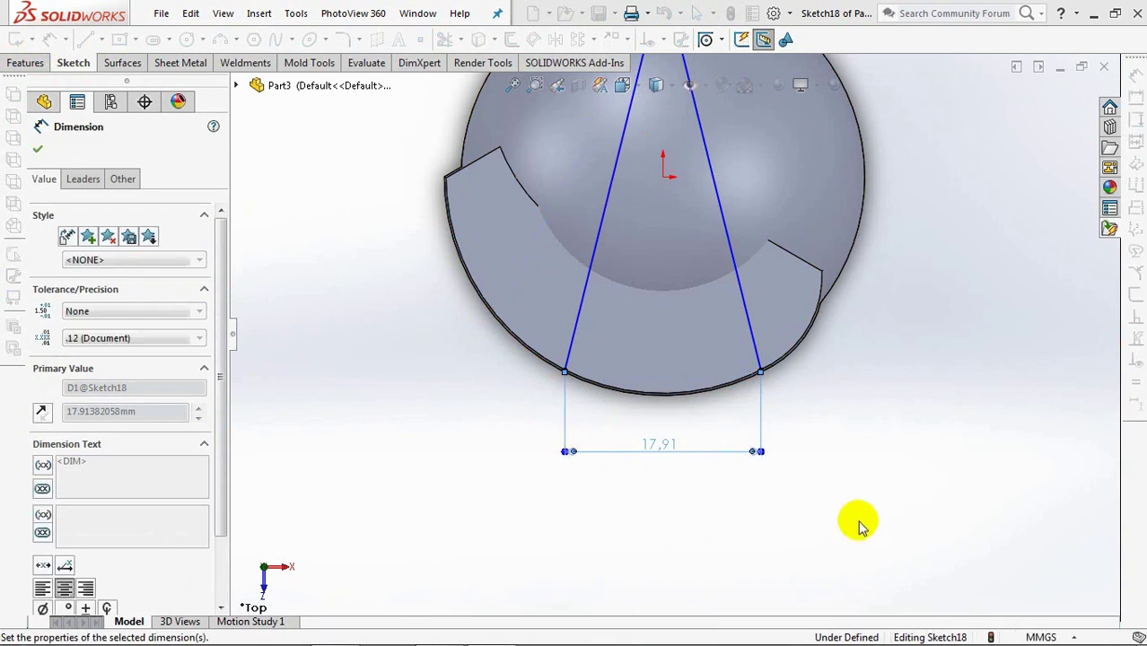
{"action": "key", "text": "z"}
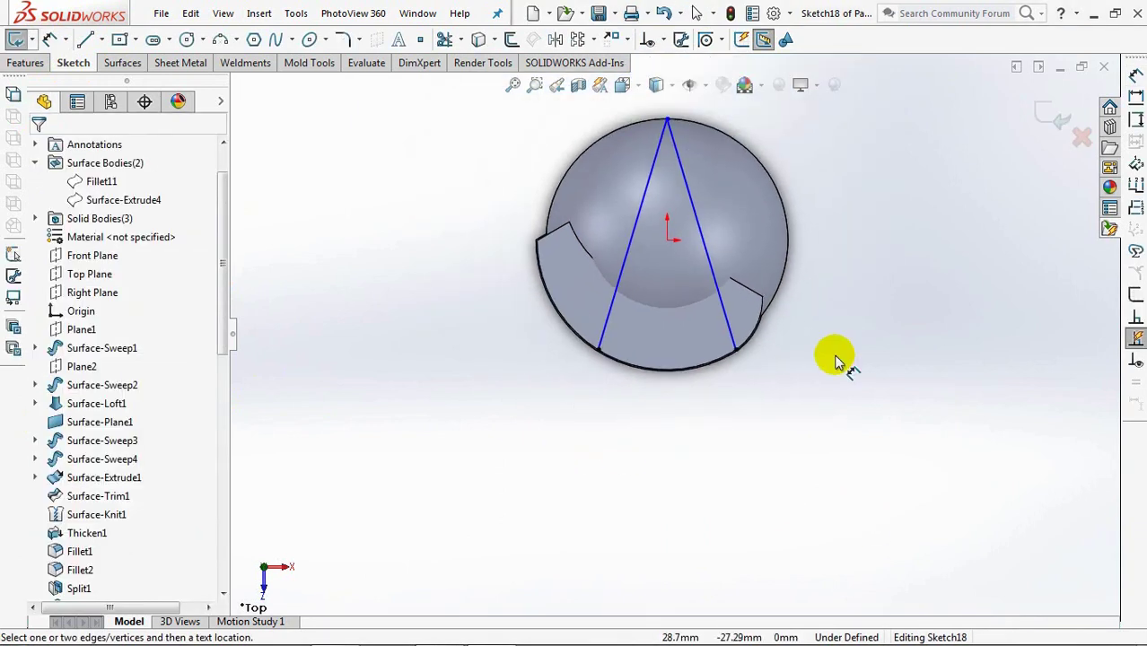
Add a vertical relation between the V's apex and the origin, and finish the sketch.
{"action": "left_click", "coordinate": [662, 39]}
{"action": "left_click", "coordinate": [675, 82]}
{"action": "left_click", "coordinate": [667, 120]}
{"action": "left_click", "coordinate": [667, 239]}
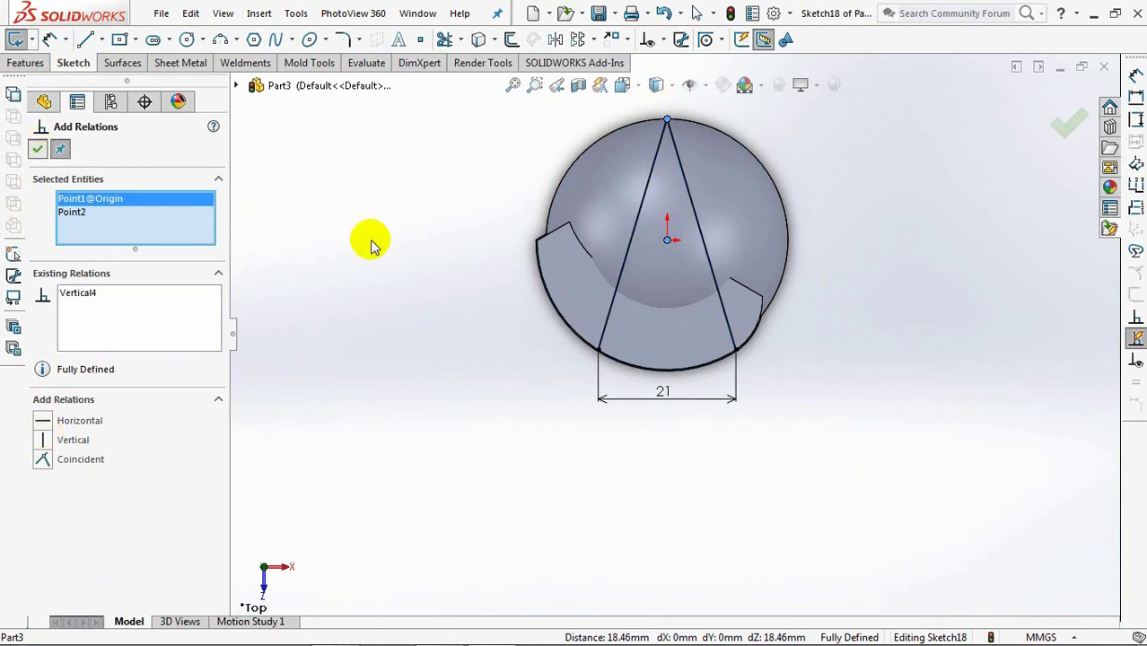
{"action": "left_click", "coordinate": [38, 149]}
{"action": "left_click", "coordinate": [1054, 119]}
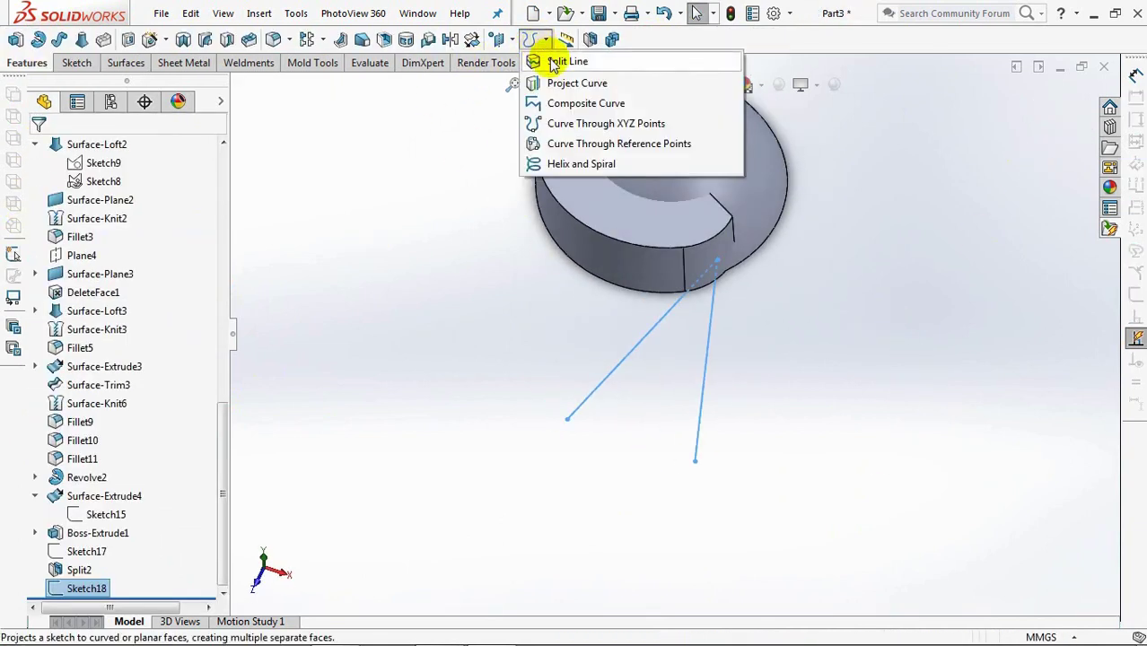
Project the V-shaped sketch onto the petal's sloped top face as a split line, dividing it into three sections.
{"action": "left_click", "coordinate": [553, 65]}
{"action": "left_click", "coordinate": [558, 149]}
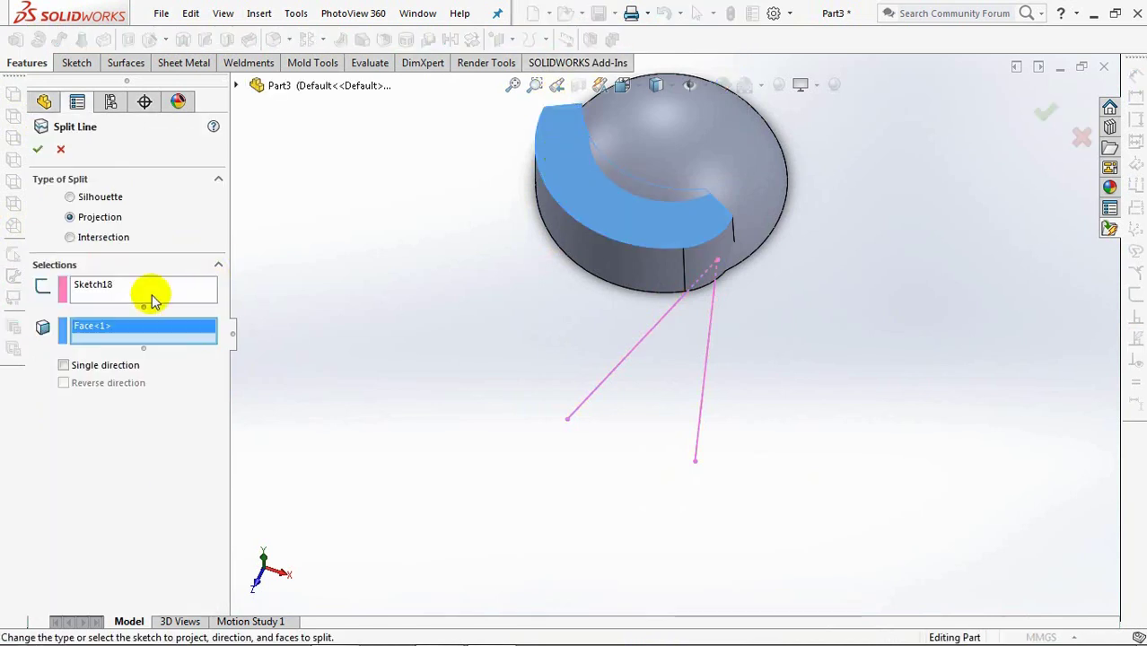
{"action": "left_click", "coordinate": [38, 151]}
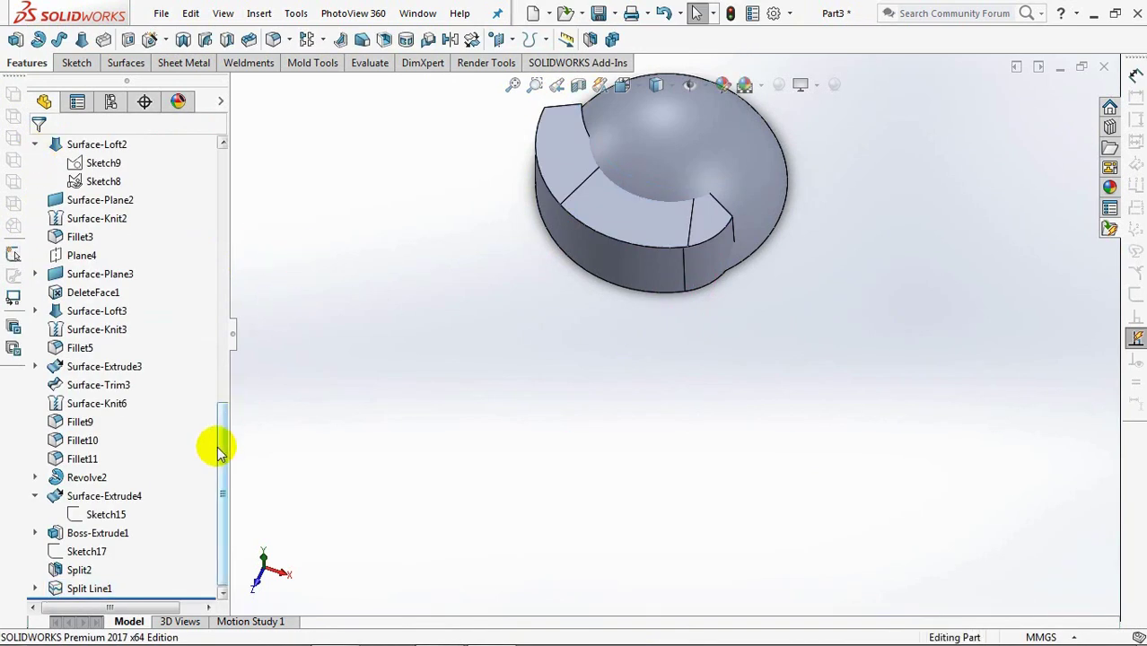
Draft the +X end section of the petal's split top face, using the Right Plane as the neutral plane.
{"action": "left_click_drag", "start_coordinate": [223, 449], "coordinate": [225, 218]}
{"action": "left_click", "coordinate": [89, 329]}
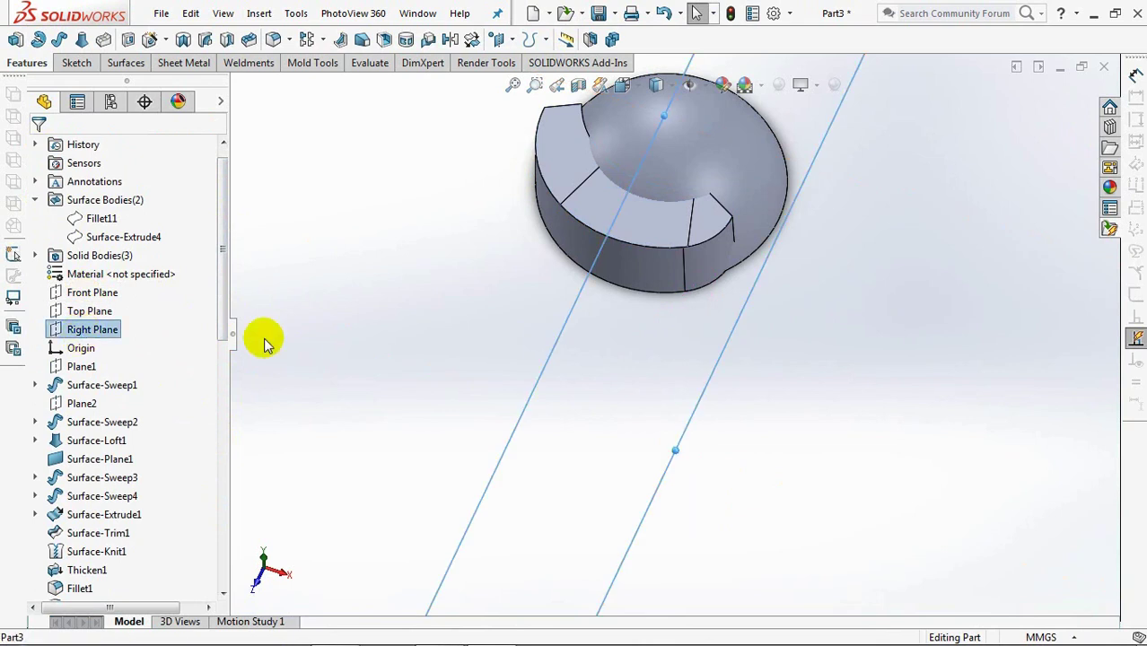
{"action": "middle_click_drag", "start_coordinate": [264, 344], "coordinate": [246, 289]}
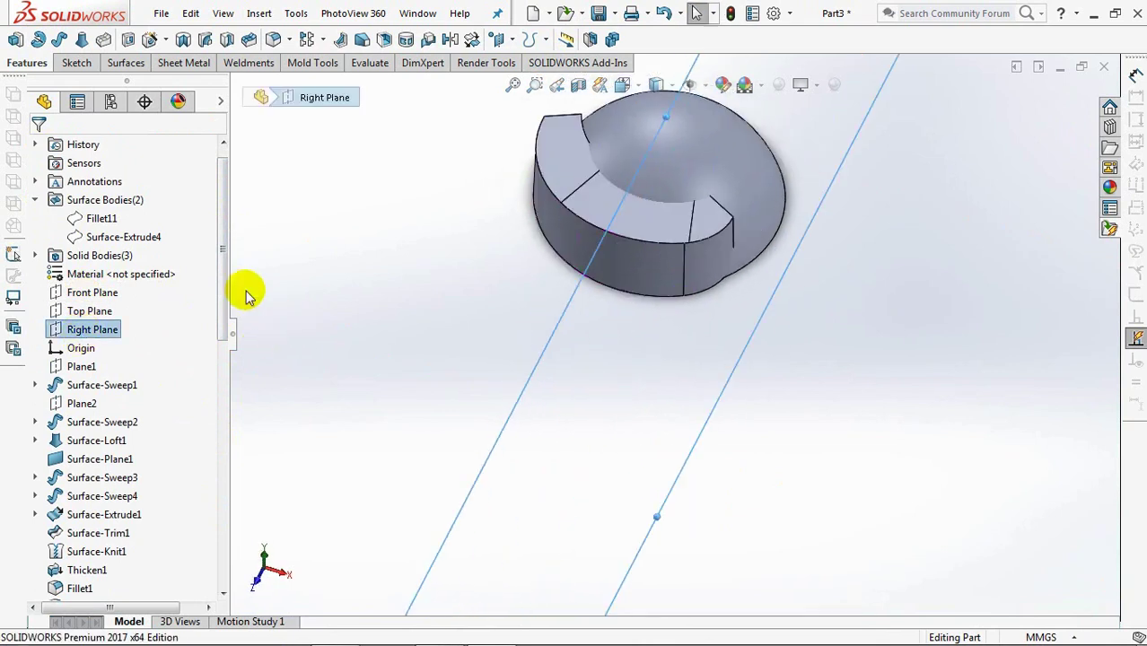
{"action": "left_click", "coordinate": [362, 43]}
{"action": "left_click", "coordinate": [694, 235]}
{"action": "left_click", "coordinate": [38, 150]}
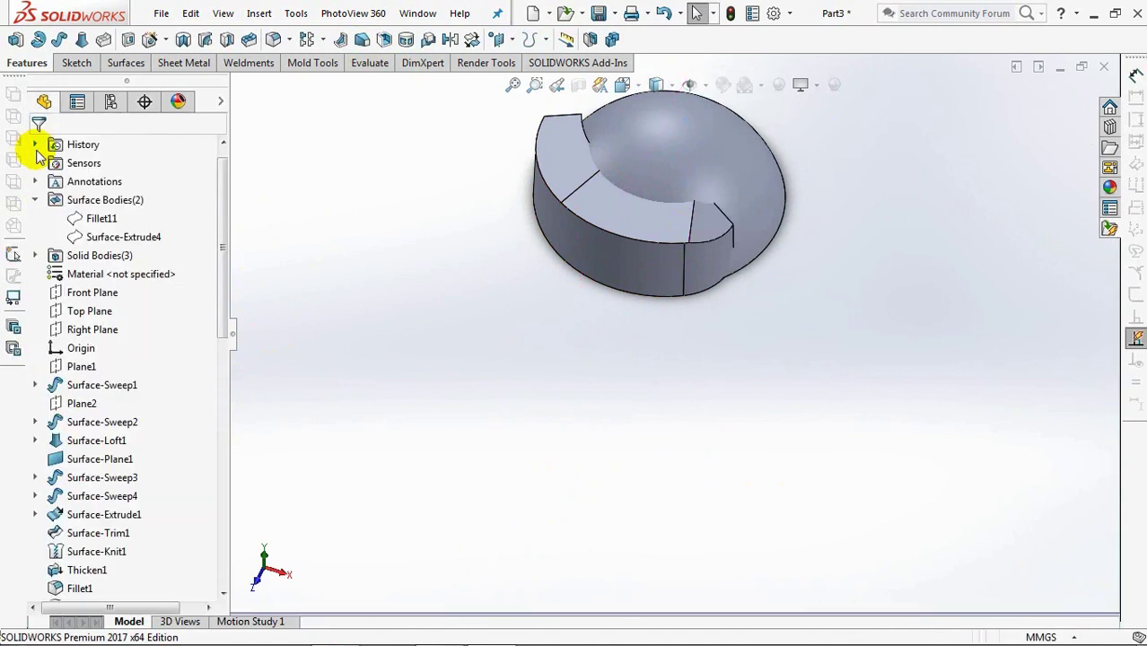
Draft the -X end section of the petal's split top face by 15° from its split edge, pulling along the reversed Right Plane direction.
{"action": "left_click", "coordinate": [90, 329]}
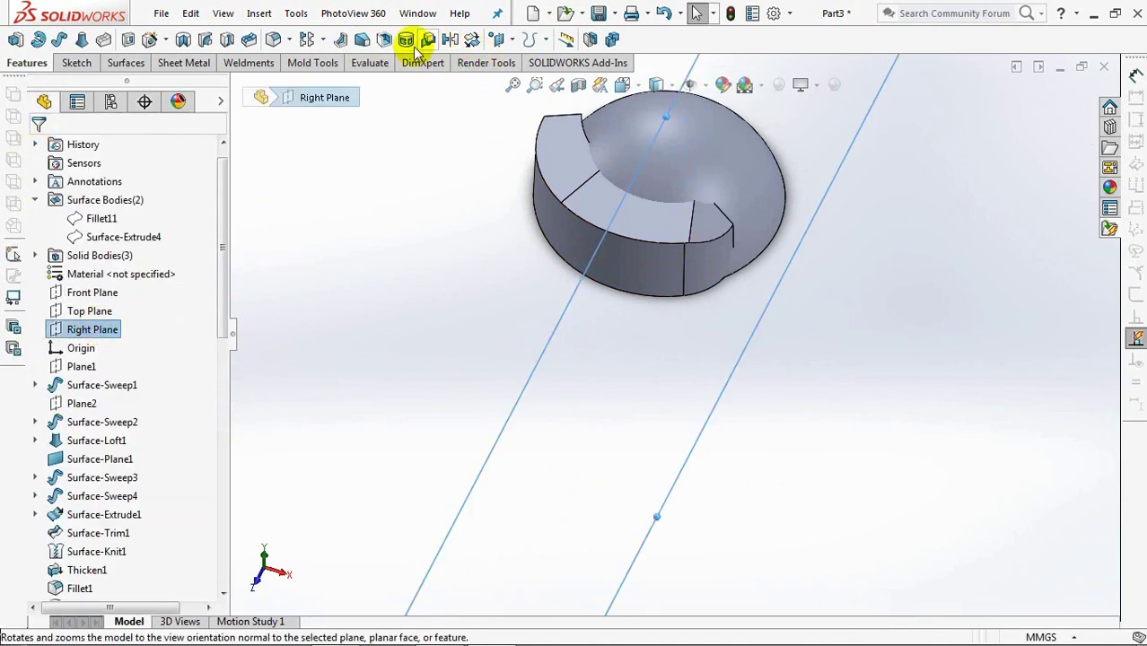
{"action": "left_click", "coordinate": [360, 40]}
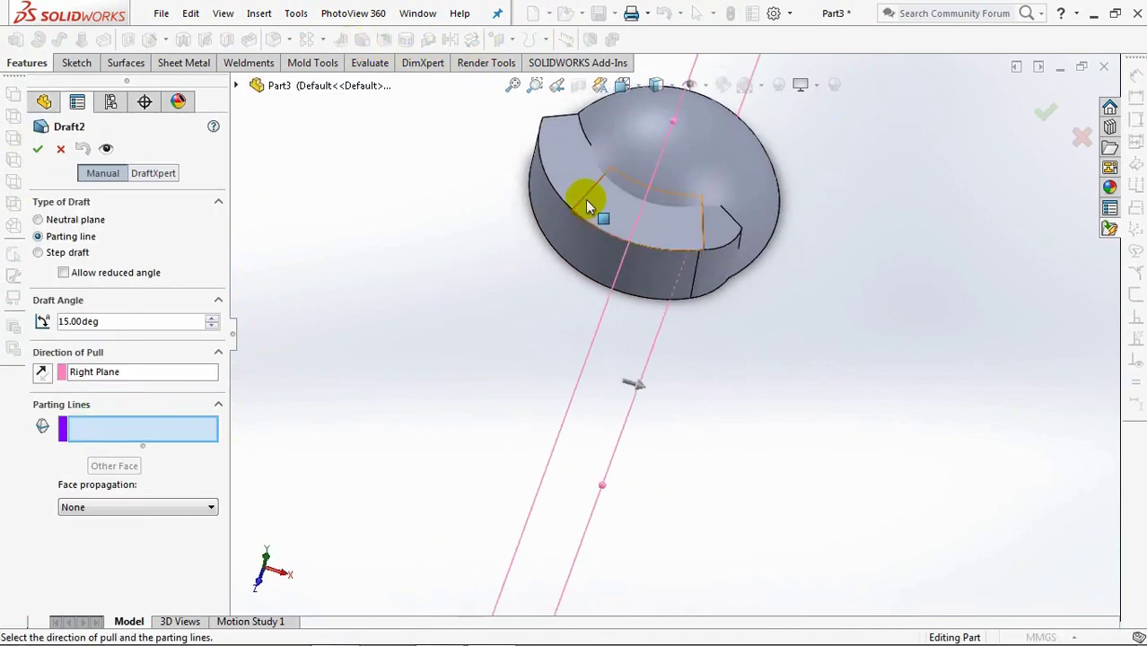
{"action": "left_click", "coordinate": [581, 209]}
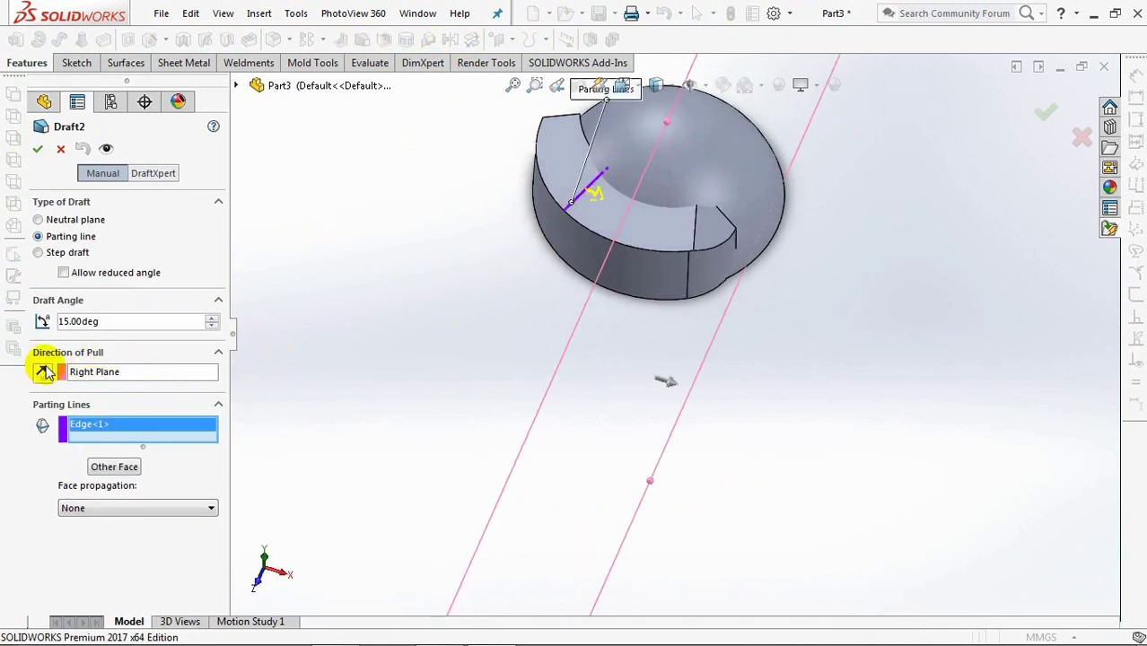
{"action": "left_click", "coordinate": [103, 468]}
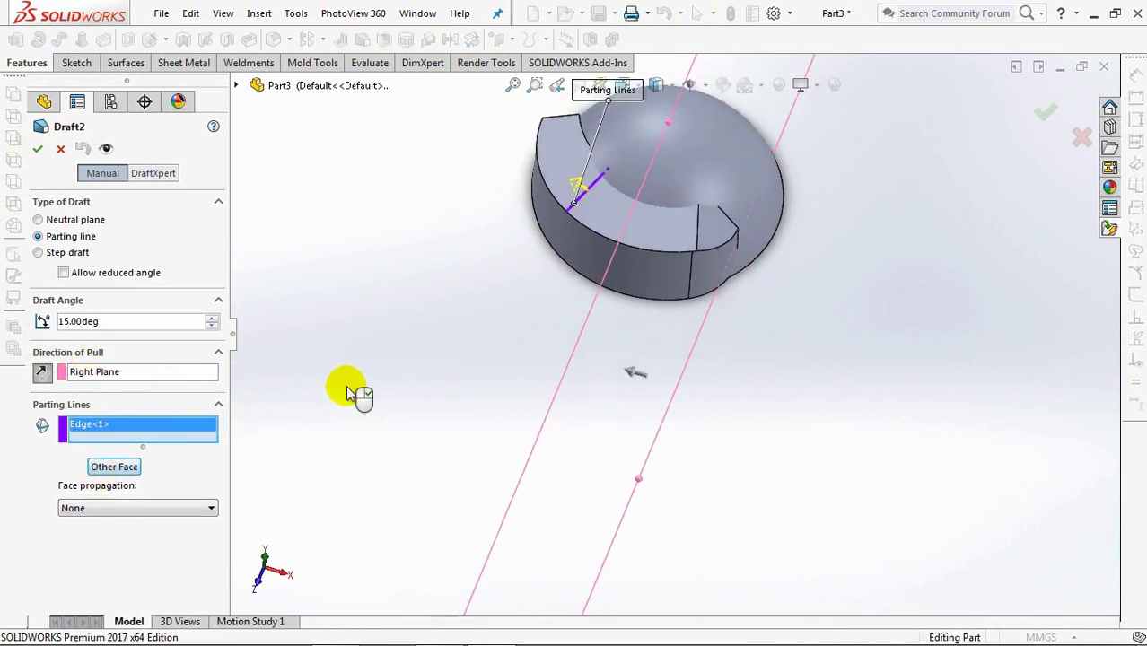
{"action": "left_click", "coordinate": [39, 151]}
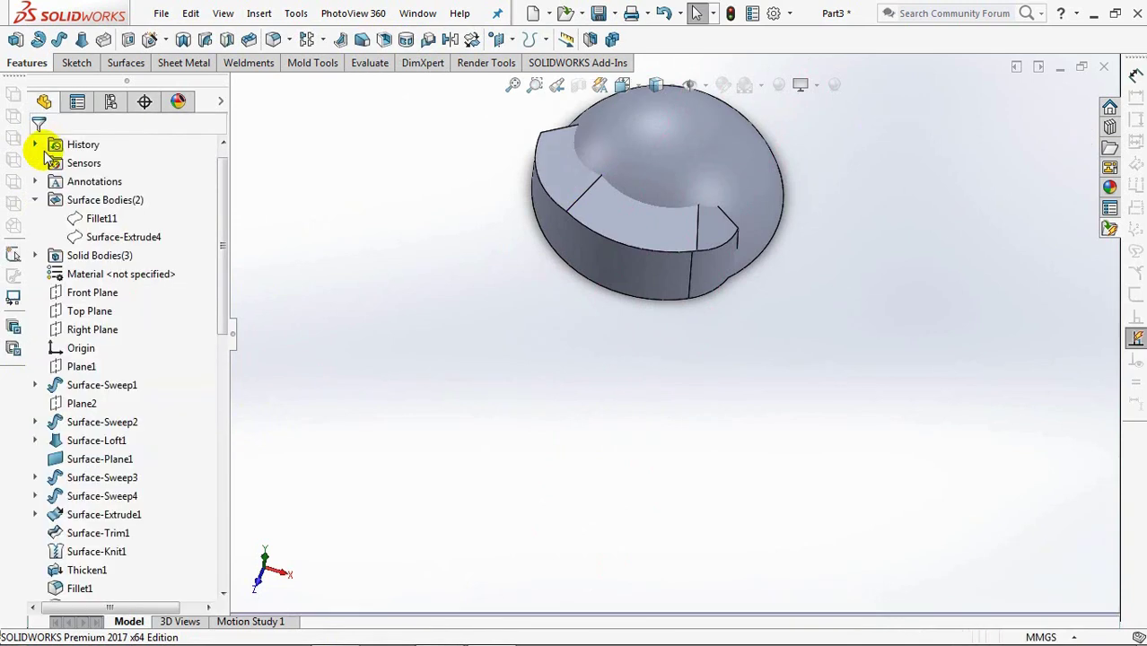
Fillet the two split edges across the petal's sloped top with a 15 mm radius.
{"action": "middle_click_drag", "start_coordinate": [401, 296], "coordinate": [332, 357]}
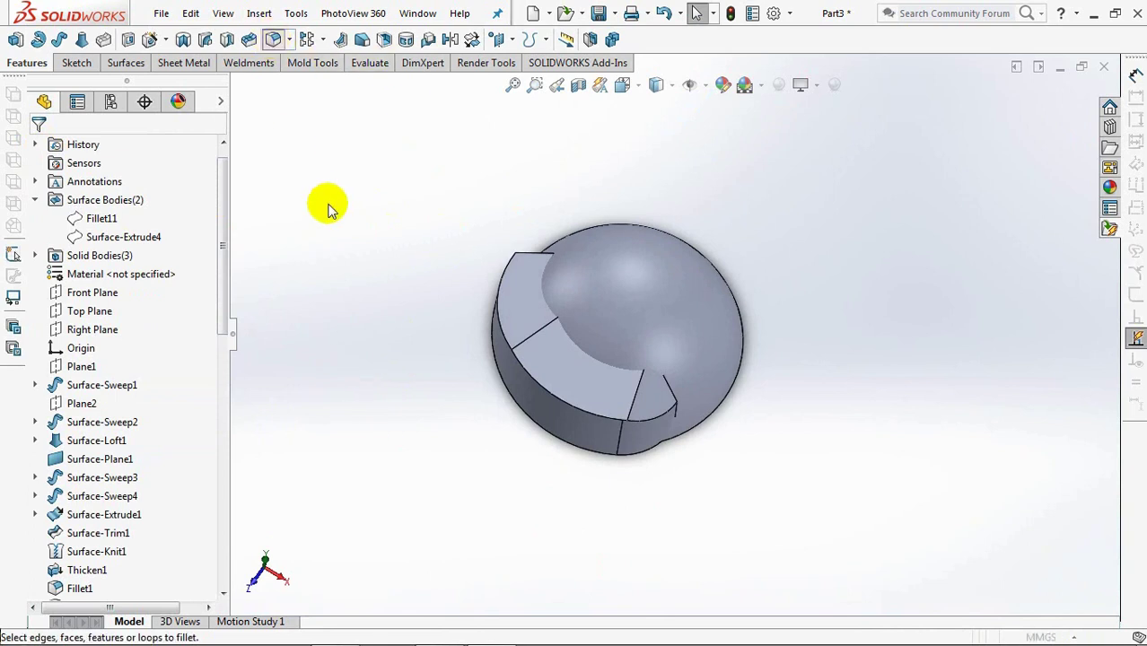
{"action": "left_click", "coordinate": [272, 39]}
{"action": "type", "text": "15"}
{"action": "key", "text": "Return"}
{"action": "left_click", "coordinate": [525, 349]}
{"action": "left_click", "coordinate": [632, 397]}
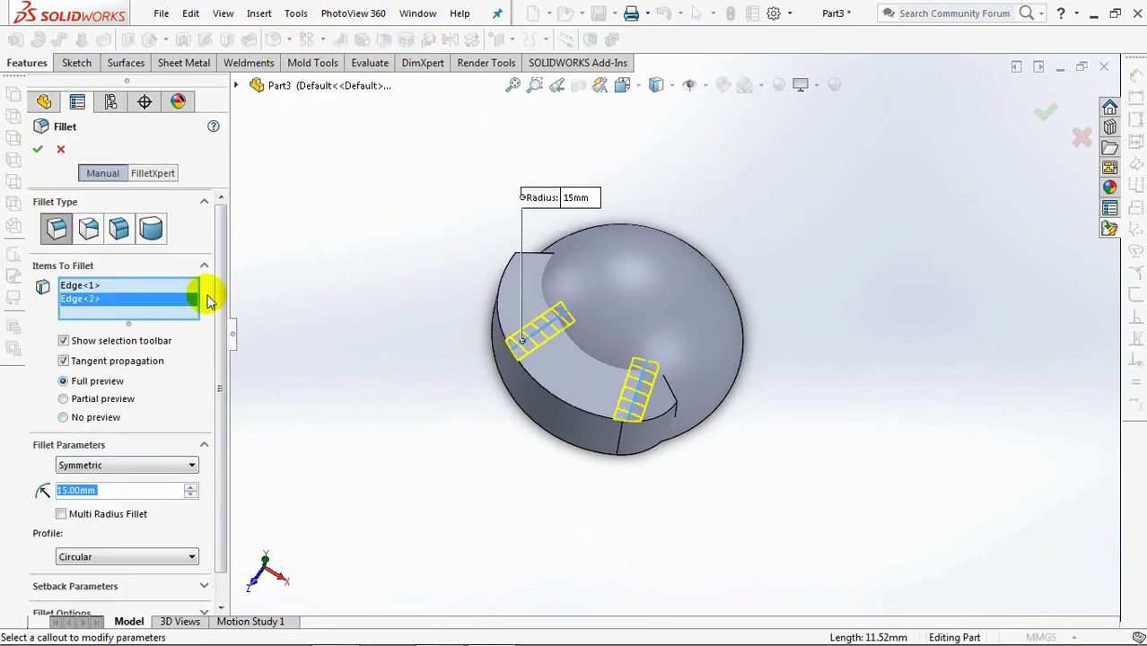
{"action": "left_click", "coordinate": [36, 148]}
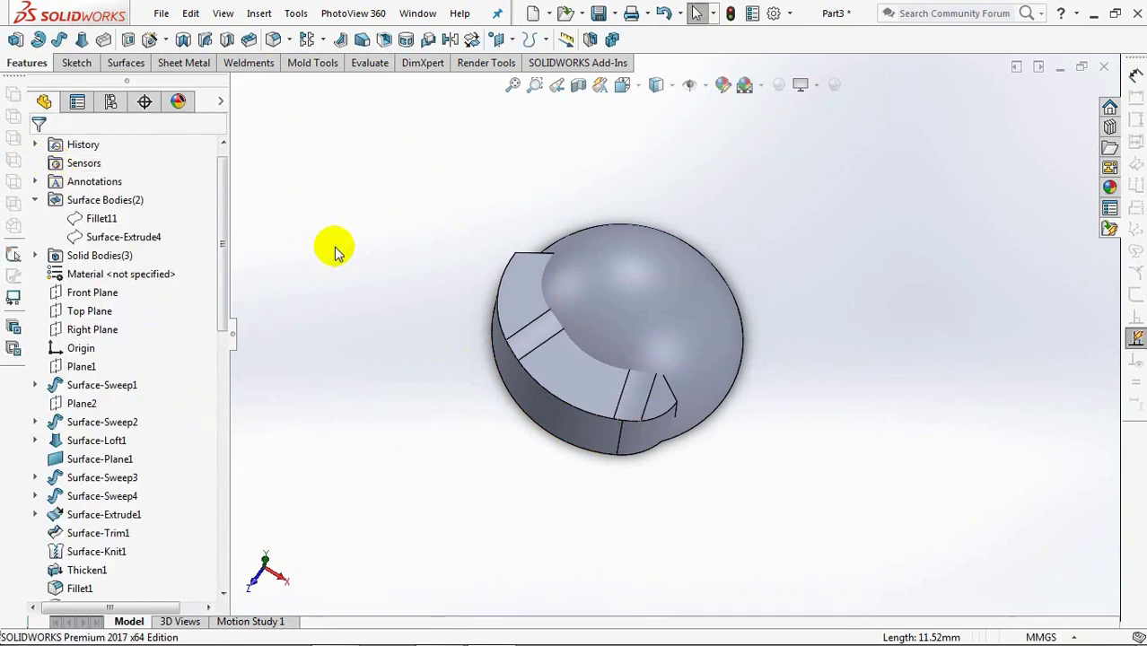
Fillet the outer top edge of the petal with a 1 mm radius.
{"action": "key", "text": "Return"}
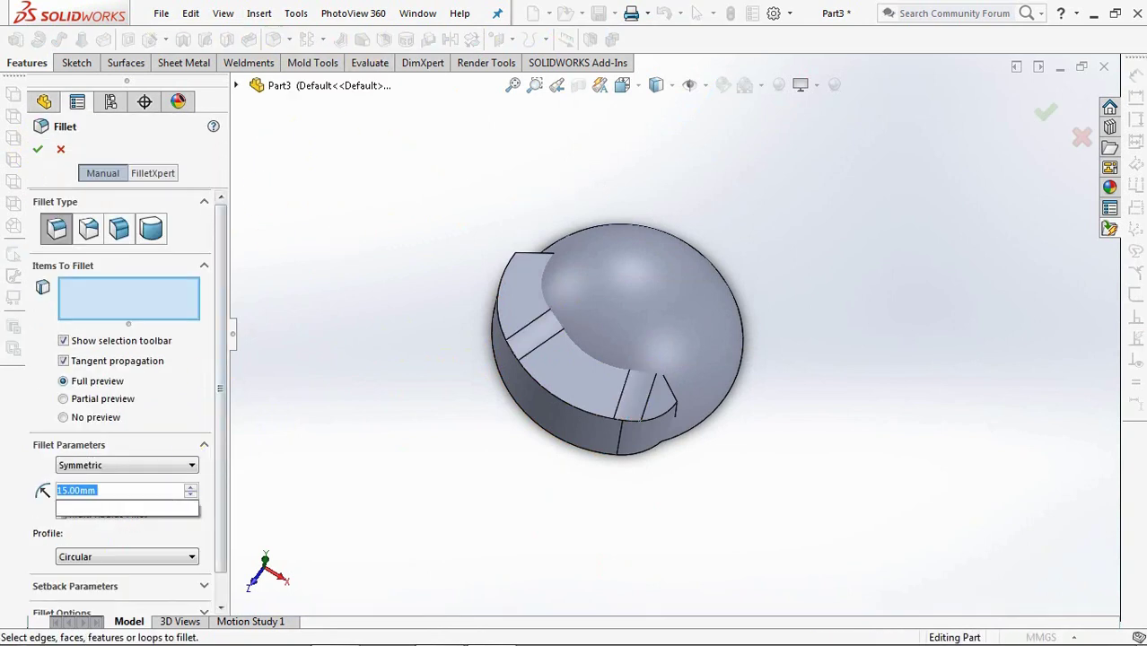
{"action": "left_click", "coordinate": [546, 388]}
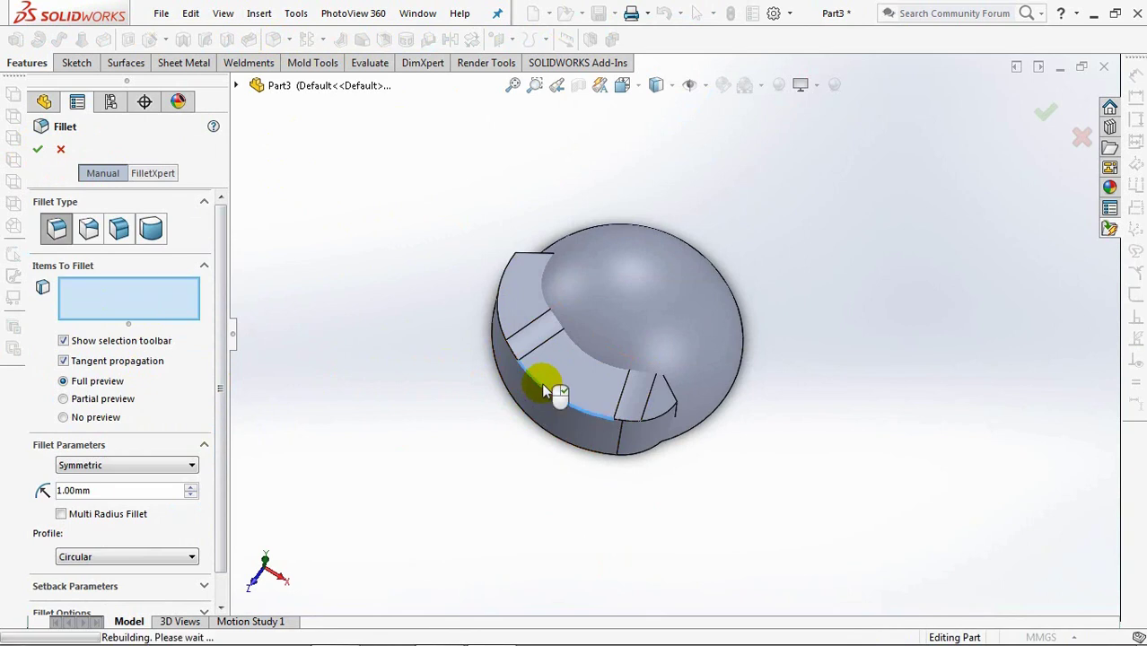
{"action": "left_click", "coordinate": [38, 151]}
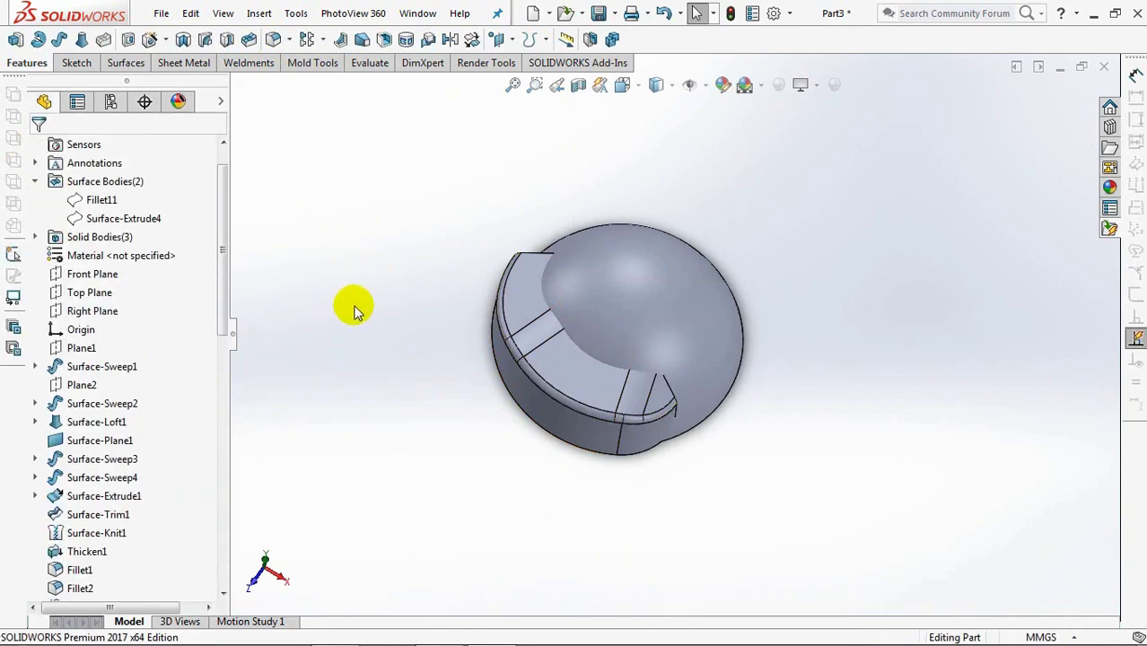
Circular-pattern the petal body around the dome's circular edge with 3 equally spaced instances over 360°.
{"action": "left_click", "coordinate": [323, 40]}
{"action": "left_click", "coordinate": [372, 79]}
{"action": "left_click", "coordinate": [53, 478]}
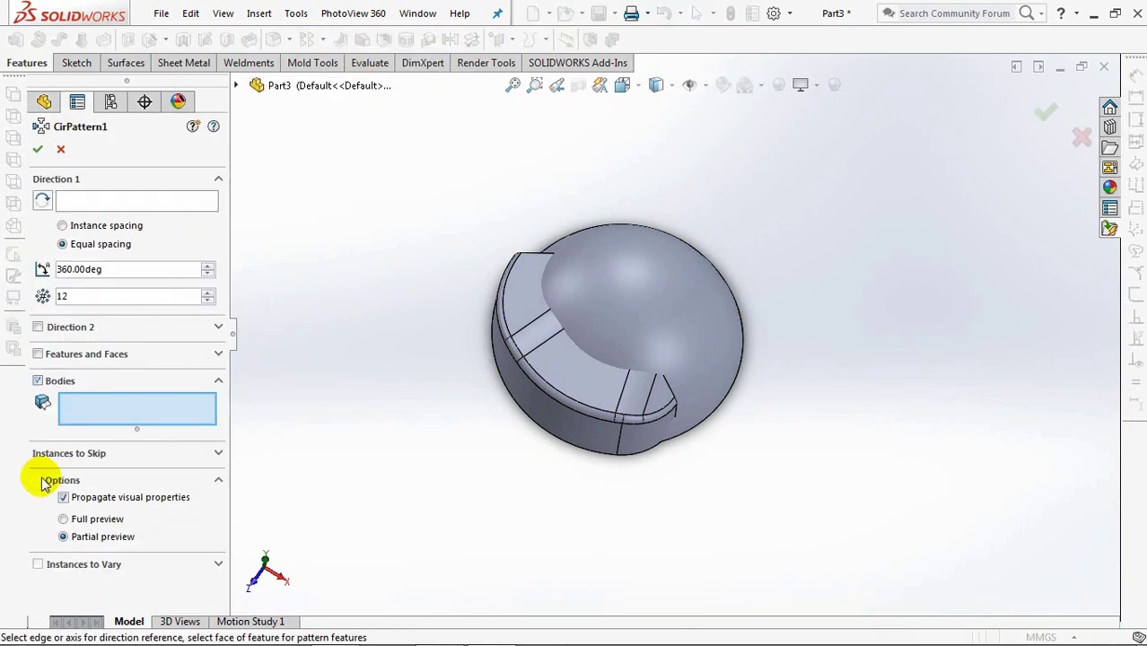
{"action": "left_click", "coordinate": [534, 393]}
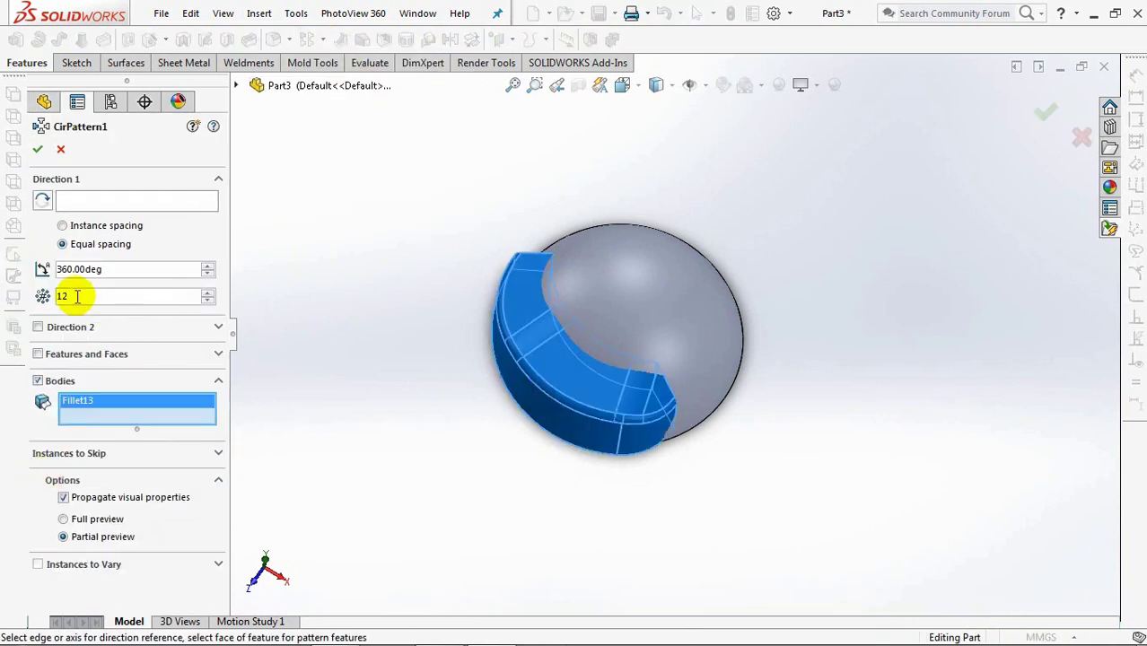
{"action": "left_click", "coordinate": [102, 199]}
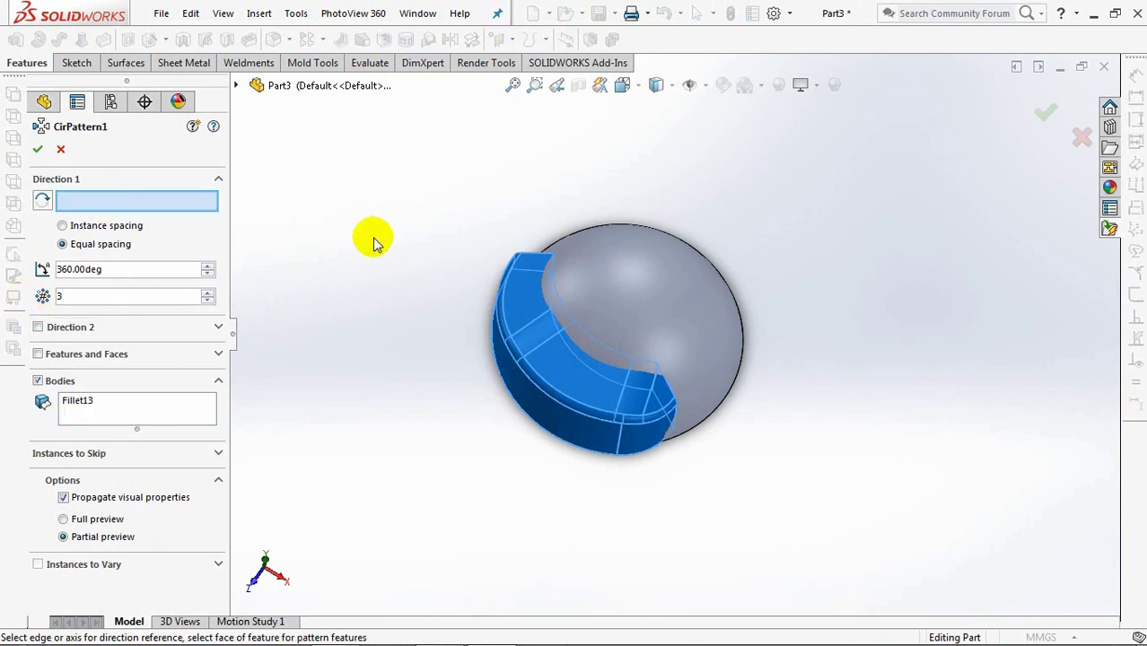
{"action": "left_click", "coordinate": [729, 397]}
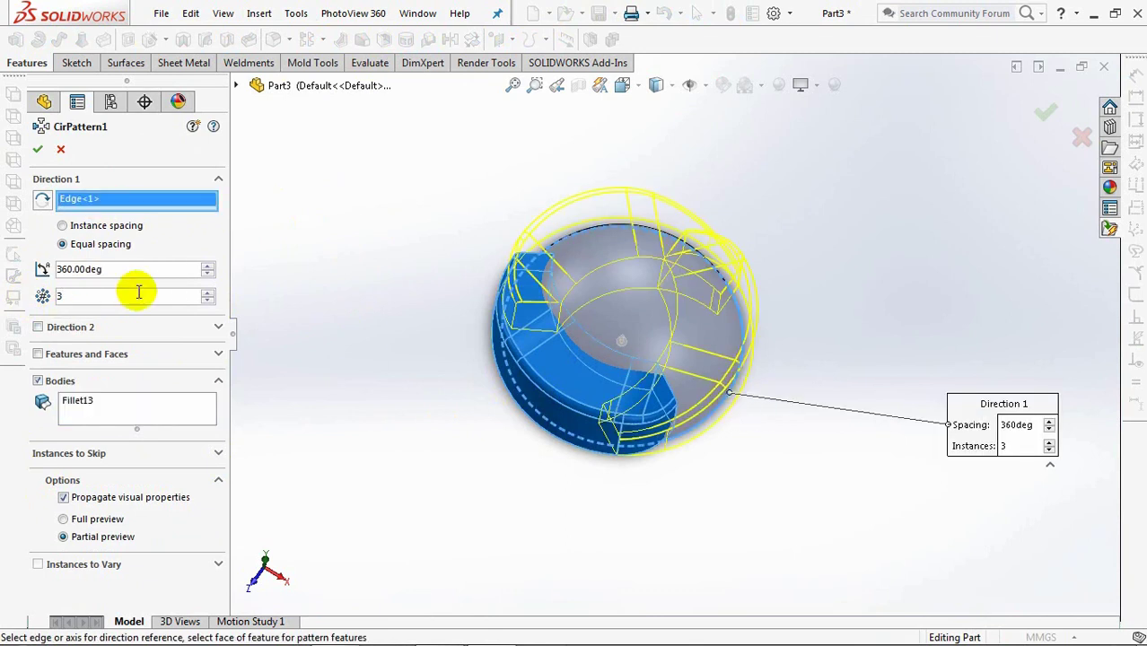
{"action": "left_click", "coordinate": [39, 150]}
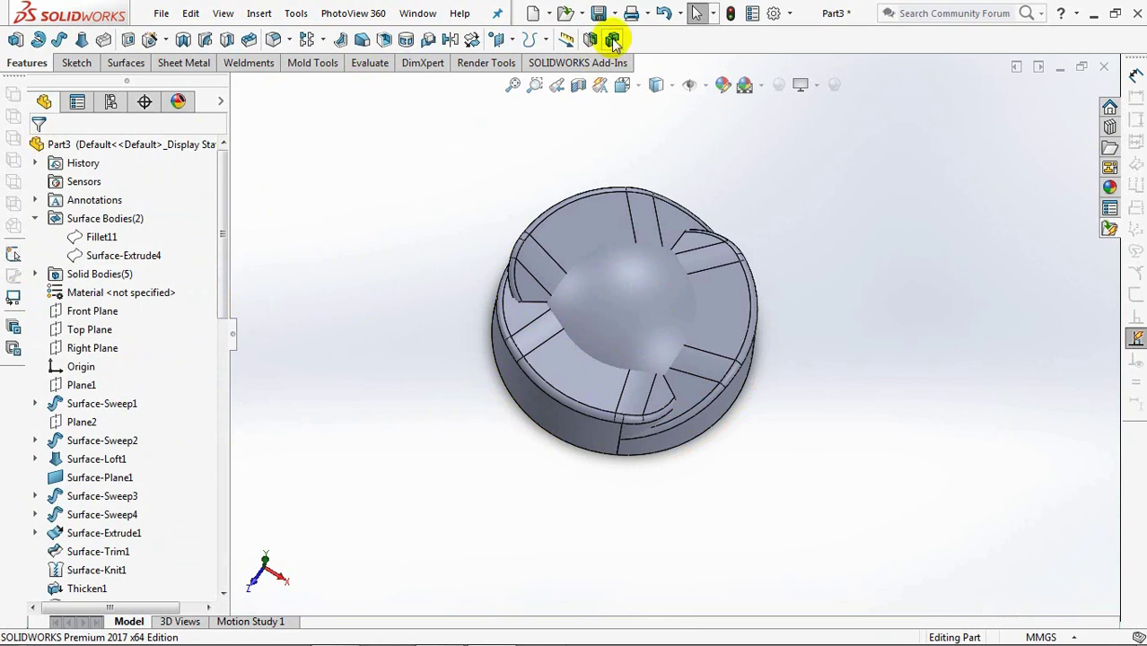
Combine the three petal bodies and the central dome into one solid with the Add operation.
{"action": "left_click", "coordinate": [612, 39]}
{"action": "left_click", "coordinate": [582, 255]}
{"action": "left_click", "coordinate": [607, 332]}
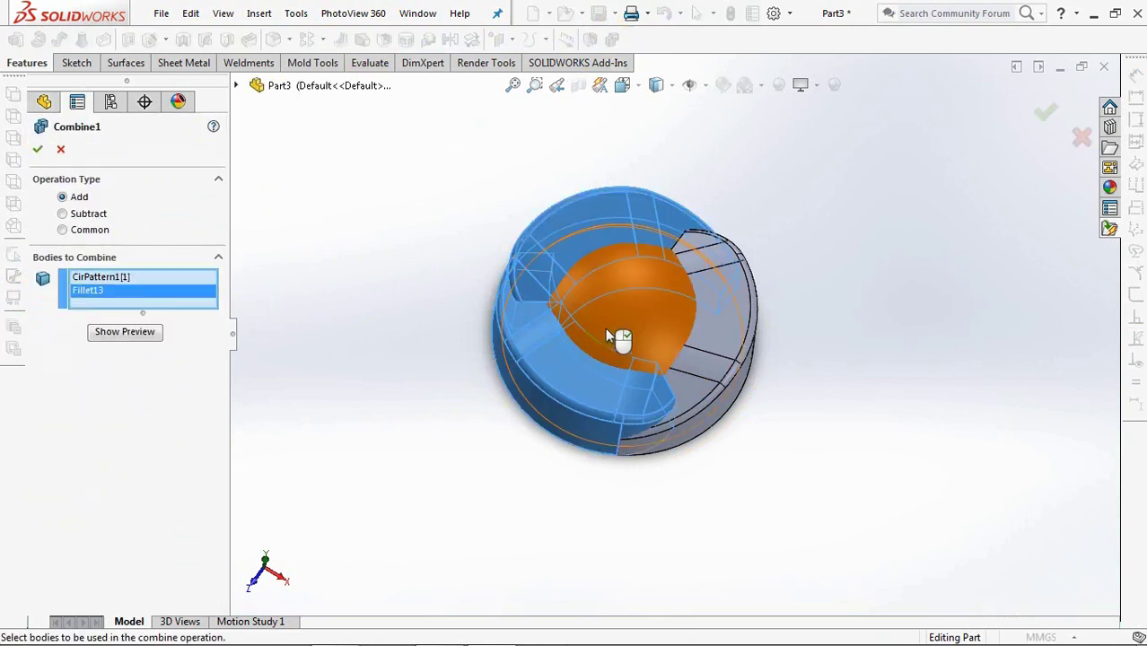
{"action": "left_click", "coordinate": [664, 334]}
{"action": "left_click", "coordinate": [707, 336]}
{"action": "middle_click_drag", "start_coordinate": [684, 364], "coordinate": [428, 213]}
{"action": "left_click", "coordinate": [37, 148]}
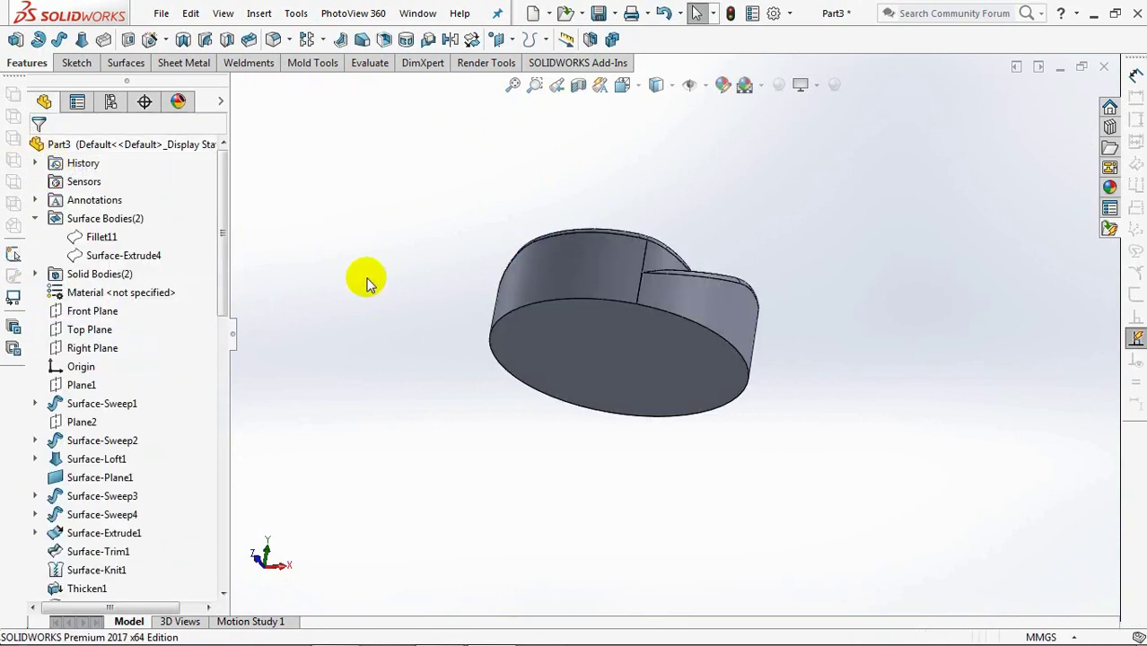
Shell the combined dome-and-petal body to a 0.85 mm wall, removing its flat bottom face.
{"action": "left_click", "coordinate": [380, 39]}
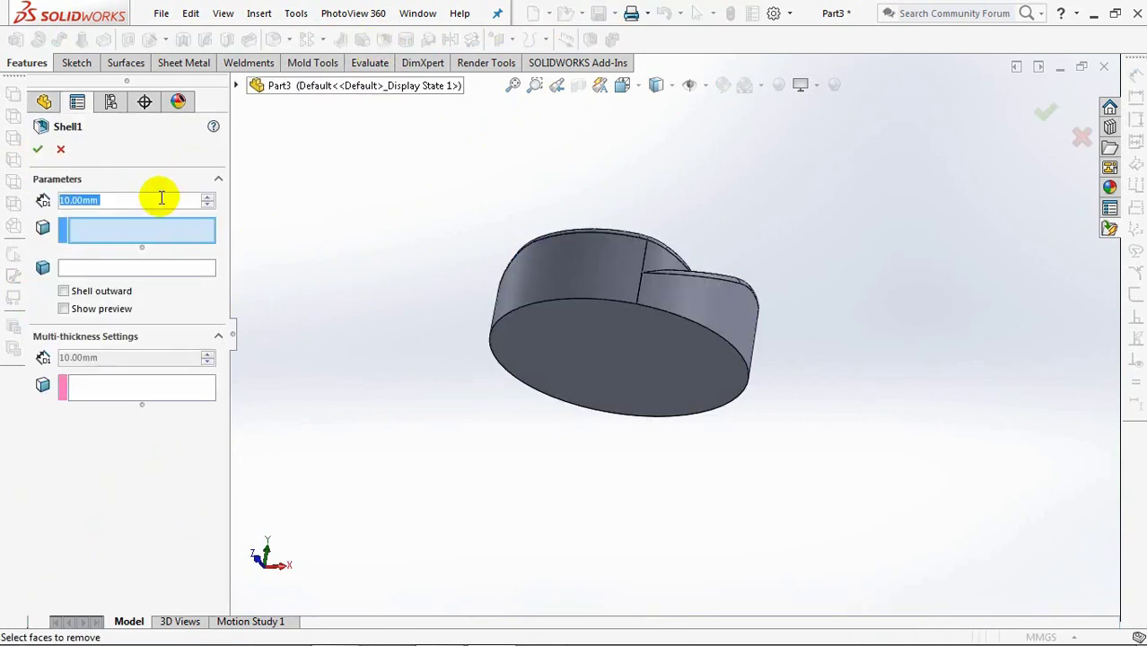
{"action": "type", "text": "0.85"}
{"action": "key", "text": "Tab"}
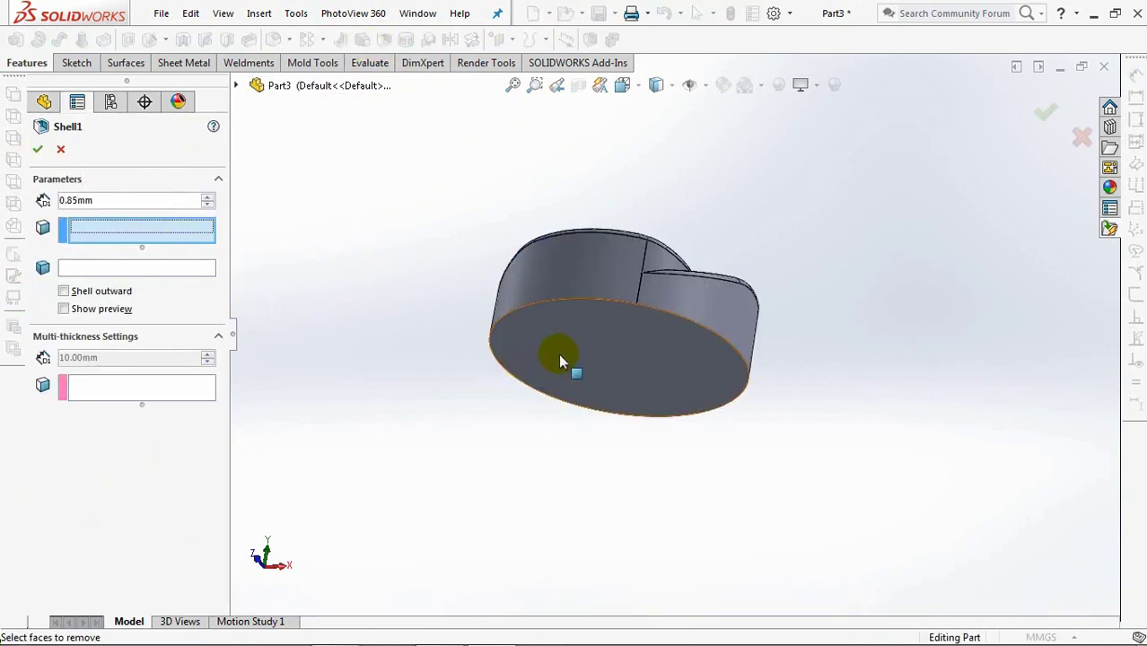
{"action": "left_click", "coordinate": [559, 361]}
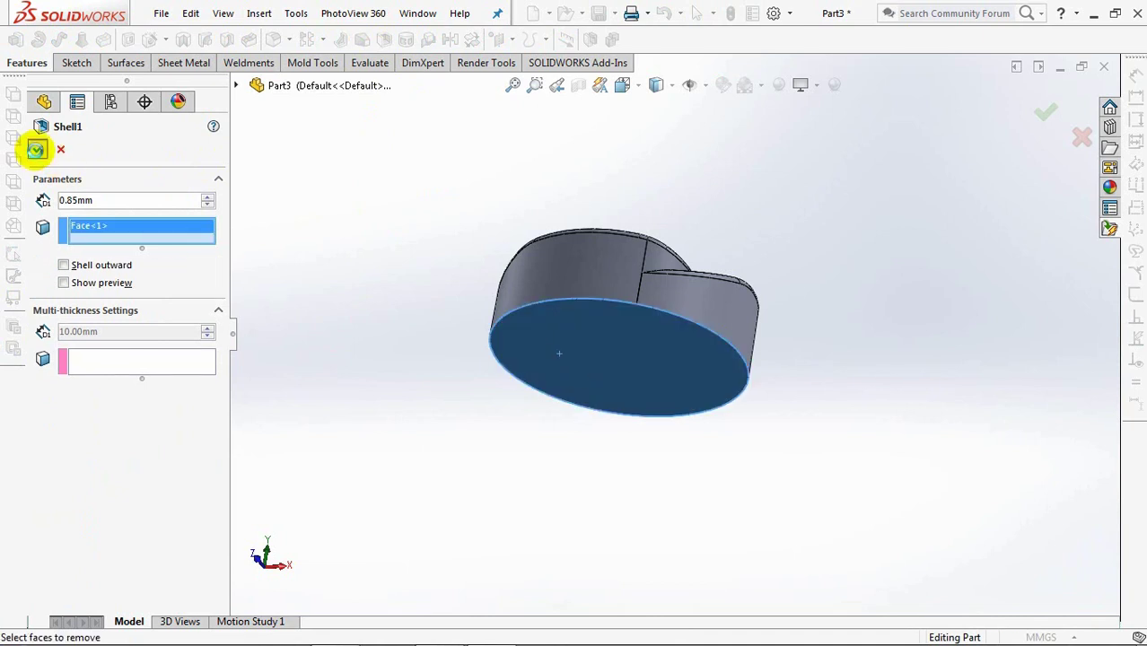
{"action": "left_click", "coordinate": [36, 150]}
Show the lid's recessed surface body and hide the shelled dome-and-petal body.
{"action": "middle_click_drag", "start_coordinate": [429, 235], "coordinate": [411, 440]}
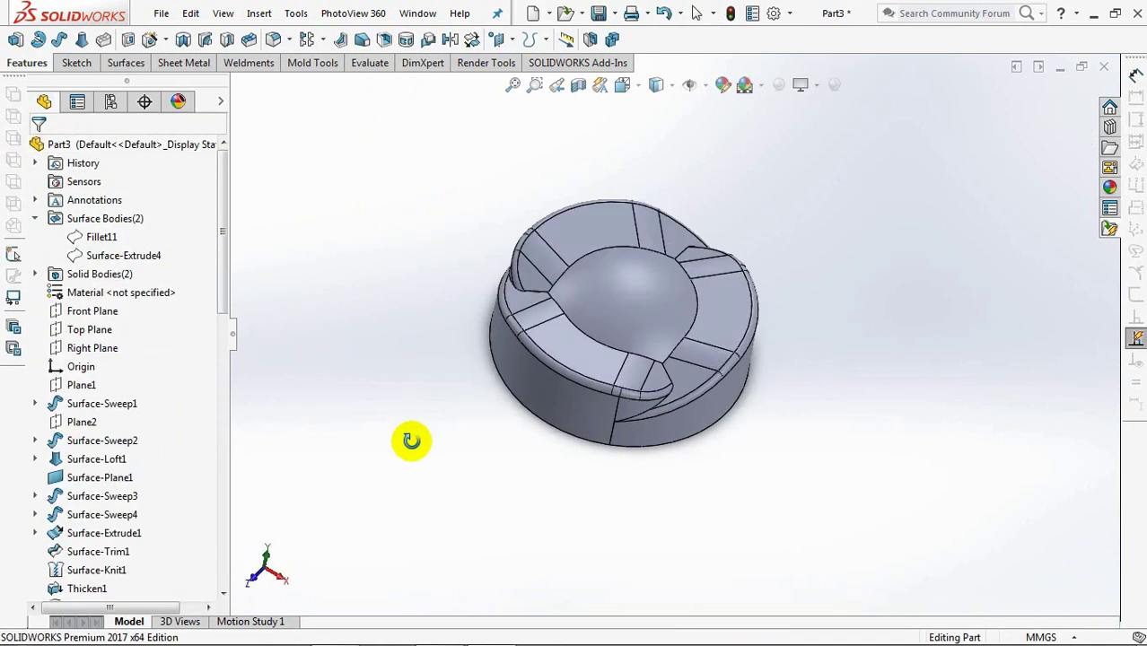
{"action": "left_click", "coordinate": [81, 239]}
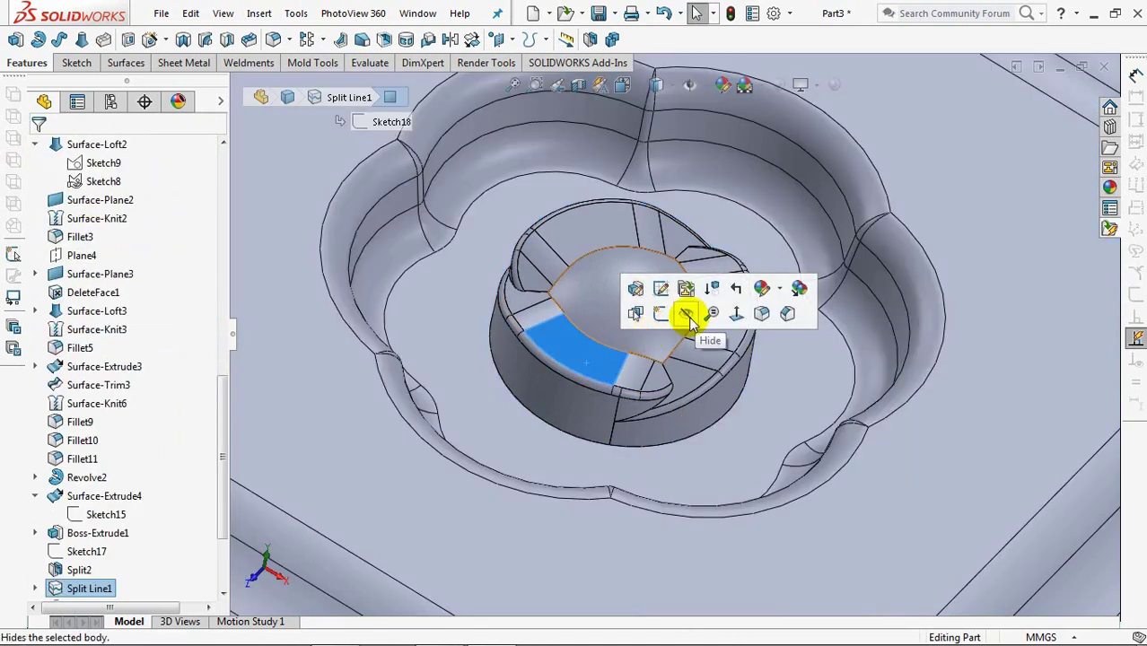
{"action": "left_click", "coordinate": [687, 314]}
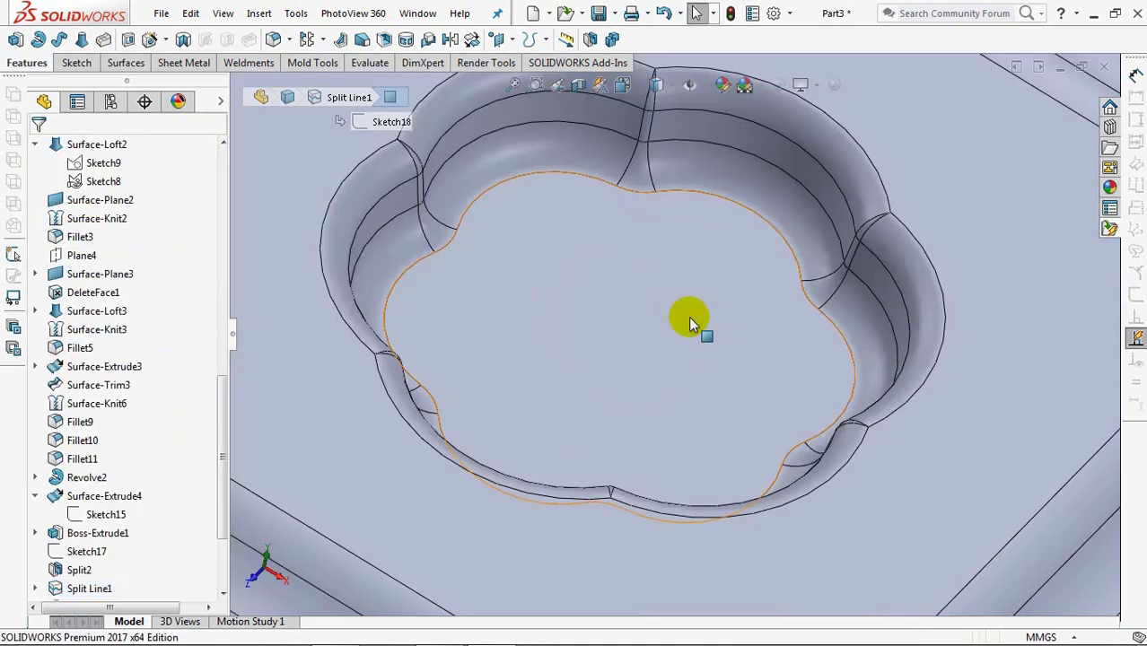
Sketch a 39 mm diameter circle centred on the origin on the recess floor, and finish the sketch.
{"action": "left_click", "coordinate": [586, 286]}
{"action": "left_click", "coordinate": [661, 238]}
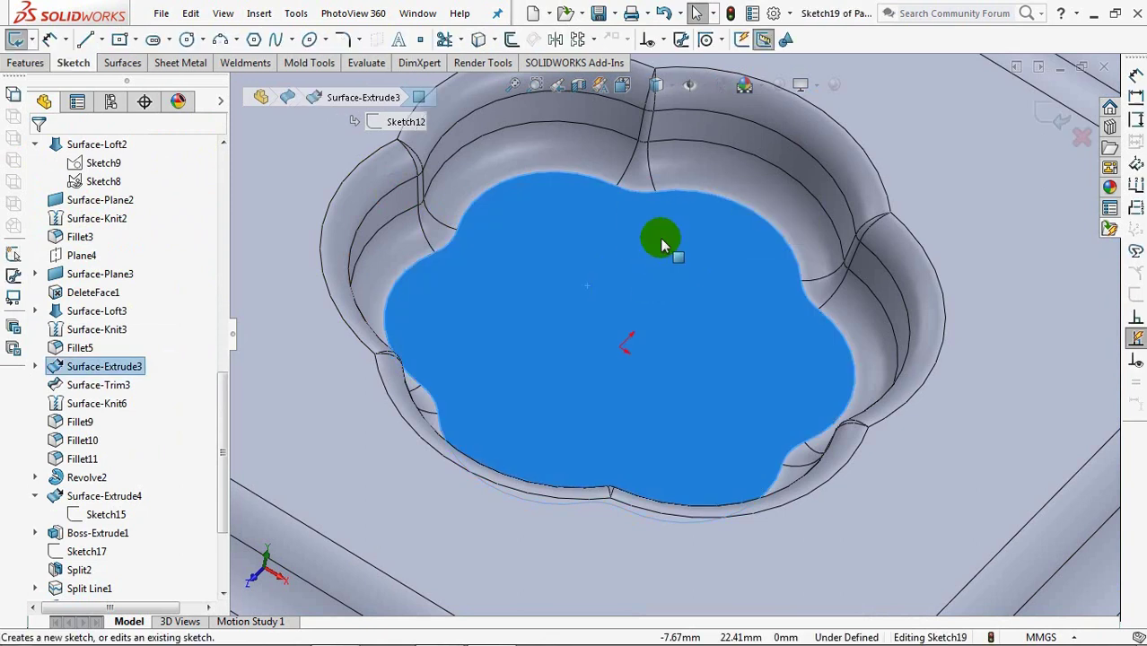
{"action": "left_click", "coordinate": [187, 39]}
{"action": "left_click", "coordinate": [618, 347]}
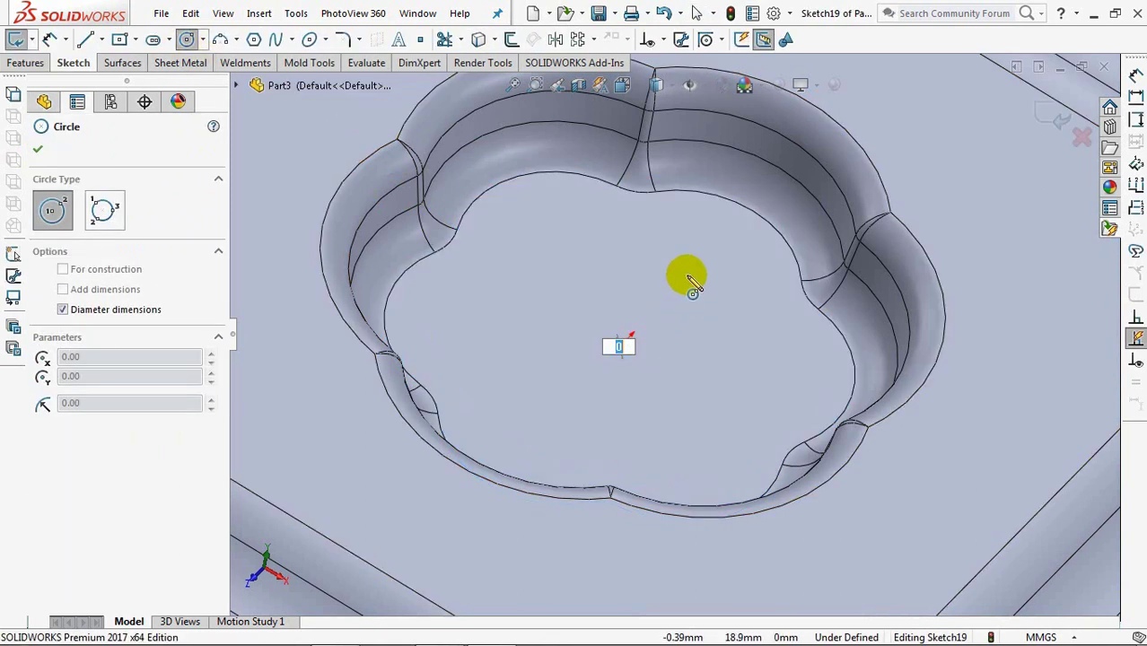
{"action": "left_click", "coordinate": [699, 307]}
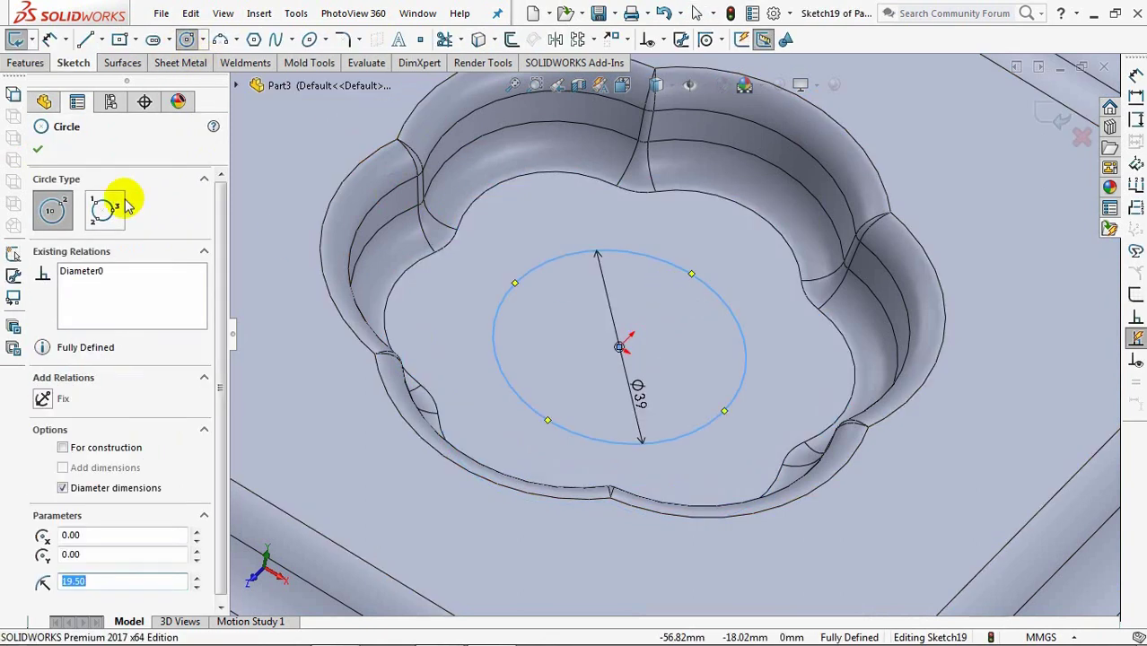
{"action": "left_click", "coordinate": [39, 149]}
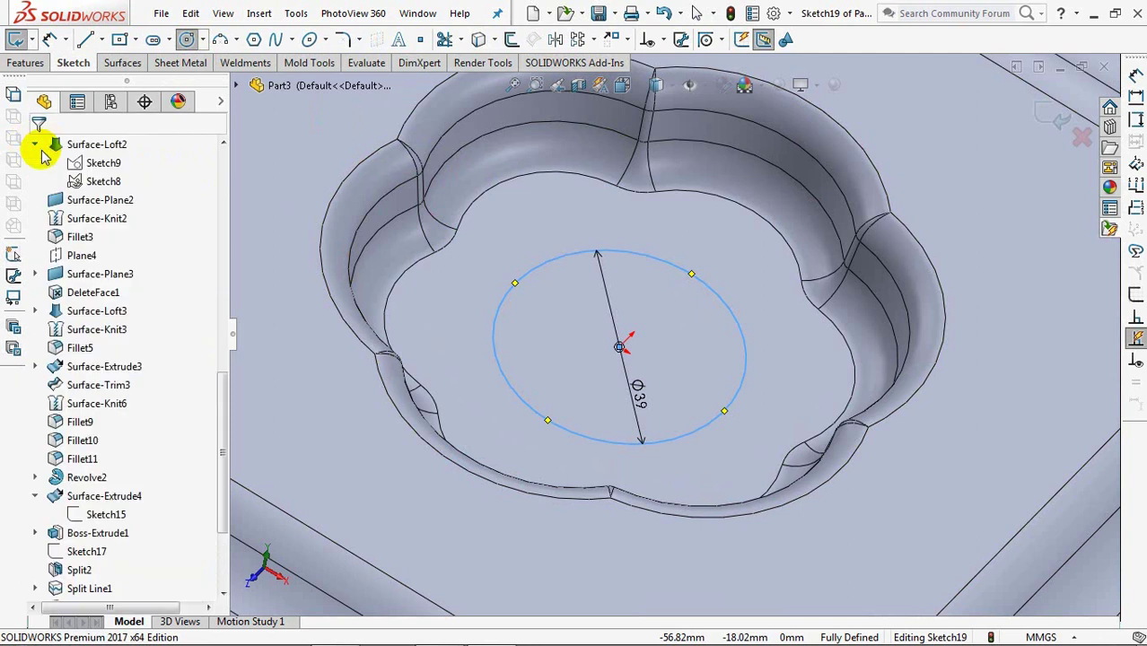
{"action": "left_click", "coordinate": [1050, 115]}
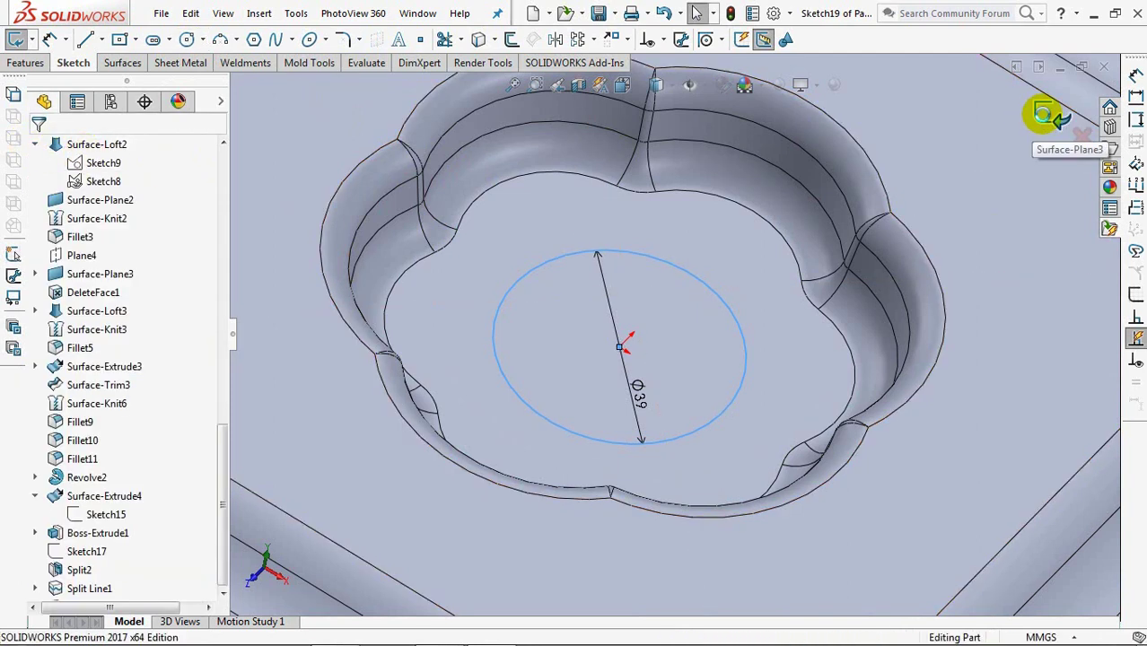
Trim away the recess floor inside the 39 mm circle, and show the shelled dome-and-petal body again.
{"action": "left_click", "coordinate": [126, 62]}
{"action": "left_click", "coordinate": [364, 40]}
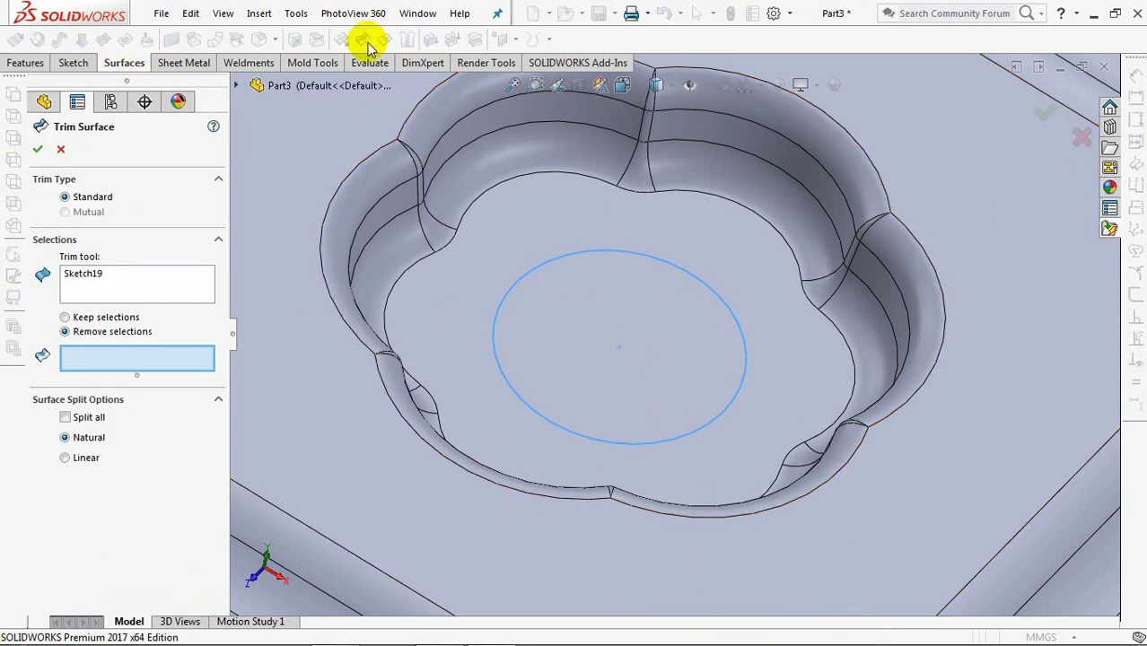
{"action": "left_click", "coordinate": [578, 339]}
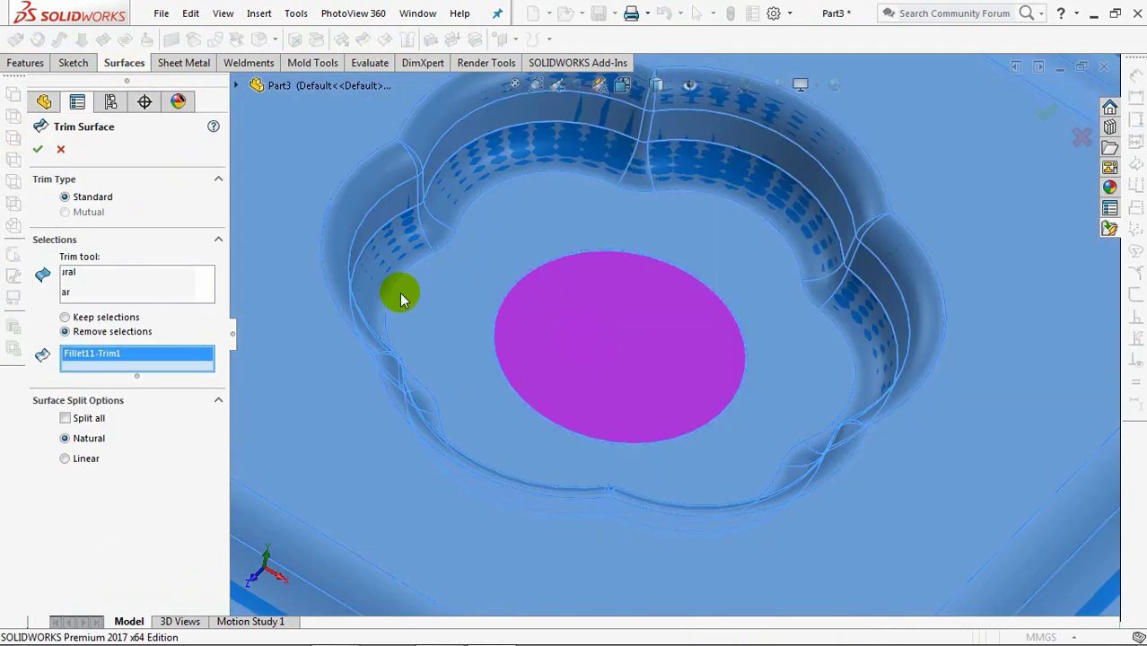
{"action": "left_click", "coordinate": [36, 150]}
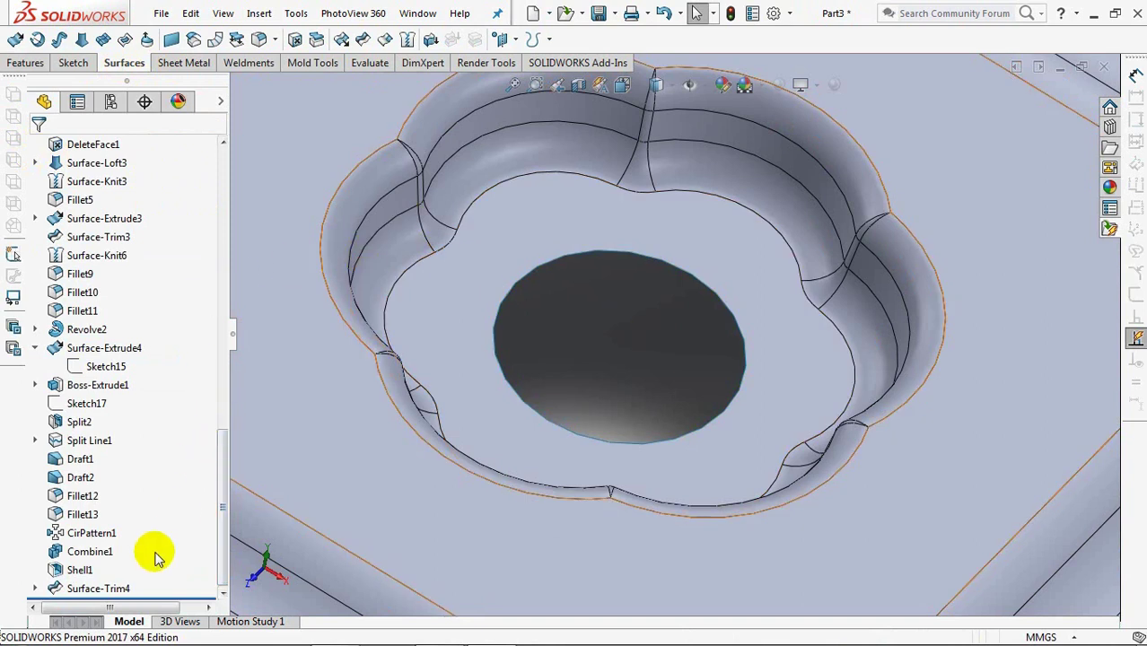
{"action": "left_click", "coordinate": [80, 567]}
{"action": "left_click", "coordinate": [85, 537]}
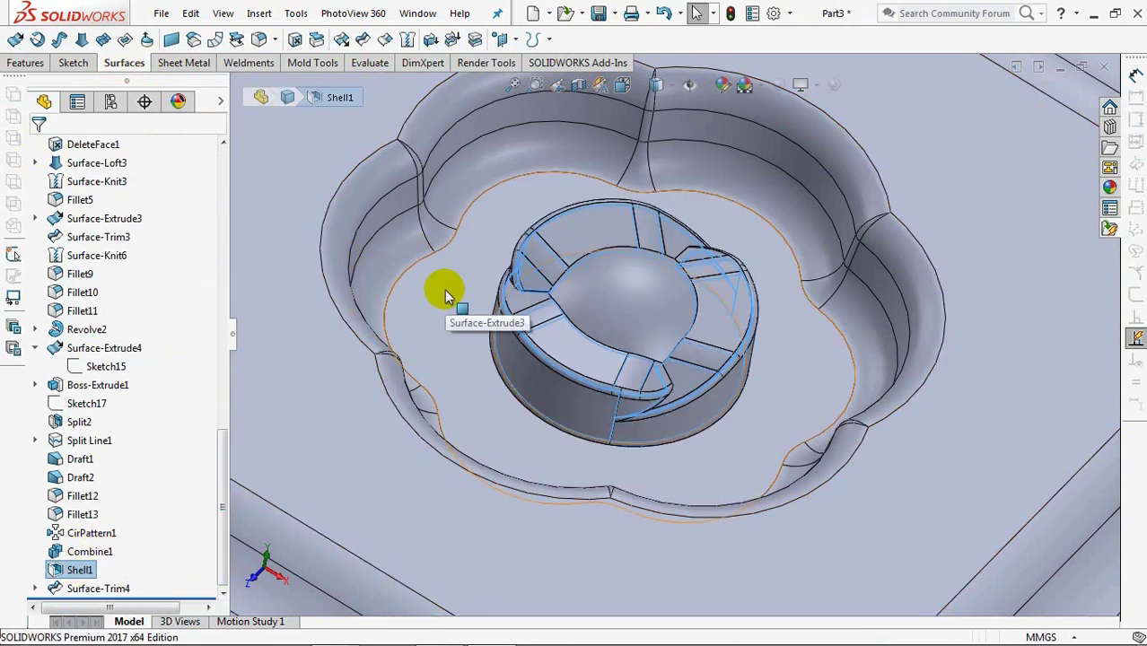
Thicken the trimmed lid surface by 0.85 mm on side 1, merging it with only the shelled dome-and-petal body.
{"action": "left_click", "coordinate": [430, 40]}
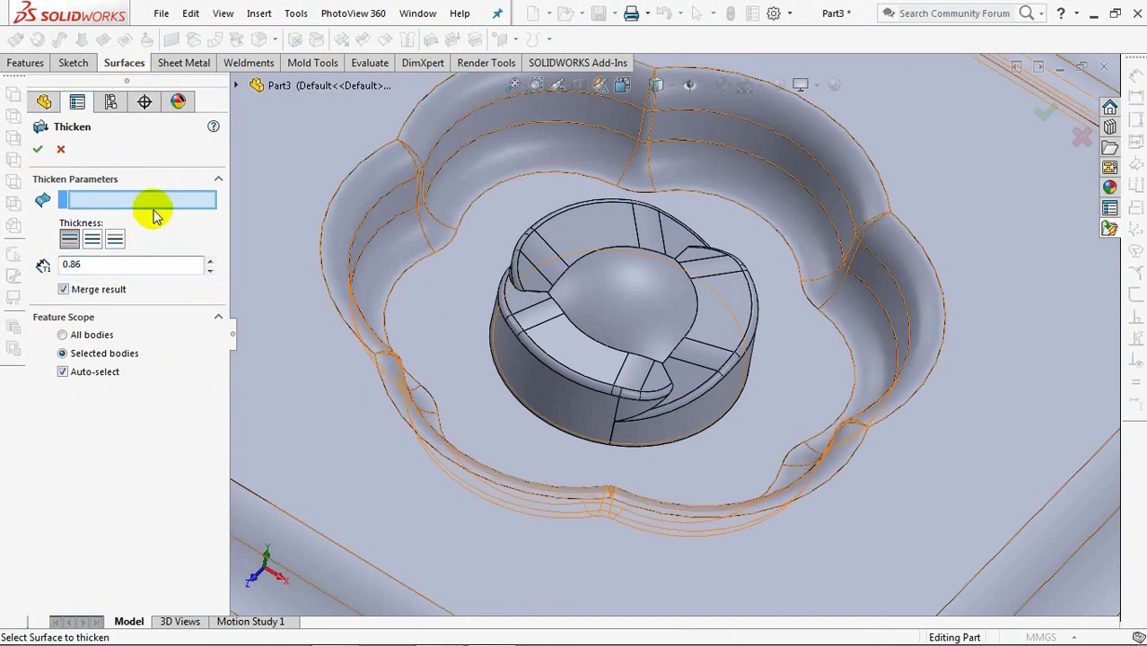
{"action": "left_click", "coordinate": [422, 298]}
{"action": "left_click", "coordinate": [114, 240]}
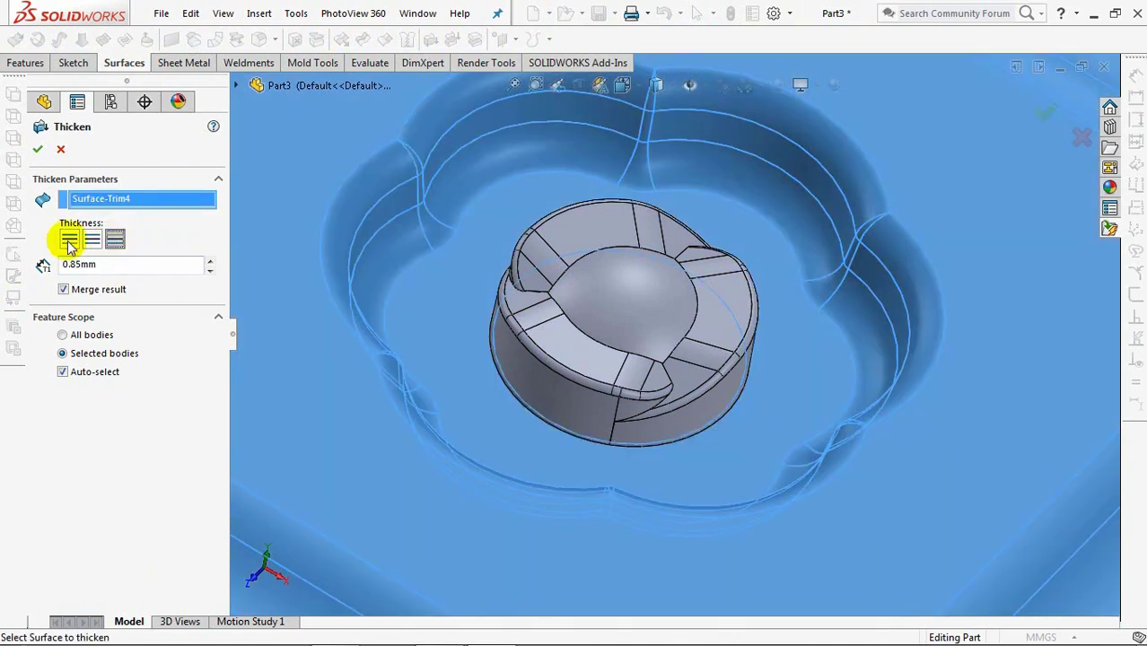
{"action": "left_click", "coordinate": [70, 241]}
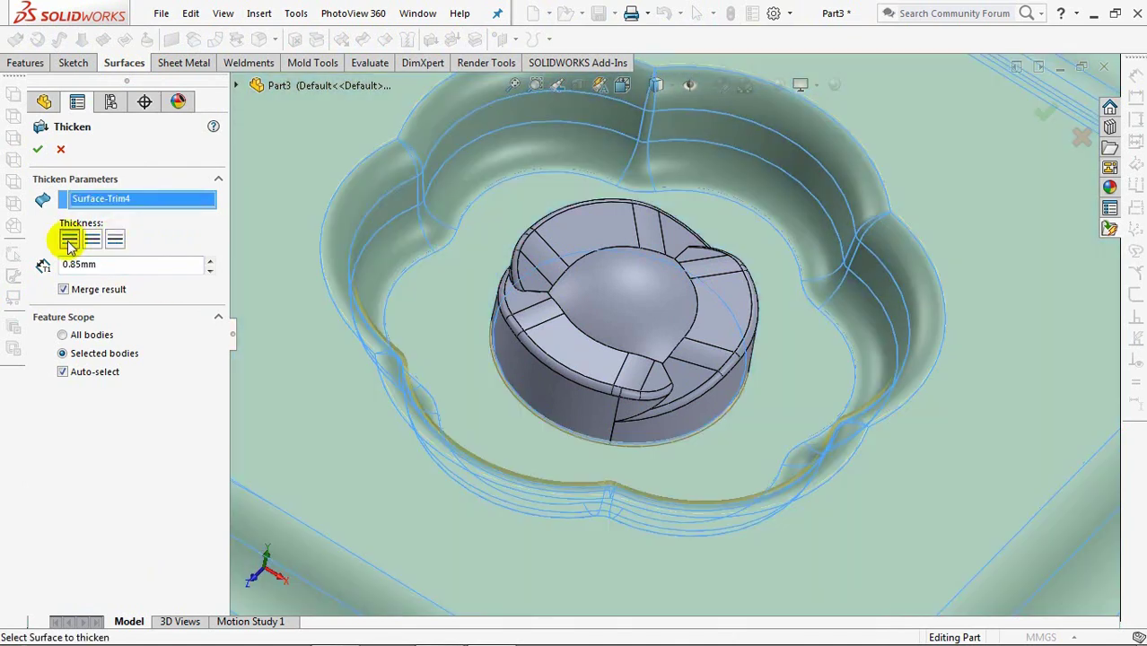
{"action": "left_click", "coordinate": [62, 371]}
{"action": "left_click", "coordinate": [552, 369]}
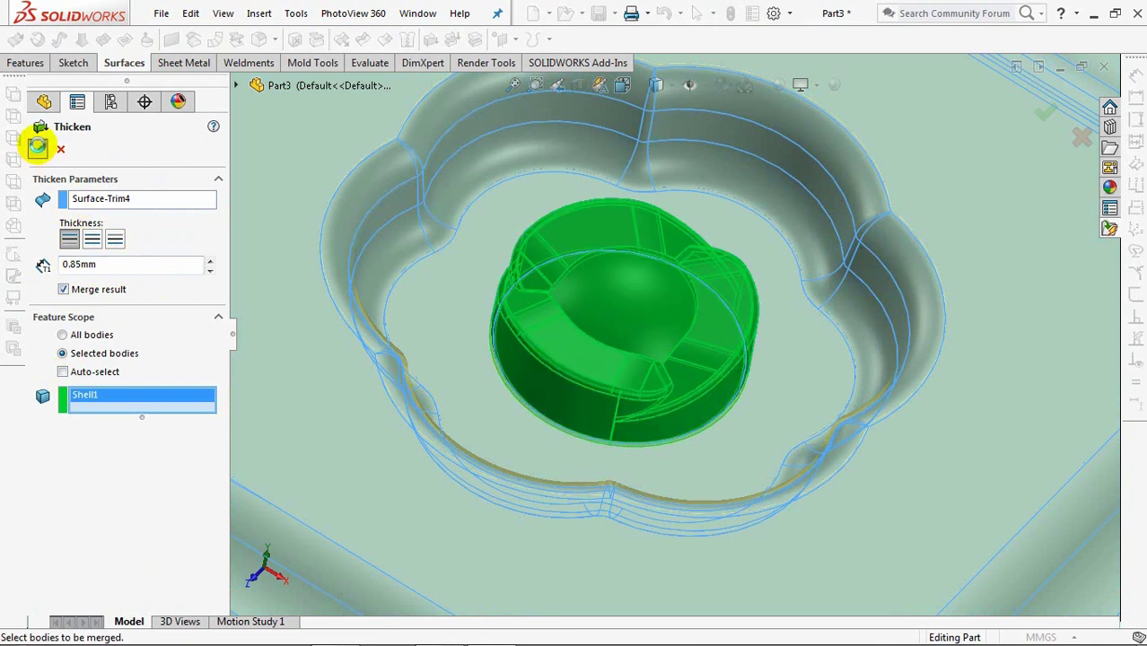
{"action": "left_click", "coordinate": [37, 146]}
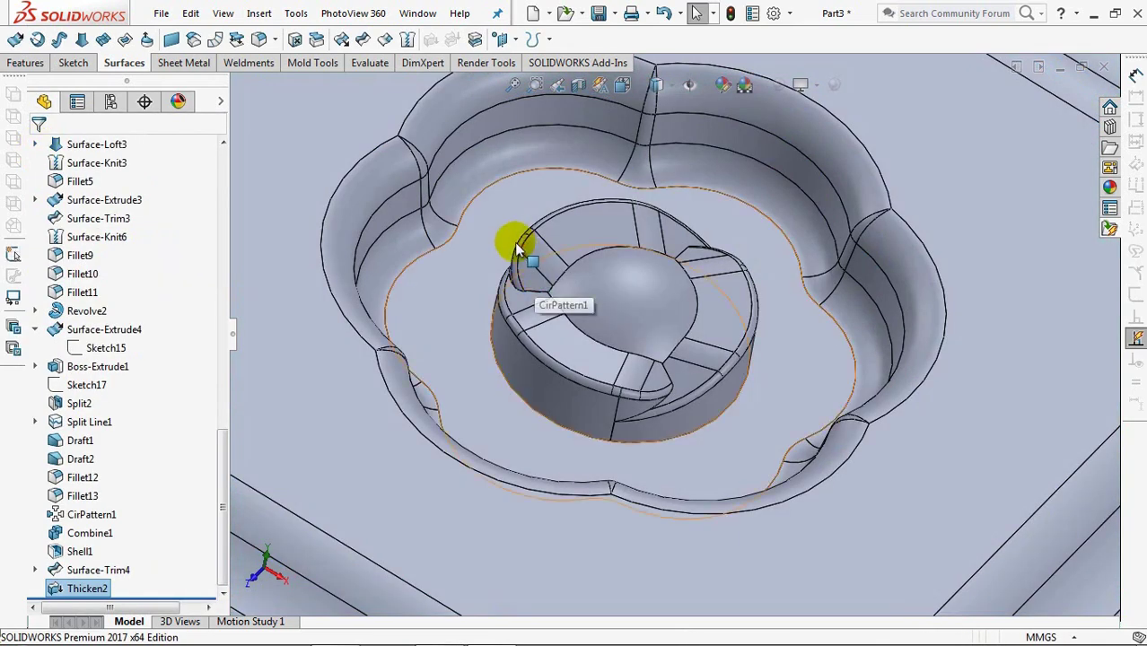
Inspect the joined wall between the recess floor and the dome in a section view through the Front Plane.
{"action": "key", "text": "f"}
{"action": "left_click", "coordinate": [578, 87]}
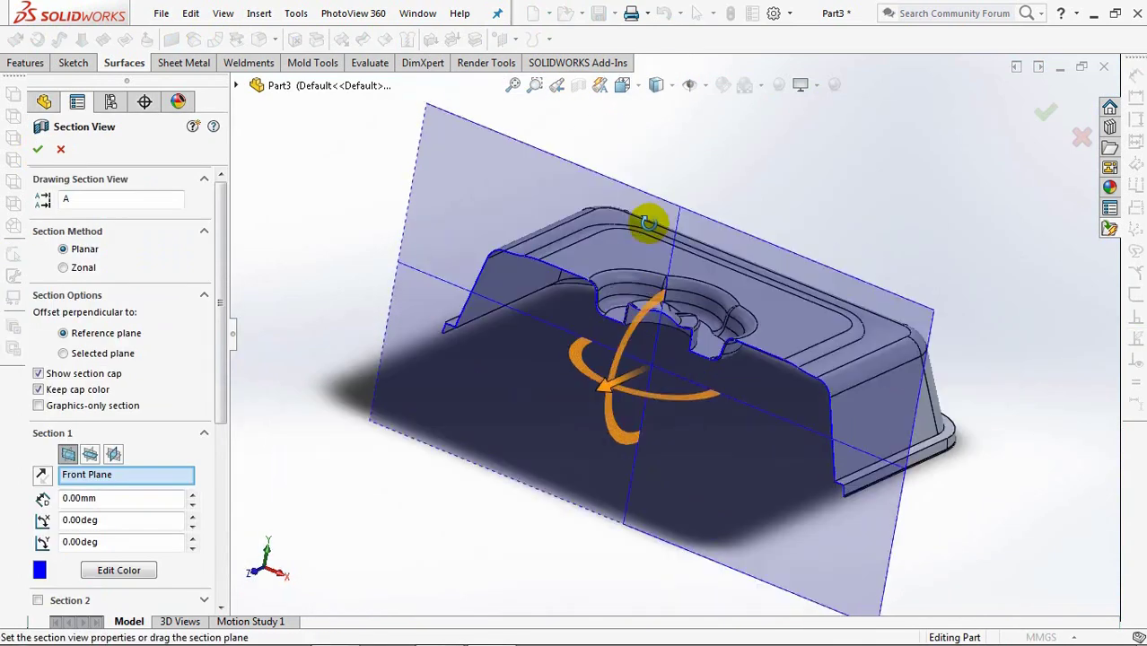
{"action": "scroll", "coordinate": [637, 350], "scroll_direction": "down", "scroll_amount": 5}
{"action": "scroll", "coordinate": [642, 285], "scroll_direction": "down", "scroll_amount": 3}
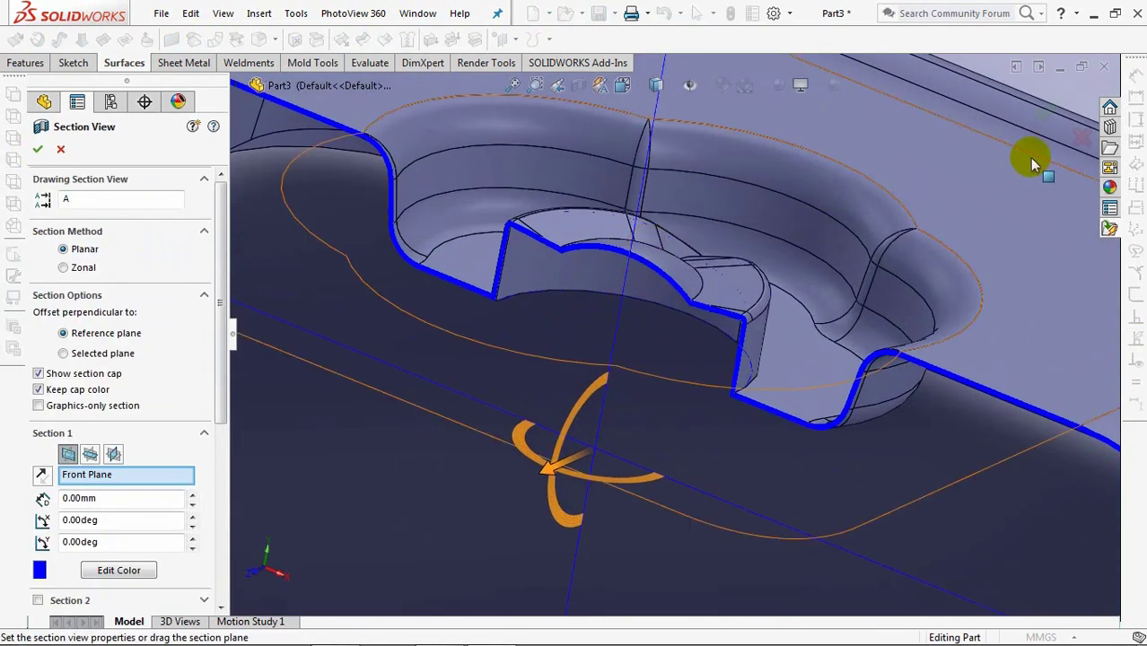
{"action": "left_click", "coordinate": [1081, 138]}
Fillet the circular underside edge where the recess floor meets the hollow dome with a 0.5 mm radius.
{"action": "middle_click_drag", "start_coordinate": [742, 235], "coordinate": [417, 115]}
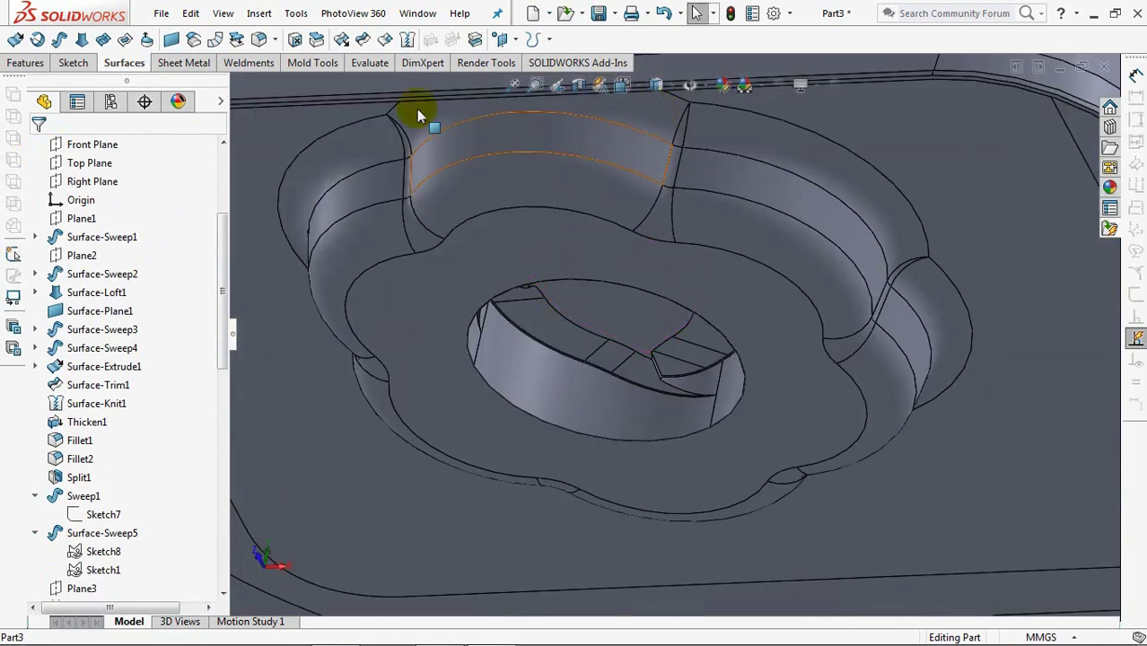
{"action": "left_click", "coordinate": [258, 40]}
{"action": "left_click", "coordinate": [143, 492]}
{"action": "type", "text": "0.5"}
{"action": "left_click", "coordinate": [569, 432]}
{"action": "left_click", "coordinate": [38, 148]}
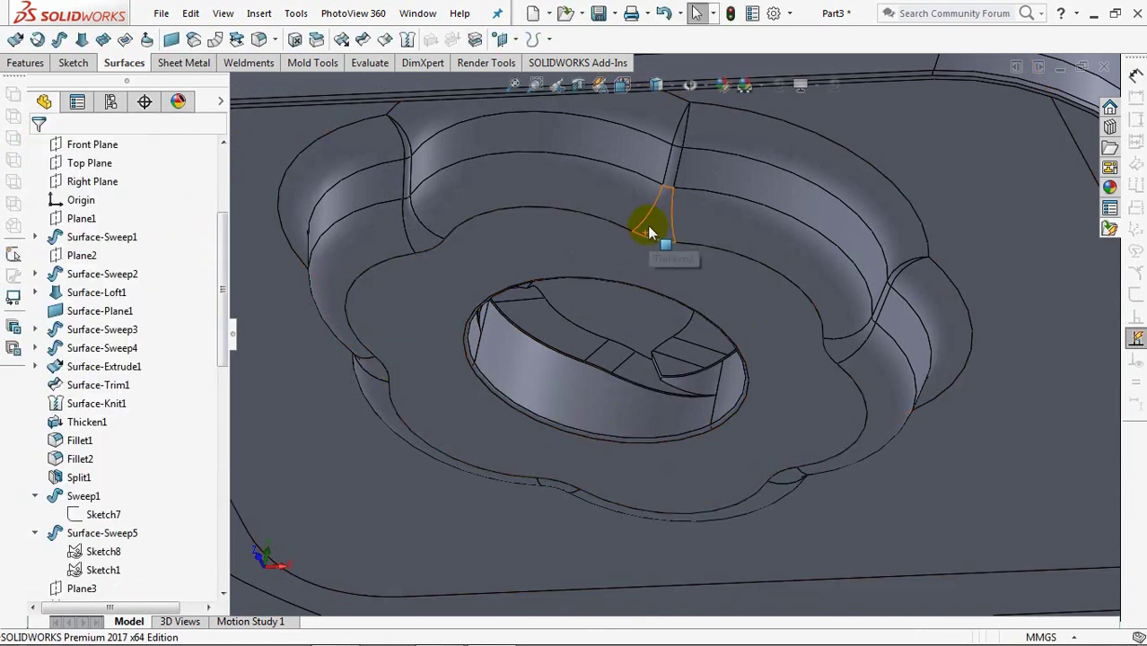
{"action": "scroll", "coordinate": [631, 373], "scroll_direction": "up", "scroll_amount": 5}
{"action": "middle_click_drag", "start_coordinate": [630, 373], "coordinate": [610, 469]}
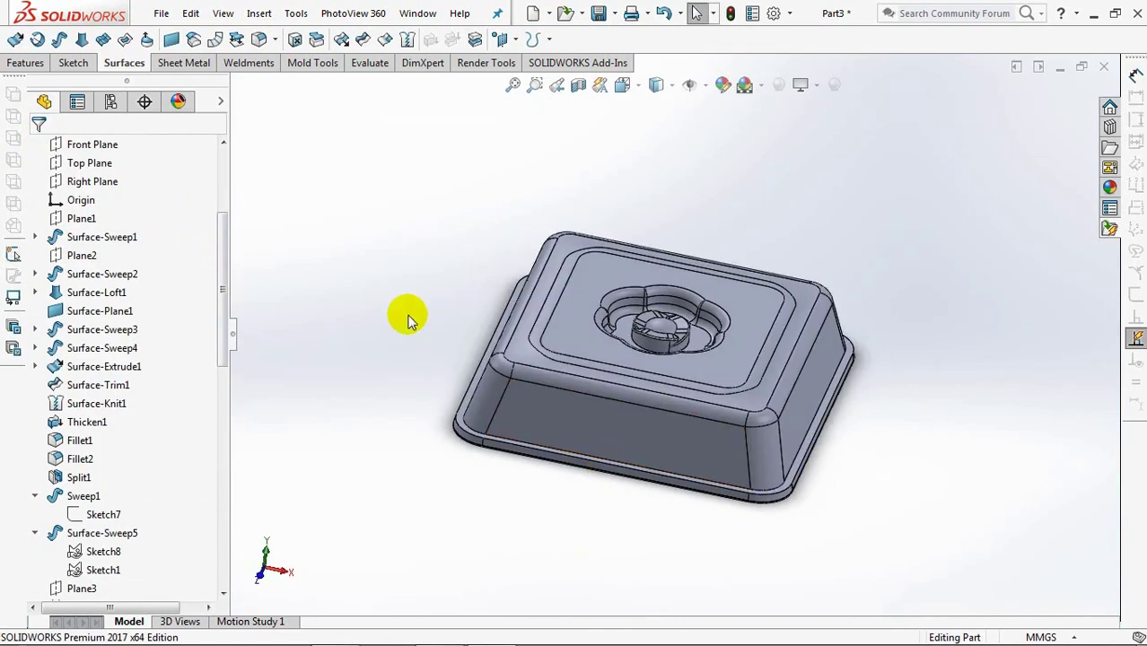
{"action": "key", "text": "ctrl+7"}
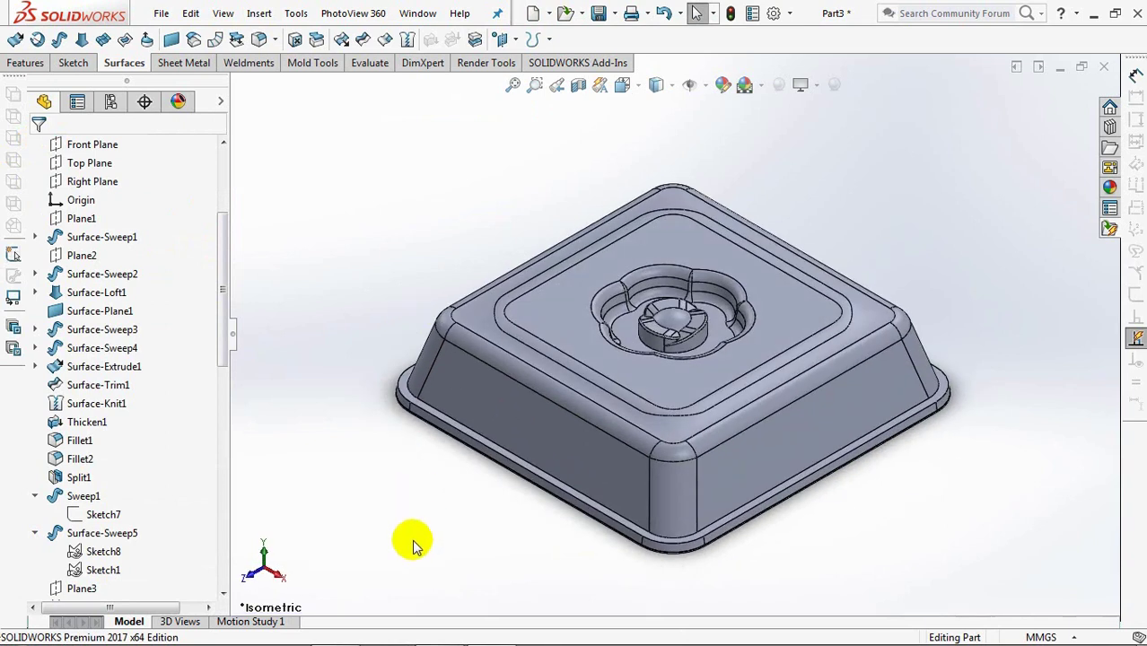
{"action": "scroll", "coordinate": [435, 375], "scroll_direction": "down", "scroll_amount": 5}
{"action": "middle_click_drag", "start_coordinate": [628, 354], "coordinate": [607, 449]}
{"action": "scroll", "coordinate": [604, 444], "scroll_direction": "up", "scroll_amount": 8}
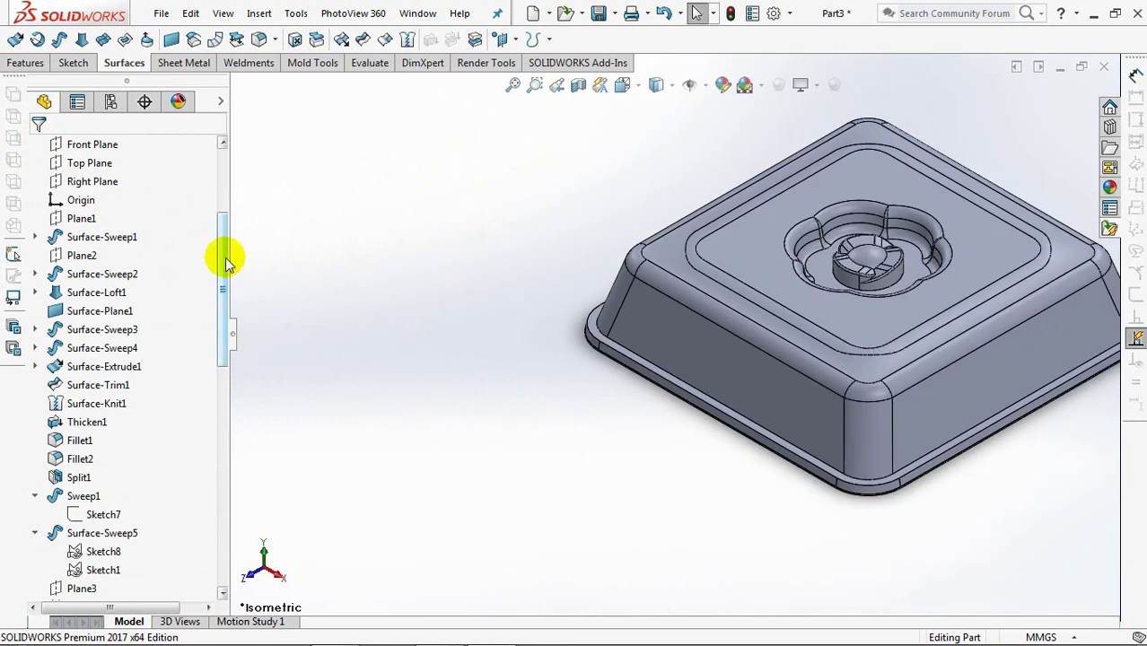
Start a sketch on the Front Plane at the lid's outer rim, with the model displayed in wireframe.
{"action": "left_click_drag", "start_coordinate": [224, 263], "coordinate": [225, 202]}
{"action": "left_click", "coordinate": [92, 310]}
{"action": "left_click", "coordinate": [321, 301]}
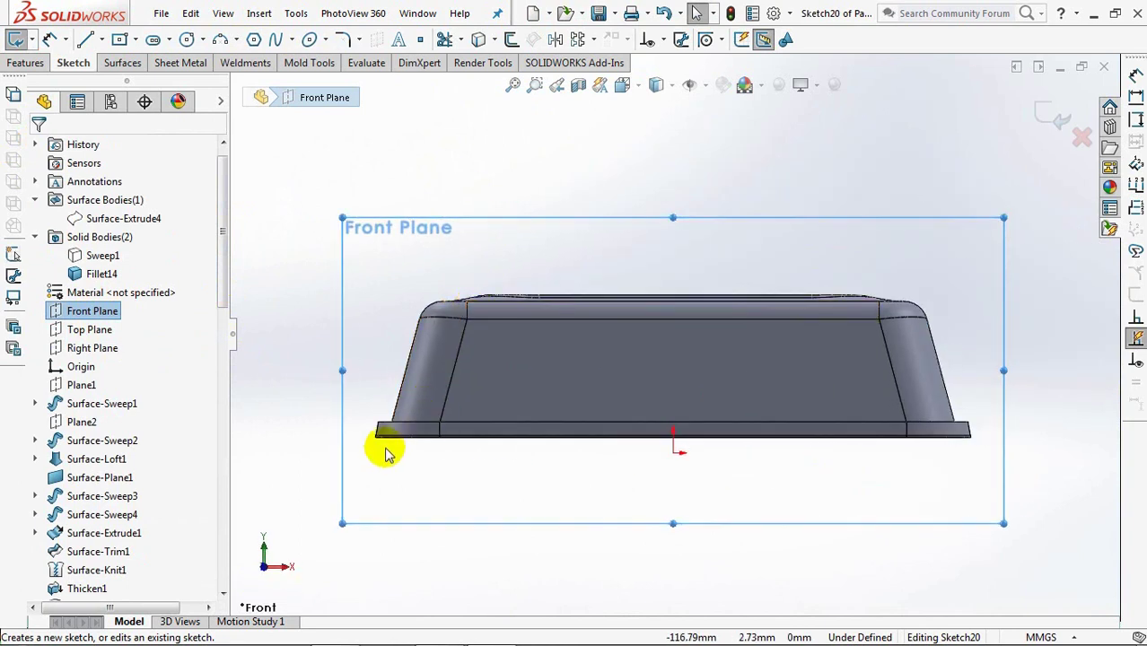
{"action": "scroll", "coordinate": [546, 461], "scroll_direction": "down", "scroll_amount": 8}
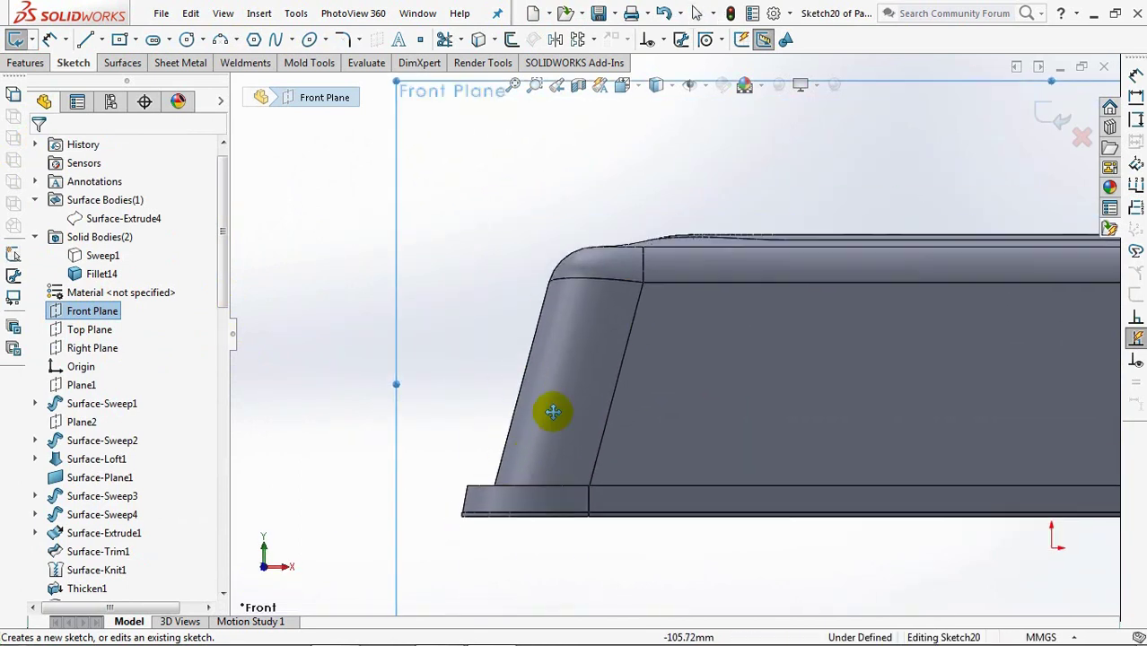
{"action": "scroll", "coordinate": [556, 368], "scroll_direction": "down", "scroll_amount": 3}
{"action": "scroll", "coordinate": [460, 435], "scroll_direction": "up", "scroll_amount": 4}
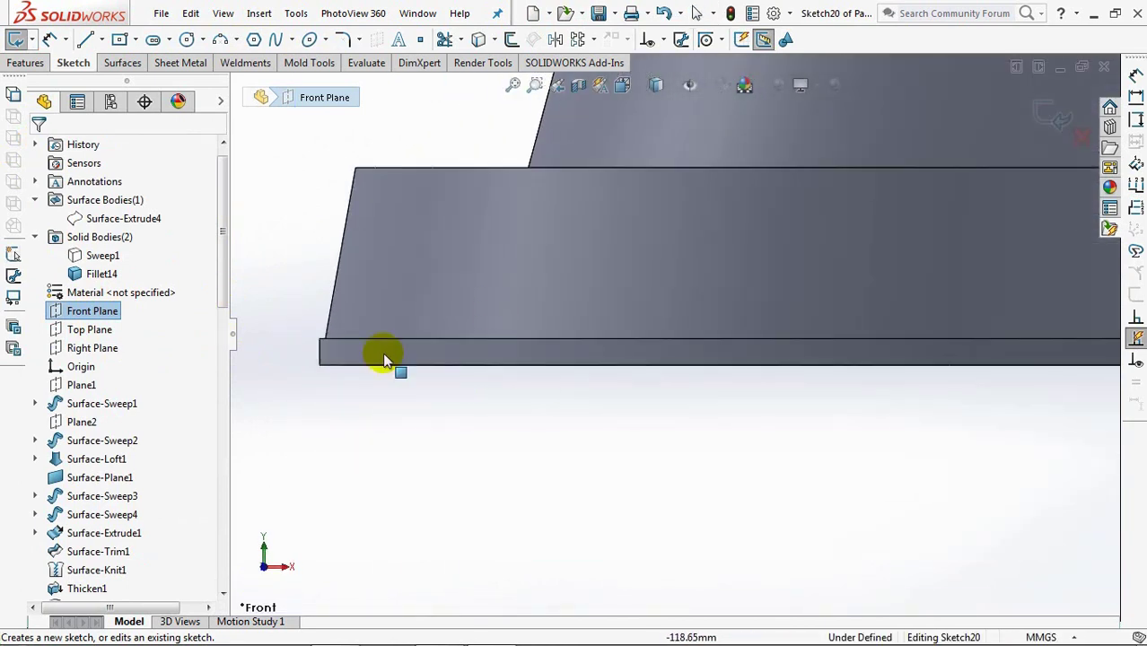
{"action": "scroll", "coordinate": [384, 358], "scroll_direction": "down", "scroll_amount": 1}
{"action": "scroll", "coordinate": [536, 446], "scroll_direction": "down", "scroll_amount": 3}
{"action": "middle_click_drag", "start_coordinate": [543, 426], "coordinate": [573, 360], "text": "ctrl"}
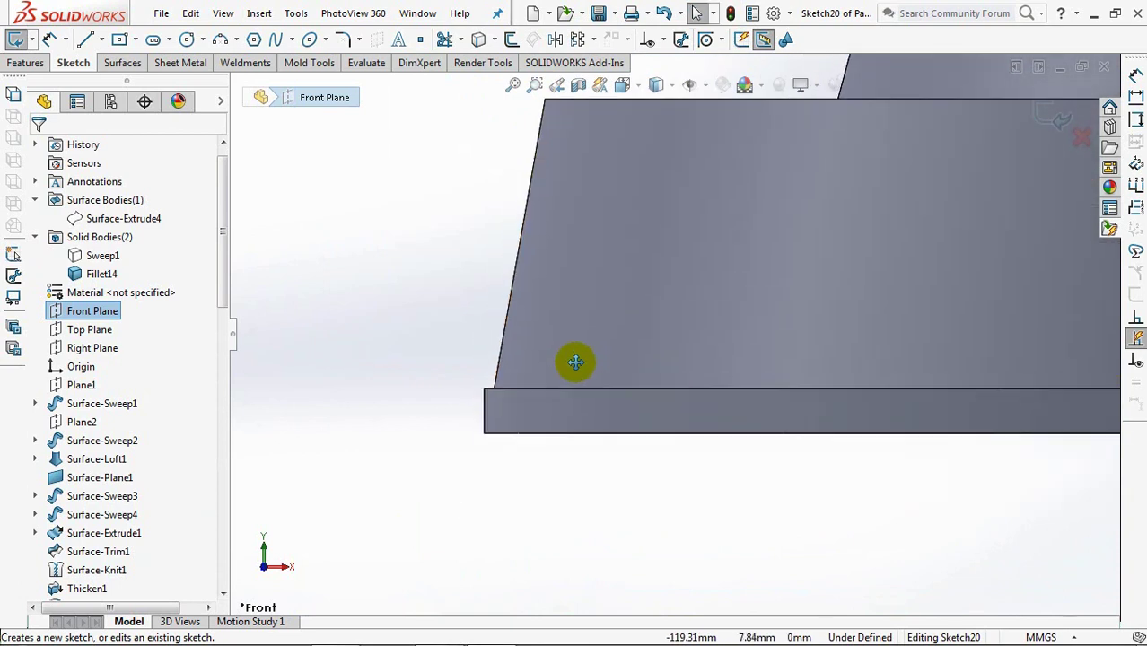
{"action": "left_click", "coordinate": [656, 84]}
{"action": "left_click", "coordinate": [656, 207]}
Convert the rim's slanted outer edge into the sketch and extend its lower end to the rim's base edge.
{"action": "left_click", "coordinate": [477, 37]}
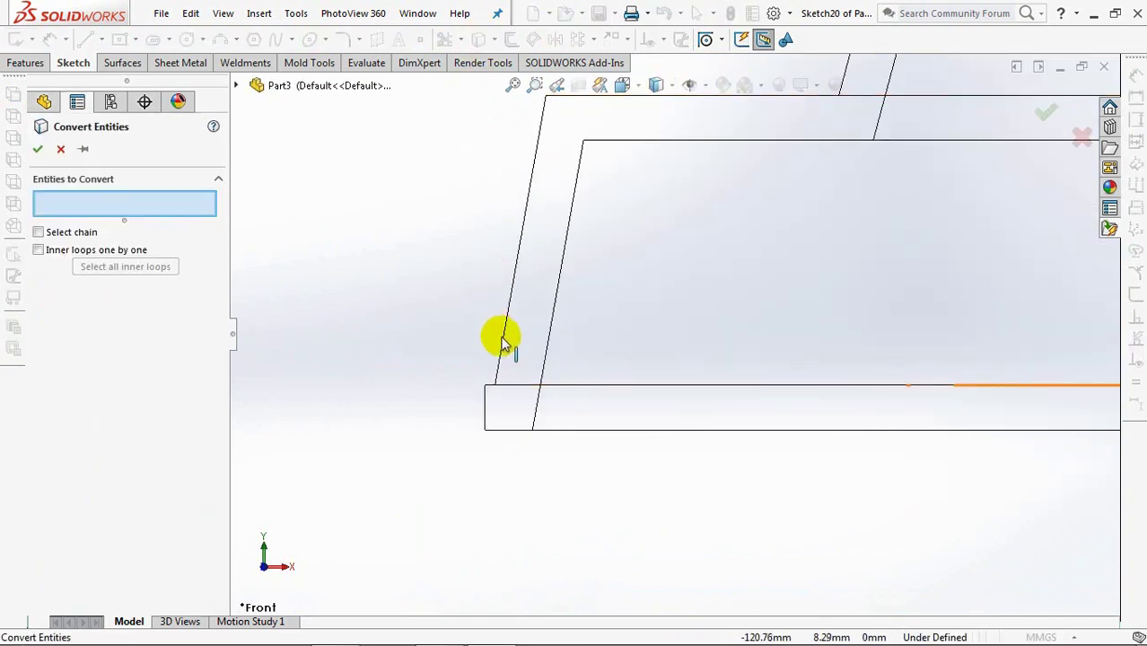
{"action": "left_click", "coordinate": [502, 343]}
{"action": "key", "text": "Return"}
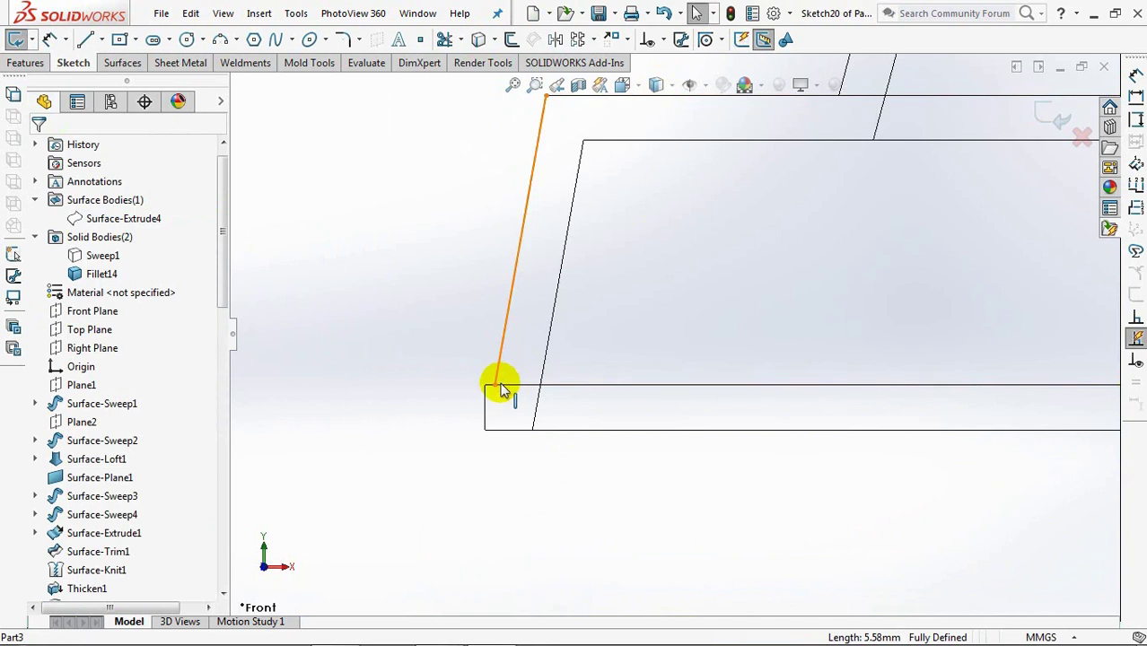
{"action": "left_click", "coordinate": [487, 430]}
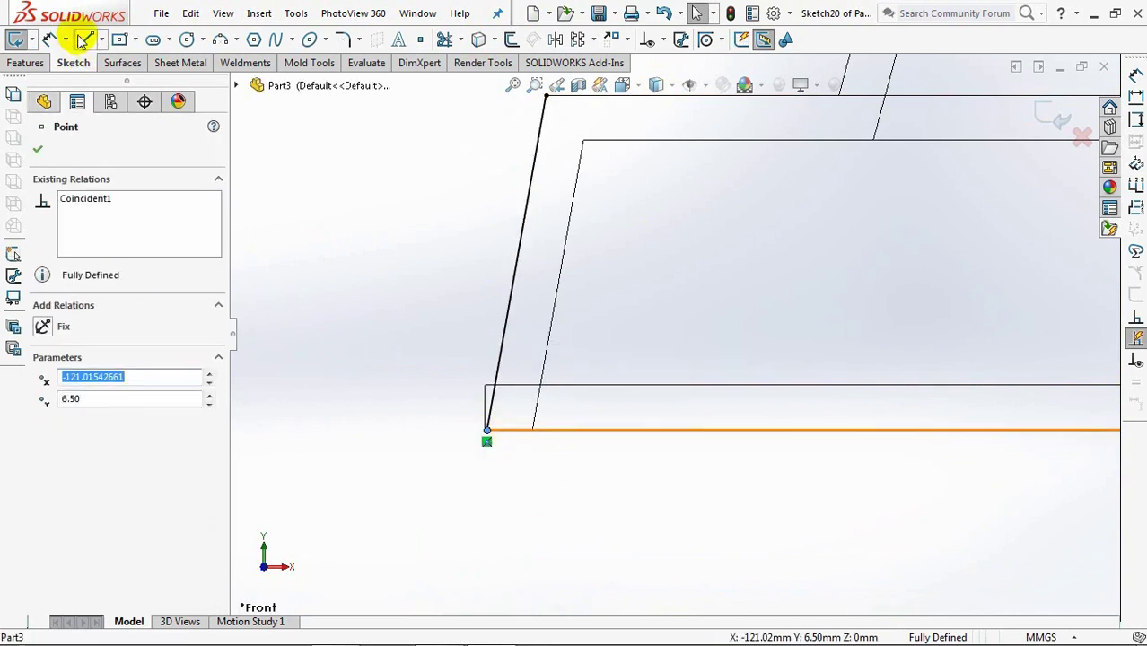
Sketch a horizontal line about 1.57 mm long outward from the slanted line's lower end.
{"action": "left_click", "coordinate": [84, 39]}
{"action": "left_click", "coordinate": [487, 431]}
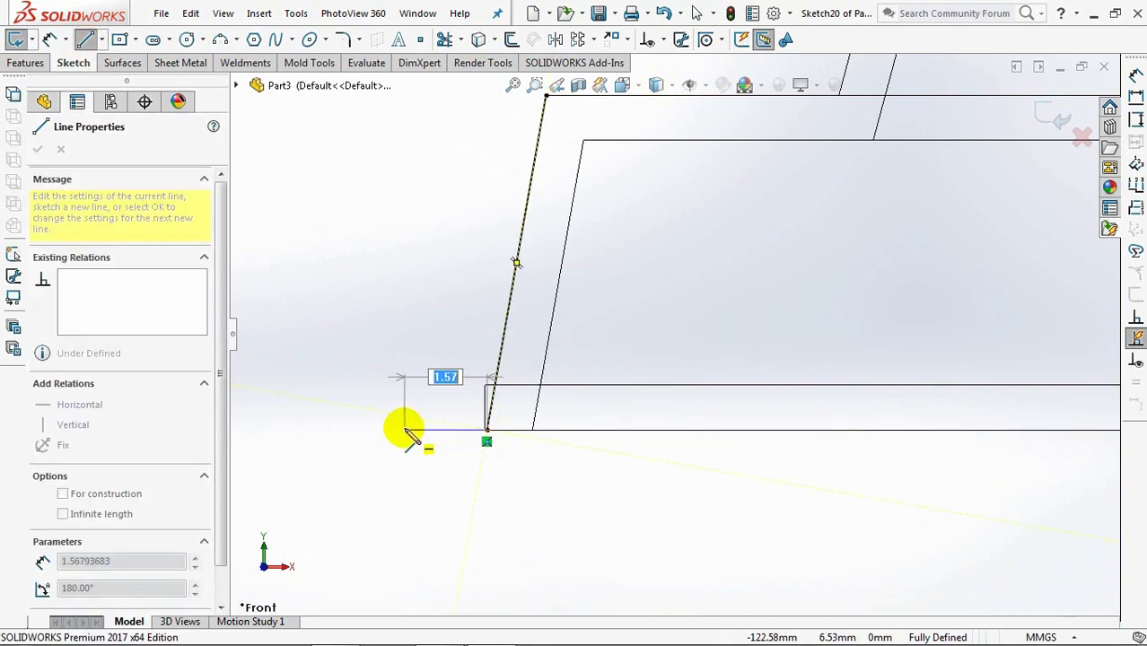
{"action": "left_click", "coordinate": [406, 430]}
{"action": "right_click", "coordinate": [406, 431]}
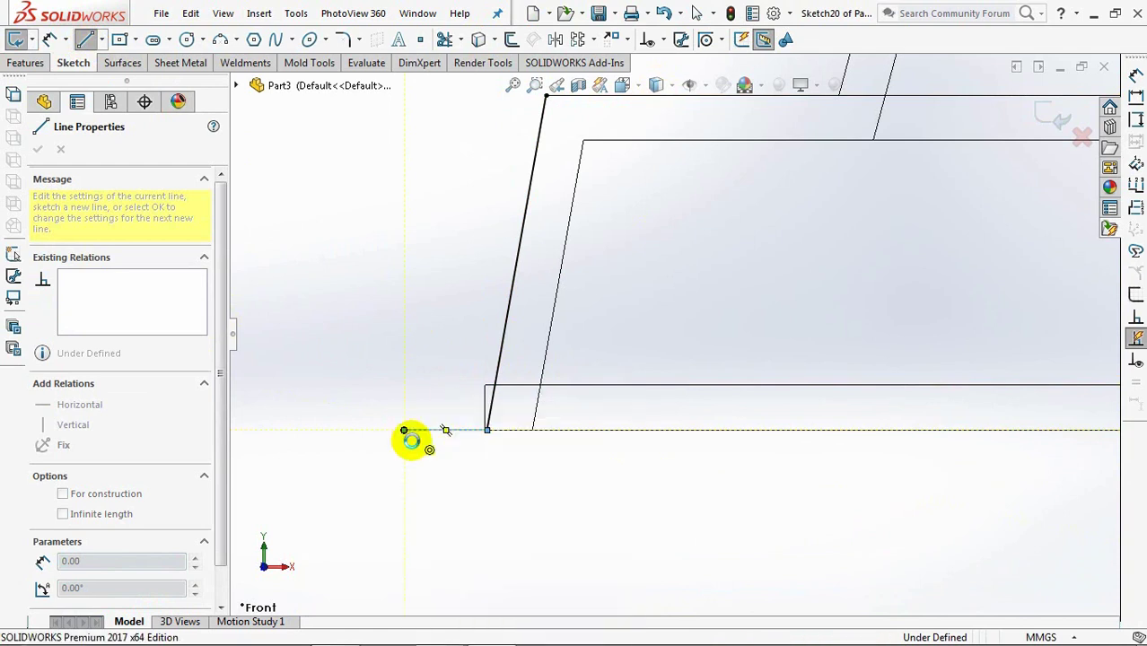
{"action": "left_click", "coordinate": [442, 441]}
Draw a three-point arc bulging outward from the horizontal line's outer end up to the slanted line.
{"action": "left_click", "coordinate": [220, 38]}
{"action": "left_click", "coordinate": [405, 429]}
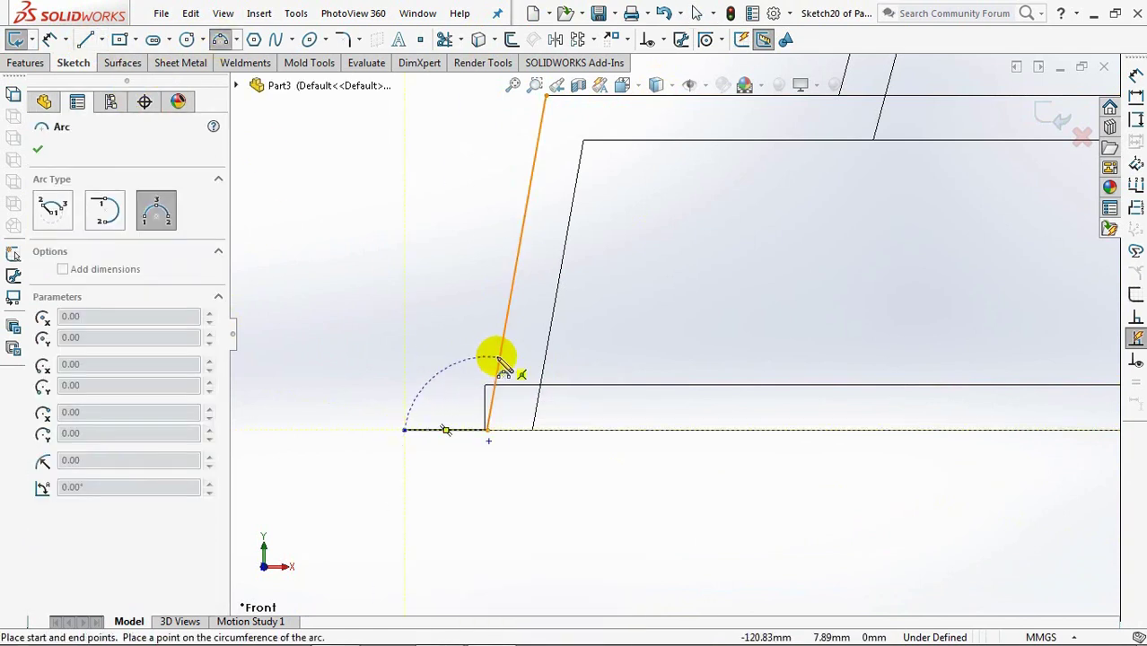
{"action": "left_click", "coordinate": [468, 369]}
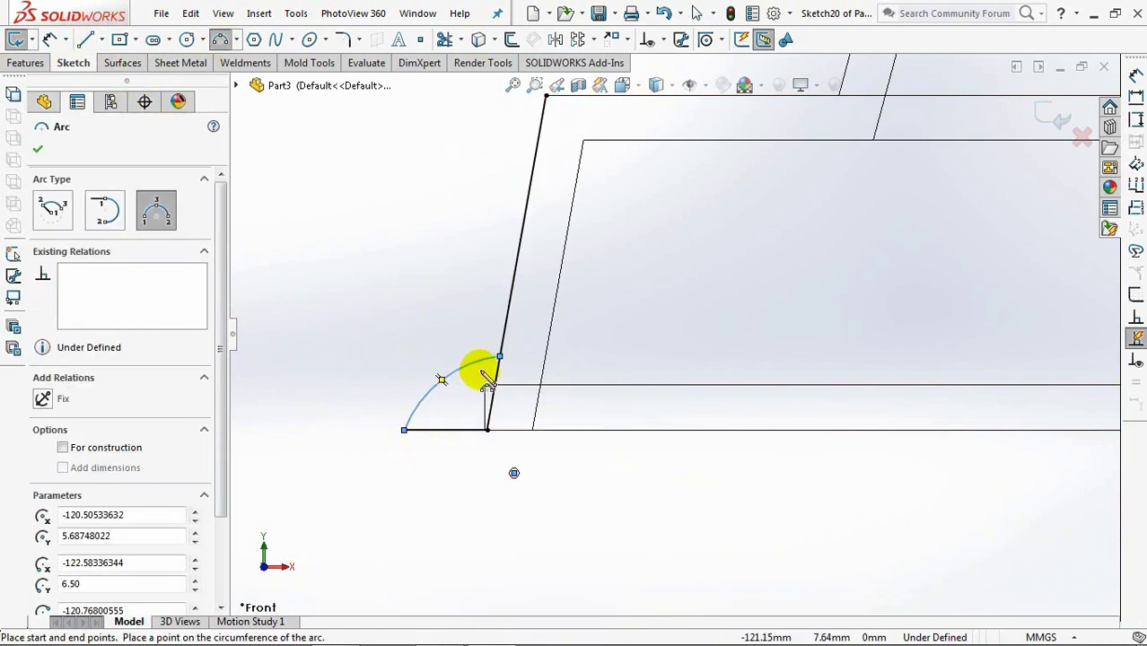
{"action": "left_click", "coordinate": [37, 149]}
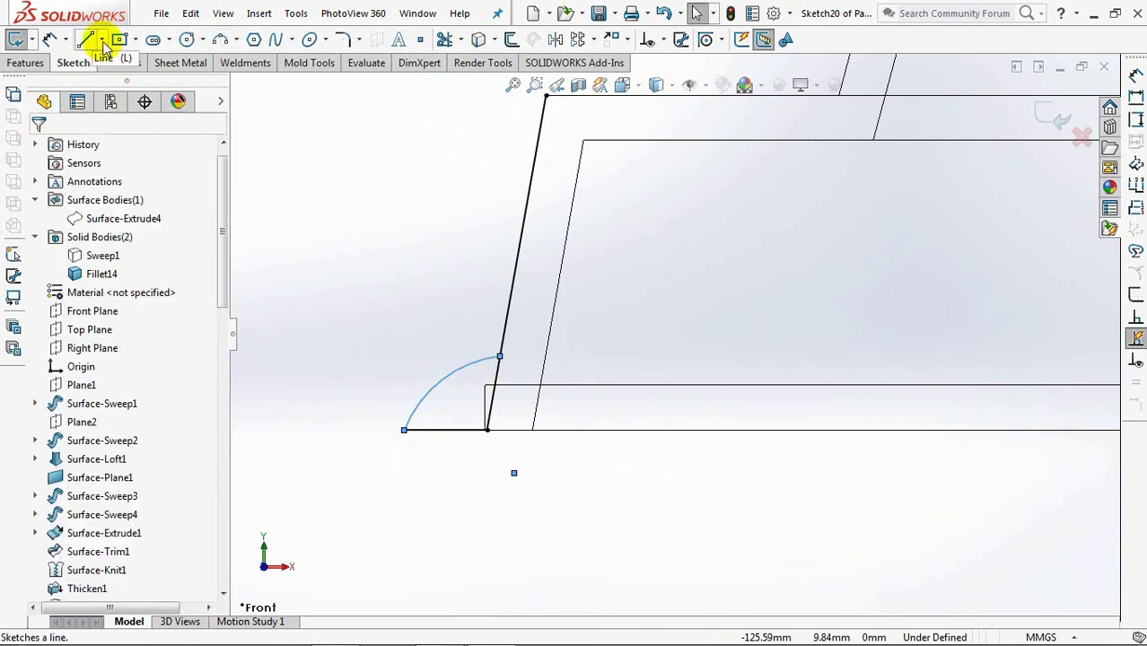
Sketch a horizontal construction centerline about 1.31 mm long inward from the arc's upper end.
{"action": "left_click", "coordinate": [102, 39]}
{"action": "left_click", "coordinate": [117, 79]}
{"action": "left_click", "coordinate": [499, 357]}
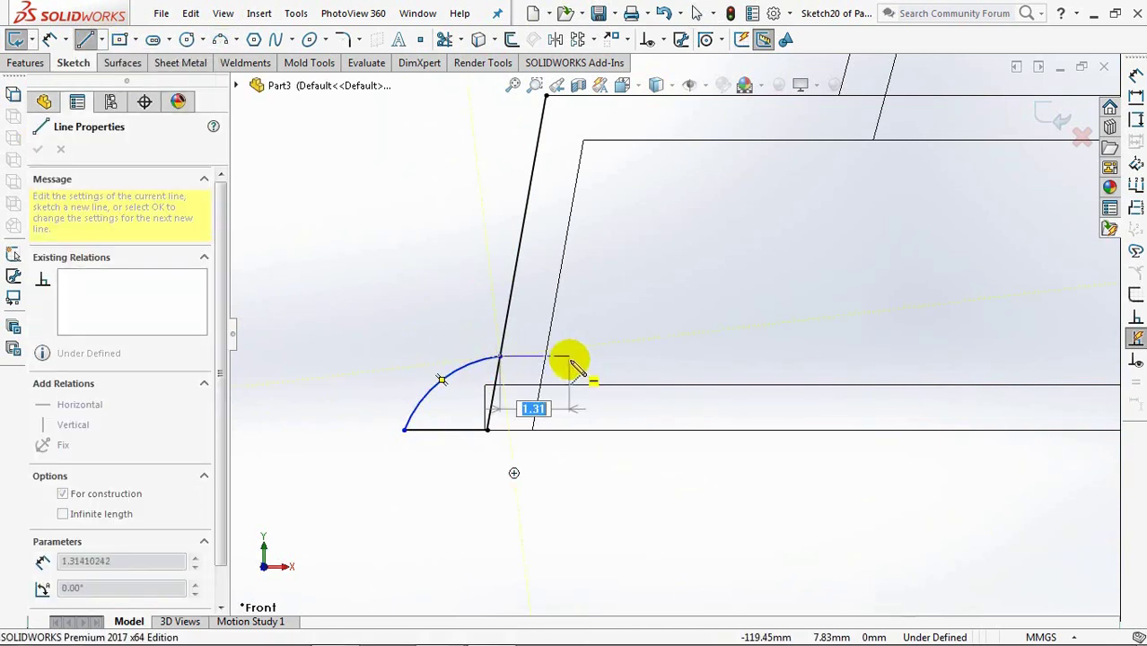
{"action": "left_click", "coordinate": [569, 358]}
{"action": "right_click", "coordinate": [569, 358]}
{"action": "left_click", "coordinate": [613, 370]}
Make the arc tangent to the construction line and trim away the slanted line above the arc.
{"action": "left_click", "coordinate": [662, 40]}
{"action": "left_click", "coordinate": [690, 81]}
{"action": "left_click", "coordinate": [529, 356]}
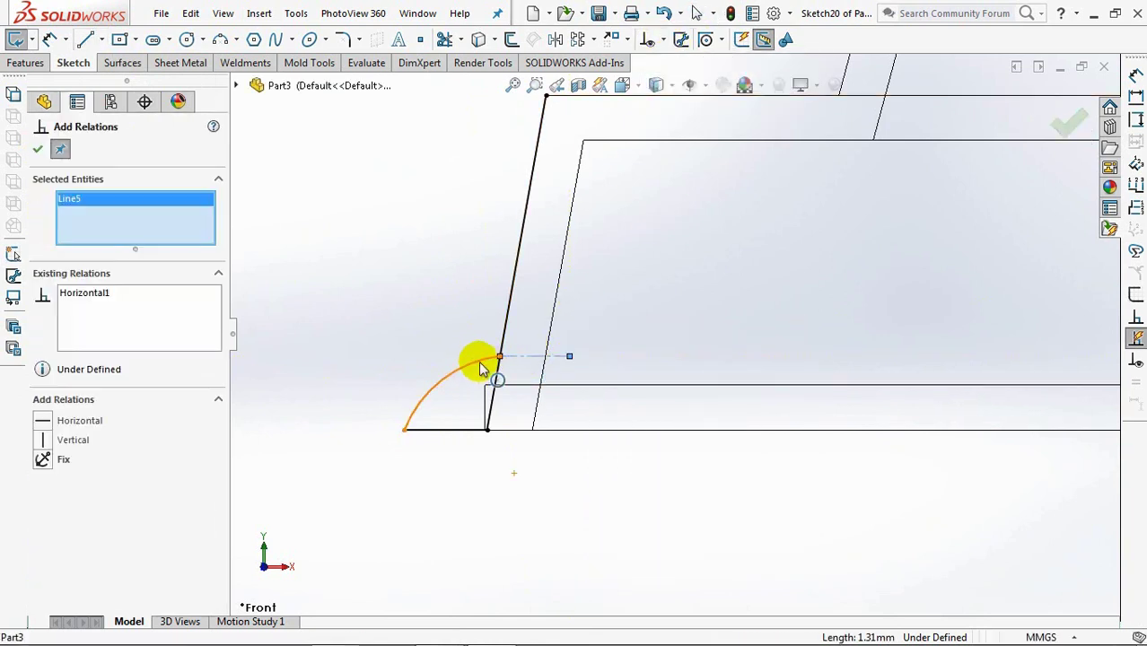
{"action": "left_click", "coordinate": [477, 364]}
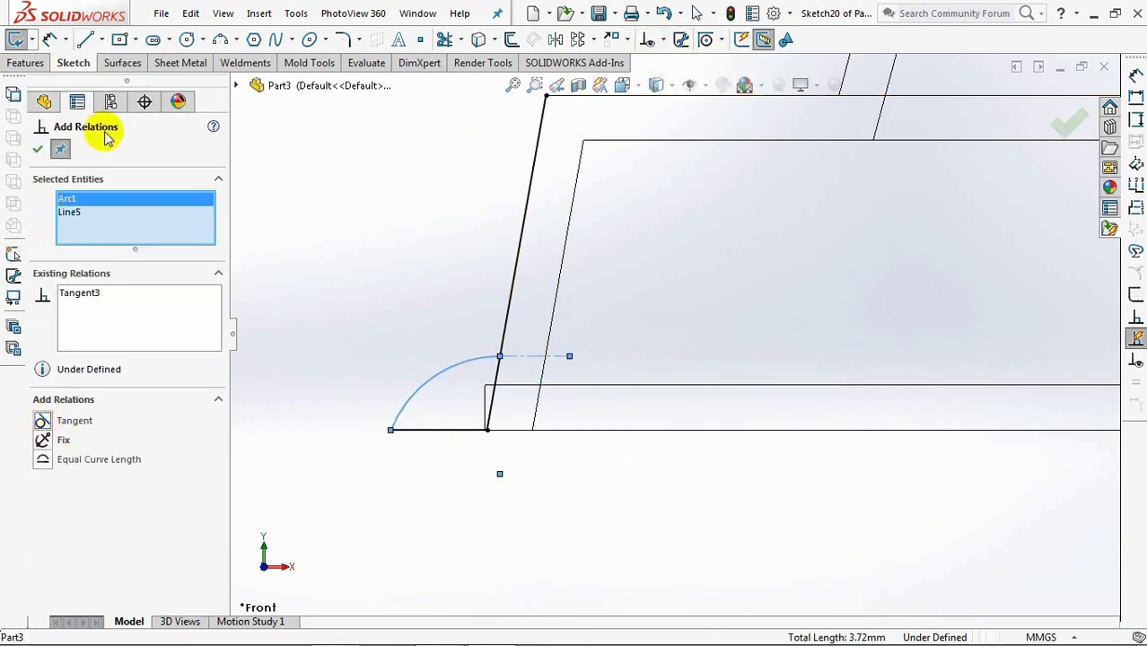
{"action": "left_click", "coordinate": [49, 103]}
{"action": "left_click", "coordinate": [443, 38]}
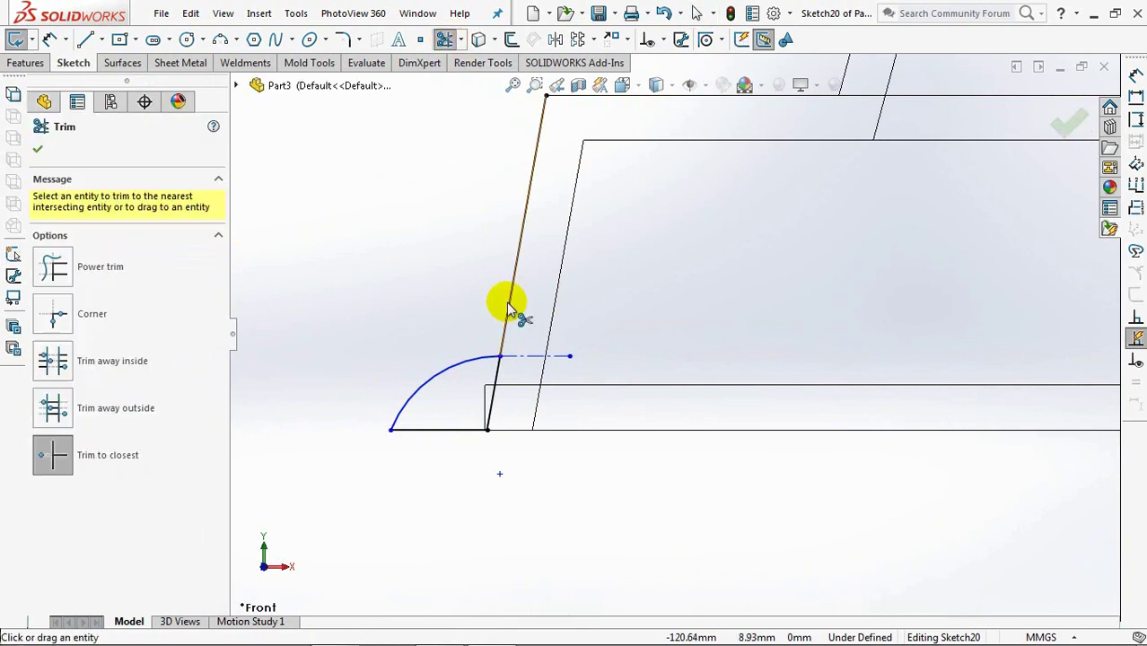
Dimension the rim profile's base line to 1 mm and its overall height to 1.2 mm.
{"action": "left_click", "coordinate": [51, 40]}
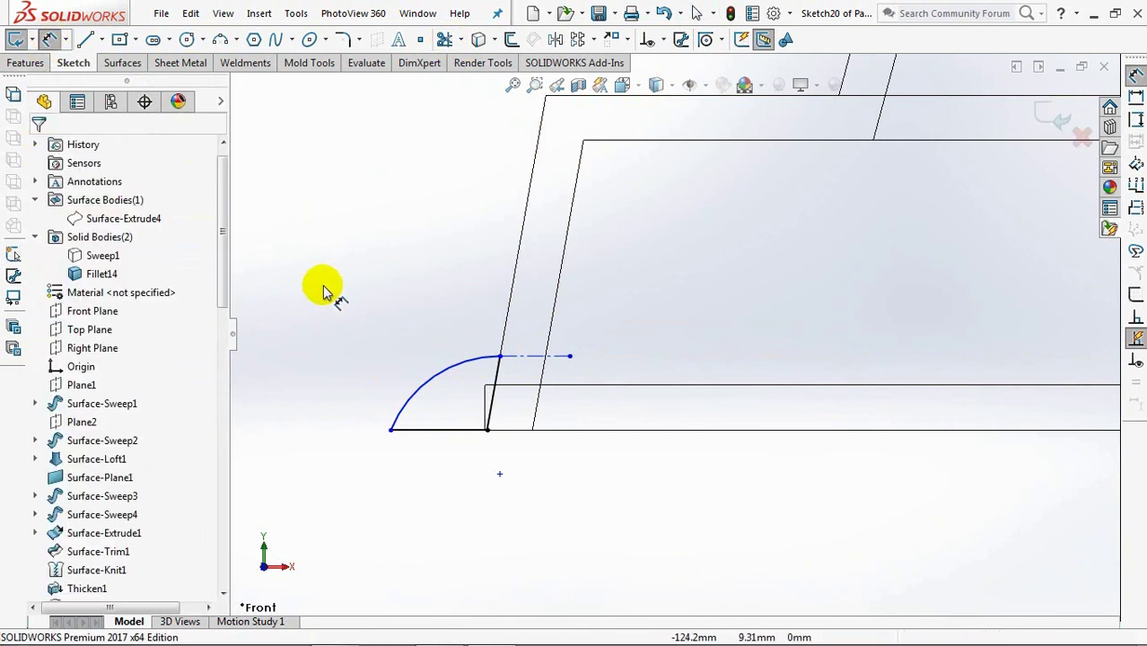
{"action": "left_click", "coordinate": [408, 439]}
{"action": "left_click", "coordinate": [439, 477]}
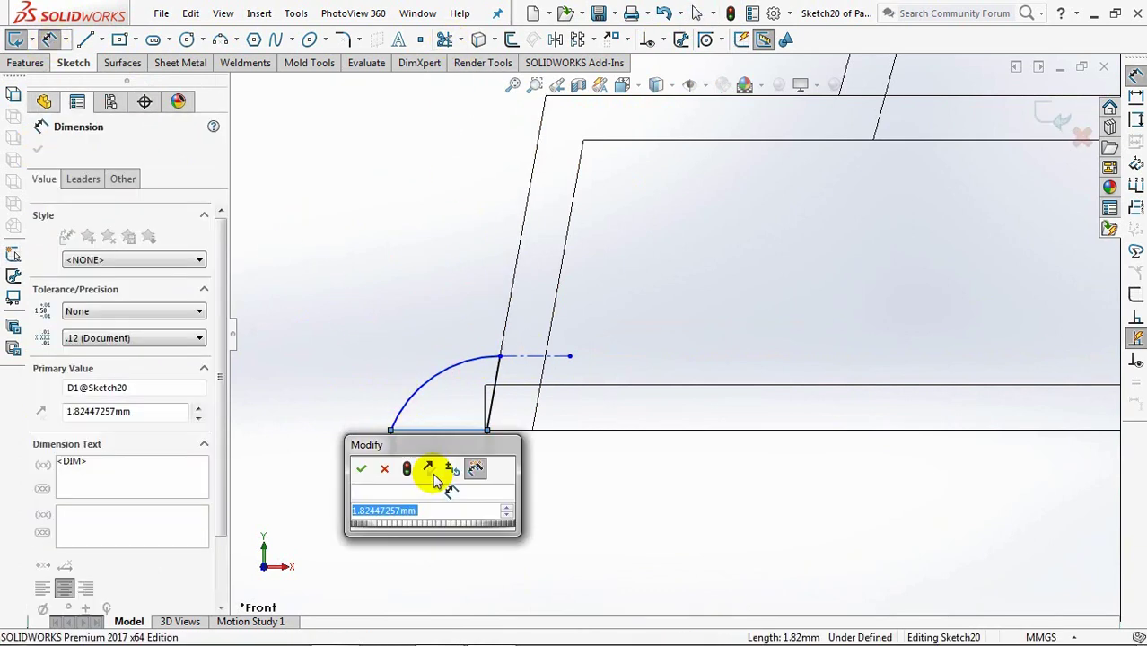
{"action": "type", "text": "1"}
{"action": "left_click", "coordinate": [362, 468]}
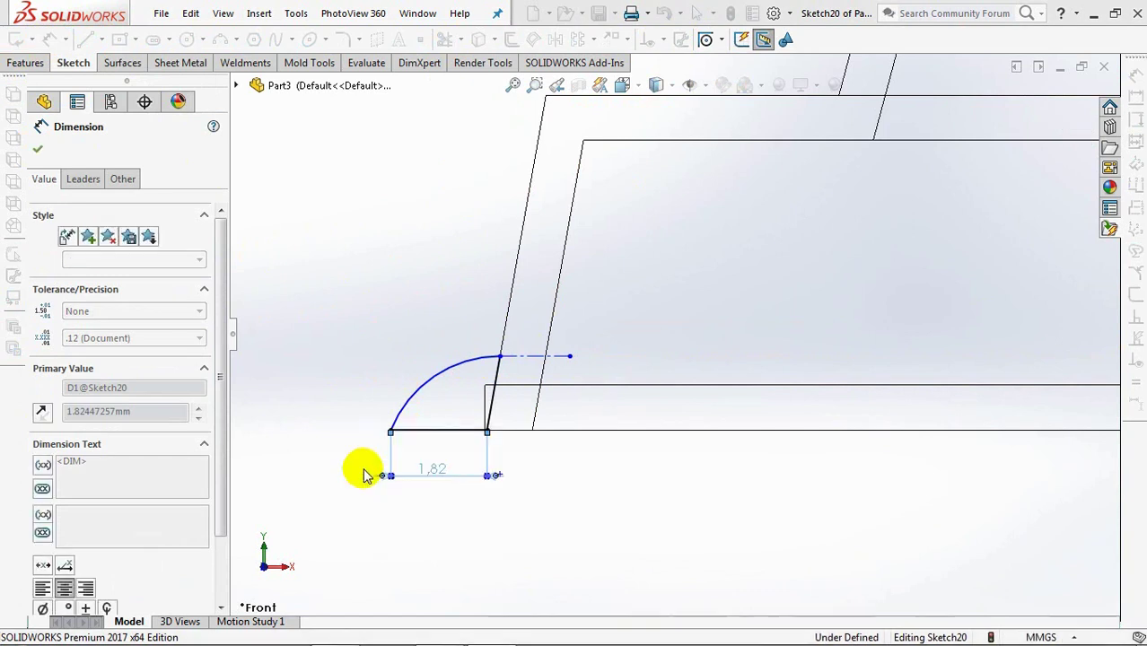
{"action": "left_click", "coordinate": [467, 430]}
{"action": "left_click", "coordinate": [372, 400]}
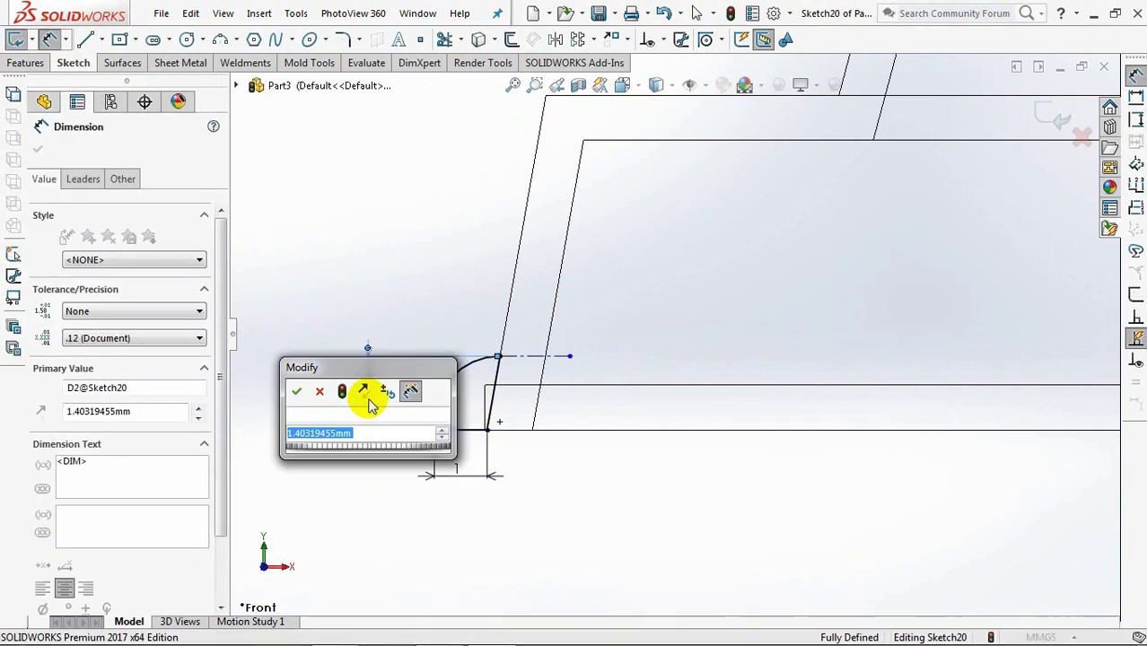
{"action": "type", "text": "1.2"}
{"action": "left_click", "coordinate": [297, 391]}
{"action": "key", "text": "Escape"}
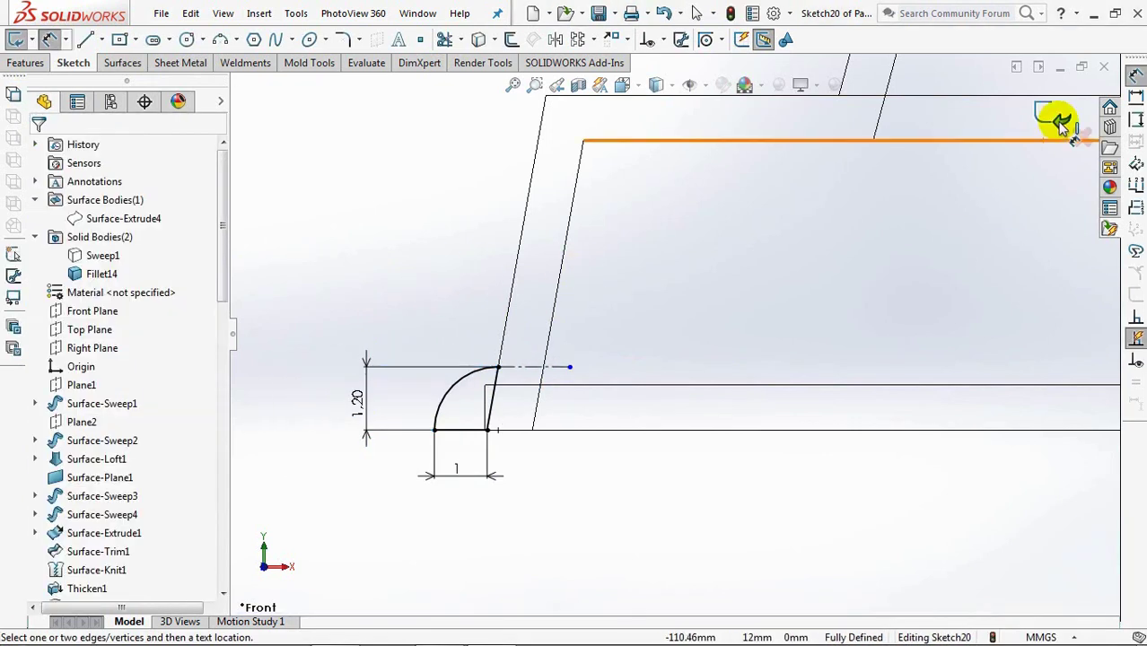
Finish the rim profile sketch and return the model to a shaded display with edges.
{"action": "left_click", "coordinate": [1057, 118]}
{"action": "left_click", "coordinate": [777, 278]}
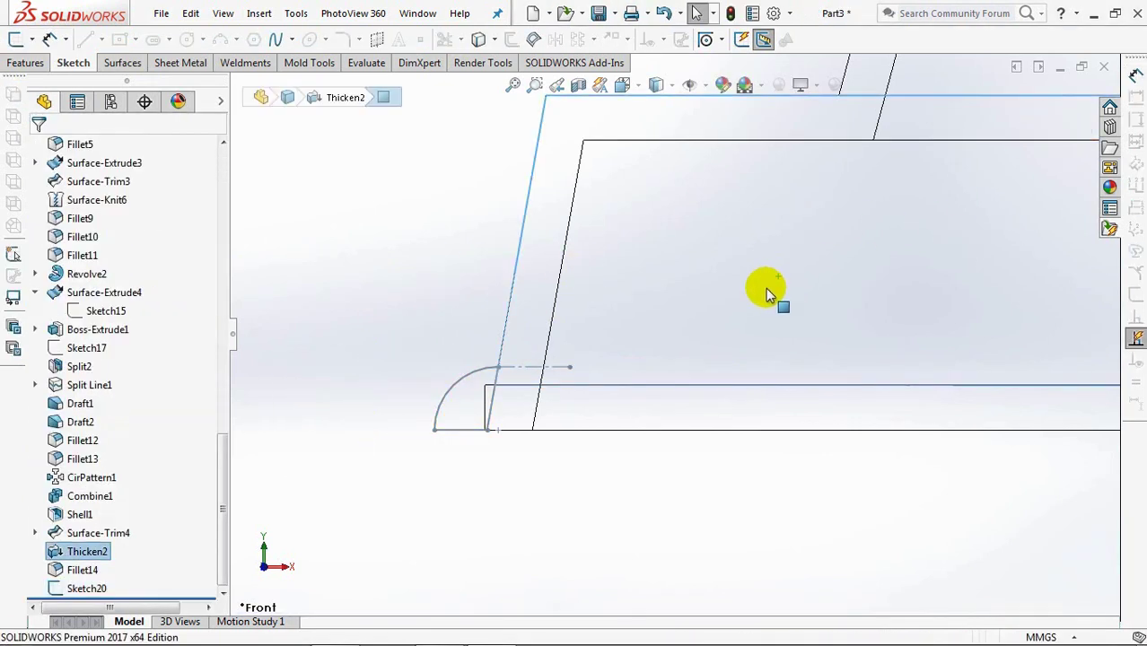
{"action": "left_click", "coordinate": [656, 87]}
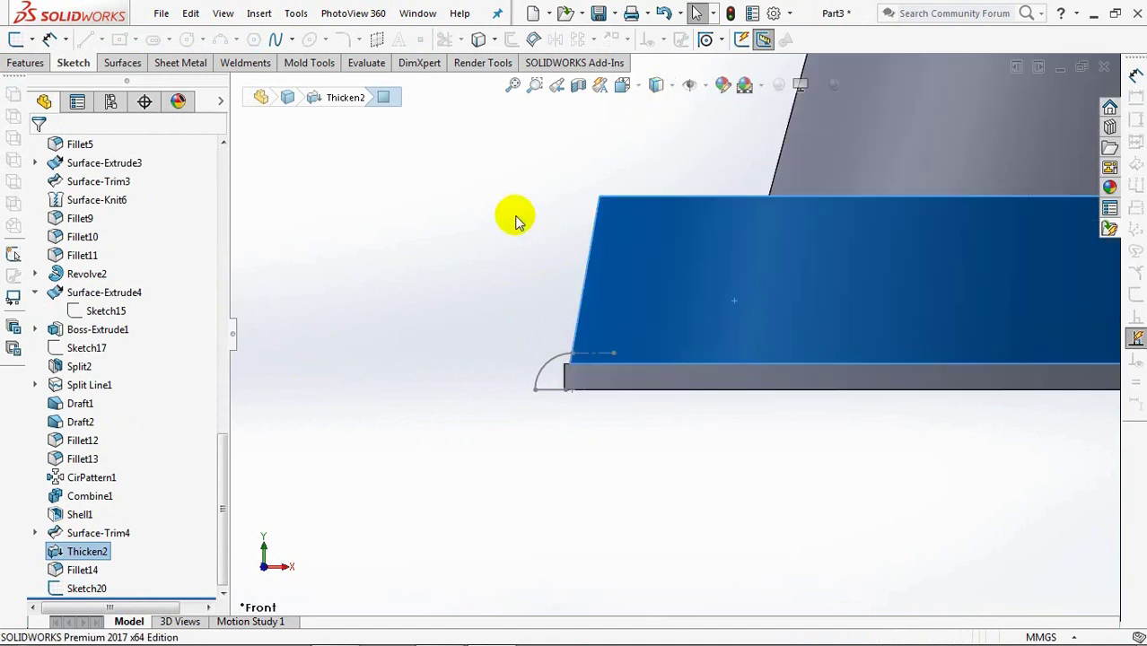
Show Sketch1, the square base outline sketch used by Surface-Sweep1.
{"action": "scroll", "coordinate": [514, 206], "scroll_direction": "up", "scroll_amount": 3}
{"action": "middle_click_drag", "start_coordinate": [529, 327], "coordinate": [468, 291]}
{"action": "scroll", "coordinate": [371, 205], "scroll_direction": "down", "scroll_amount": 5}
{"action": "left_click", "coordinate": [501, 397]}
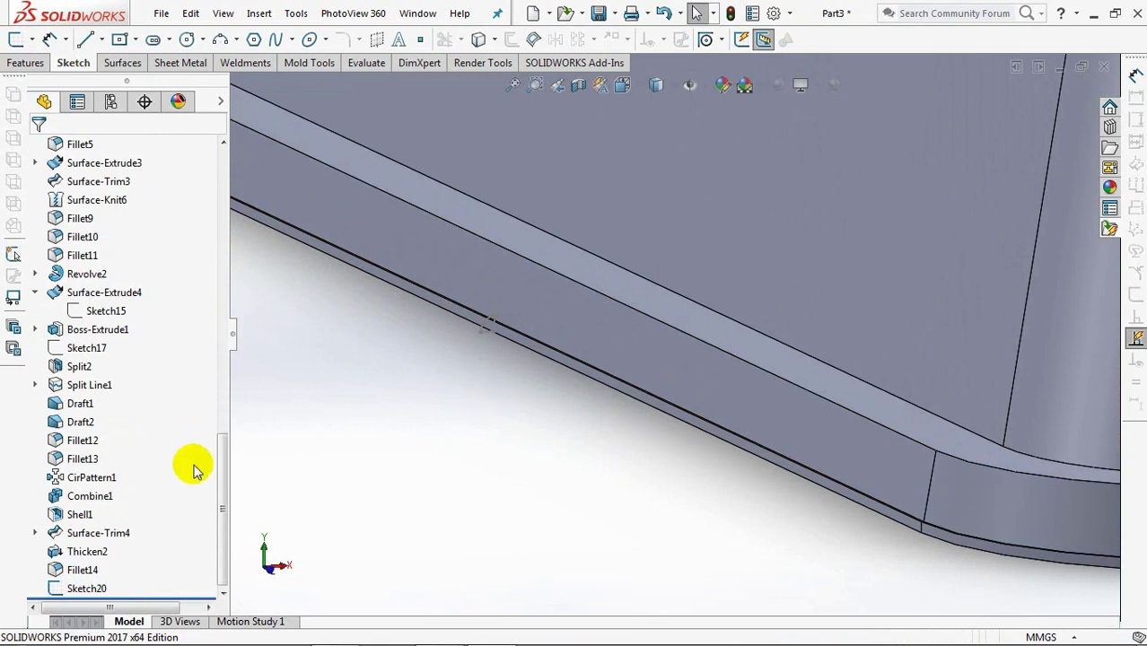
{"action": "left_click_drag", "start_coordinate": [223, 485], "coordinate": [235, 179]}
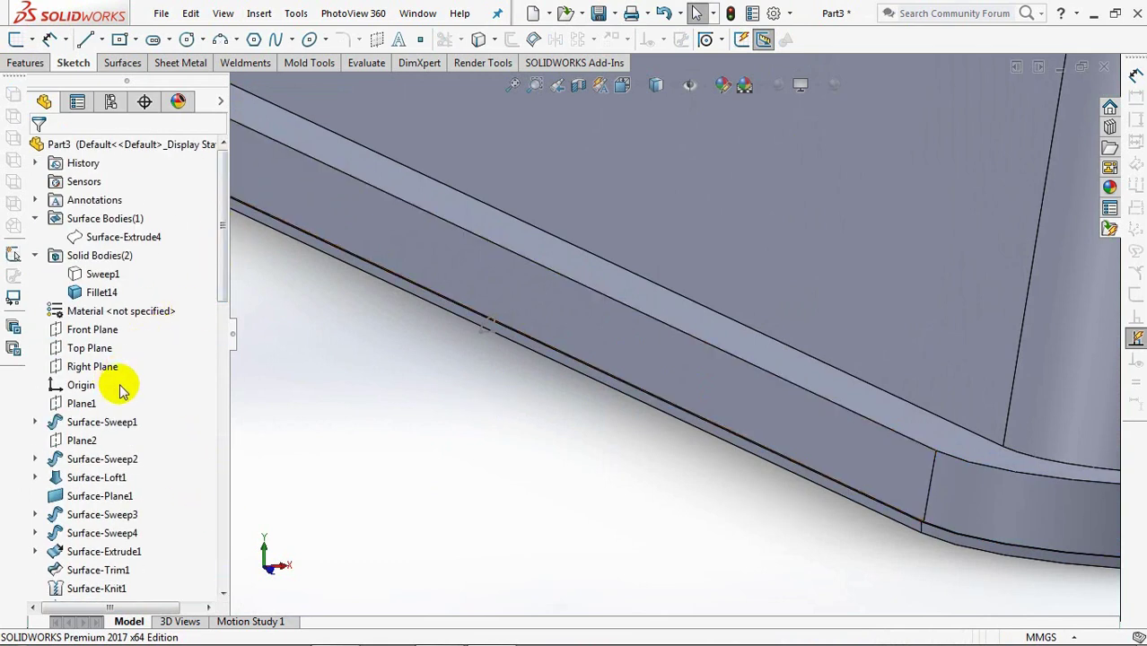
{"action": "left_click", "coordinate": [36, 423]}
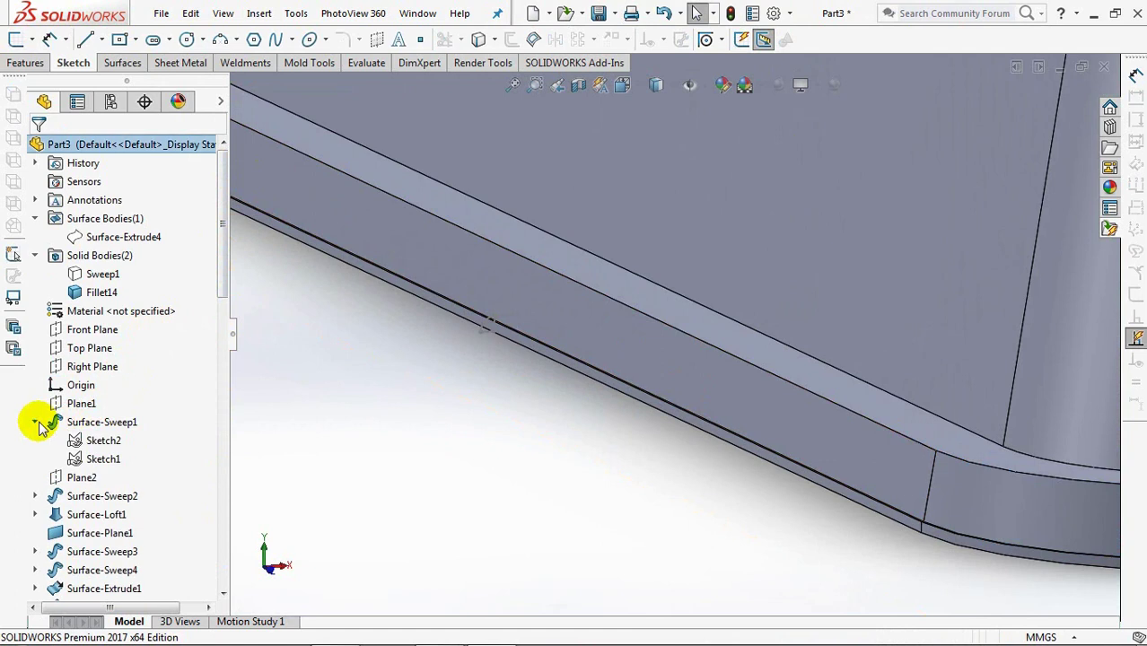
{"action": "left_click", "coordinate": [94, 459]}
{"action": "left_click", "coordinate": [471, 437]}
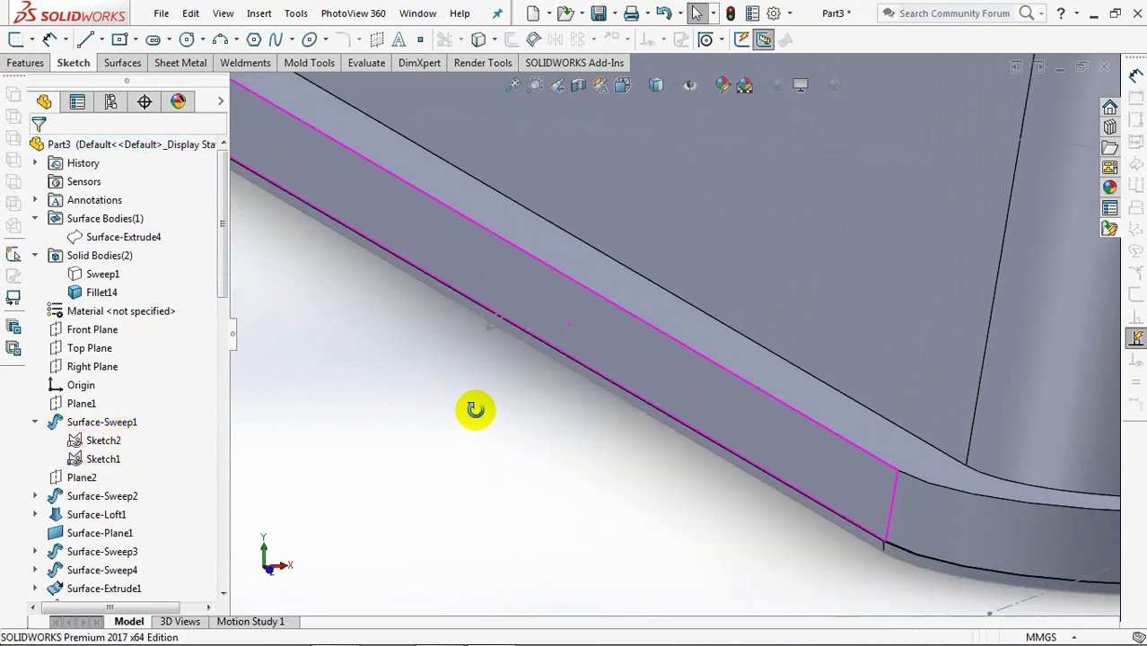
Start a sweep of the rim profile sketch, choosing the closed loop around the lid's bottom outline as the path.
{"action": "left_click_drag", "start_coordinate": [226, 281], "coordinate": [249, 585]}
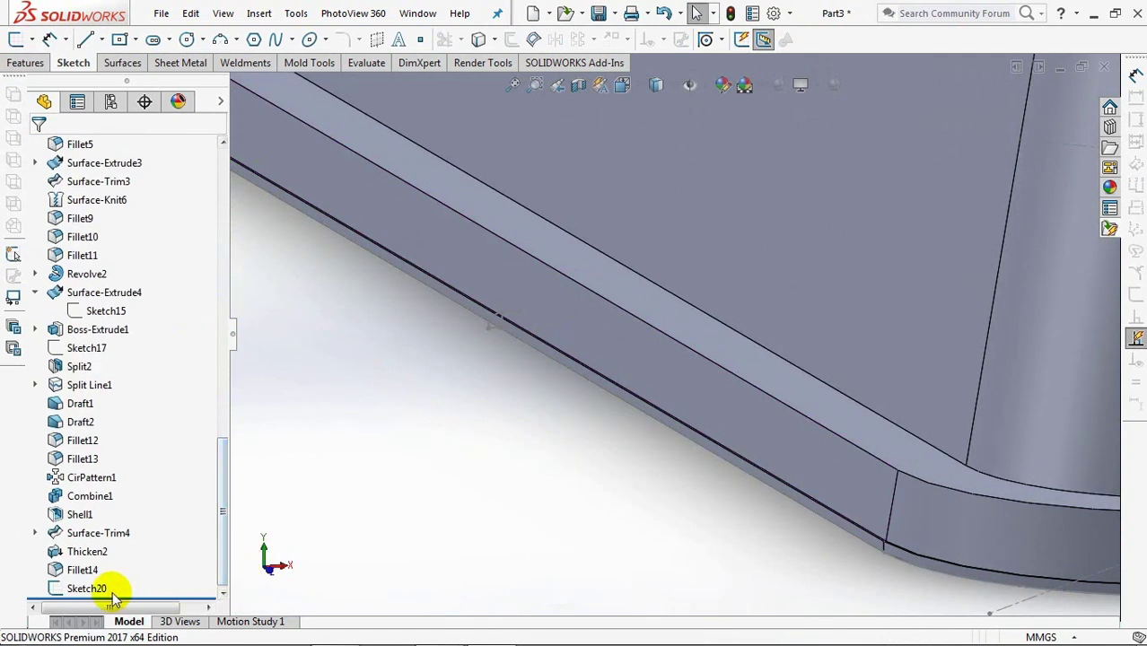
{"action": "left_click", "coordinate": [35, 64]}
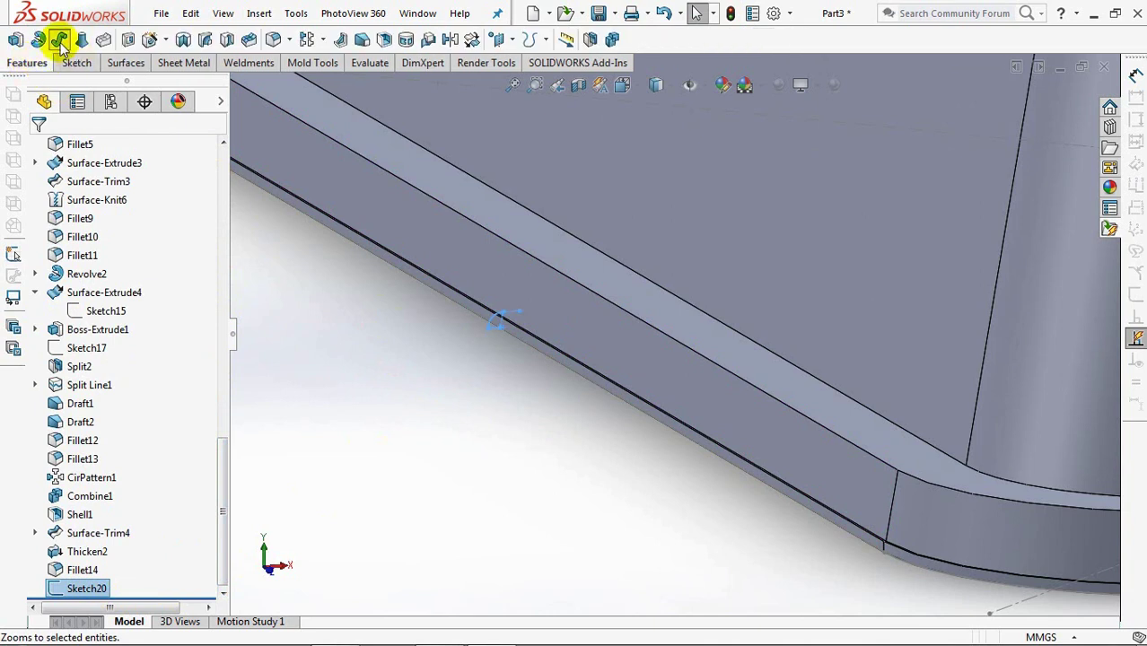
{"action": "left_click", "coordinate": [60, 42]}
{"action": "right_click", "coordinate": [128, 263]}
{"action": "left_click", "coordinate": [166, 289]}
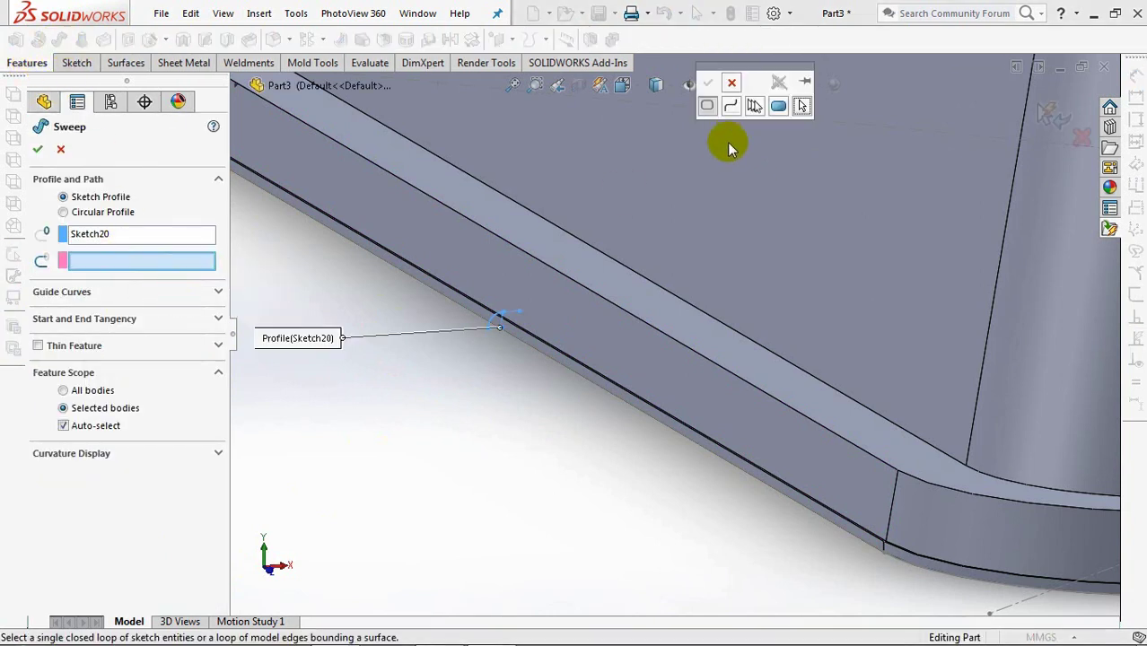
{"action": "left_click", "coordinate": [558, 363]}
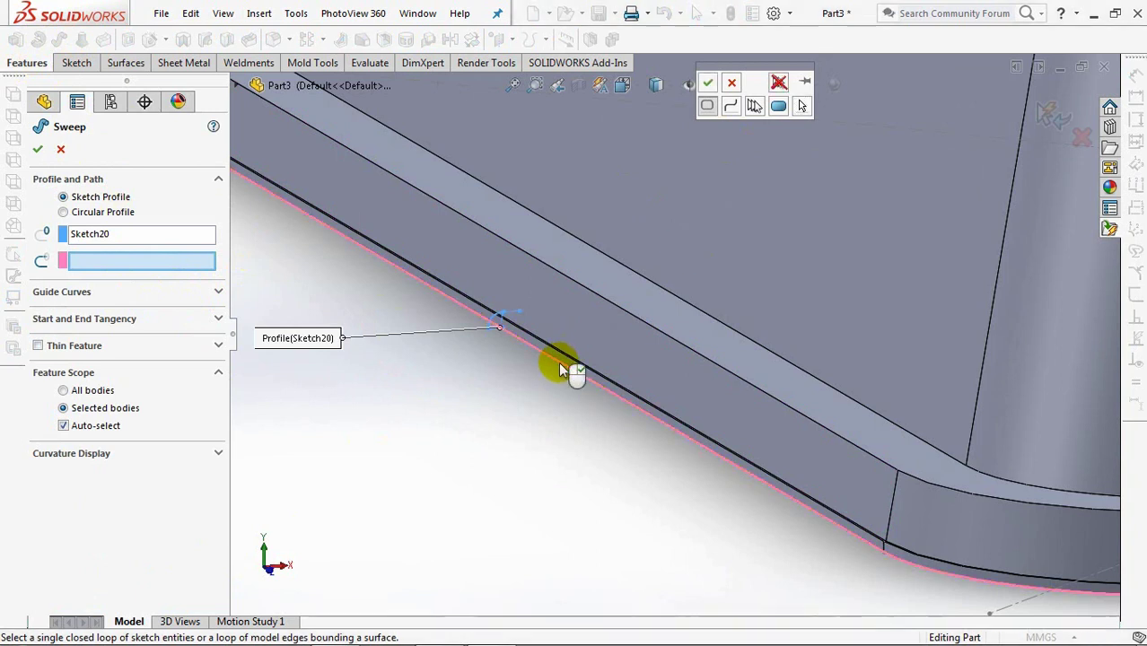
{"action": "left_click", "coordinate": [707, 82]}
Turn off automatic body selection, limit the sweep's feature scope to the lid body, and complete the sweep.
{"action": "scroll", "coordinate": [628, 296], "scroll_direction": "up", "scroll_amount": 5}
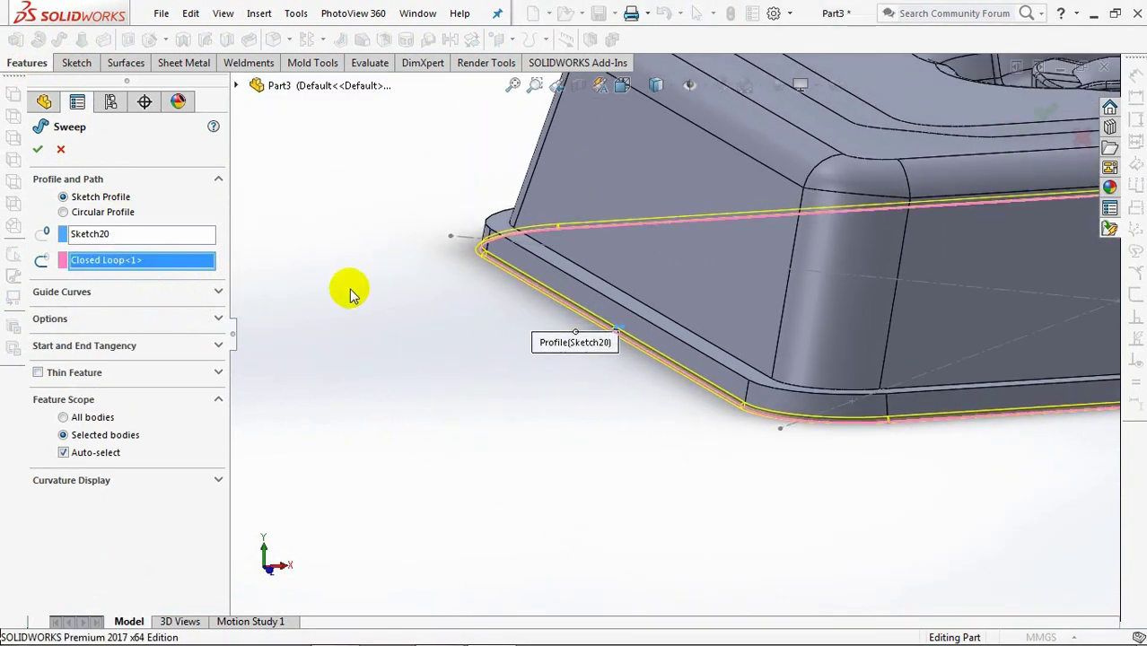
{"action": "left_click", "coordinate": [68, 453]}
{"action": "left_click", "coordinate": [716, 357]}
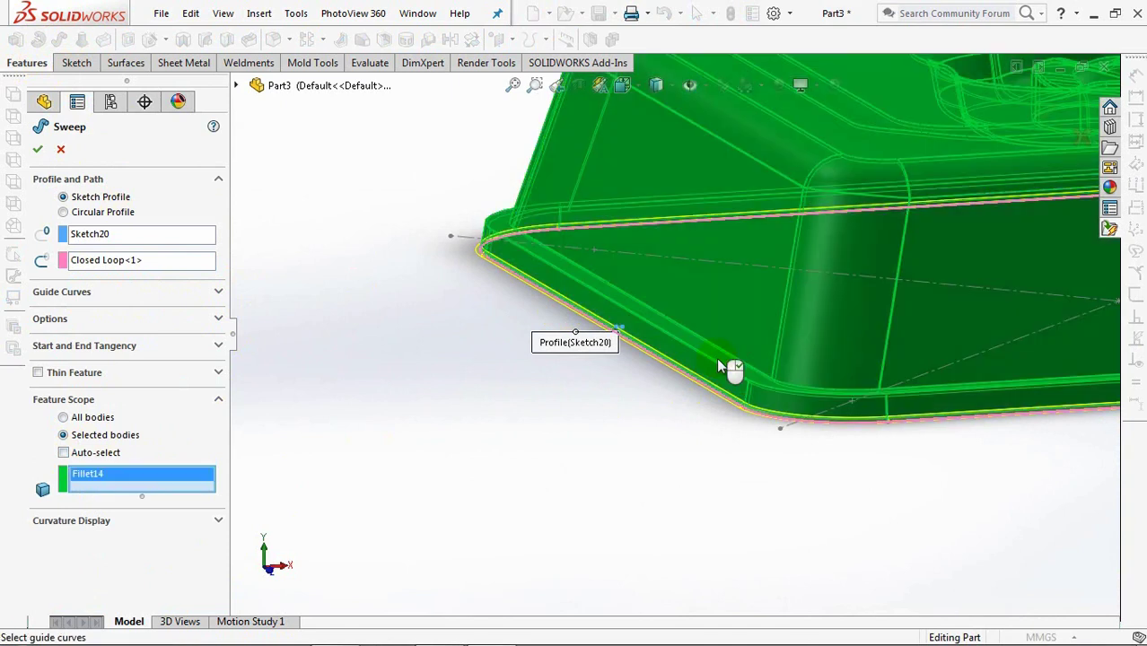
{"action": "middle_click_drag", "start_coordinate": [408, 320], "coordinate": [395, 341]}
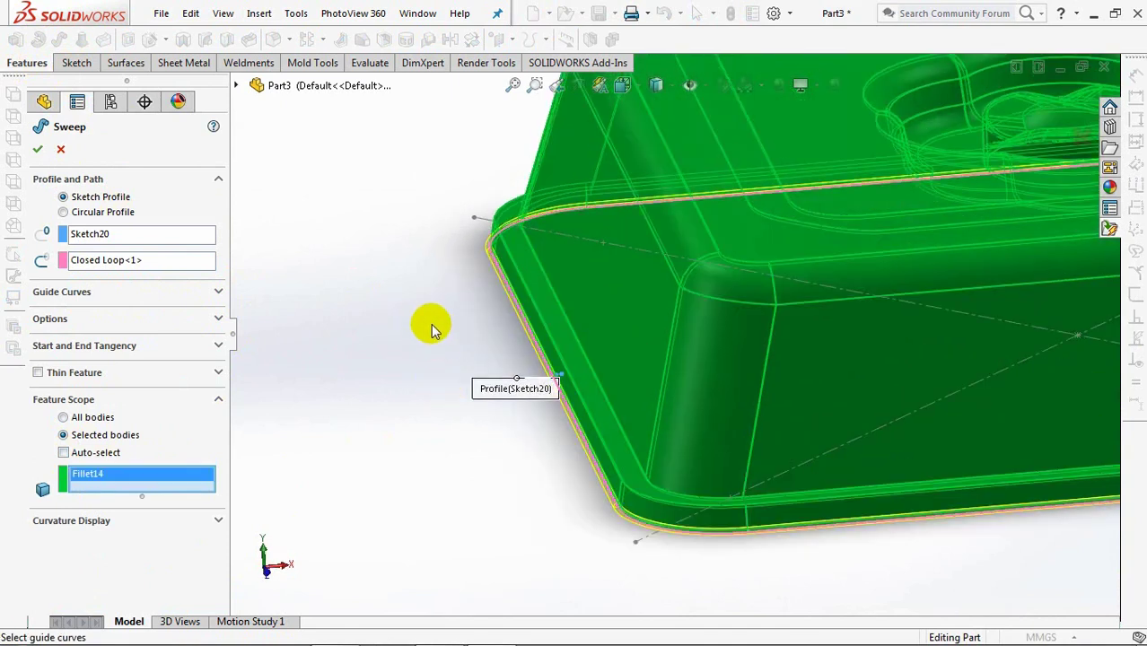
{"action": "key", "text": "f"}
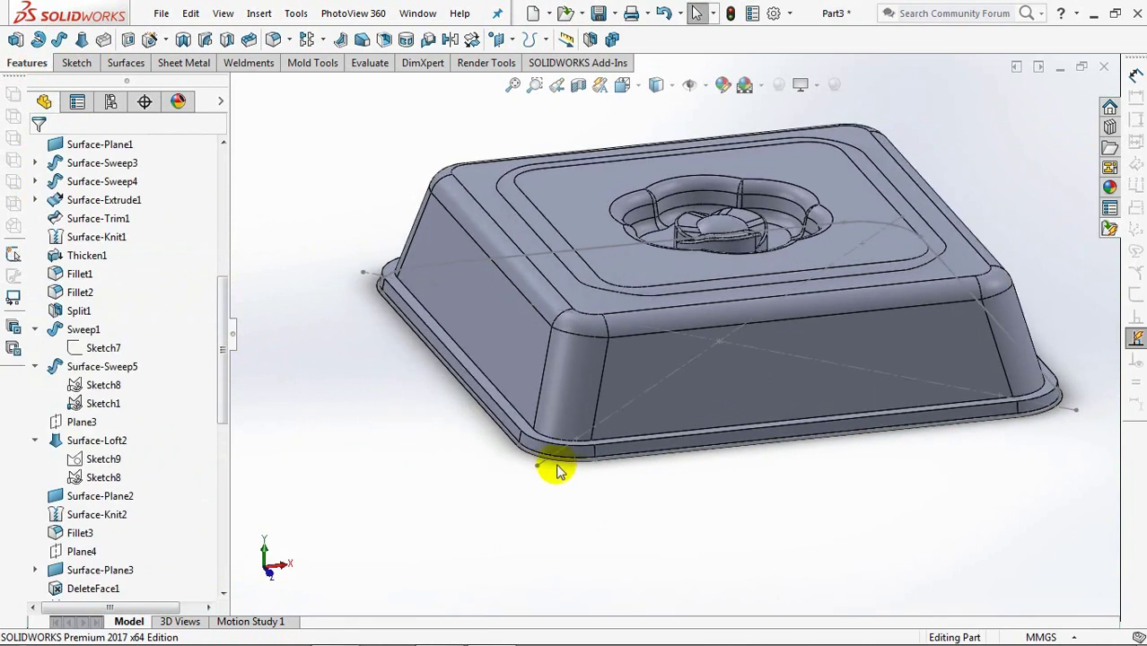
Hide the base outline sketch with its diagonal construction lines.
{"action": "left_click", "coordinate": [626, 399]}
{"action": "left_click", "coordinate": [628, 401]}
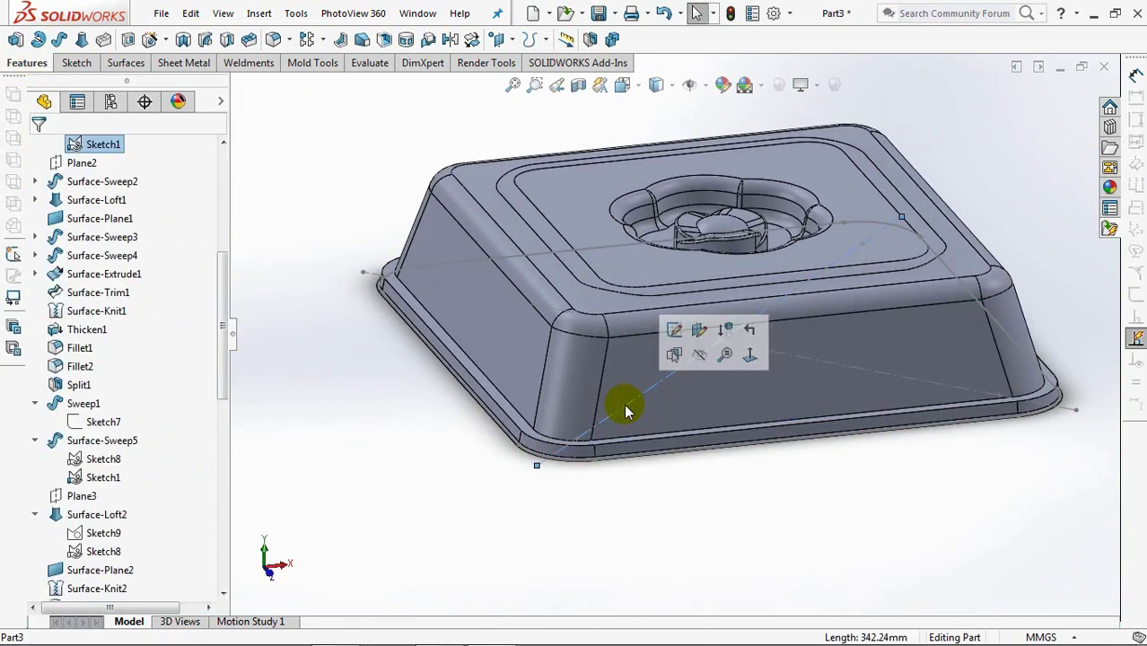
{"action": "left_click", "coordinate": [384, 440]}
{"action": "mouse_move", "coordinate": [389, 480]}
{"action": "middle_mouse_down"}
{"action": "mouse_move", "coordinate": [409, 478]}
{"action": "mouse_move", "coordinate": [410, 523]}
{"action": "middle_mouse_up"}
{"action": "key", "text": "f"}
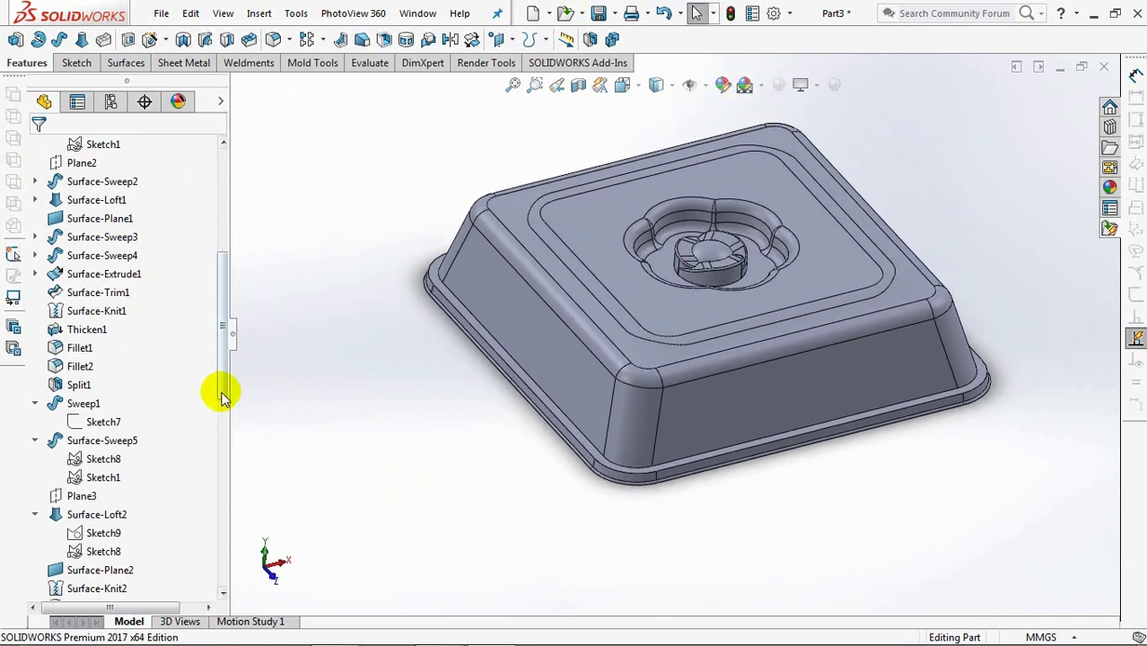
Show the hidden tray body Sweep1 beneath the lid and turn on shadows for the shaded view.
{"action": "left_click_drag", "start_coordinate": [224, 397], "coordinate": [225, 243]}
{"action": "left_click", "coordinate": [102, 273]}
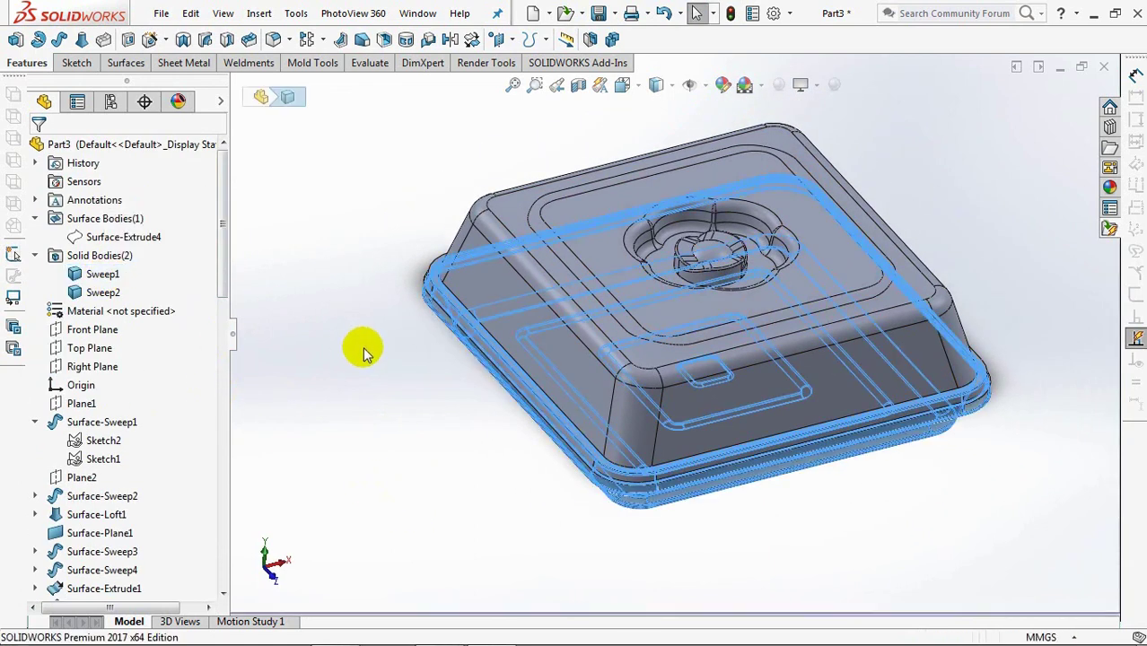
{"action": "left_click", "coordinate": [364, 352]}
{"action": "middle_click_drag", "start_coordinate": [363, 352], "coordinate": [422, 296]}
{"action": "left_click", "coordinate": [801, 85]}
{"action": "left_click", "coordinate": [823, 109]}
{"action": "mouse_move", "coordinate": [736, 166]}
{"action": "middle_mouse_down"}
{"action": "mouse_move", "coordinate": [686, 187]}
{"action": "mouse_move", "coordinate": [679, 256]}
{"action": "mouse_move", "coordinate": [376, 224]}
{"action": "mouse_move", "coordinate": [410, 247]}
{"action": "mouse_move", "coordinate": [394, 267]}
{"action": "mouse_move", "coordinate": [441, 95]}
{"action": "mouse_move", "coordinate": [398, 229]}
{"action": "middle_mouse_up"}
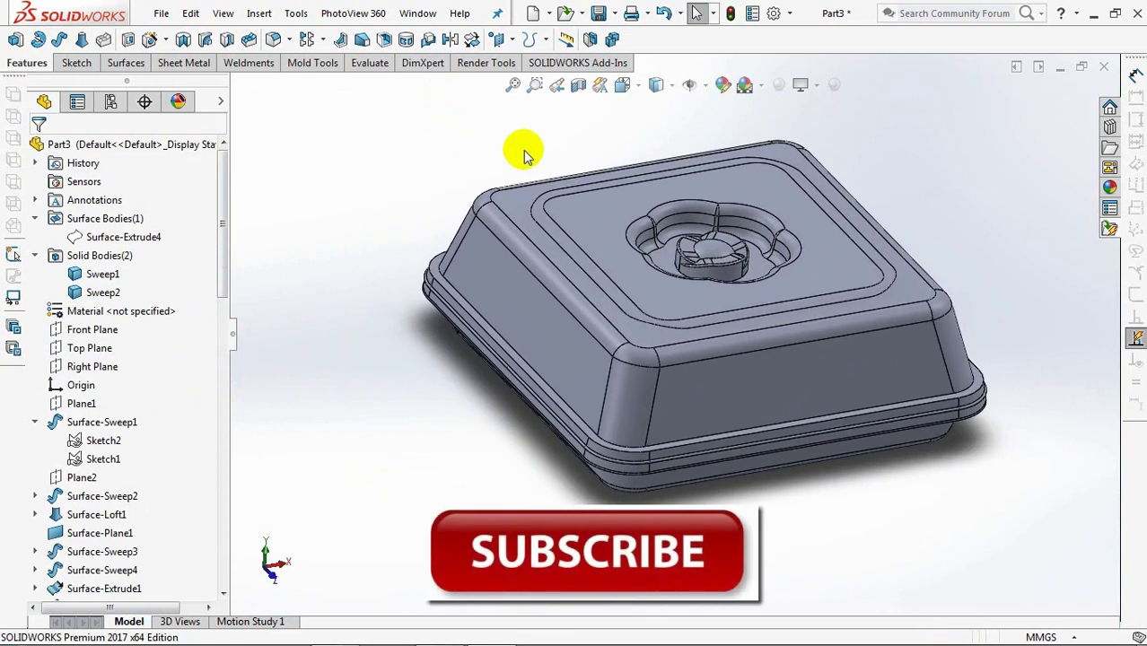
Apply a planar section view through the Front Plane at 0 mm offset to examine how the lid meets the tray.
{"action": "left_click", "coordinate": [578, 87]}
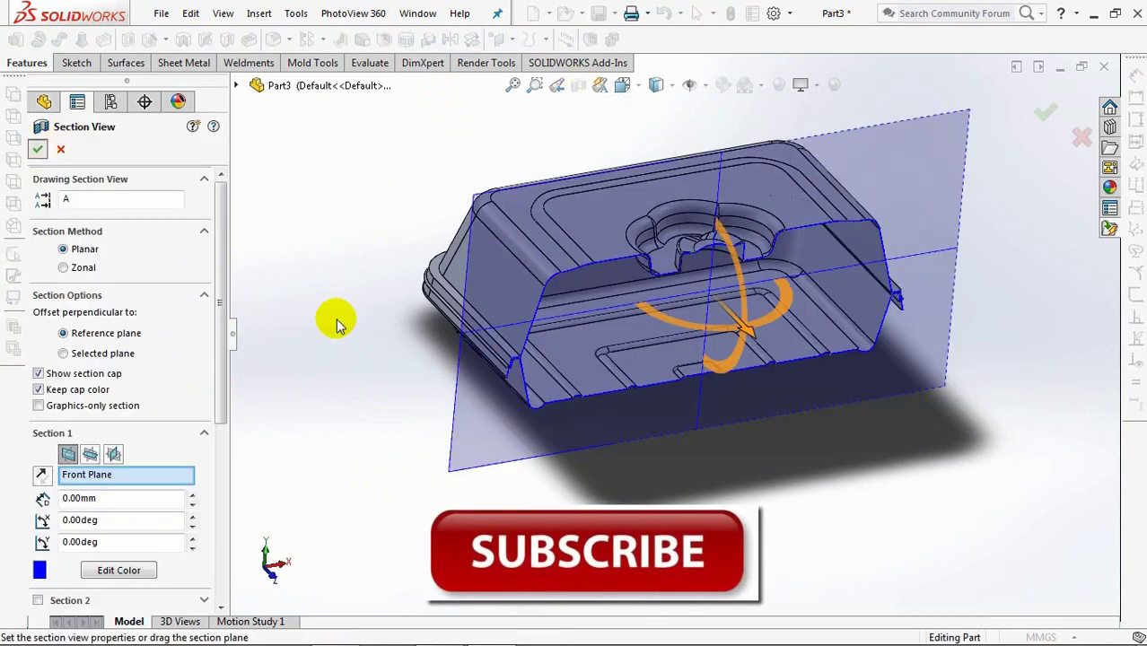
{"action": "key", "text": "Return"}
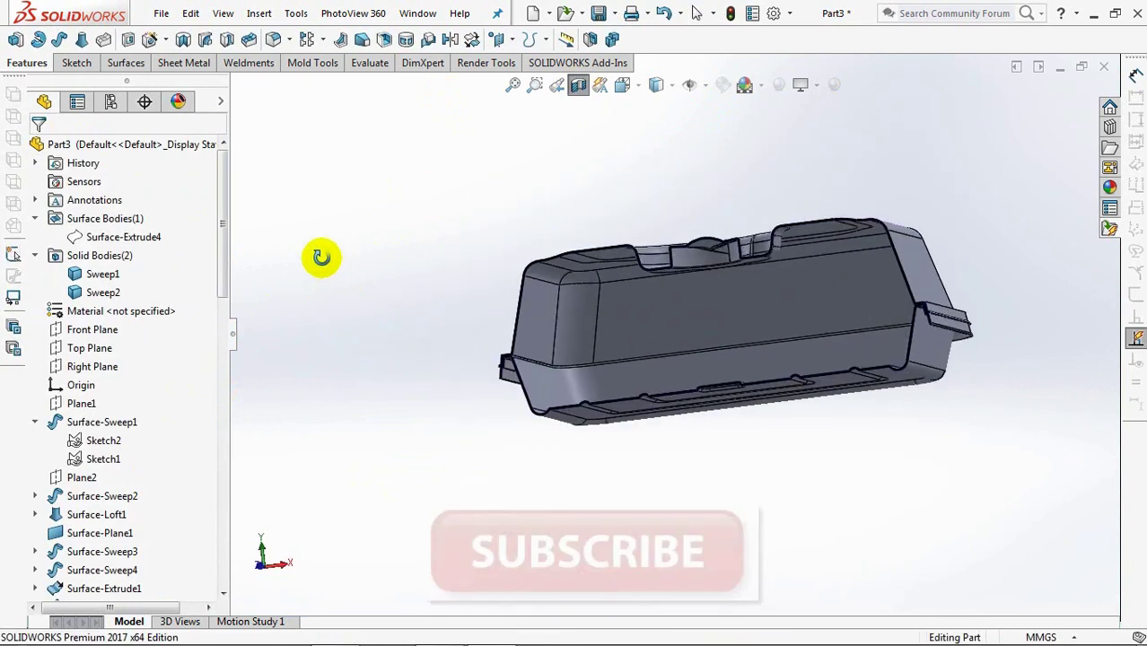